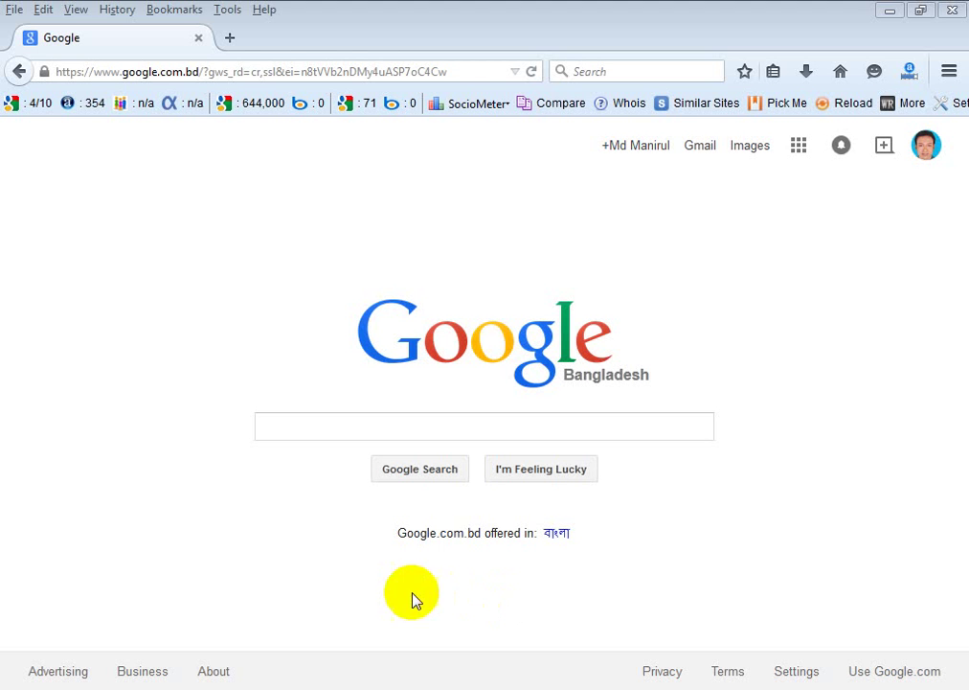
Go to blogger.com from the Firefox address bar to load the Blogger Dashboard.
left_click(310, 74)
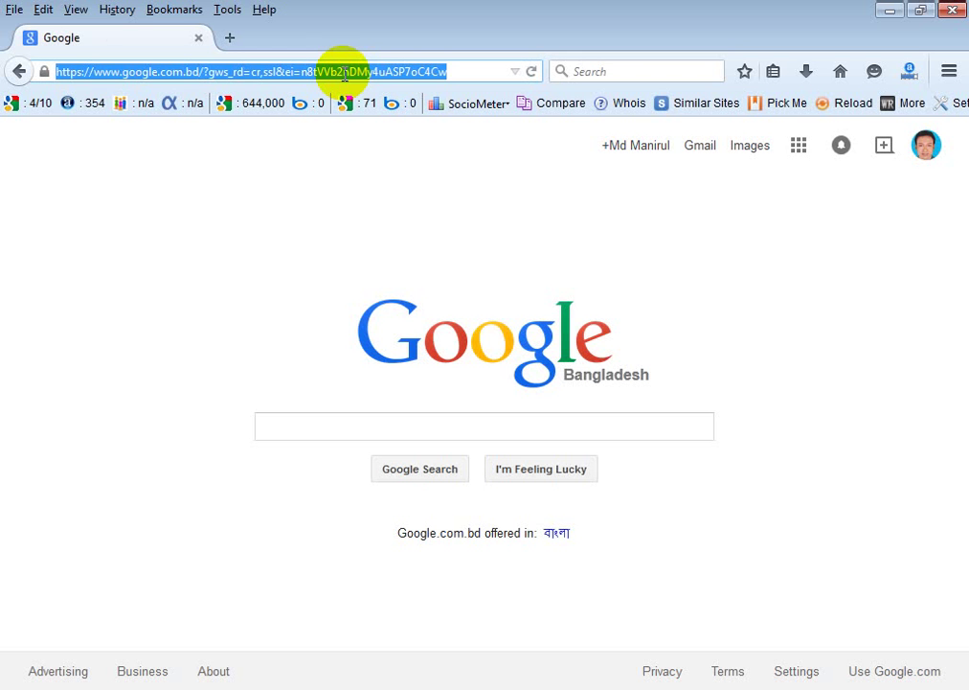
type("blogger.com/")
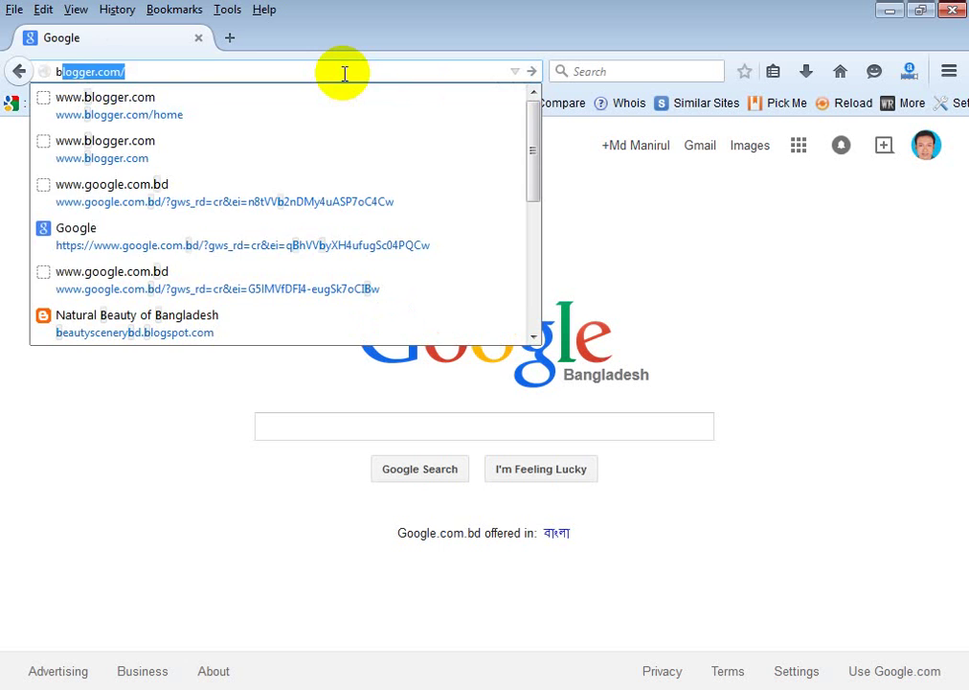
key("Return")
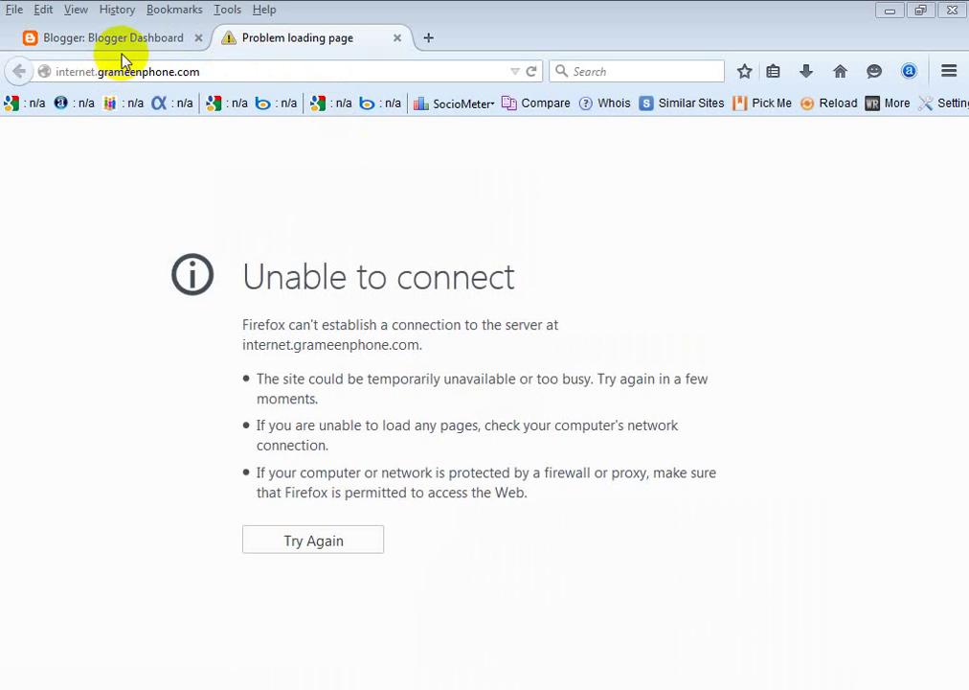
Close the tab that failed to load internet.grameenphone.com.
left_click(148, 43)
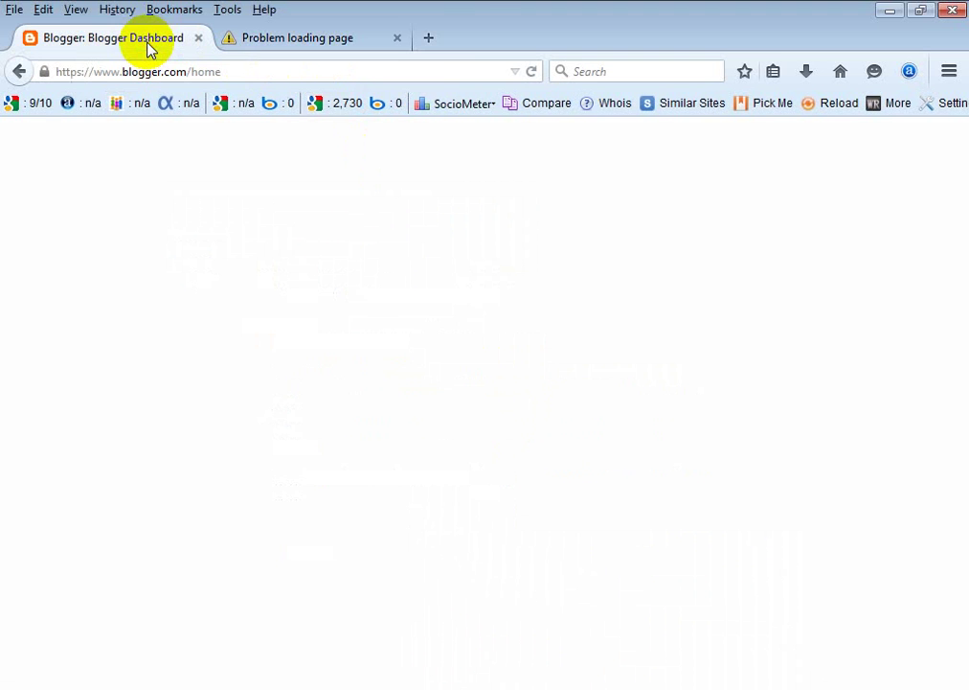
left_click(308, 43)
left_click(397, 38)
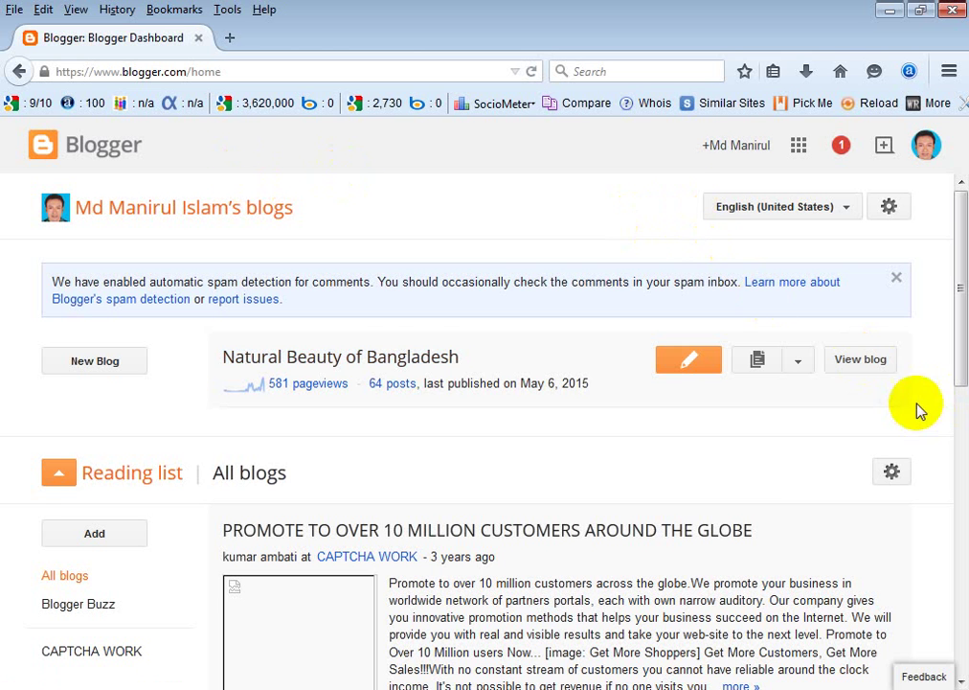
Open the Natural Beauty of Bangladesh blog from the Dashboard and bring up its page menu.
left_click(859, 368)
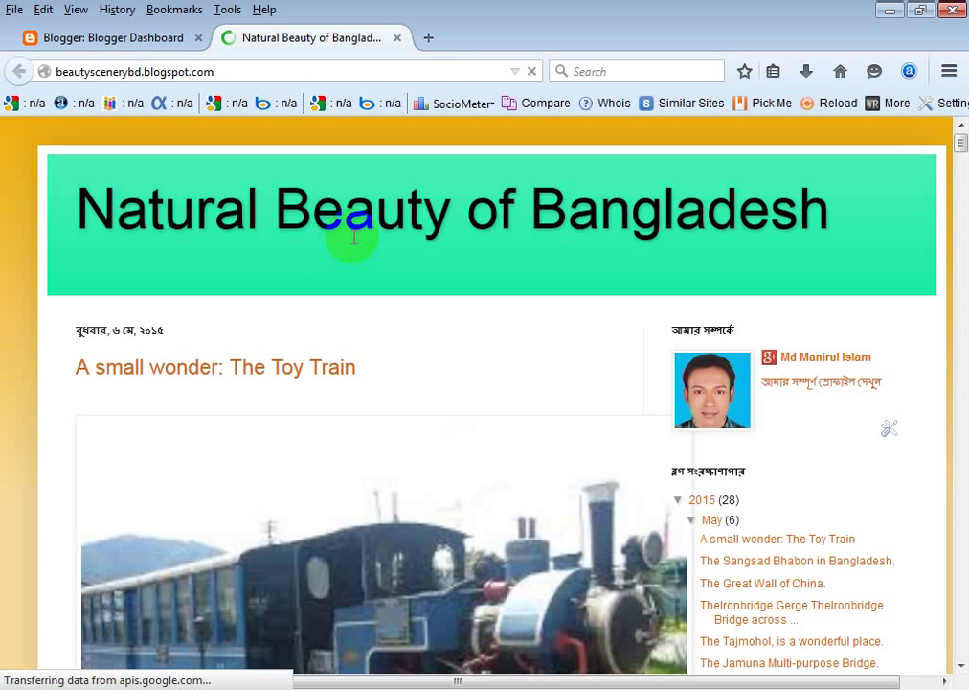
scroll(351, 234, "down", 2)
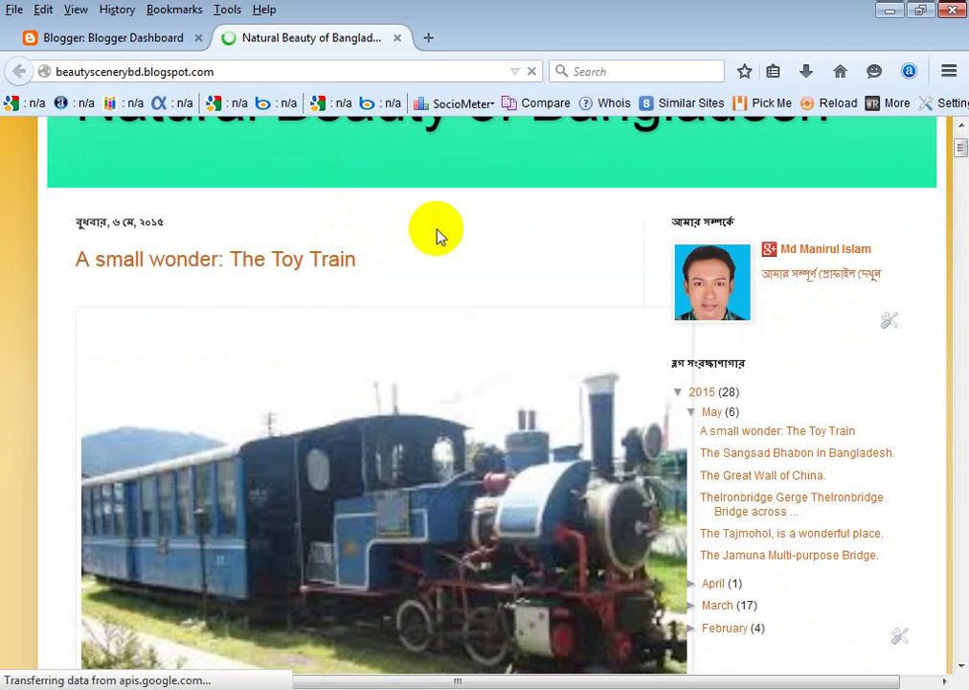
scroll(436, 230, "up", 2)
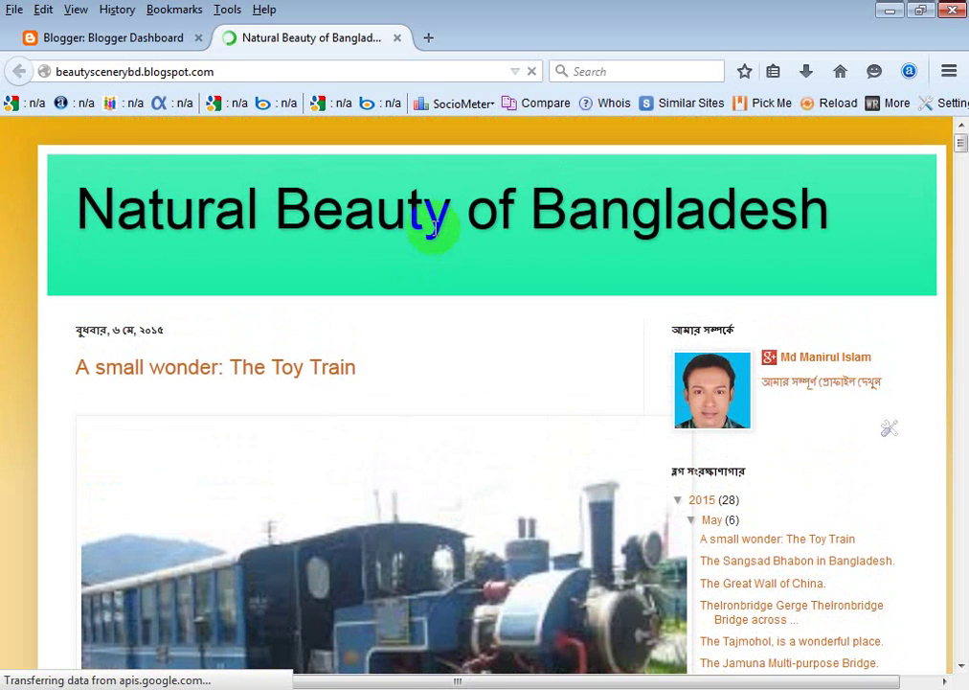
right_click(423, 308)
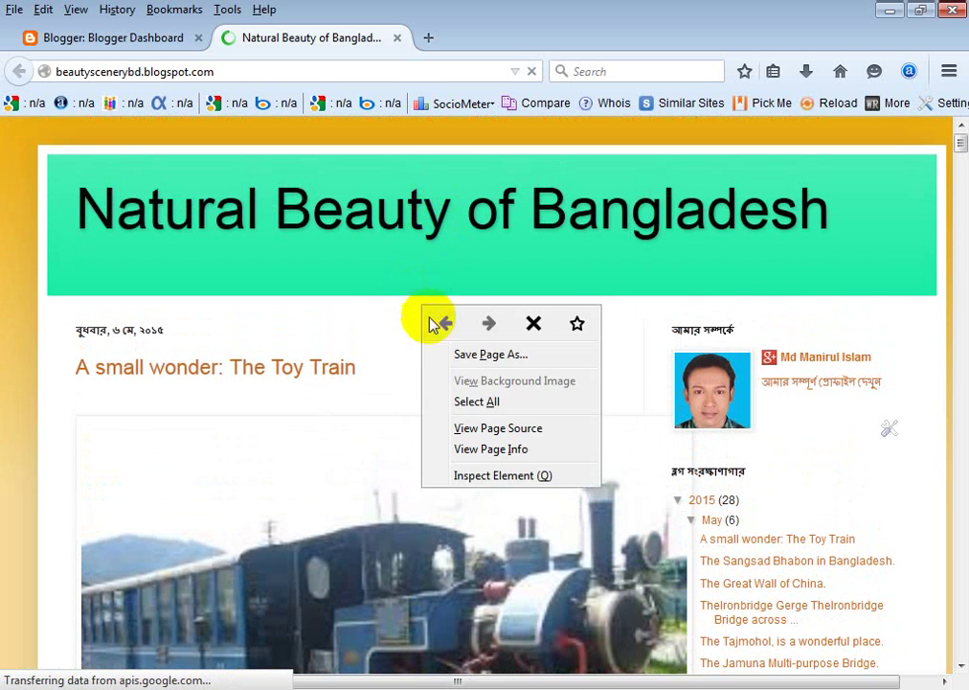
left_click(483, 428)
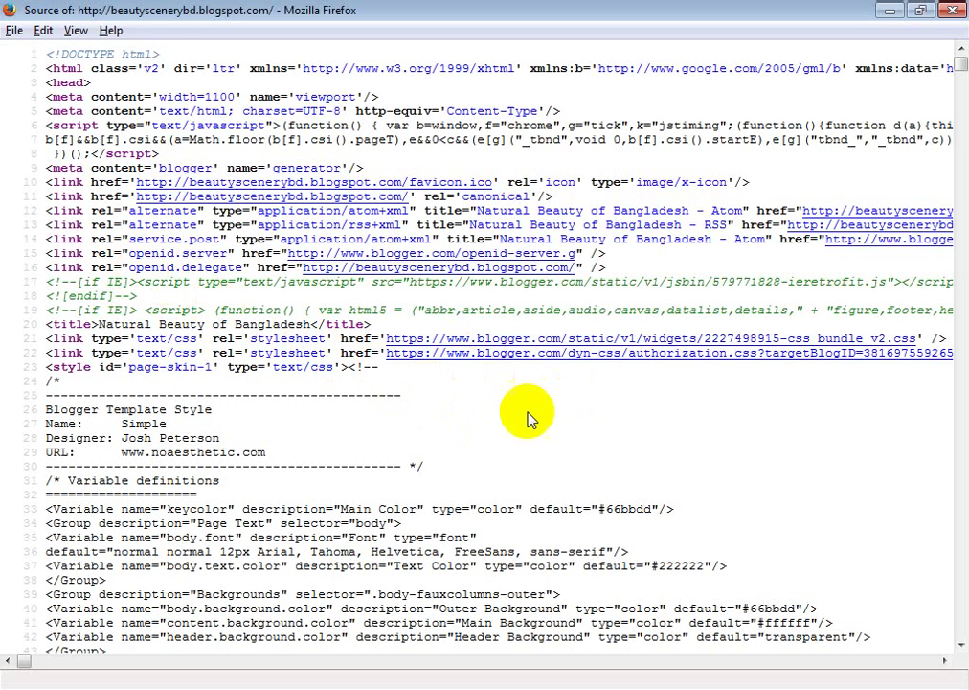
left_click(524, 440)
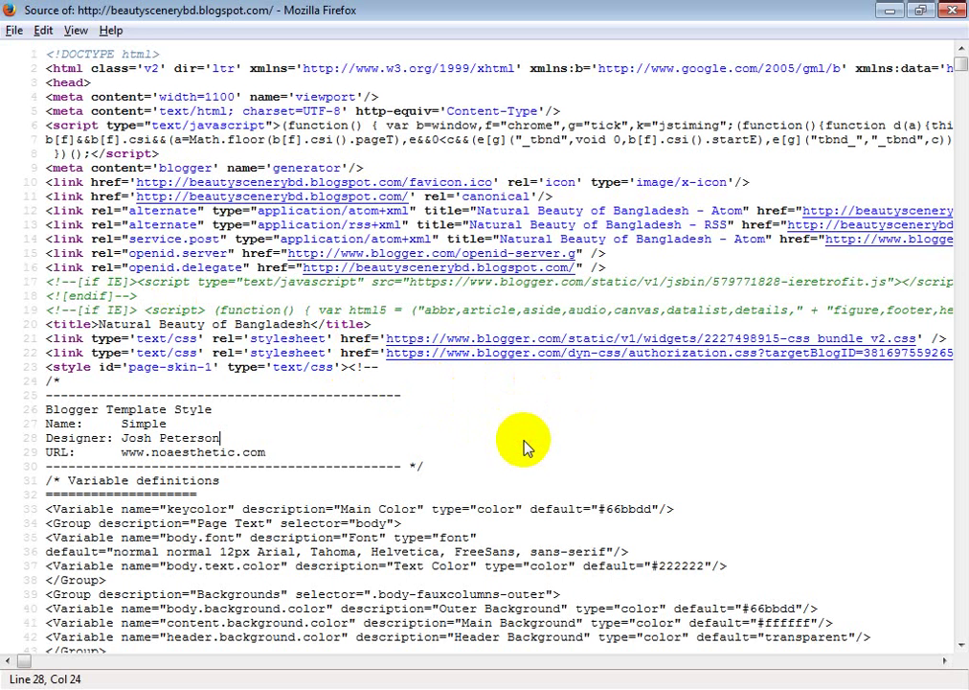
key("ctrl+f")
type("key")
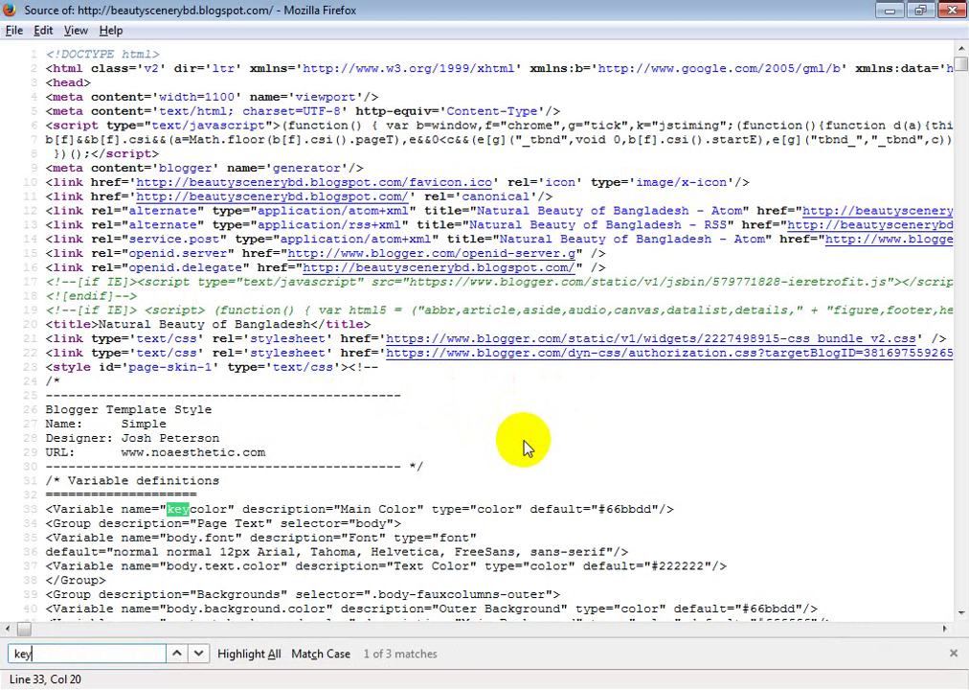
type("word")
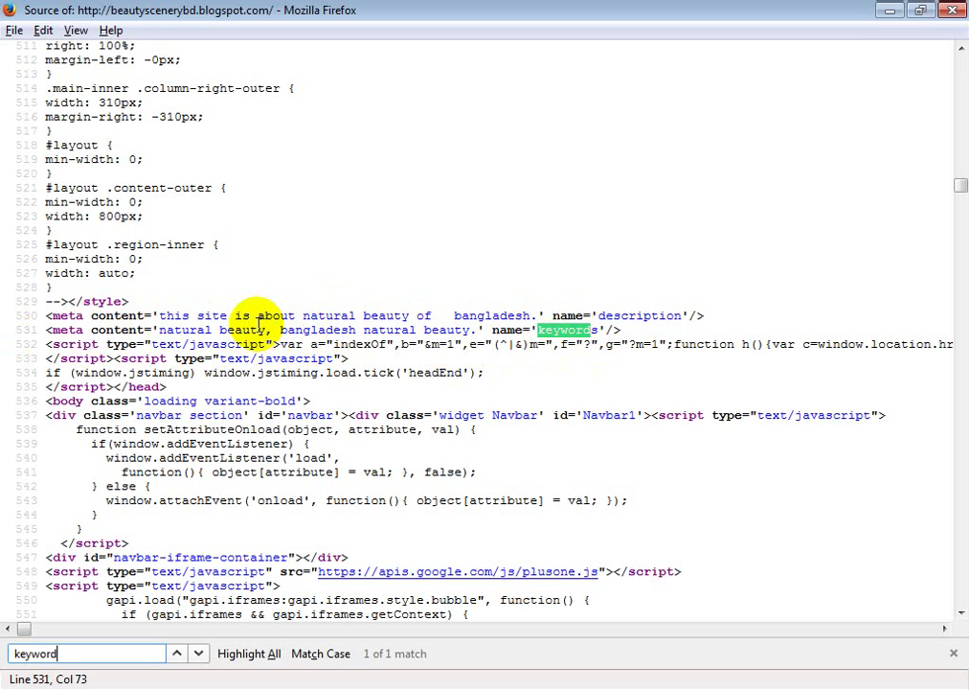
left_click_drag(48, 317, 654, 337)
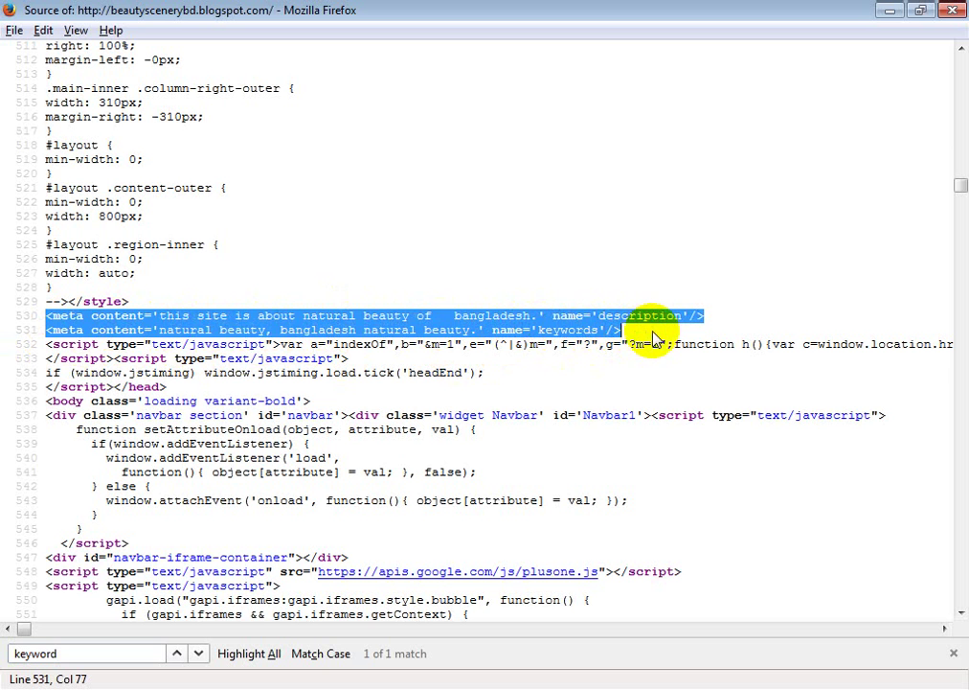
left_click(654, 337)
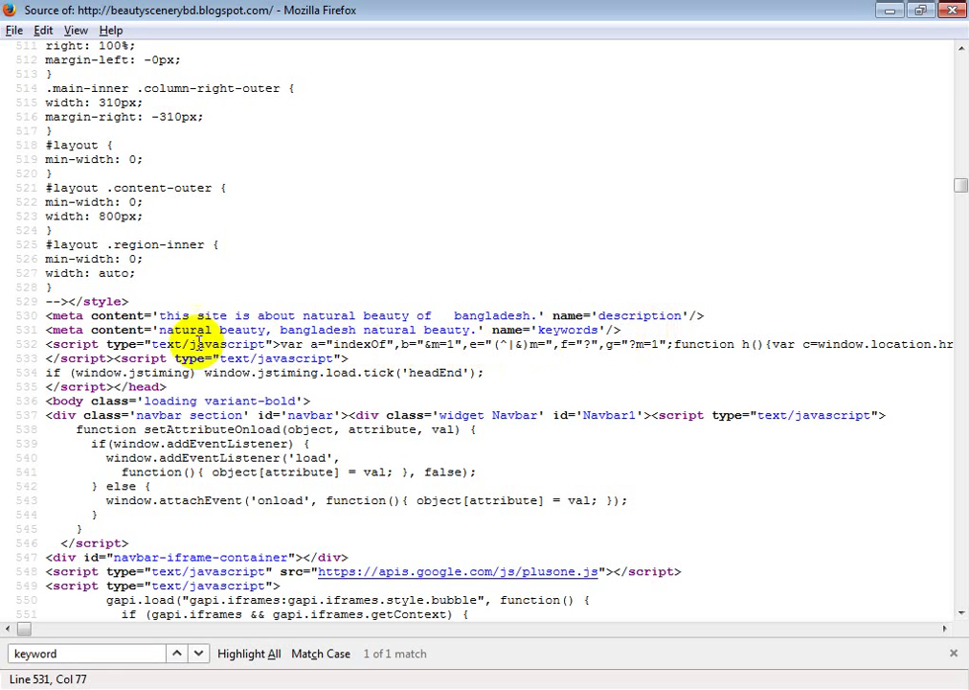
left_click_drag(53, 329, 463, 330)
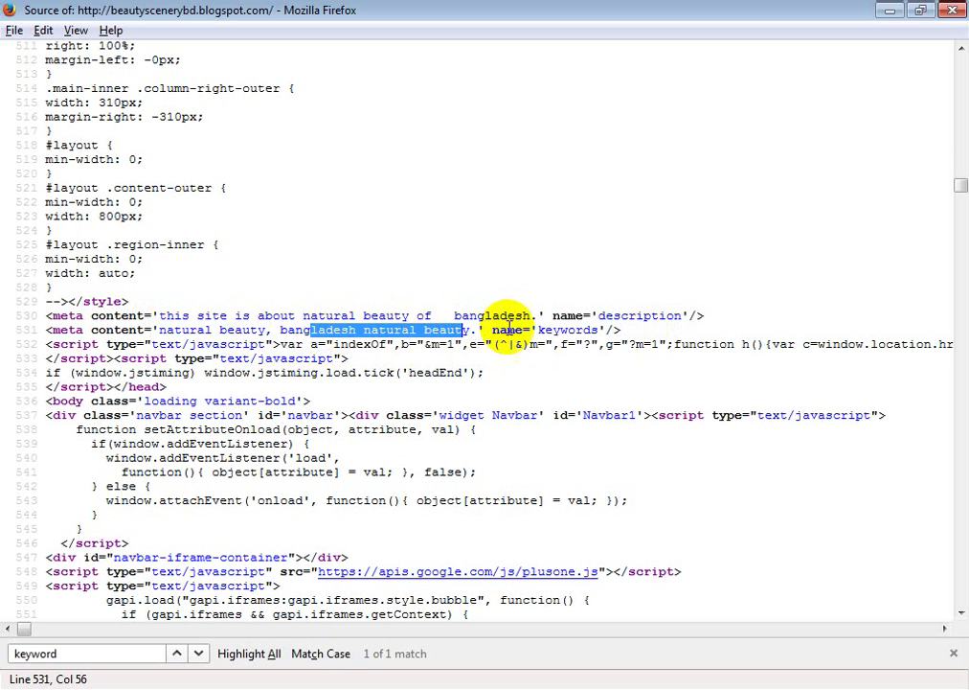
left_click_drag(539, 327, 688, 316)
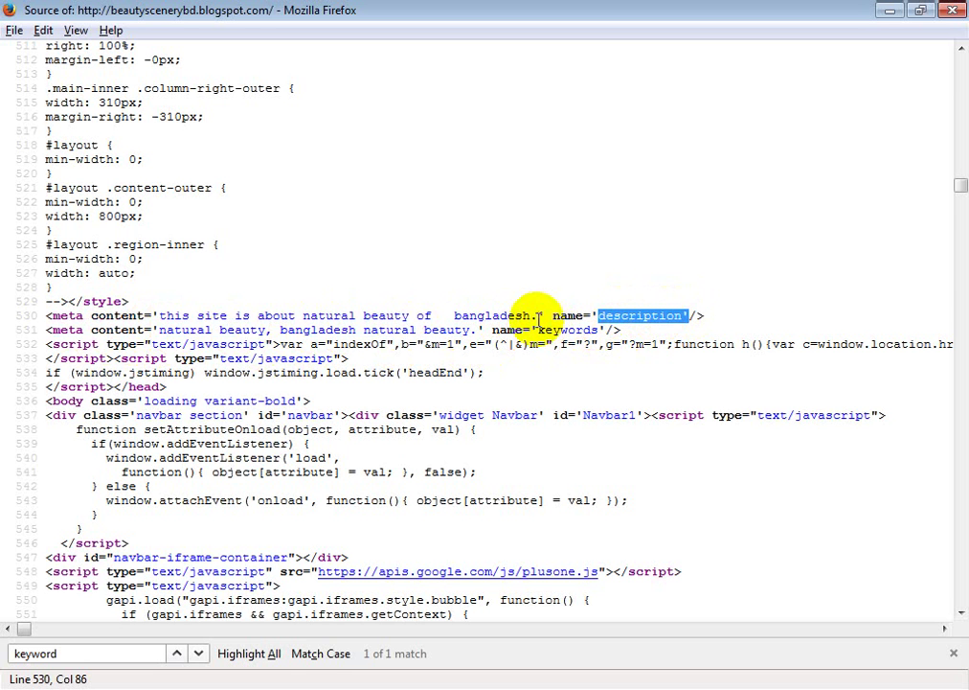
left_click_drag(532, 316, 159, 315)
left_click(372, 238)
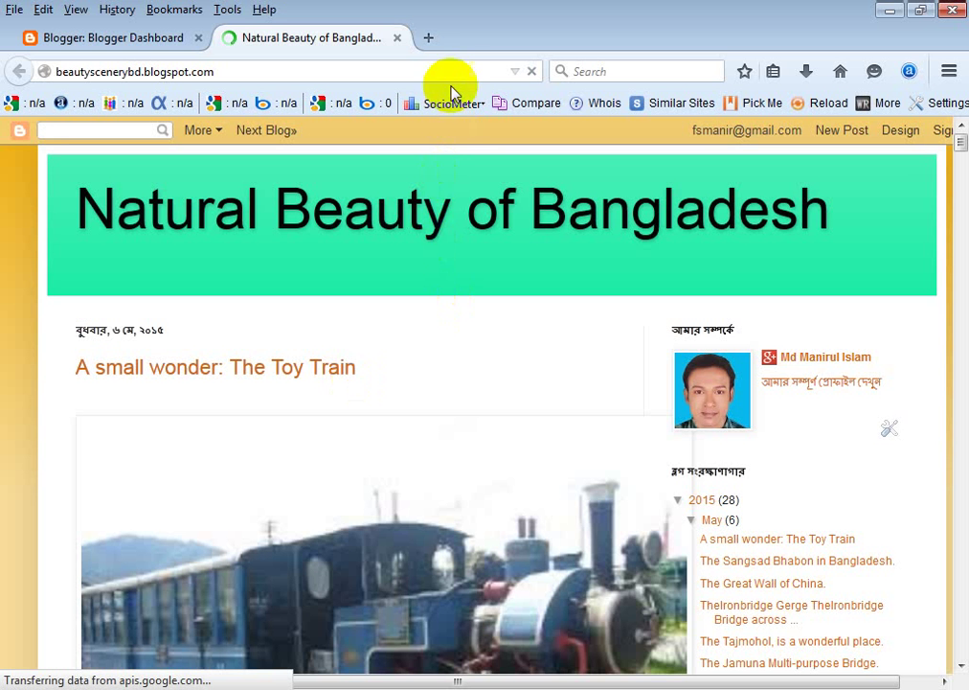
left_click(433, 37)
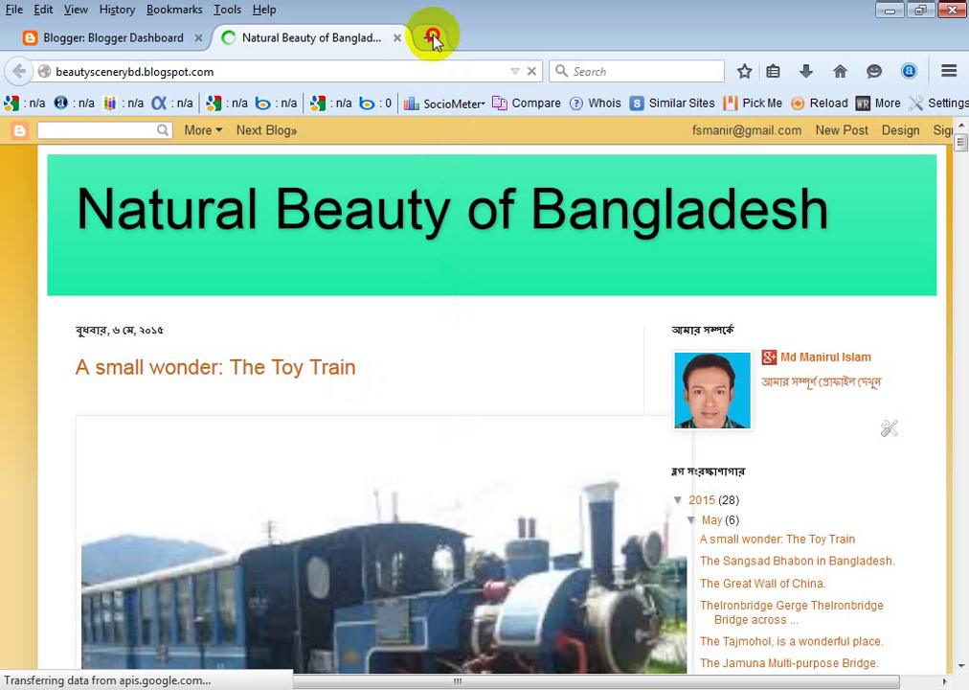
Search Google for 'fashion' in a new tab.
left_click(377, 188)
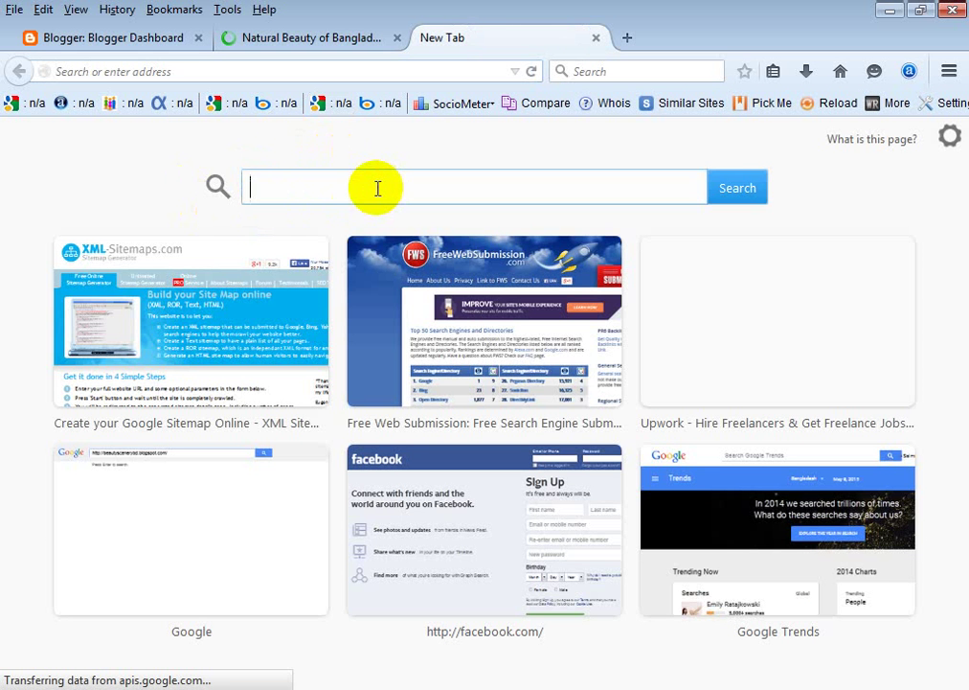
type("fa")
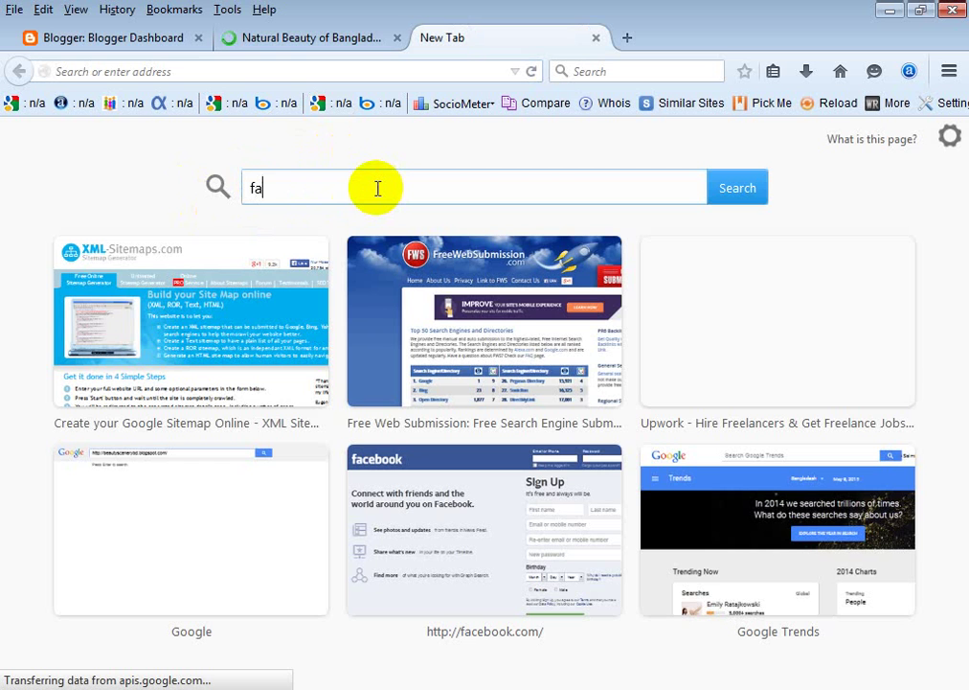
type("shion")
key("Return")
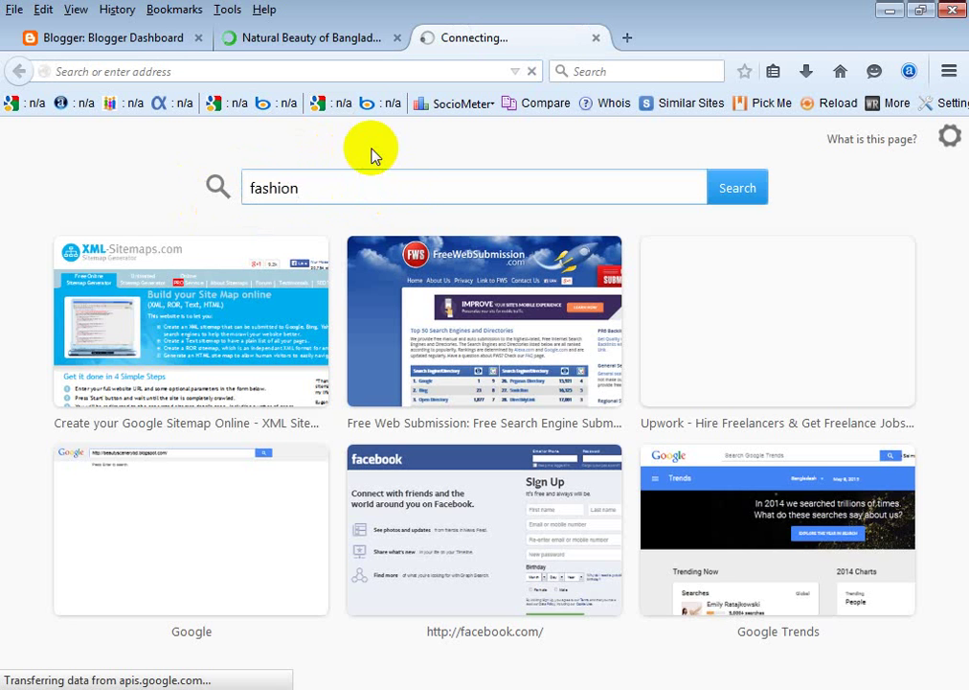
left_click(331, 48)
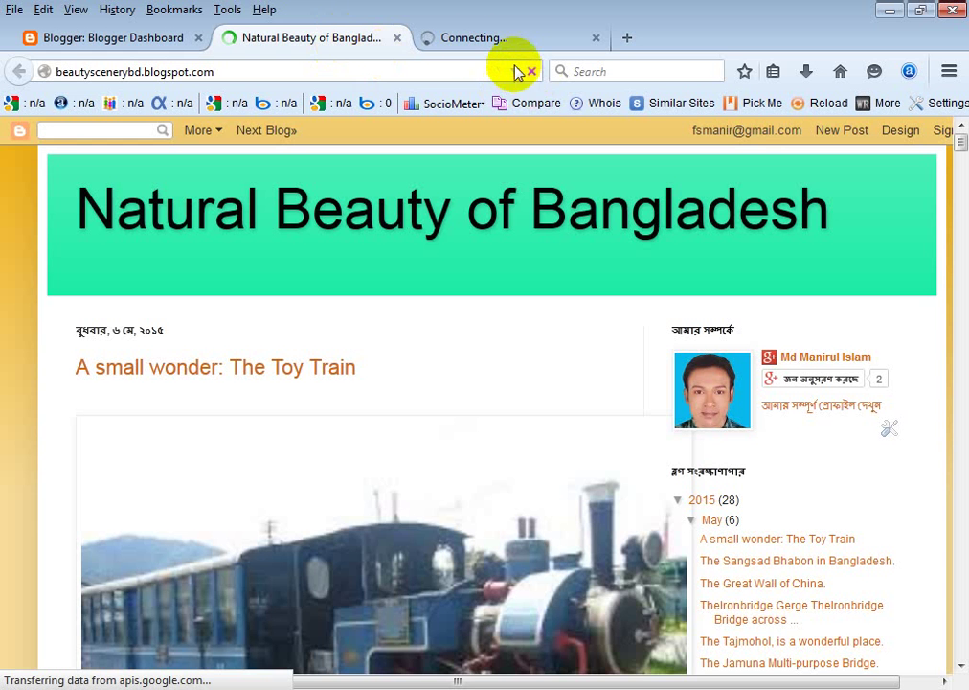
left_click(475, 44)
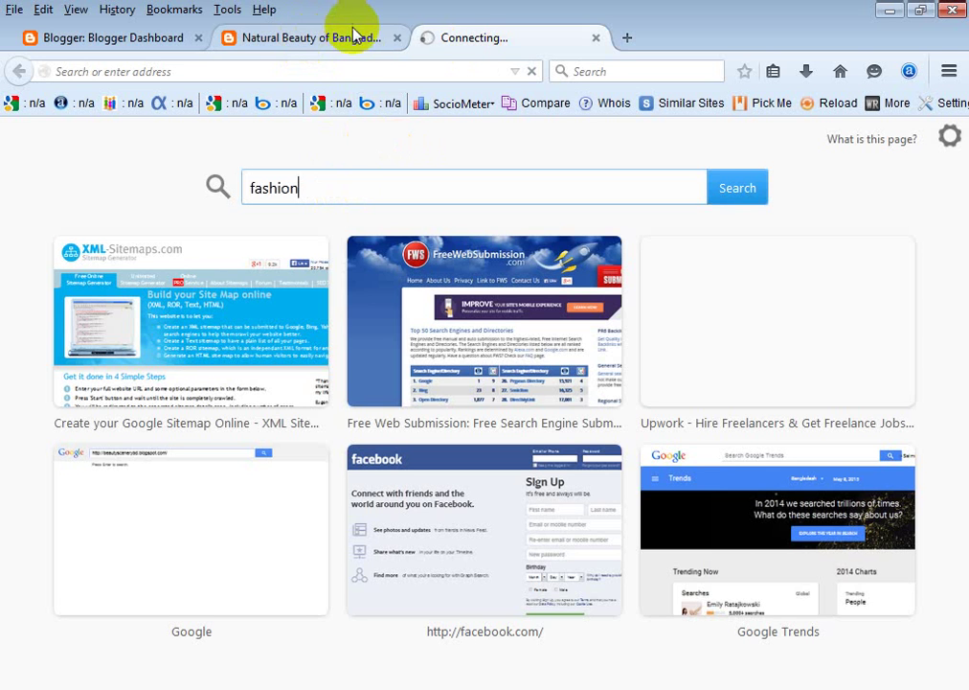
key("Return")
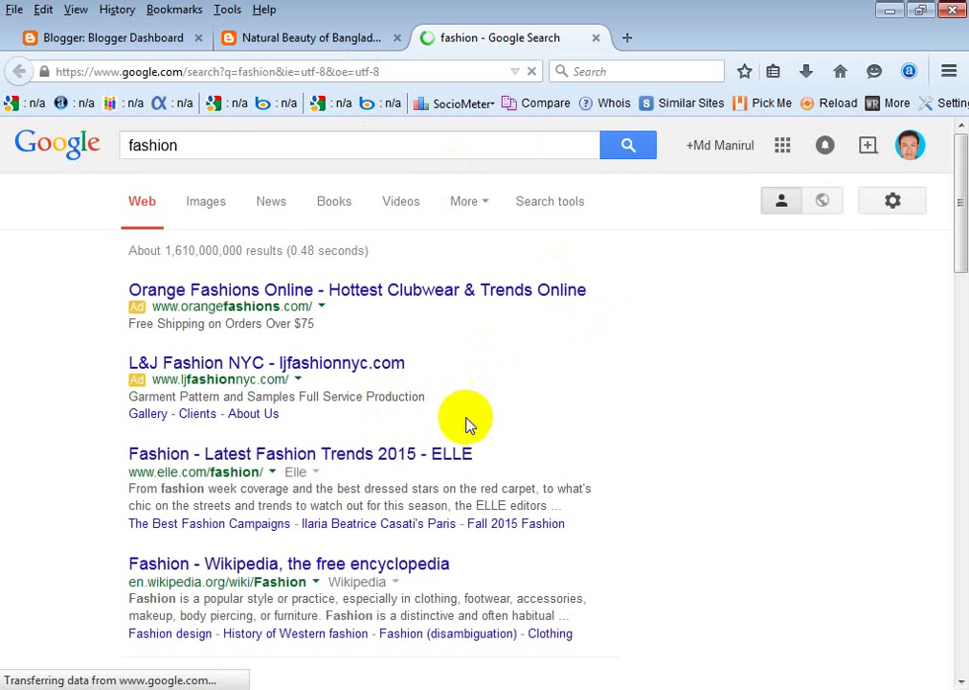
Highlight the L&J Fashion ad and ELLE result descriptions, then clear the selection.
scroll(421, 426, "down", 1)
scroll(425, 424, "down", 2)
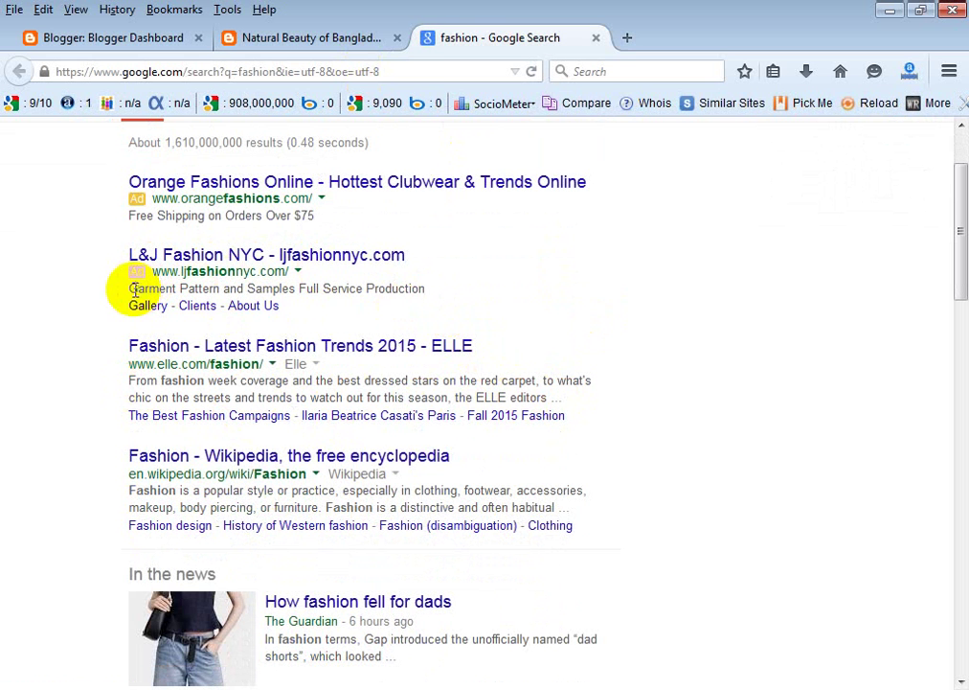
left_click_drag(134, 287, 439, 295)
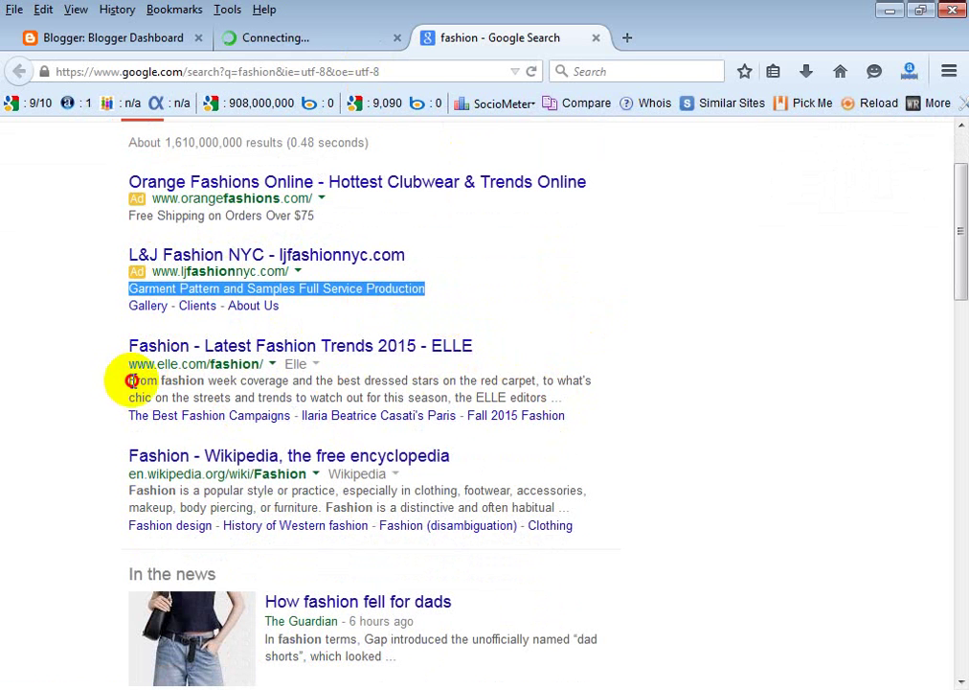
left_click_drag(131, 381, 605, 405)
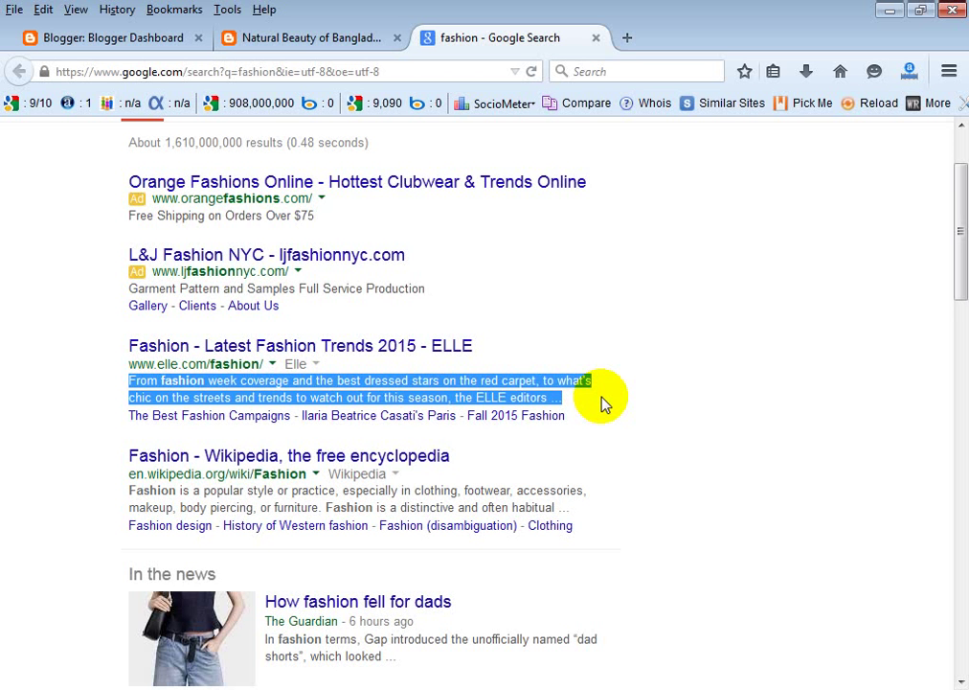
left_click(689, 396)
Highlight the Wikipedia result's description snippet further down the results.
scroll(688, 401, "down", 1)
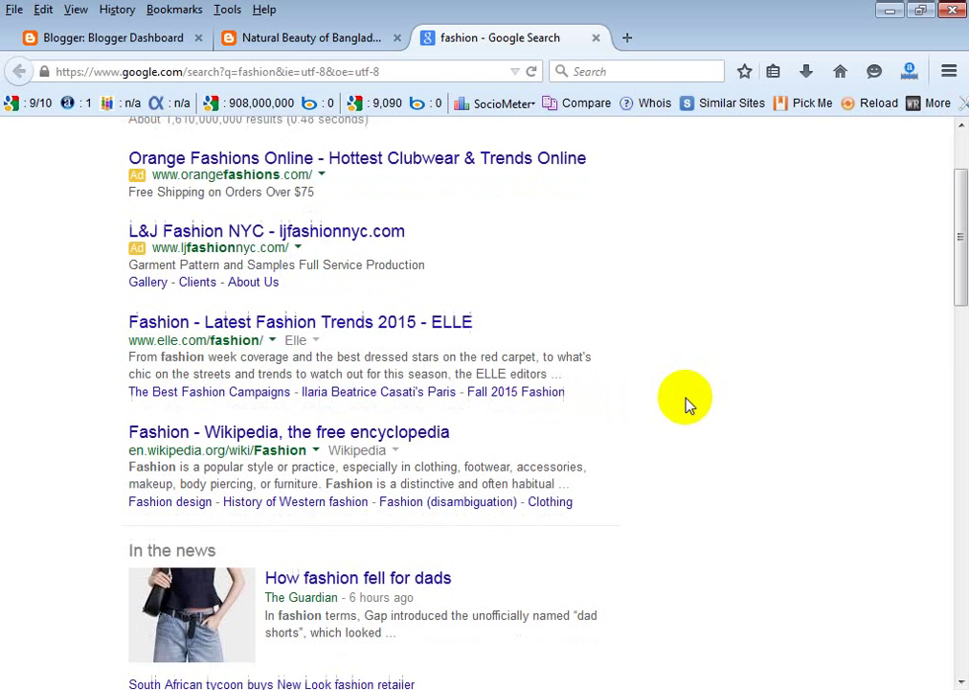
scroll(685, 404, "down", 3)
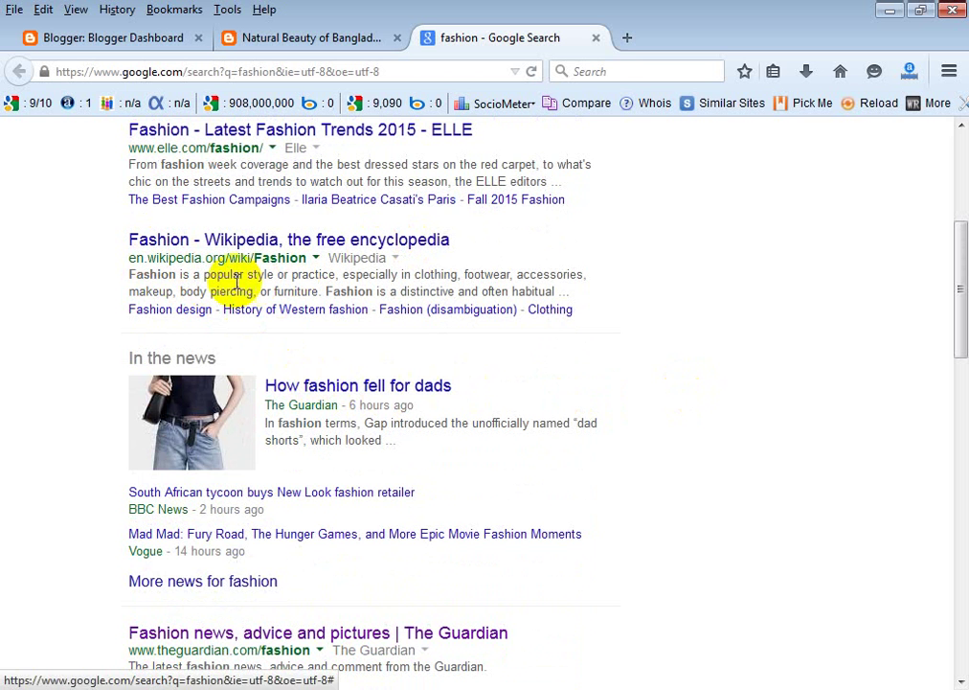
left_click(165, 275)
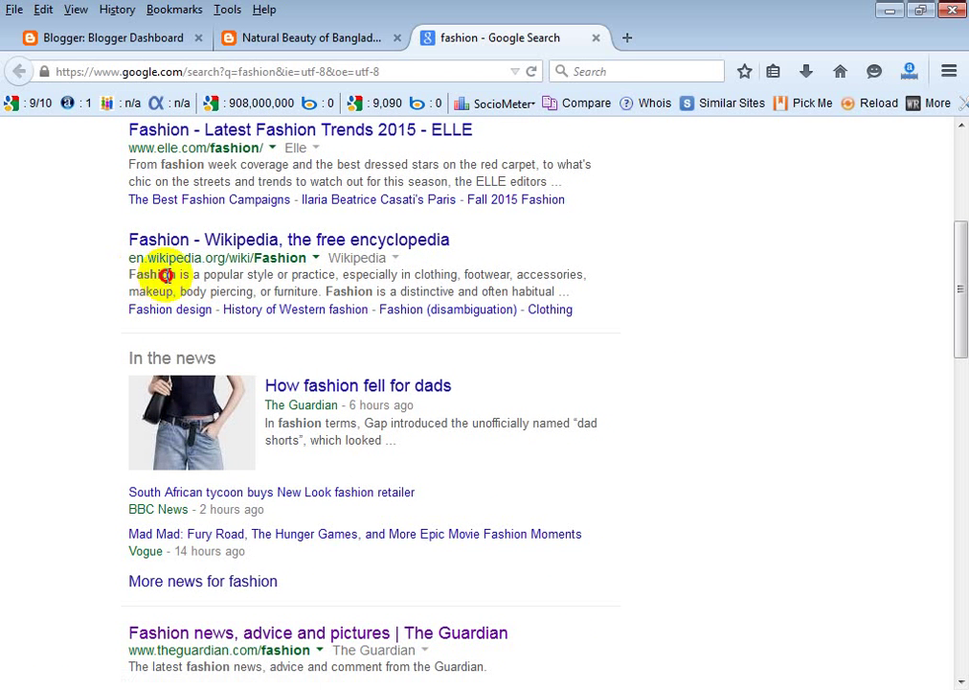
left_click_drag(166, 275, 589, 298)
left_click(510, 292)
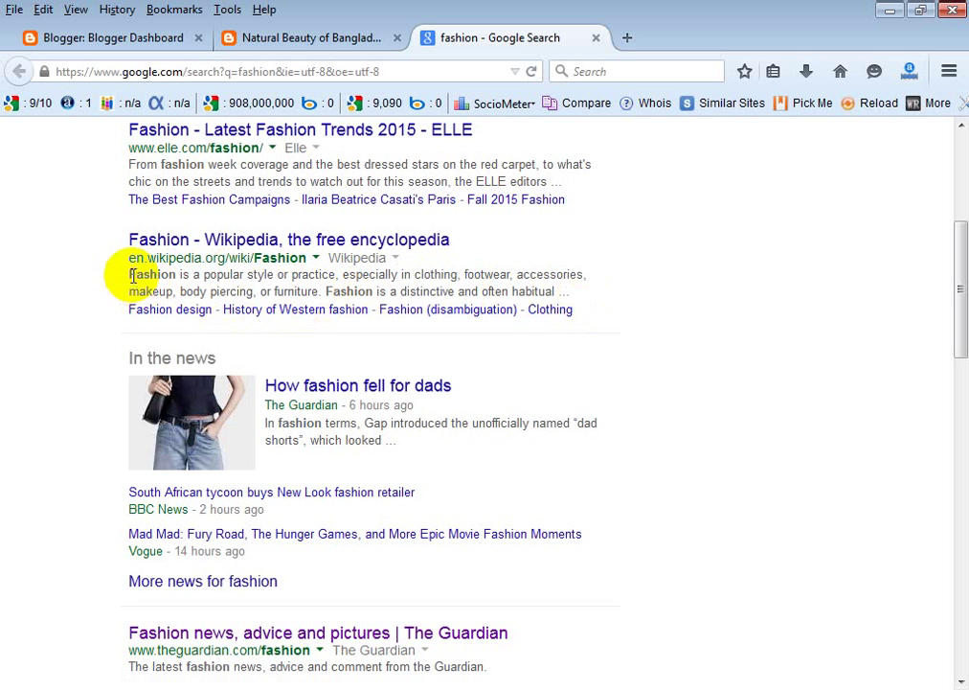
left_click_drag(134, 276, 586, 303)
scroll(601, 305, "down", 1)
scroll(601, 306, "down", 3)
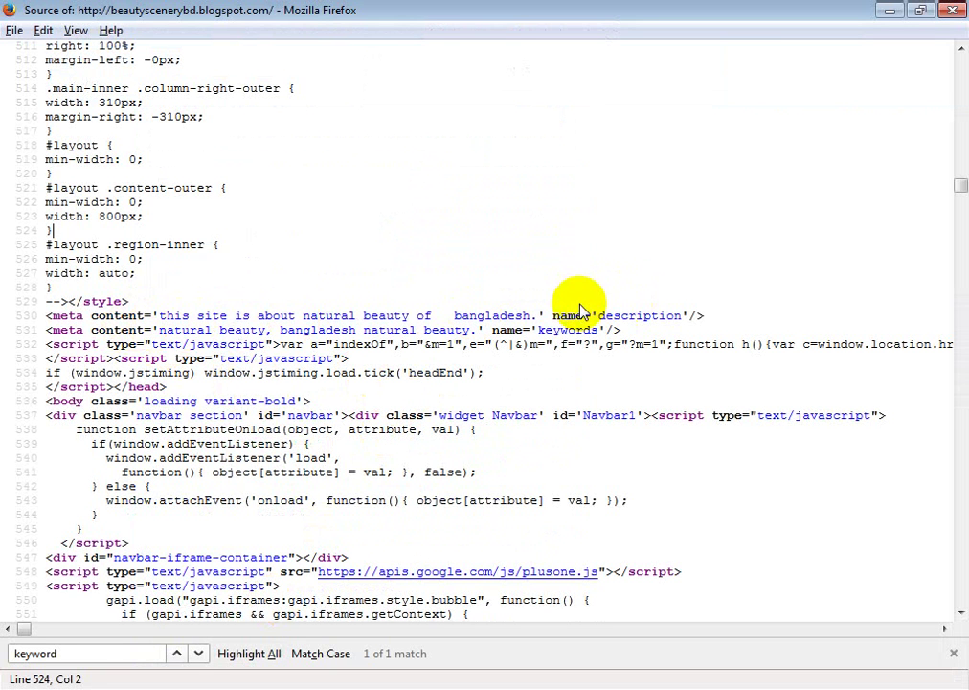
Highlight the blog's meta description text in the page source.
left_click_drag(599, 315, 660, 316)
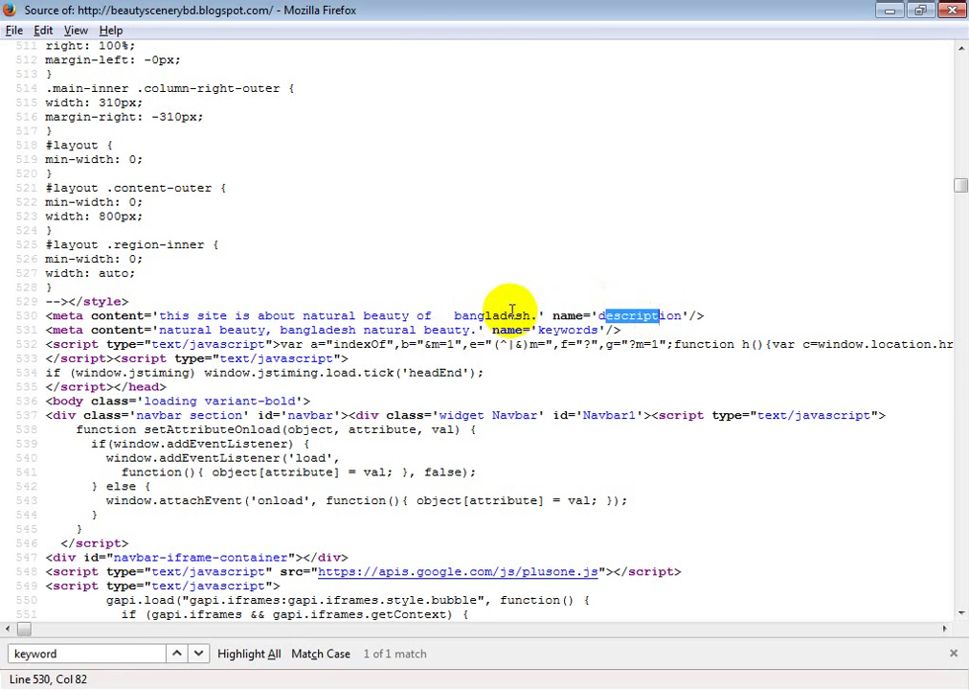
left_click_drag(530, 314, 167, 317)
left_click(413, 264)
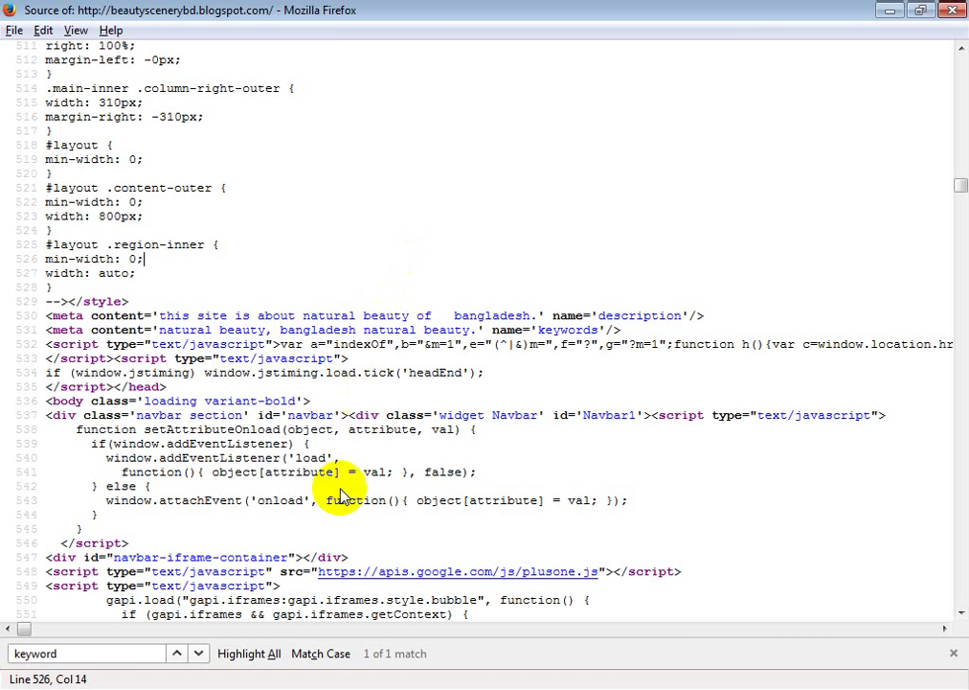
Return to the Google 'fashion' results window.
left_click(272, 689)
left_click(227, 634)
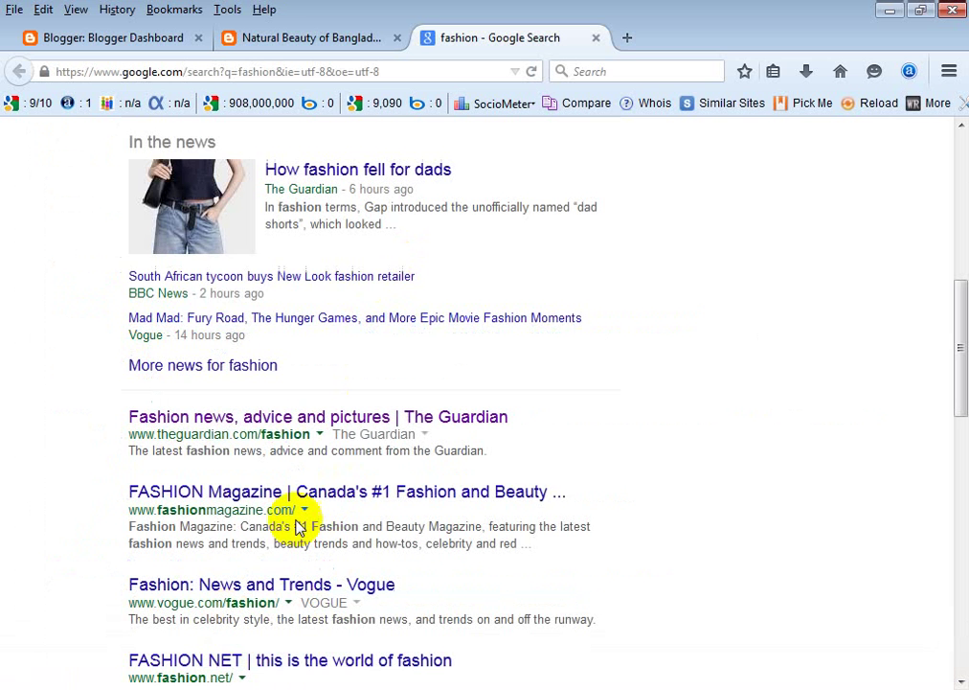
scroll(402, 321, "up", 3)
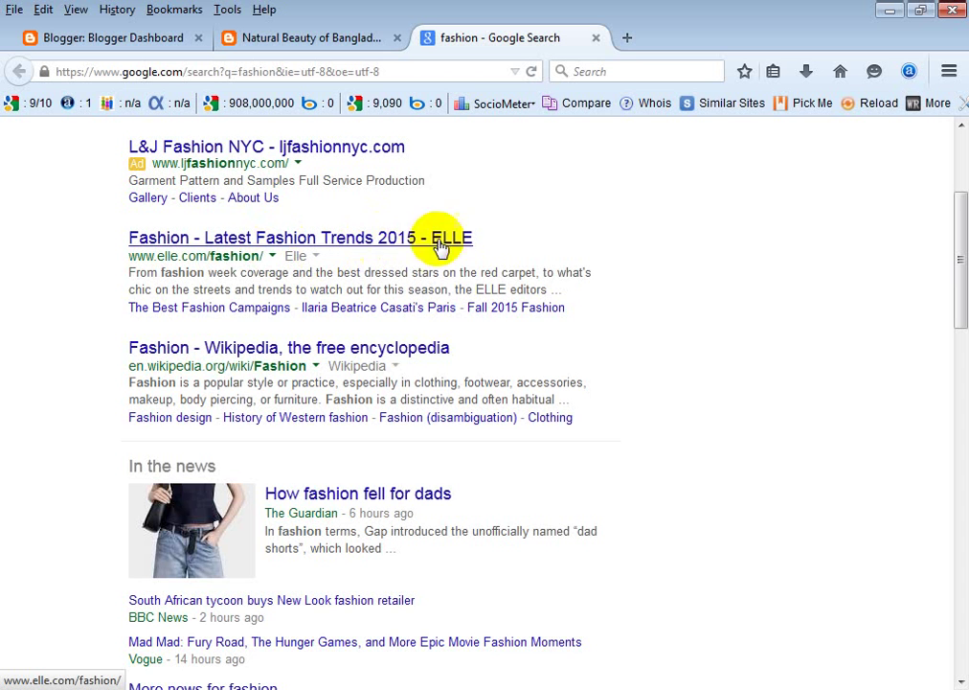
Scroll through the 'fashion' results, then switch back to the blog's page source window.
scroll(687, 247, "up", 2)
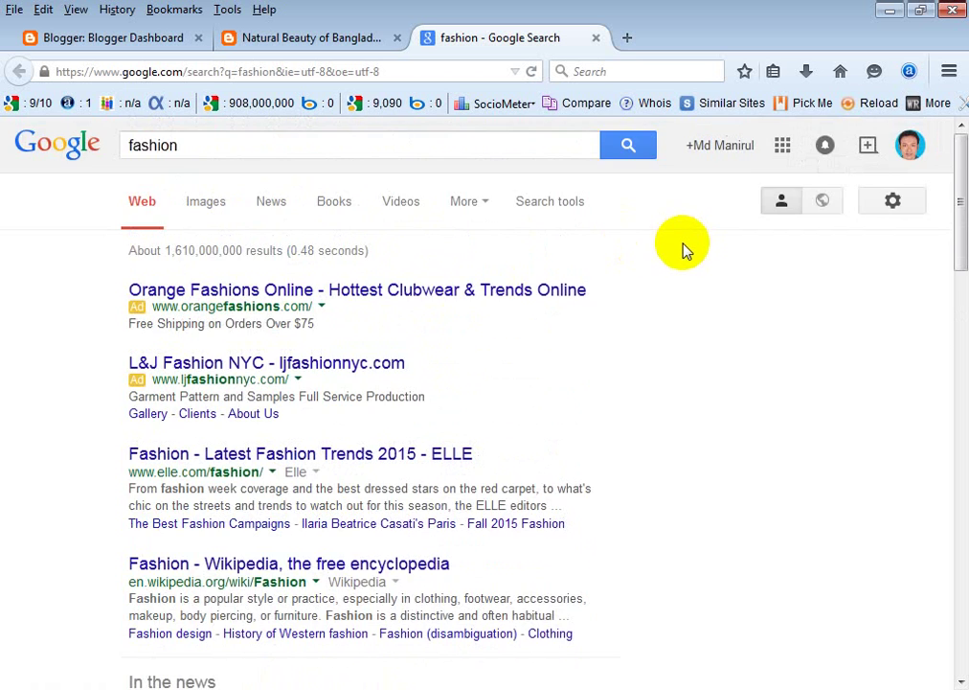
scroll(687, 248, "down", 3)
scroll(685, 253, "up", 1)
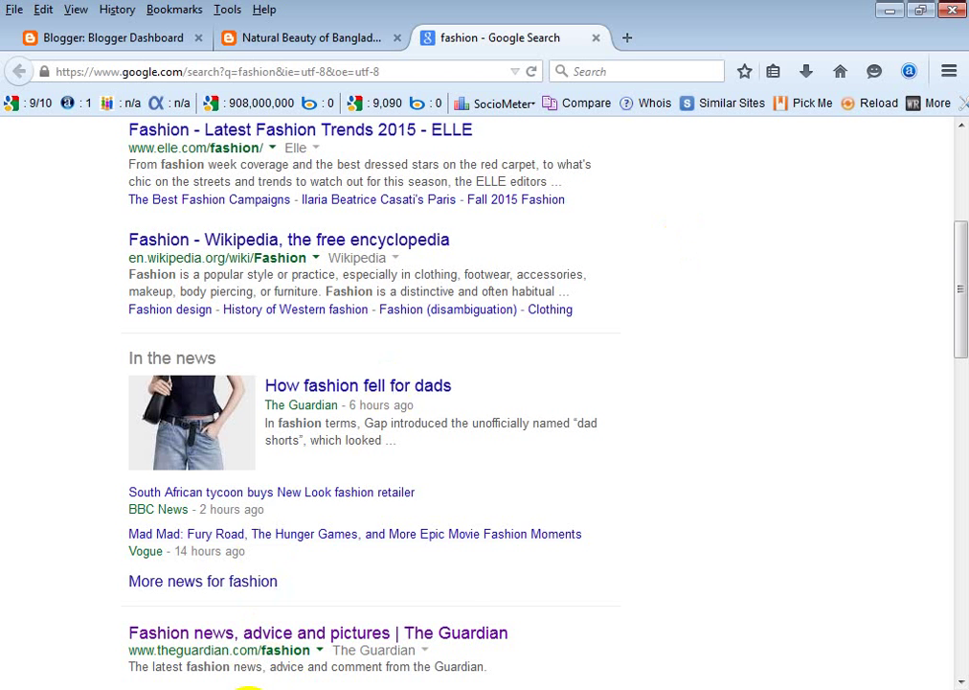
left_click(203, 687)
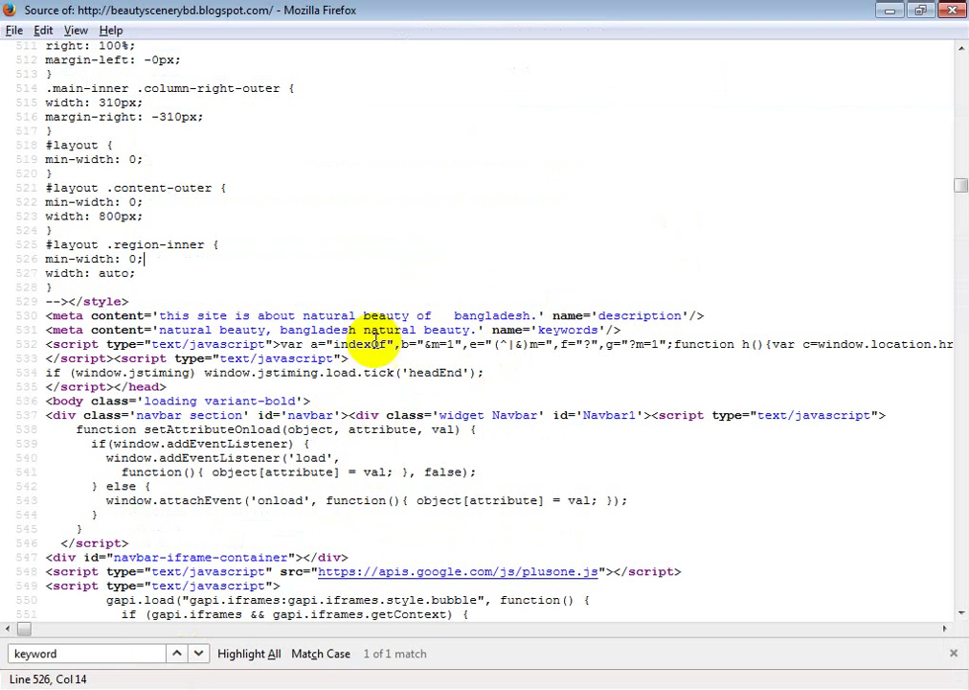
Highlight the meta keywords content on line 531, then switch to the Word document.
left_click_drag(159, 329, 476, 328)
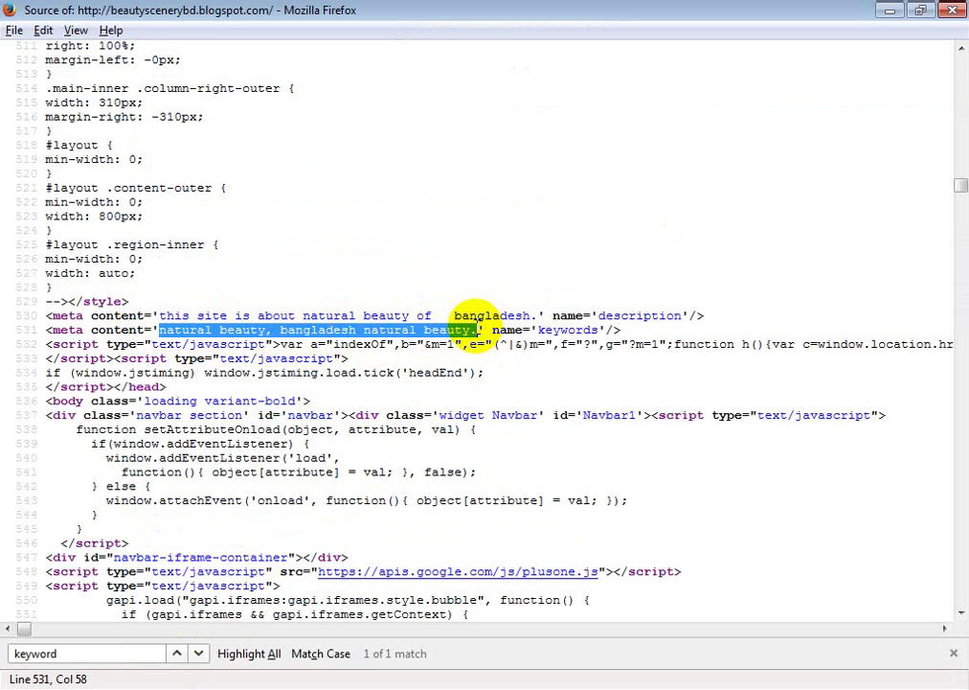
left_click(599, 259)
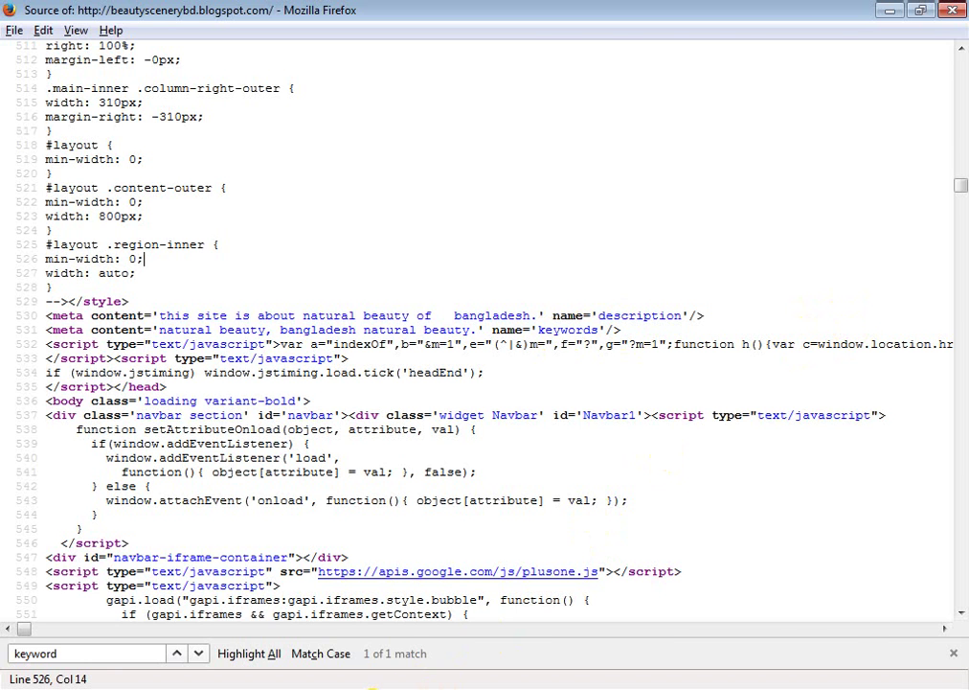
left_click(372, 689)
Type 'Technology, mobile technology,' on a new line below the img tag in Document1.
scroll(441, 421, "down", 3)
scroll(454, 415, "down", 5)
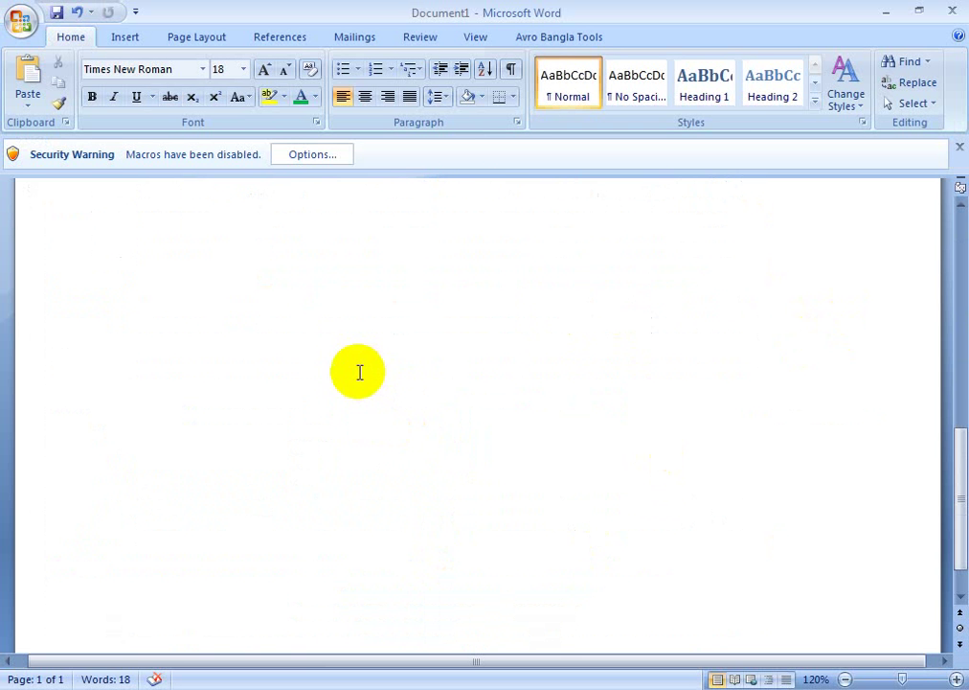
scroll(578, 305, "up", 3)
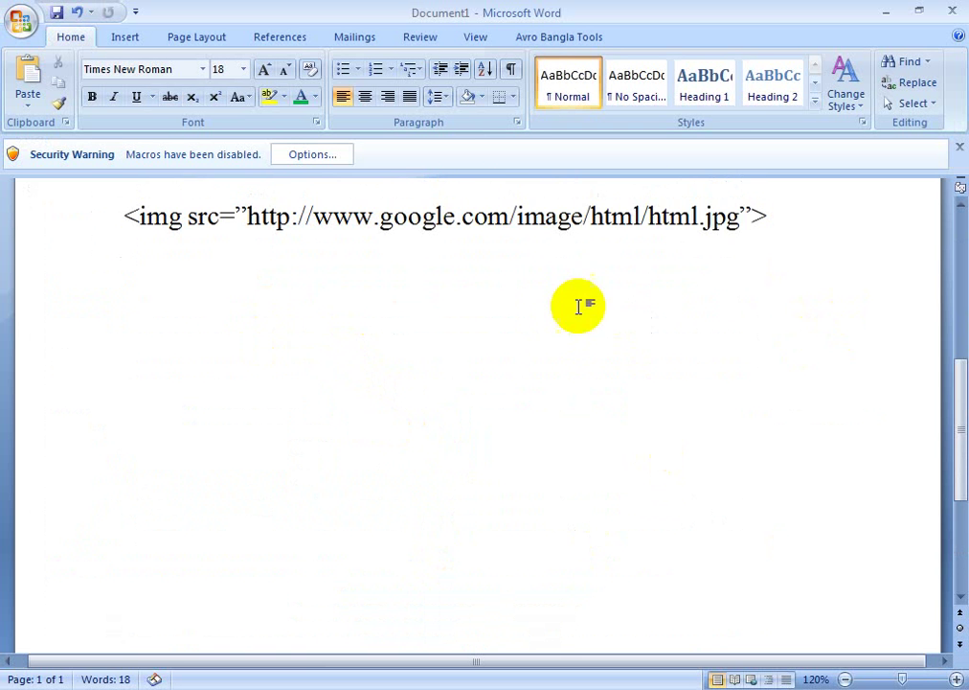
scroll(797, 209, "down", 3)
scroll(797, 210, "up", 3)
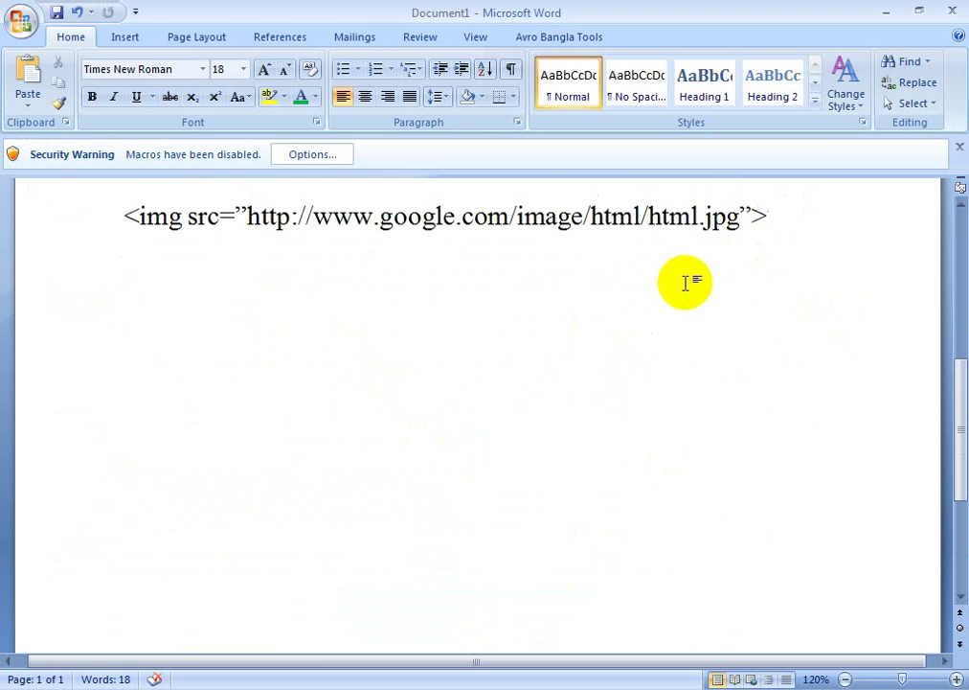
key("Return")
key("Return")
key("Return")
key("Return")
key("Return")
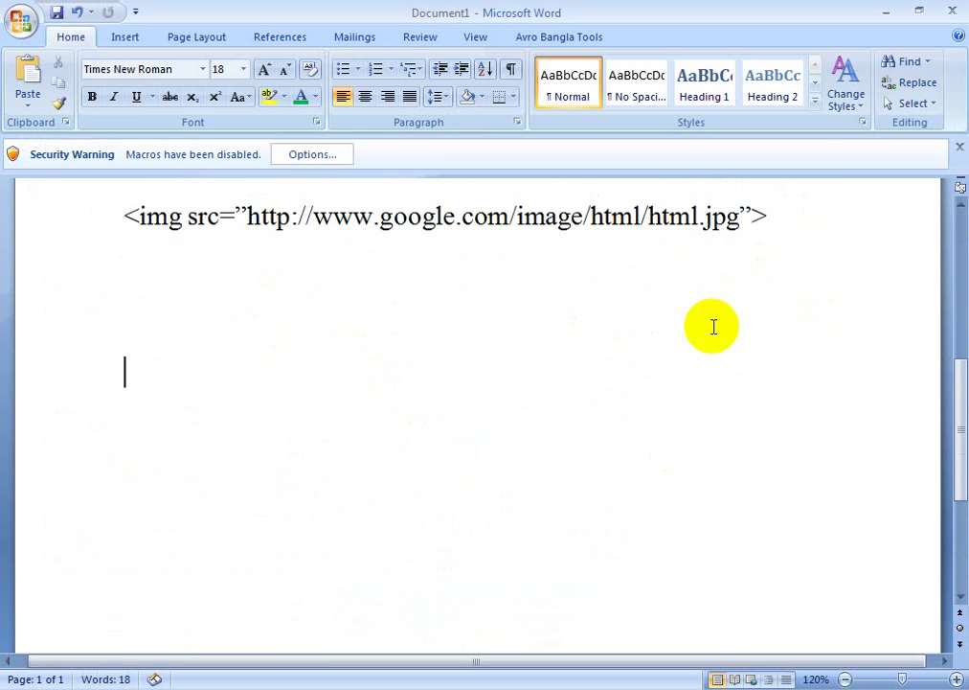
scroll(613, 353, "down", 2)
type("t")
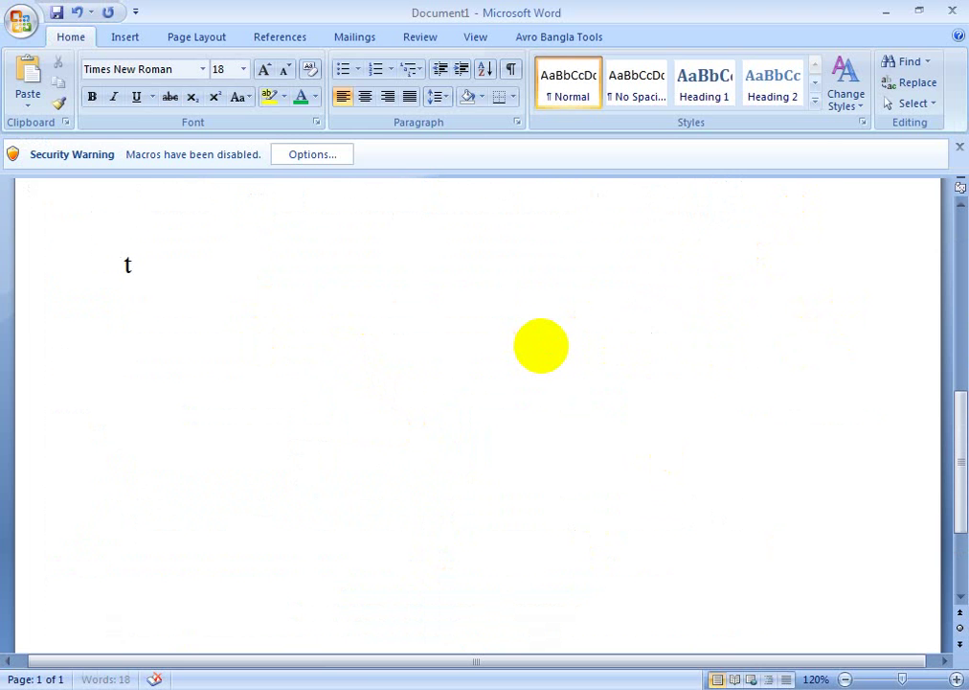
type("echn")
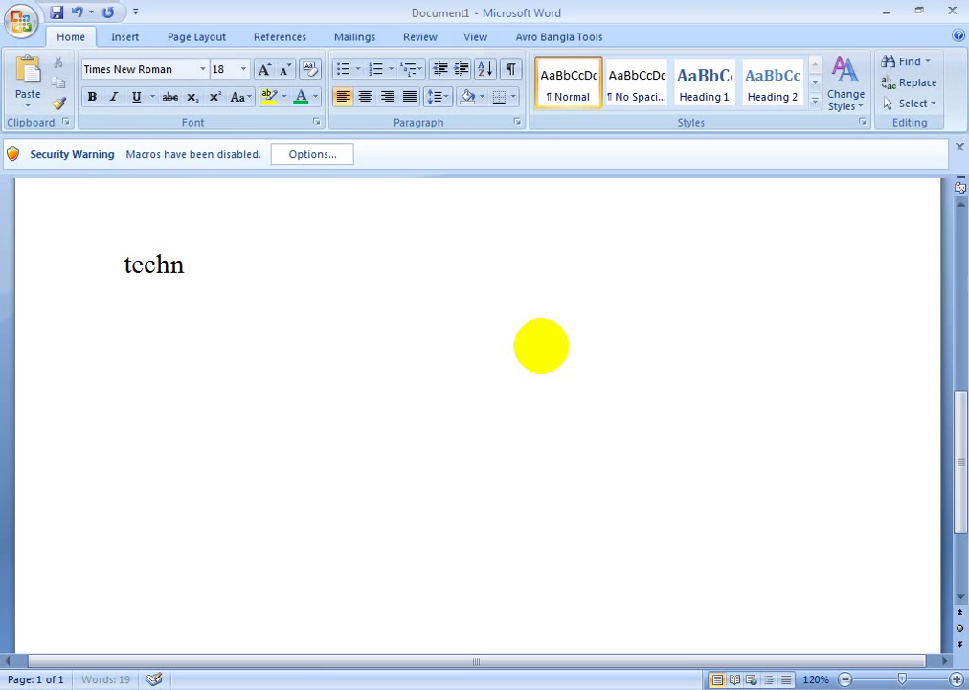
type("olo")
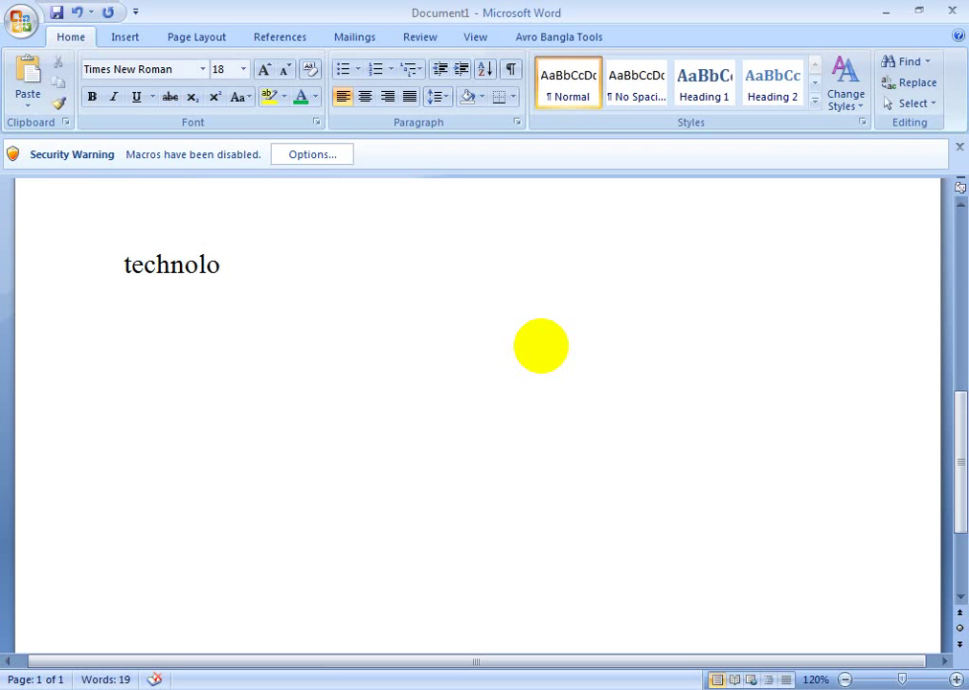
type("g")
type("i")
key("BackSpace")
type("y,")
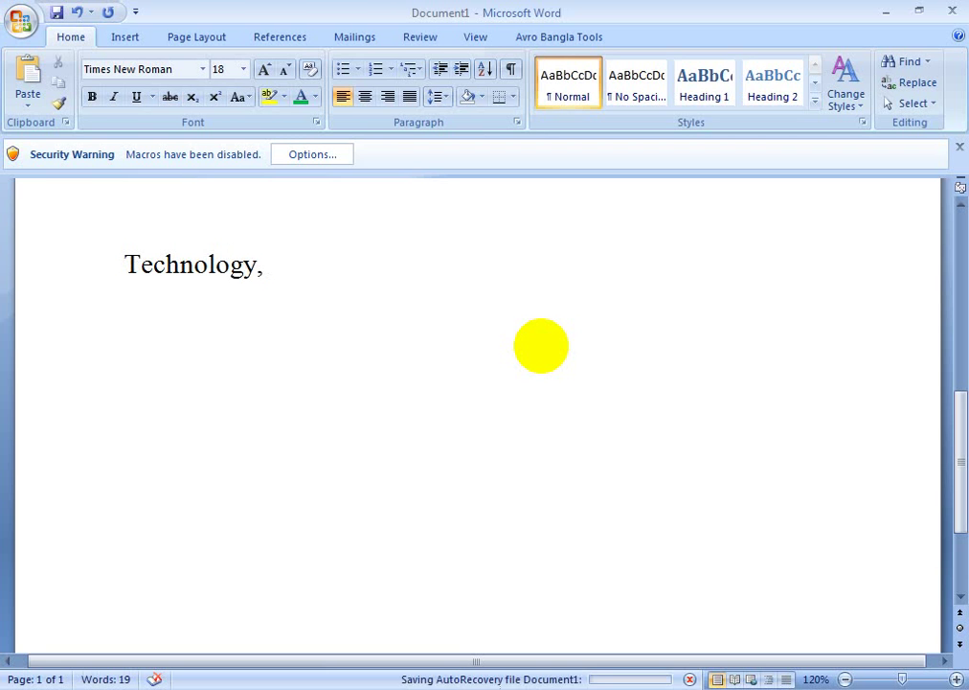
type(" mo")
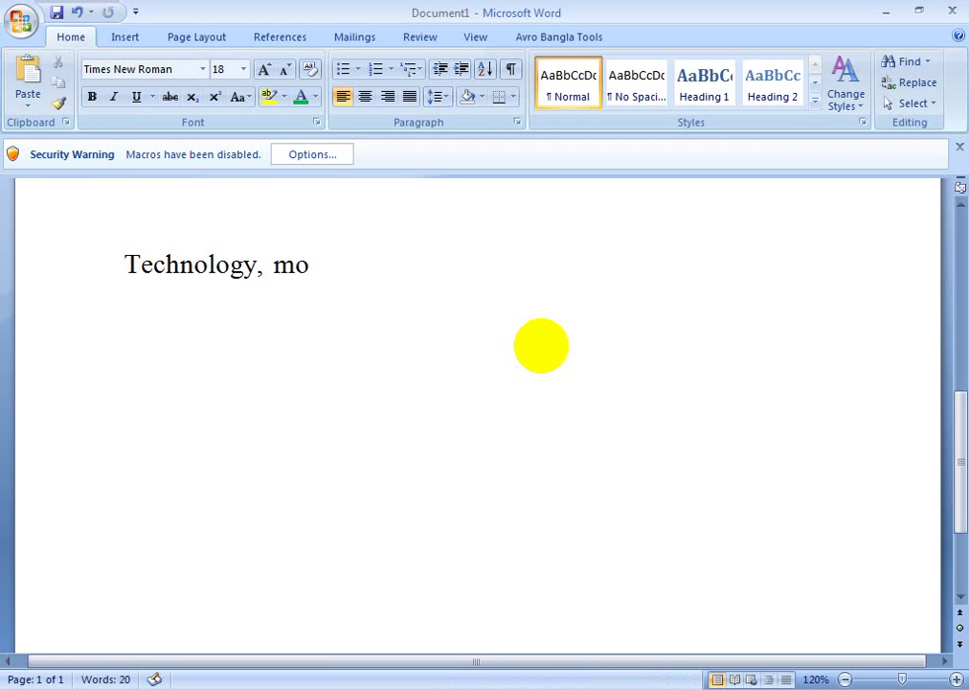
type("bile")
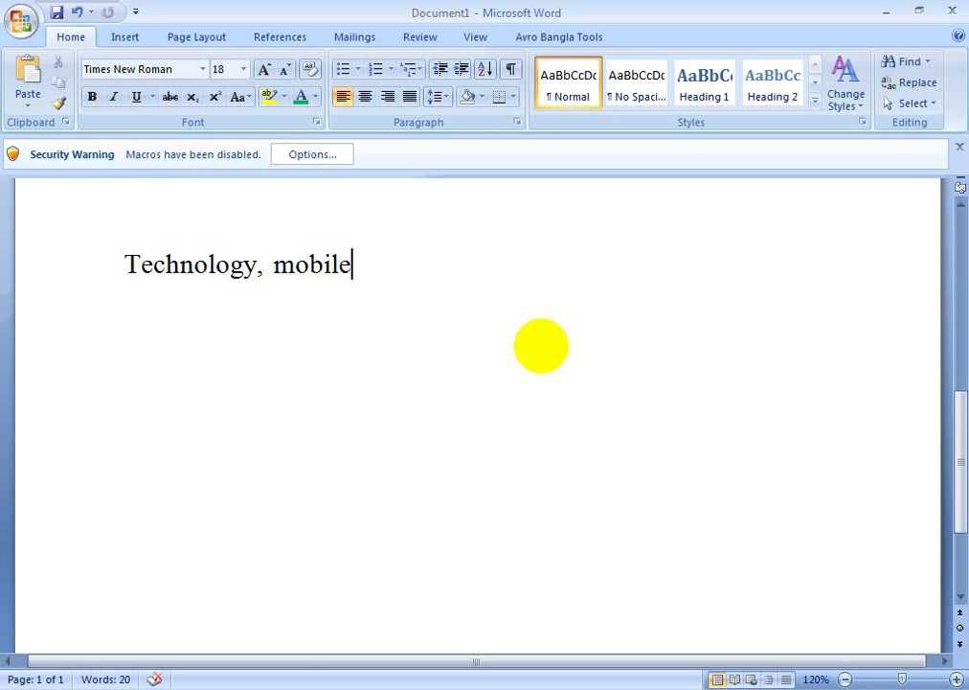
type("te")
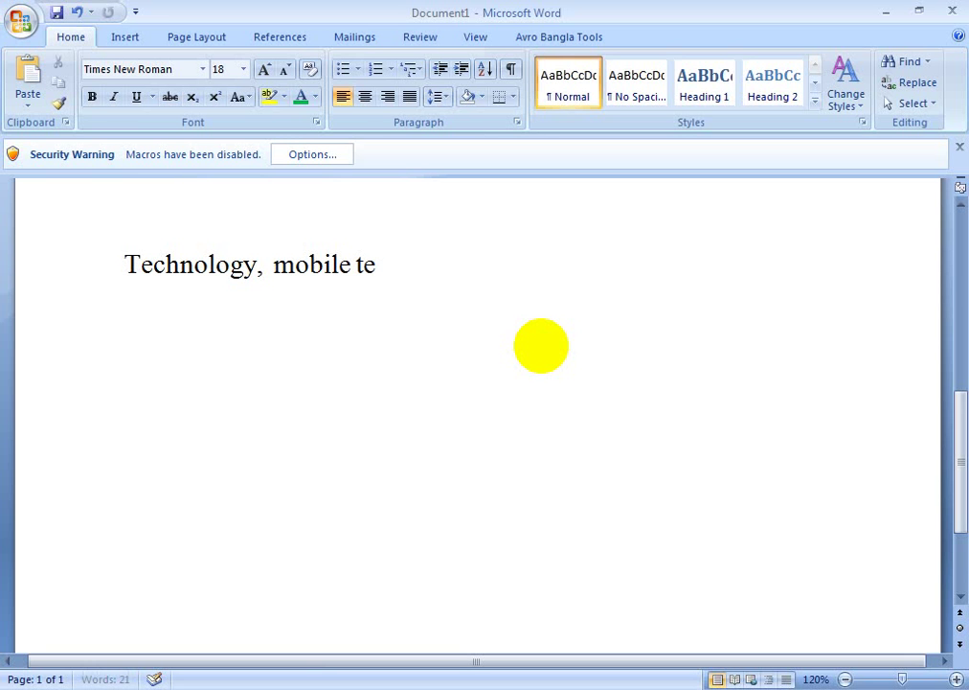
type("chnolo")
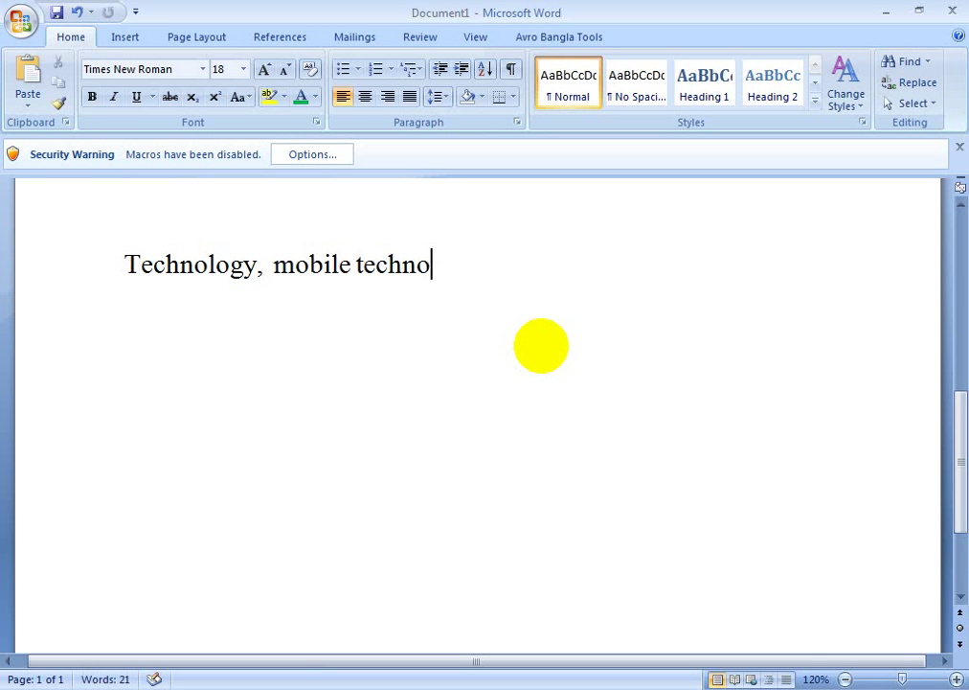
type("gy")
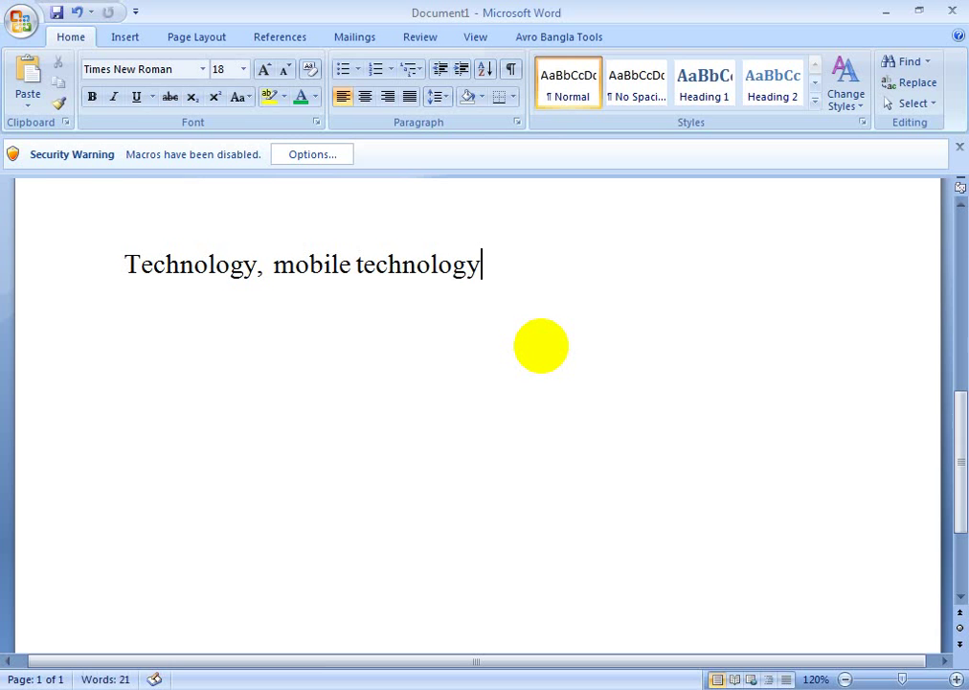
type(",")
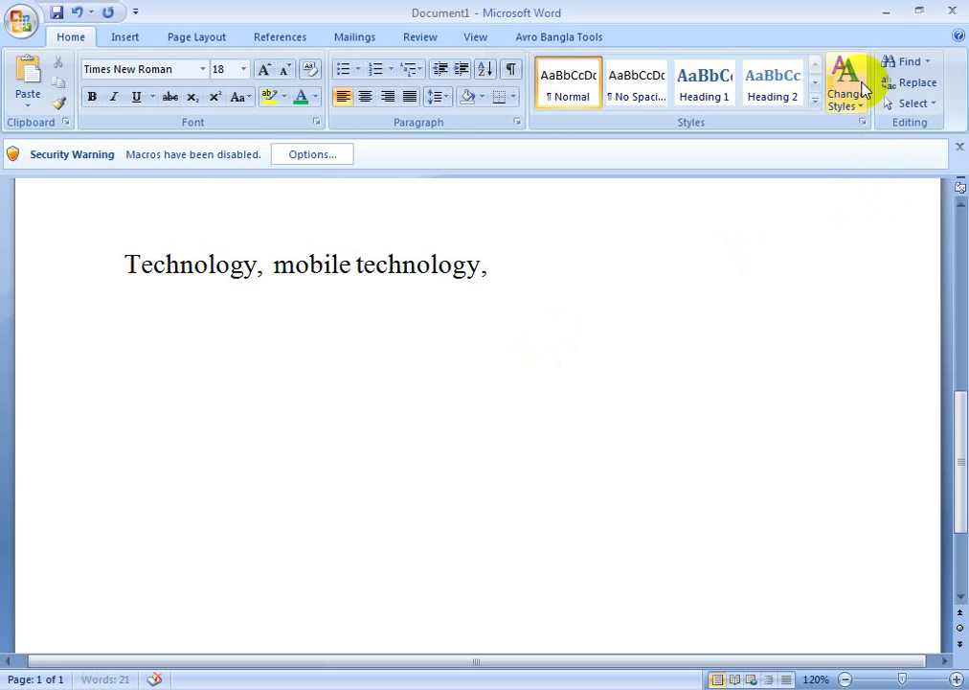
left_click(883, 17)
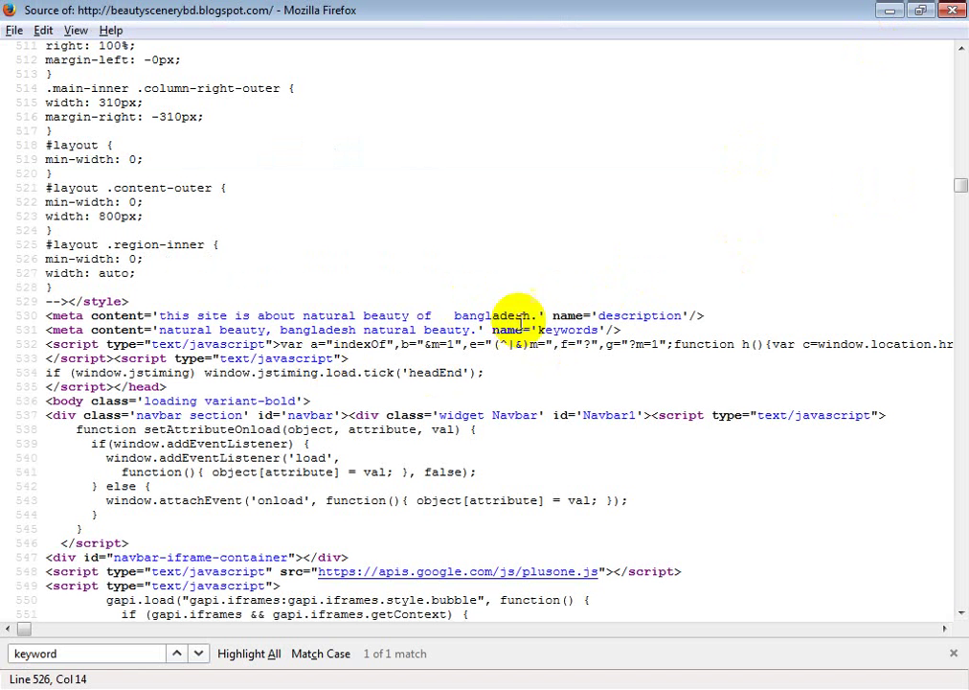
scroll(575, 288, "down", 3)
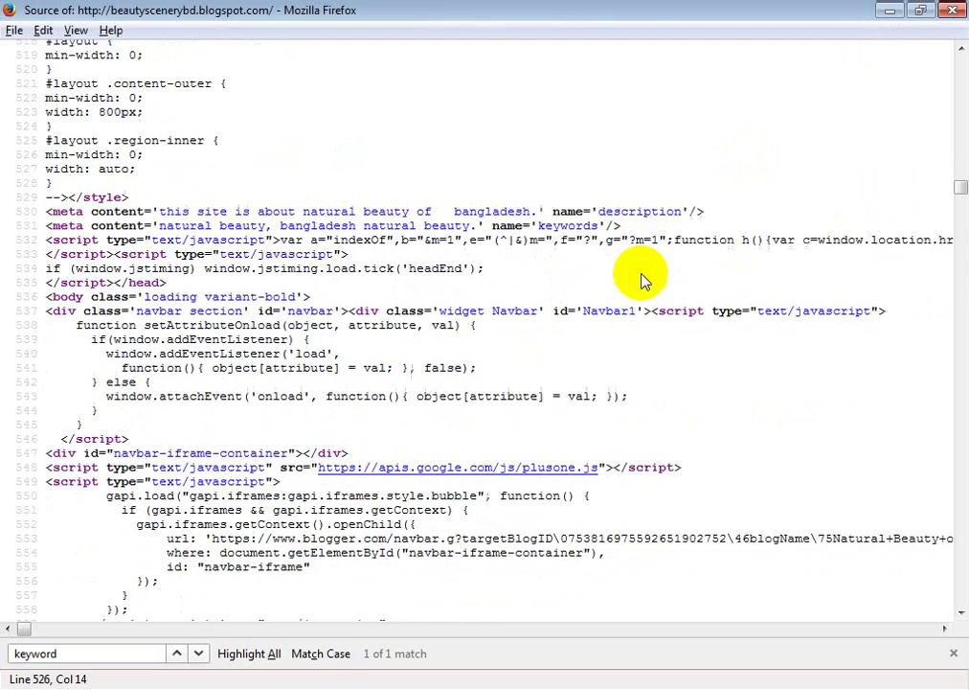
scroll(747, 192, "up", 10)
left_click(952, 9)
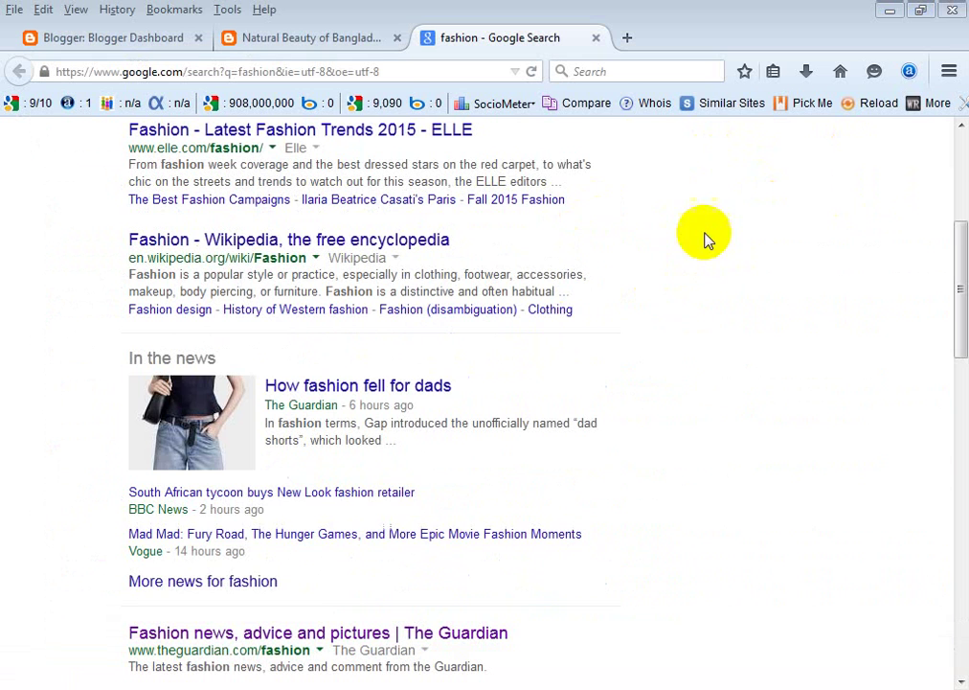
left_click(309, 37)
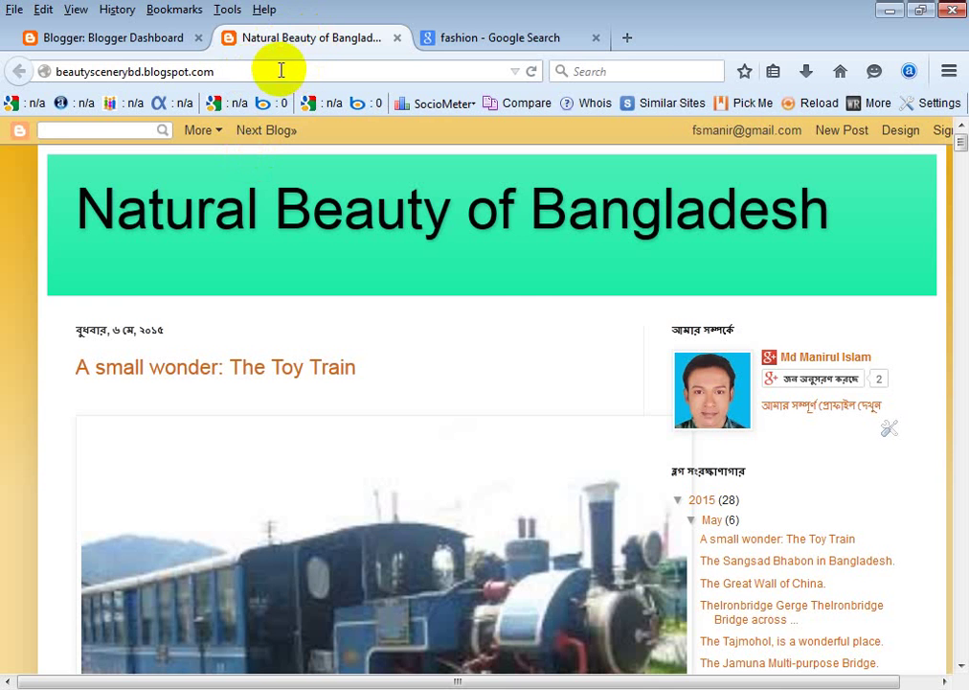
left_click(508, 40)
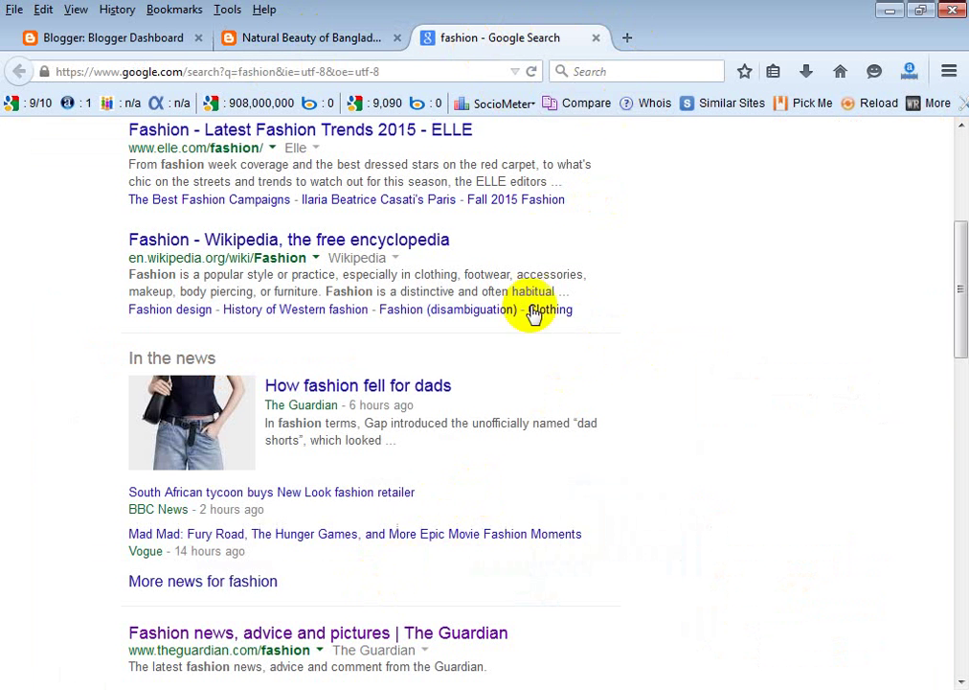
left_click(414, 72)
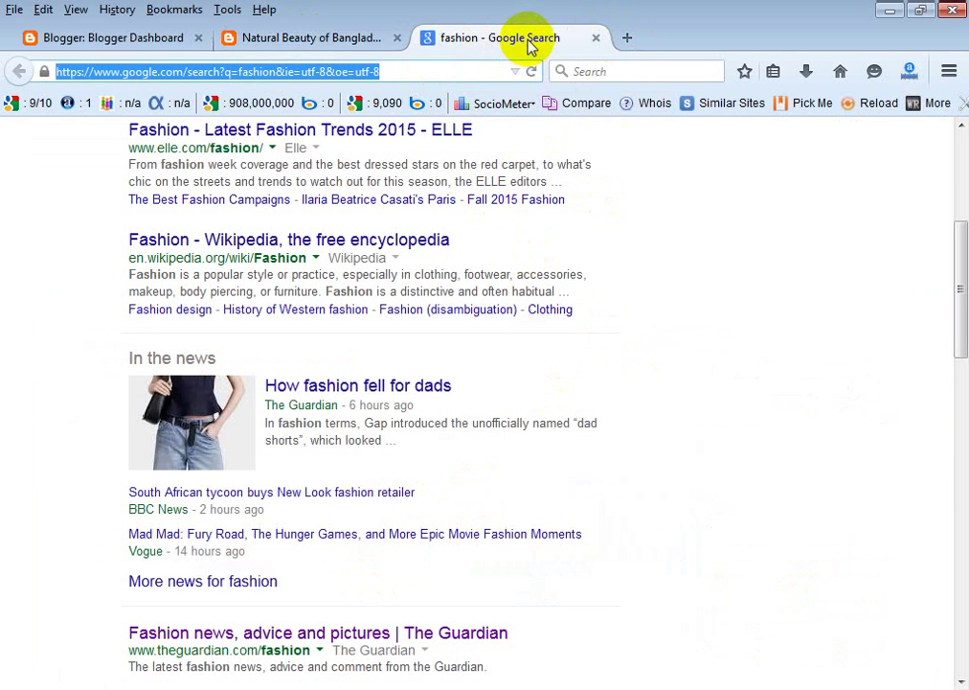
left_click(676, 207)
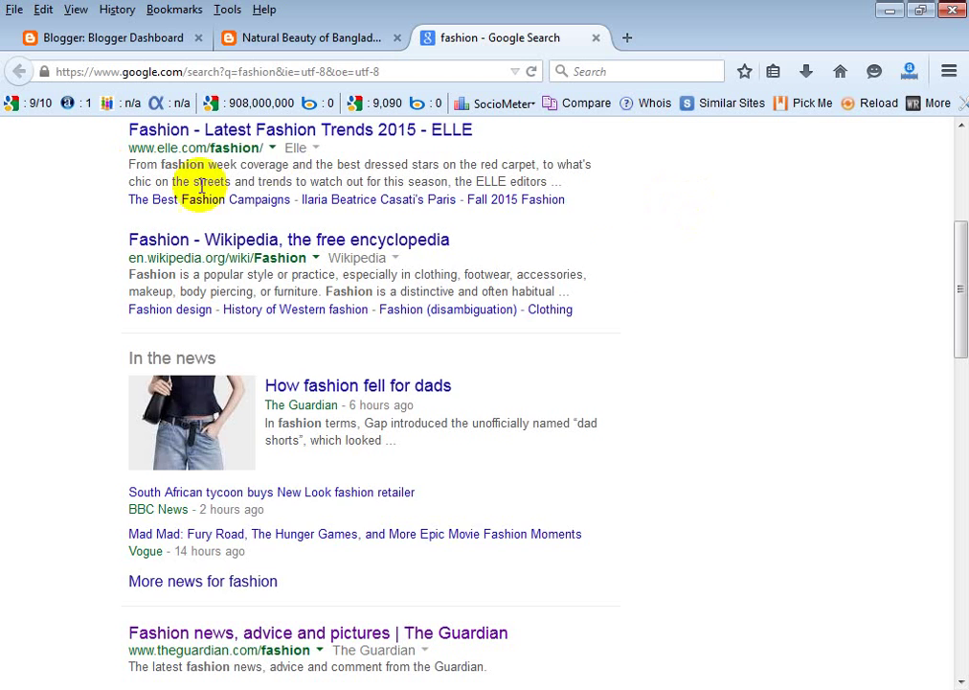
scroll(638, 268, "up", 5)
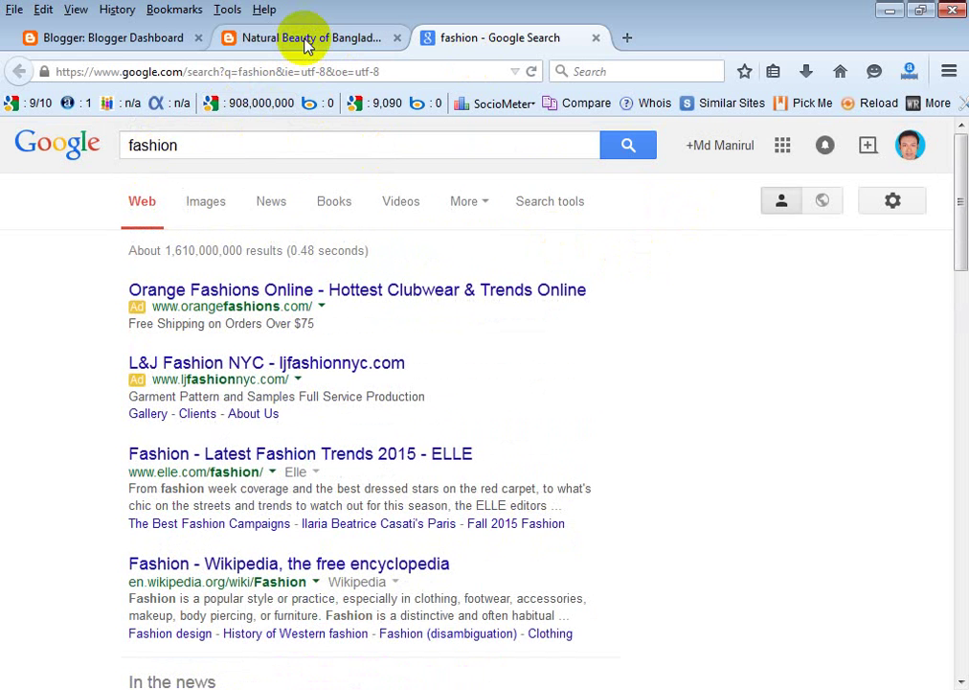
Copy the blog URL and search Google for beautyscenerybd.blogspot.com in place of 'fashion'.
left_click(243, 37)
left_click_drag(251, 75, 159, 83)
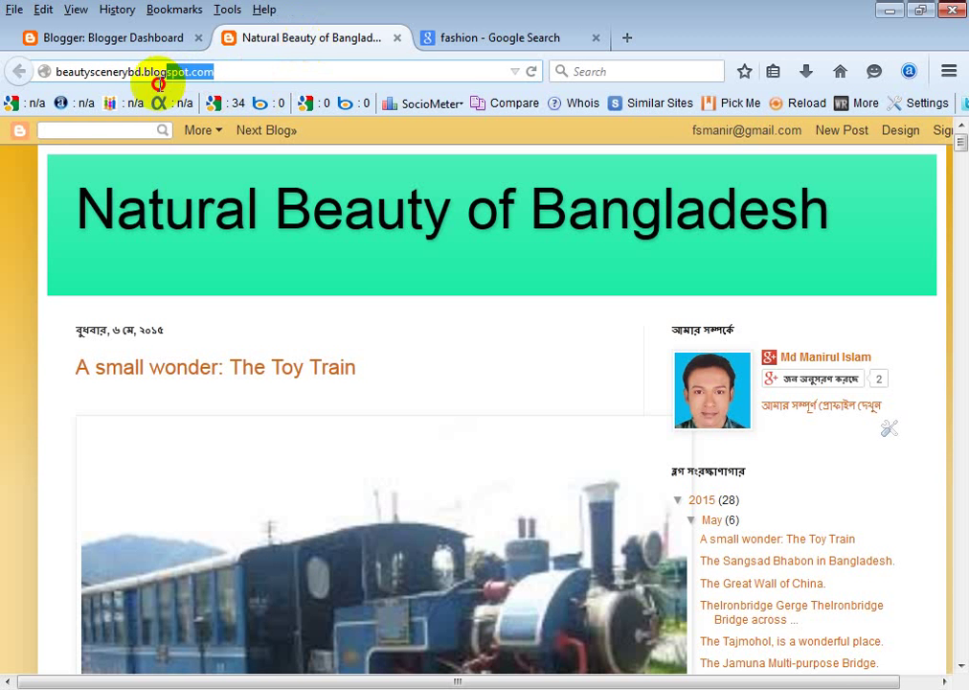
mouse_move(245, 68)
left_mouse_down()
mouse_move(45, 86)
mouse_move(53, 83)
left_mouse_up()
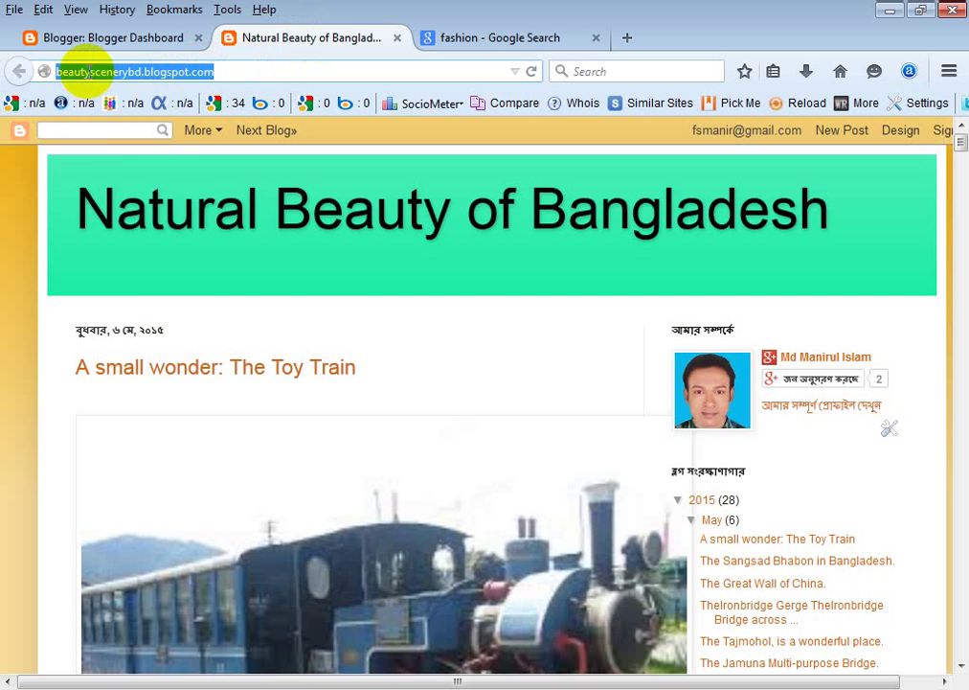
right_click(91, 78)
left_click(122, 136)
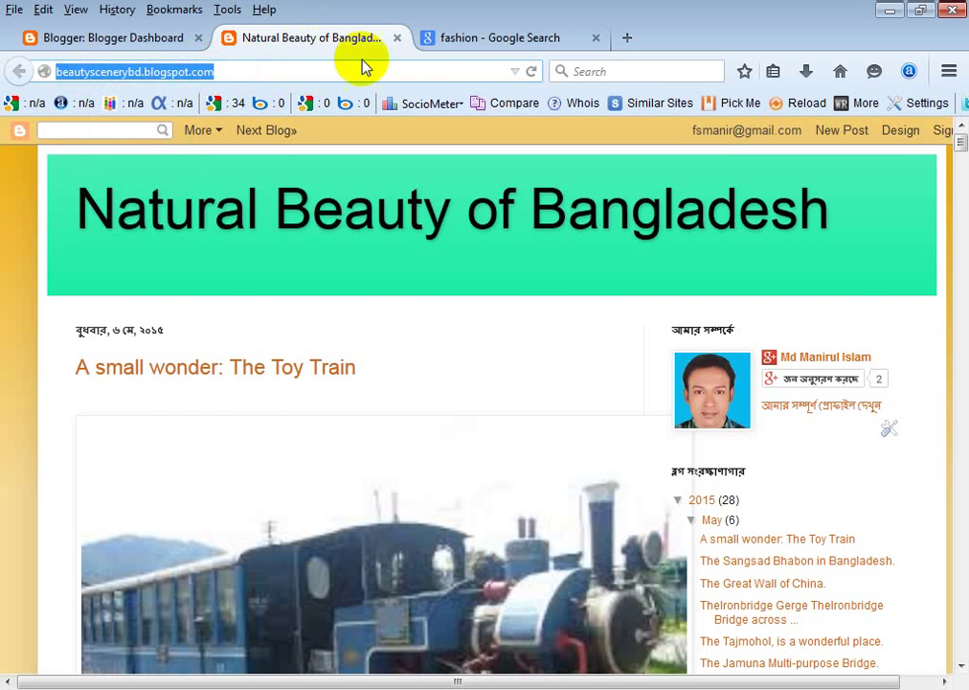
left_click(463, 40)
left_click_drag(210, 142, 125, 143)
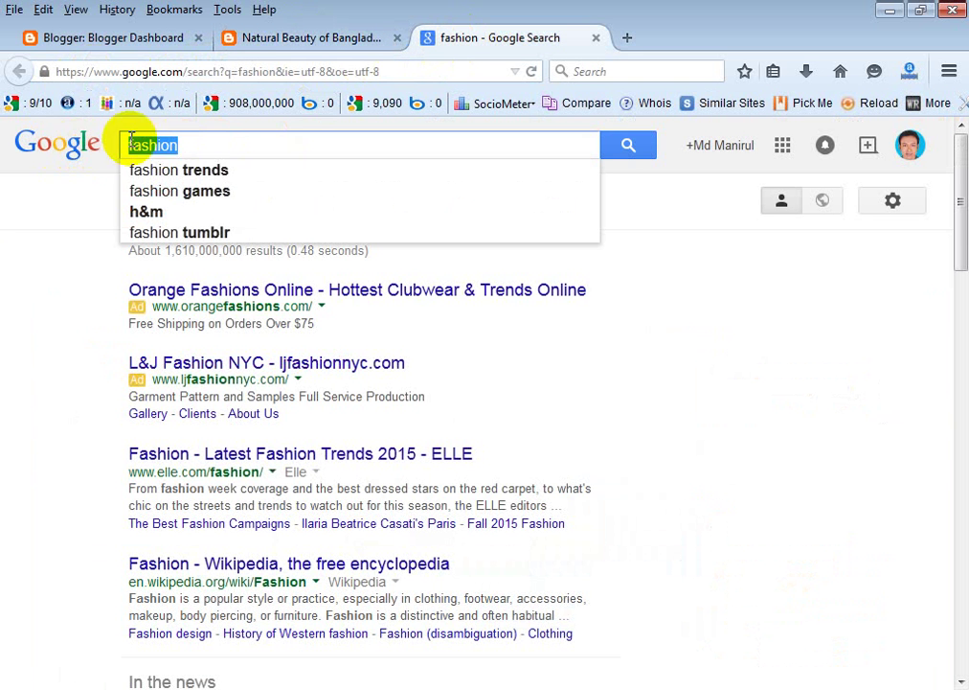
right_click(149, 140)
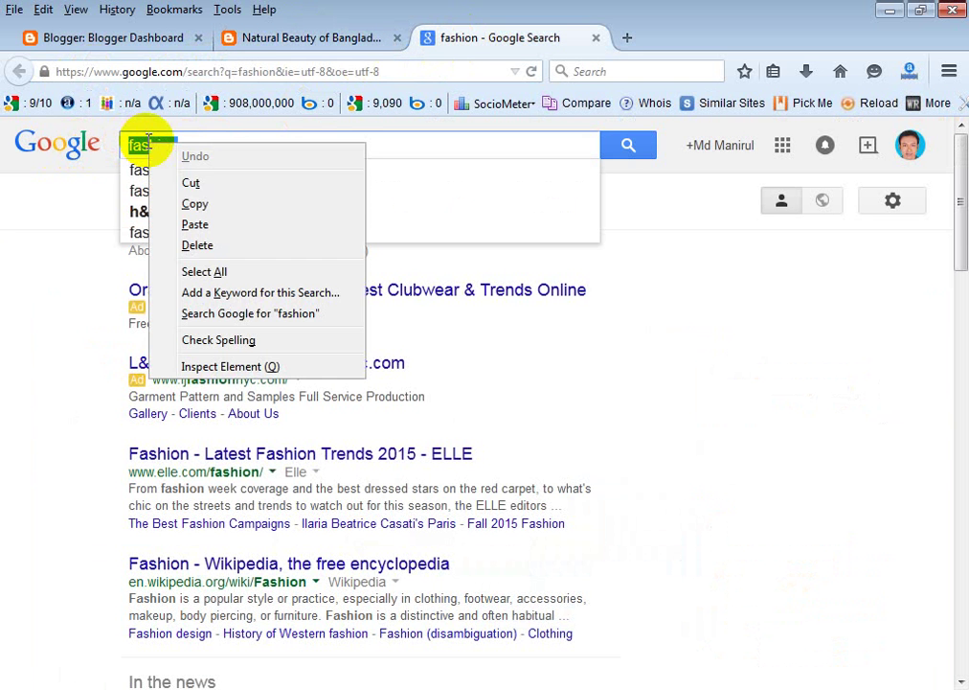
left_click(193, 222)
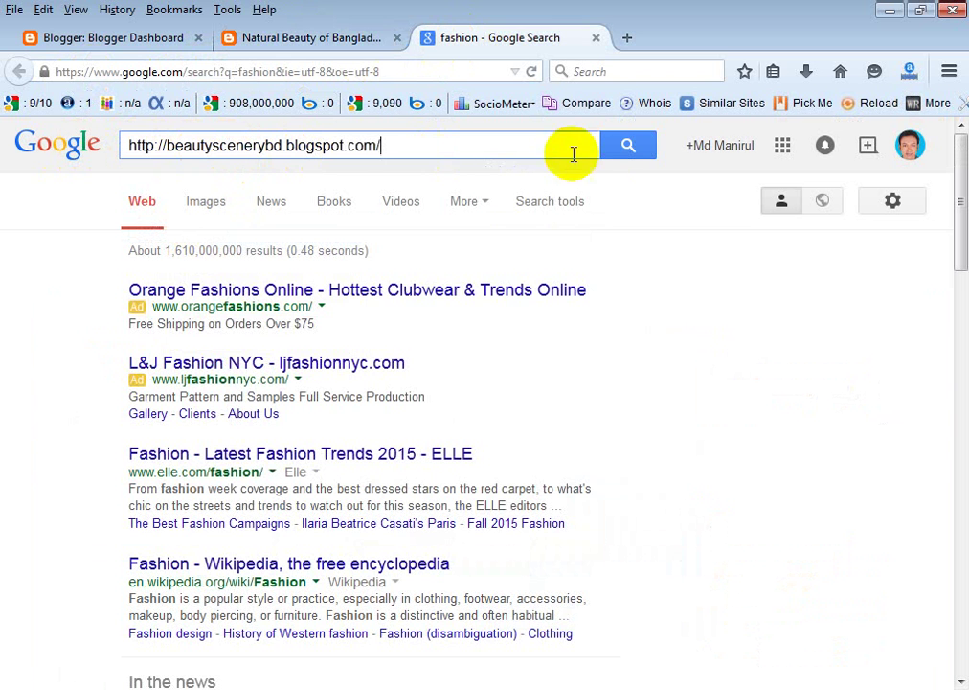
left_click(623, 147)
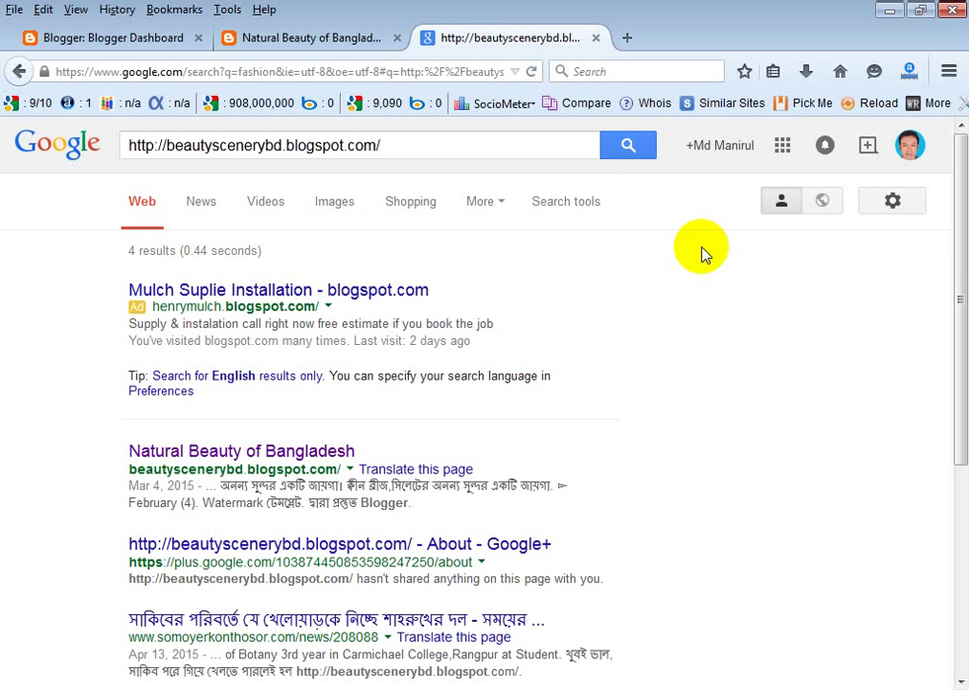
Review the Google results for the blog address, pointing out the count of 4 results.
scroll(240, 393, "down", 2)
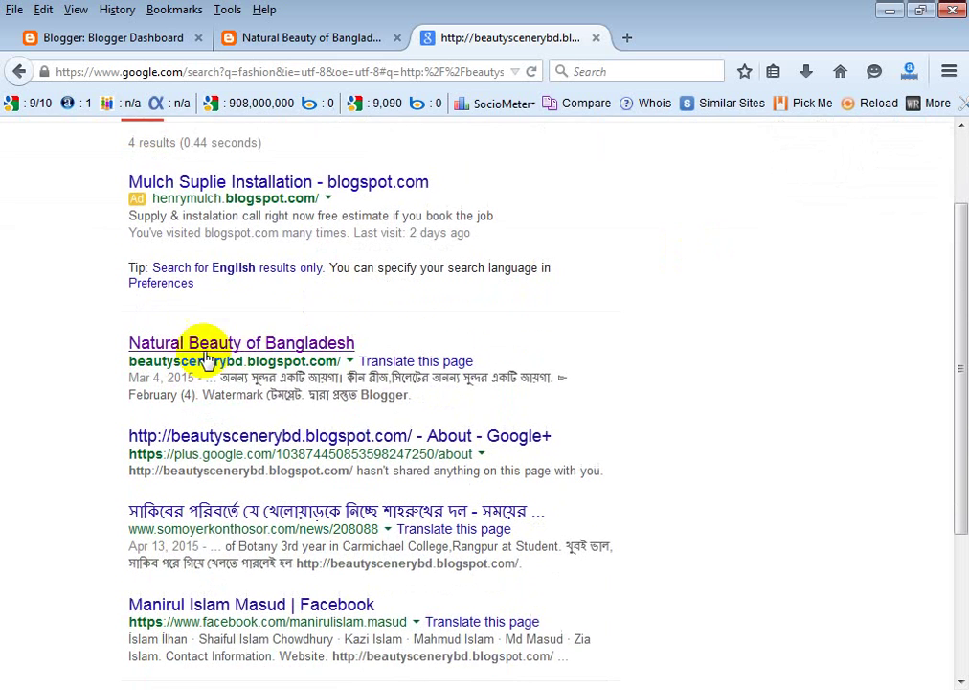
scroll(316, 201, "up", 2)
left_click_drag(405, 141, 125, 145)
left_click(441, 435)
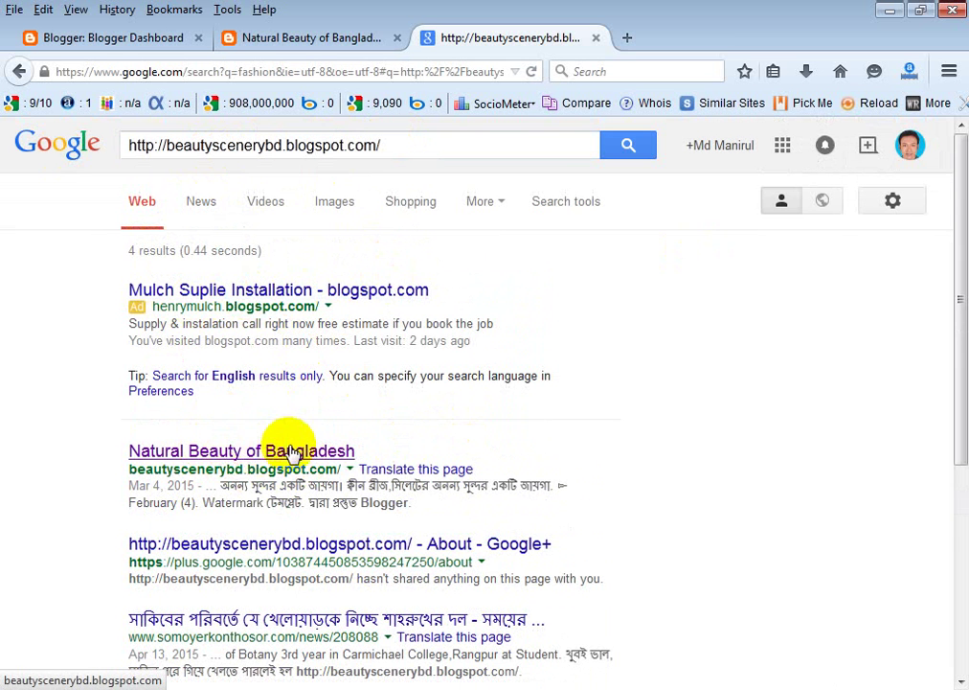
scroll(292, 453, "down", 2)
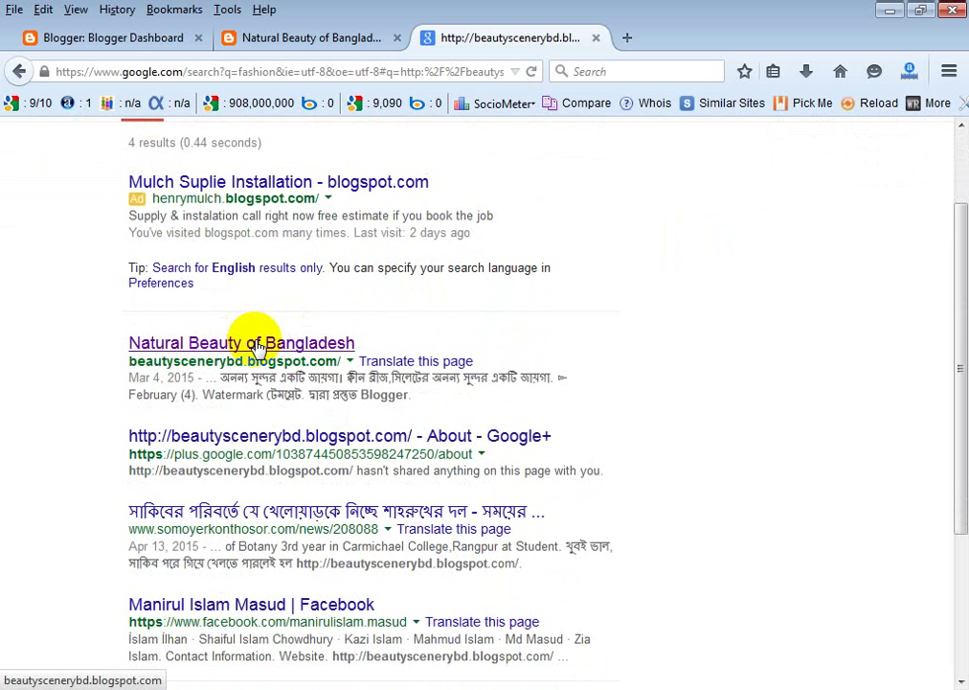
scroll(559, 308, "up", 2)
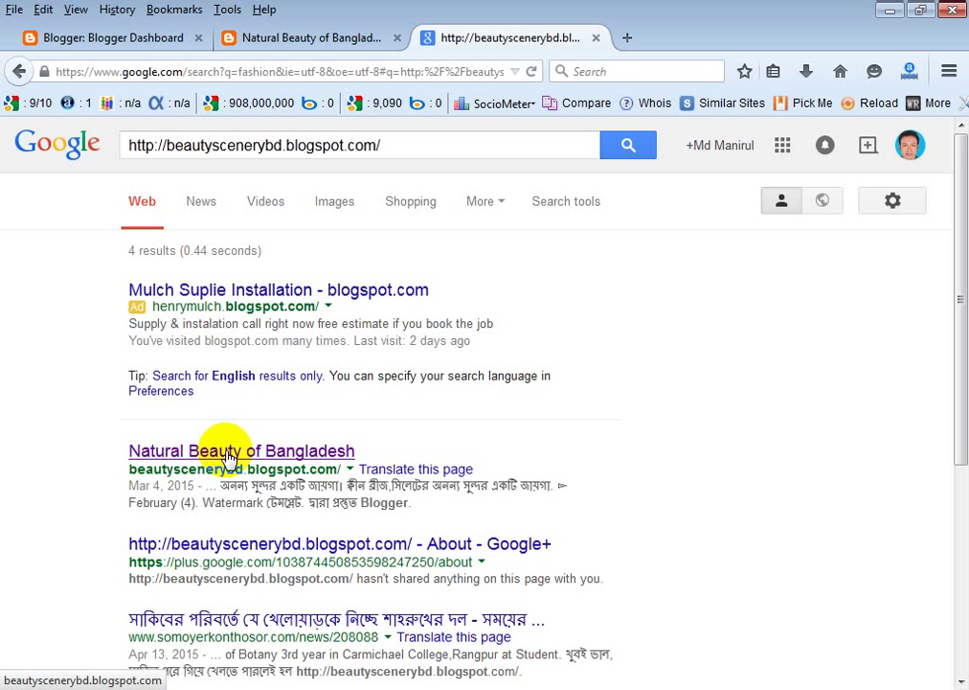
scroll(443, 407, "down", 5)
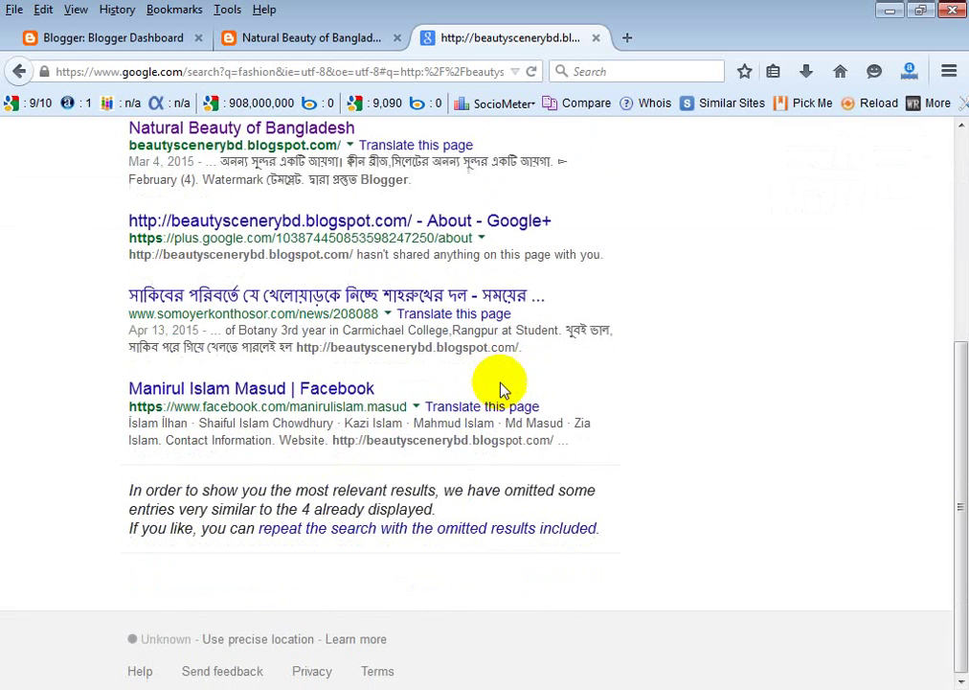
scroll(231, 249, "up", 5)
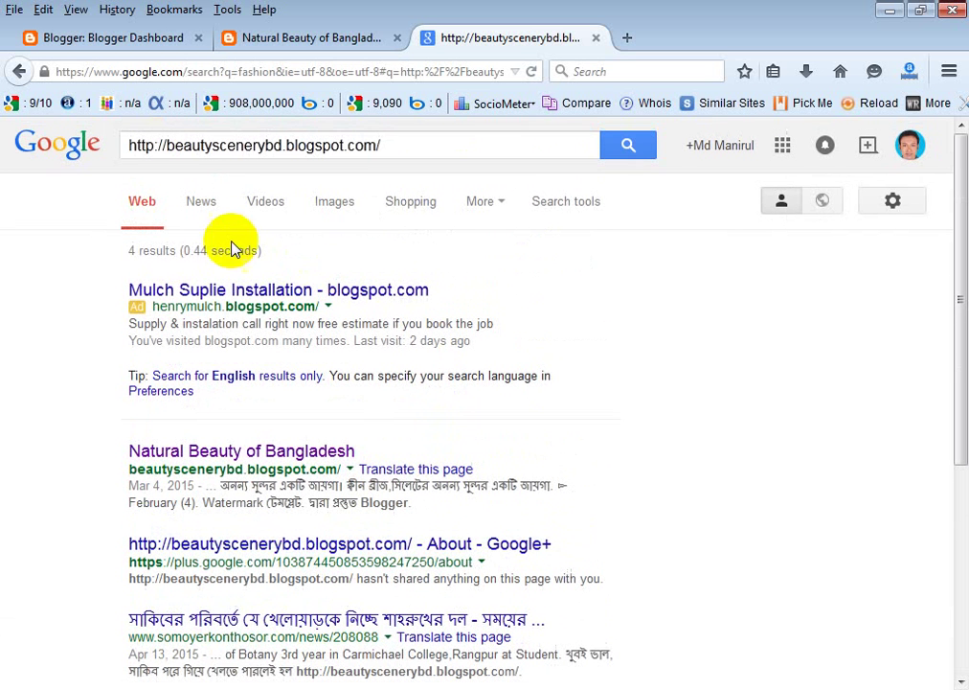
double_click(135, 255)
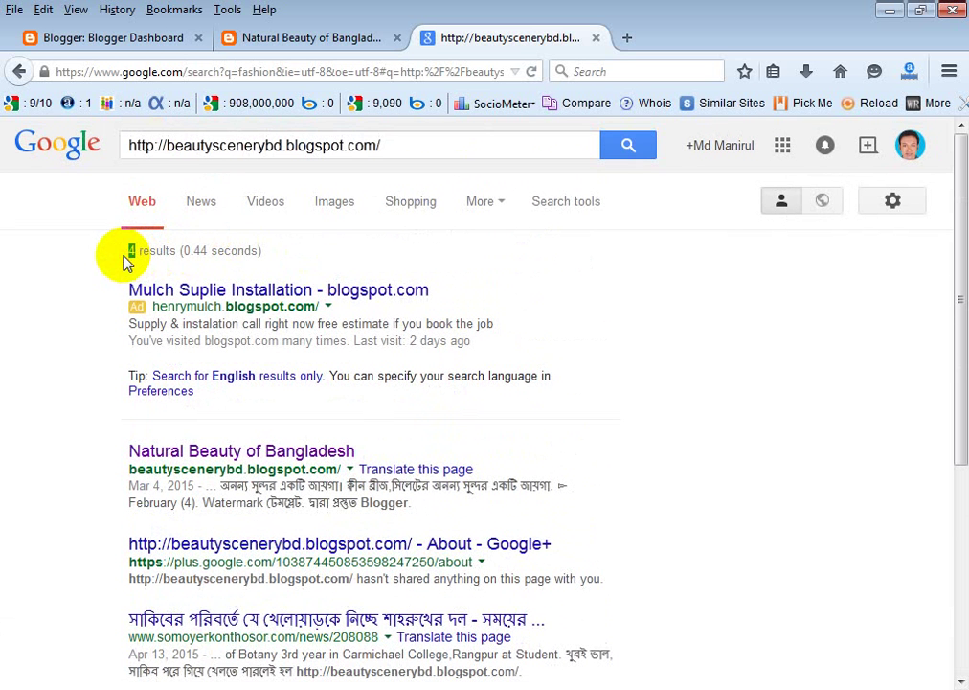
left_click(754, 436)
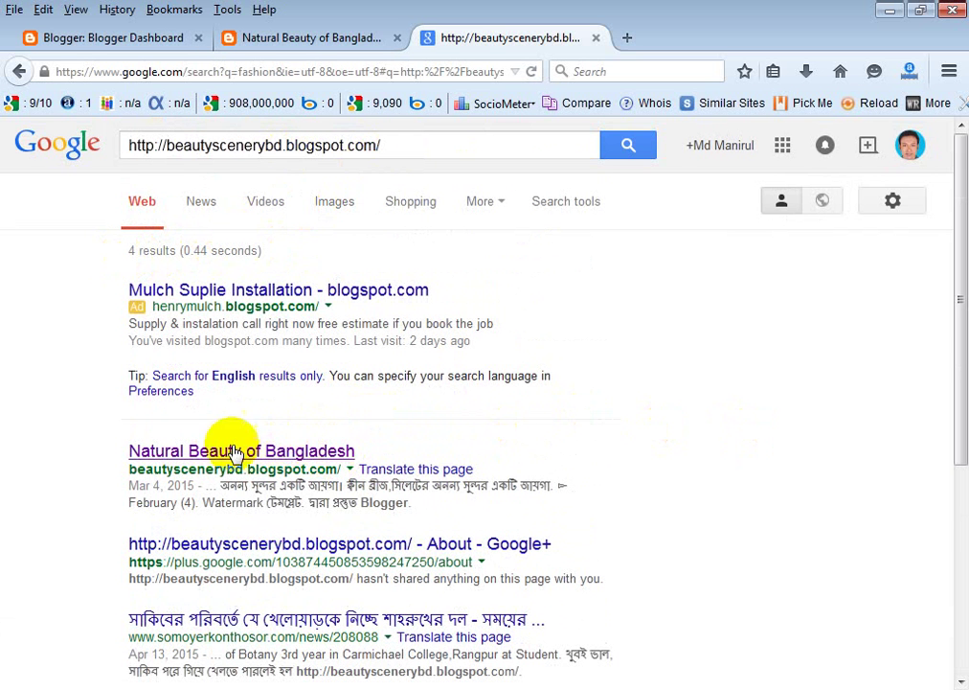
scroll(335, 447, "down", 2)
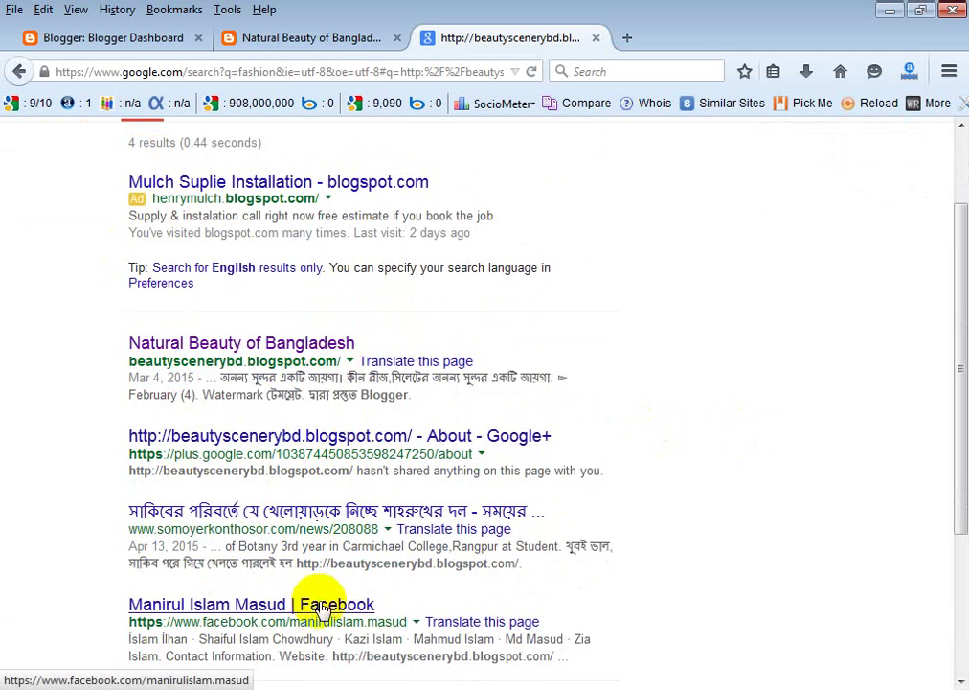
scroll(307, 589, "down", 2)
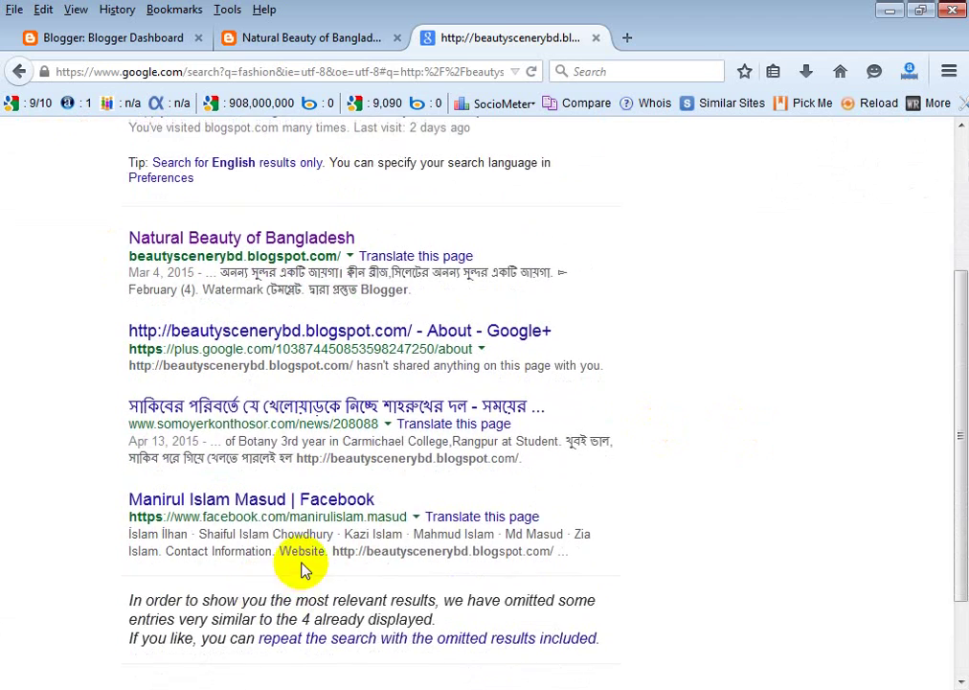
scroll(234, 454, "up", 4)
scroll(274, 444, "down", 6)
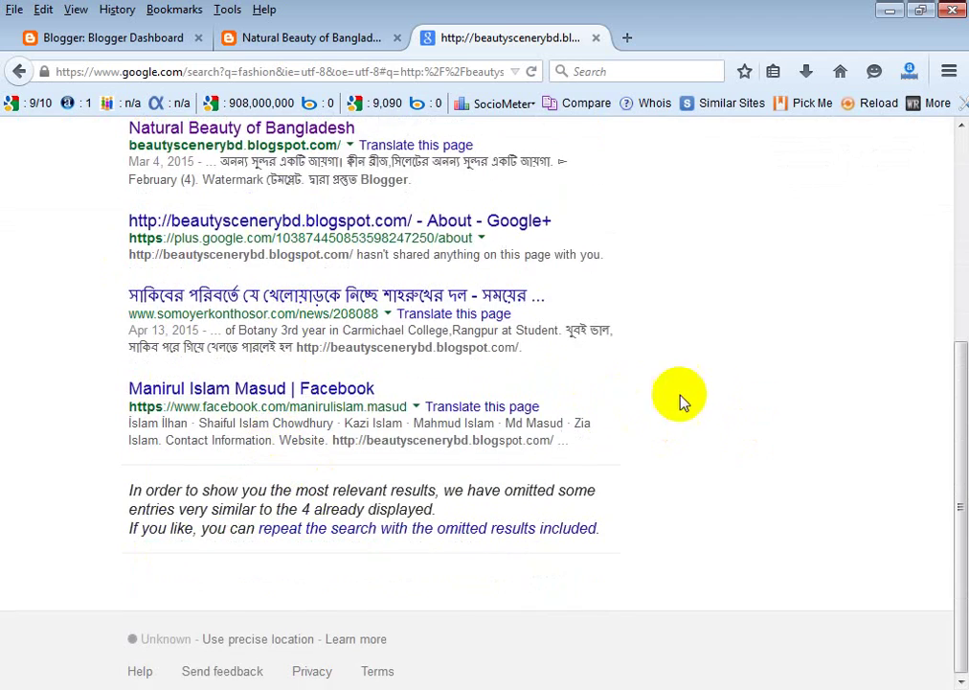
scroll(680, 400, "up", 4)
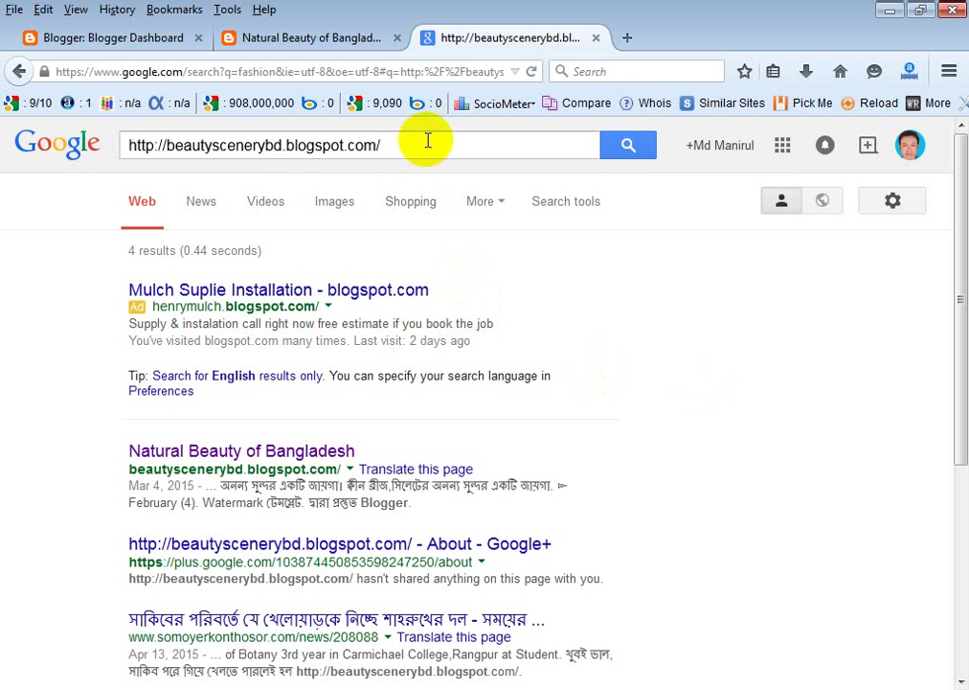
left_click(633, 40)
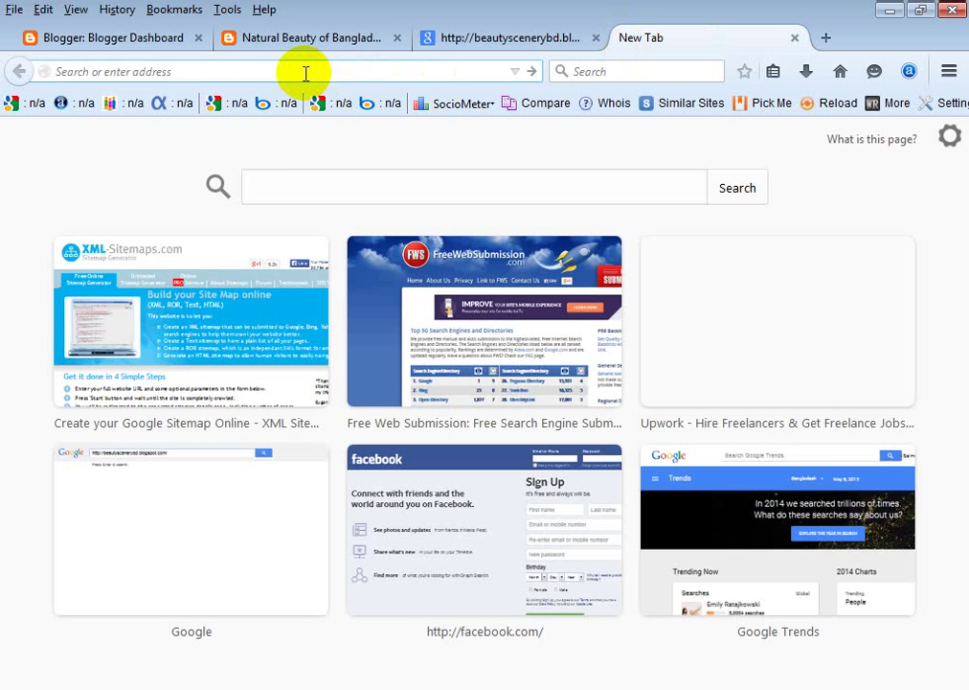
type("ww")
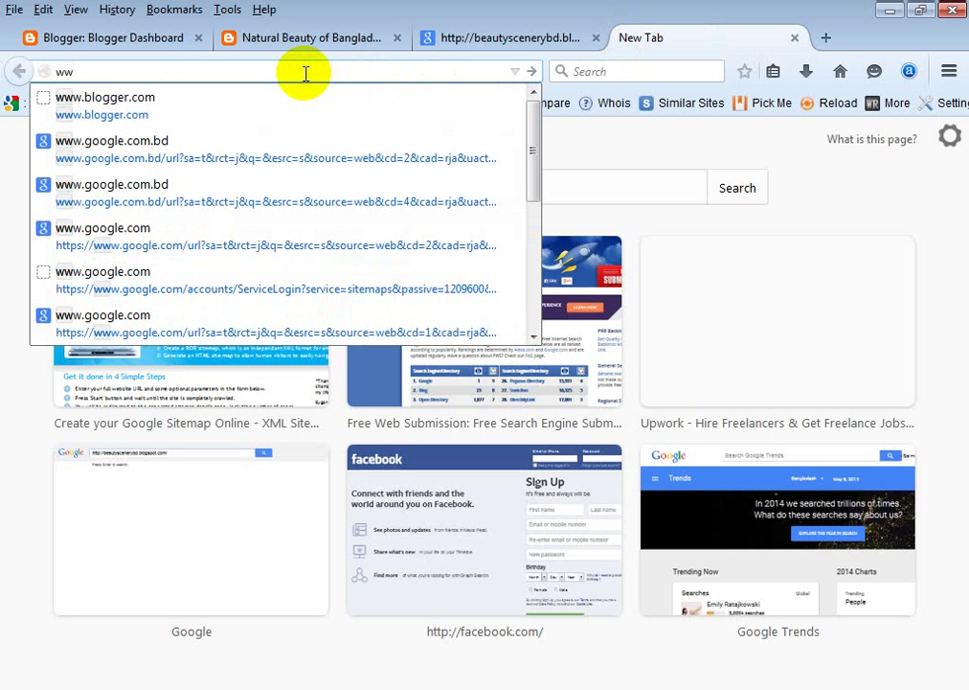
type(".bing")
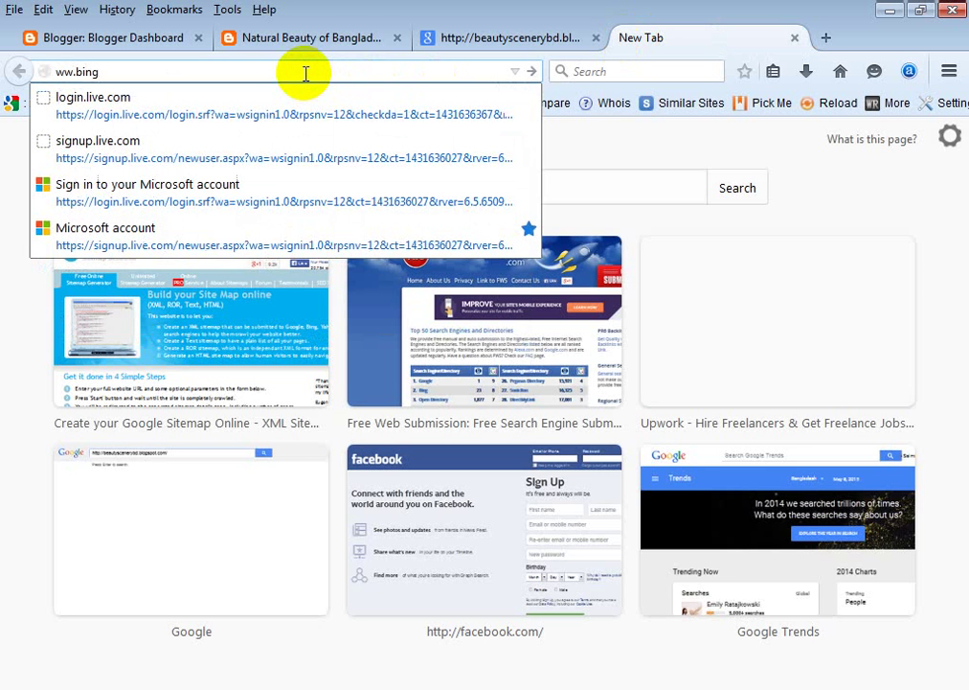
type(".com")
key("Return")
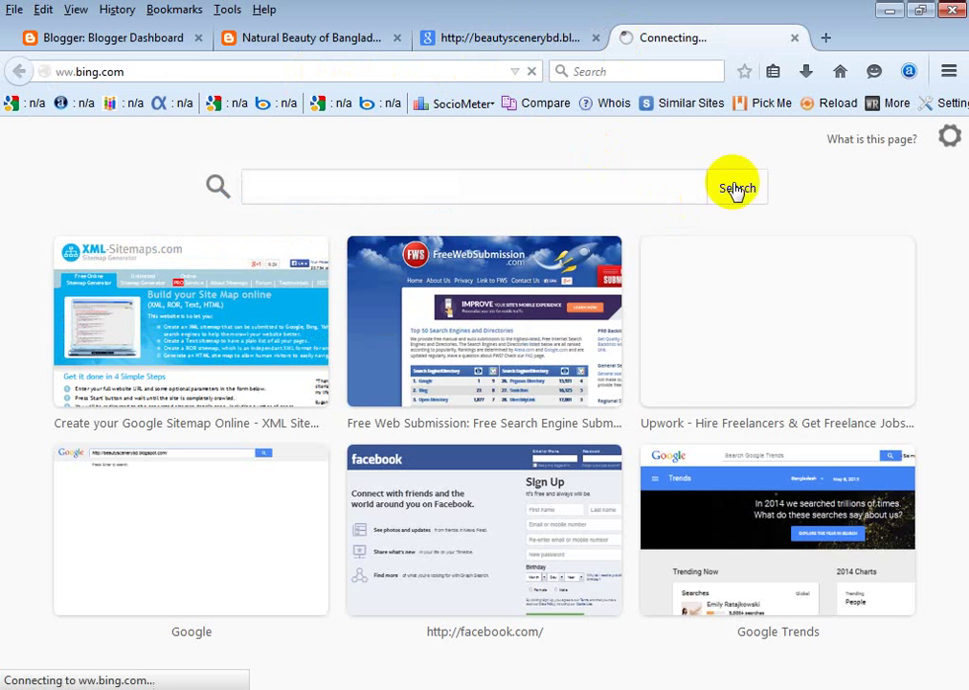
left_click(549, 40)
left_click(669, 46)
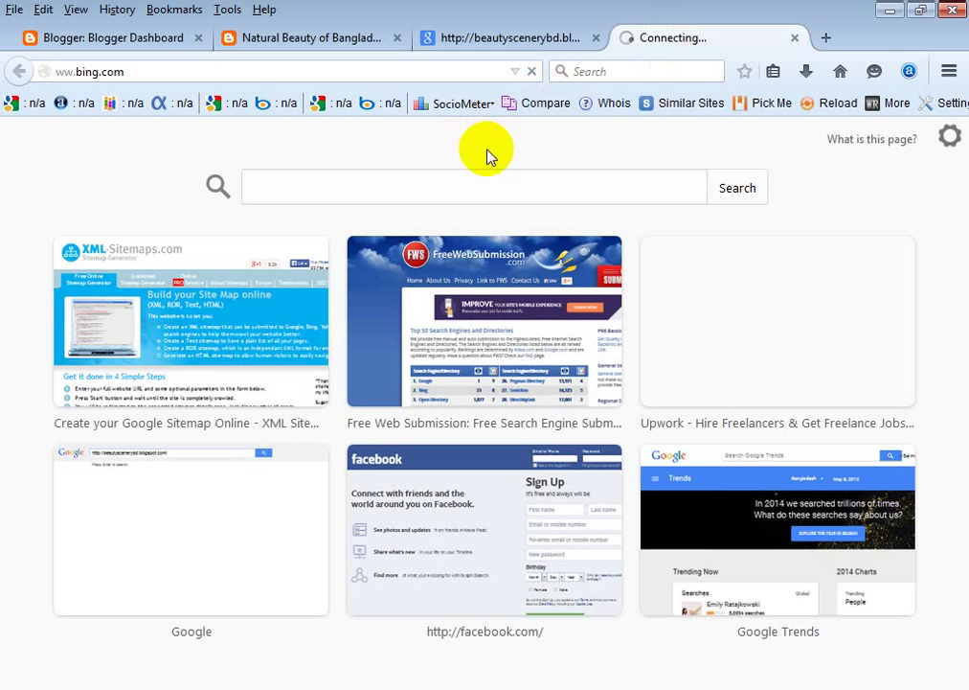
left_click(483, 186)
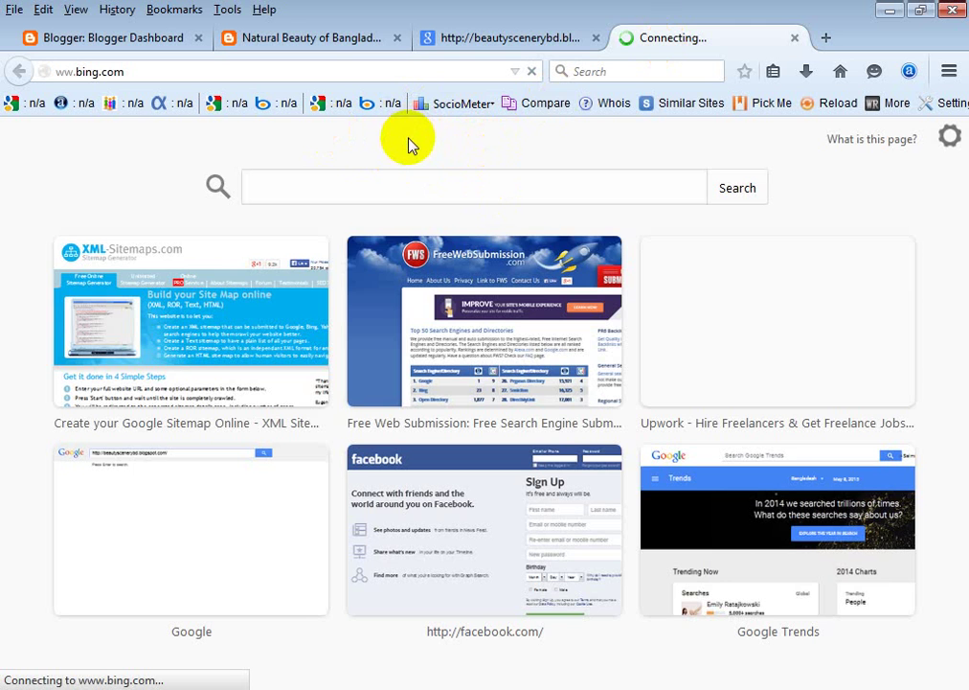
Check the blog and Google results tabs, then place the cursor in Bing's search box.
left_click(525, 40)
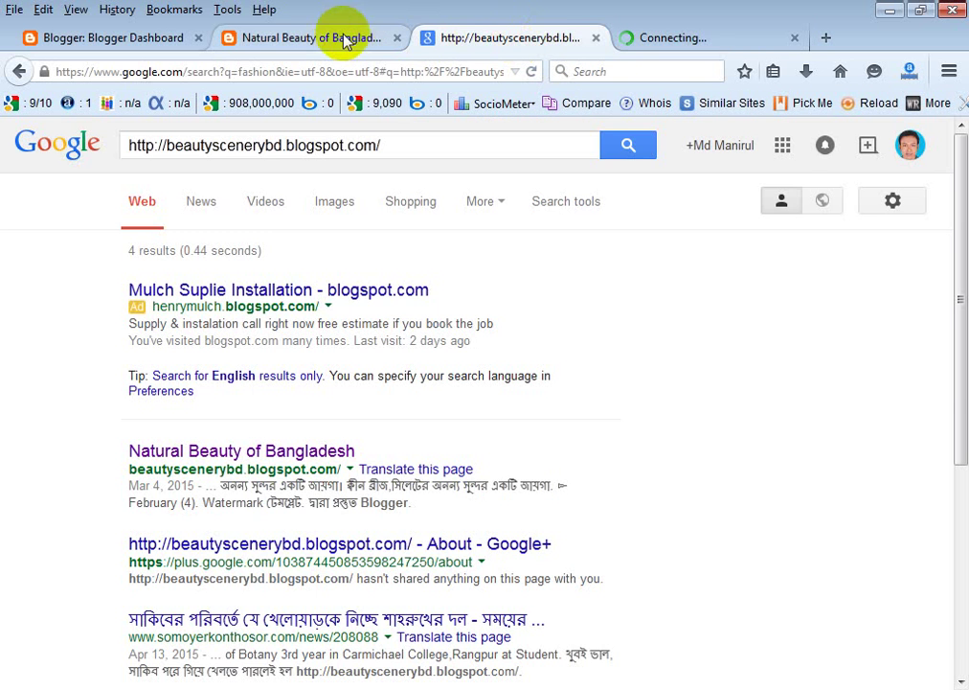
left_click(346, 38)
left_click(526, 41)
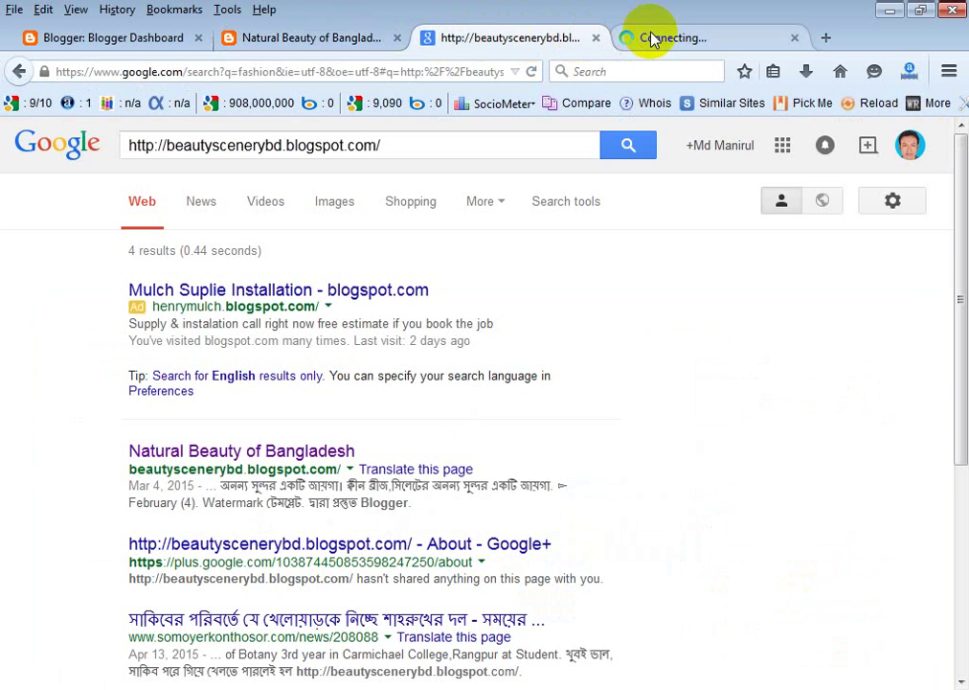
left_click(651, 39)
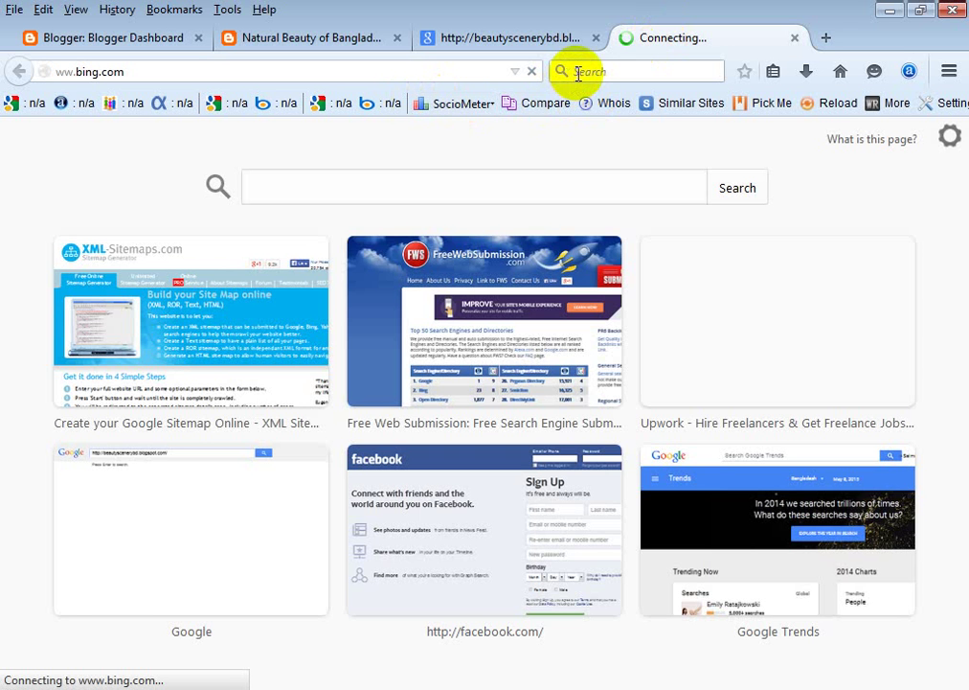
left_click(498, 37)
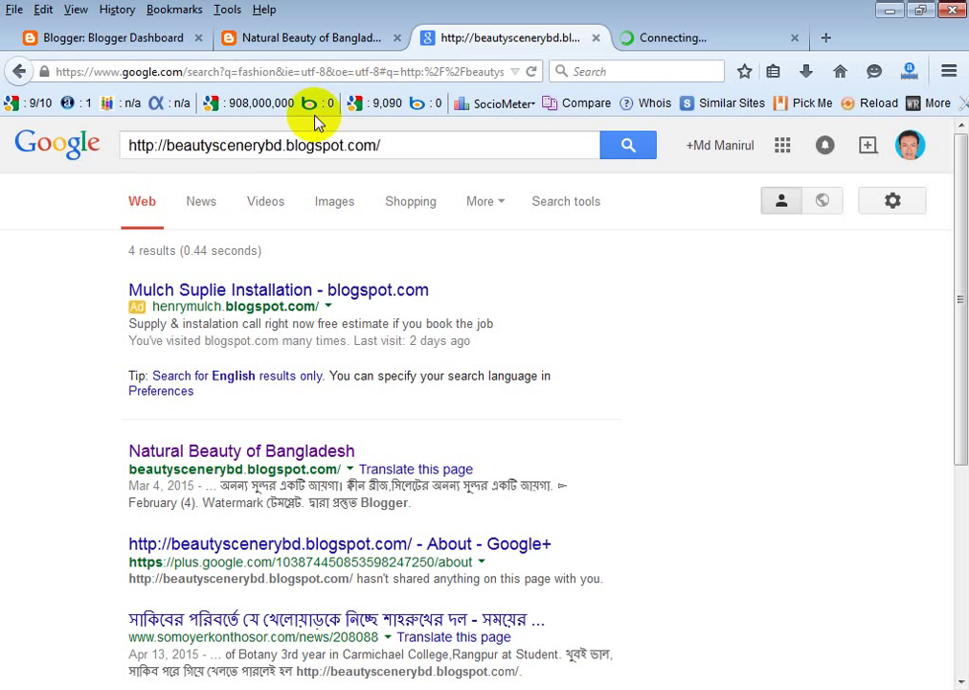
left_click_drag(407, 141, 97, 156)
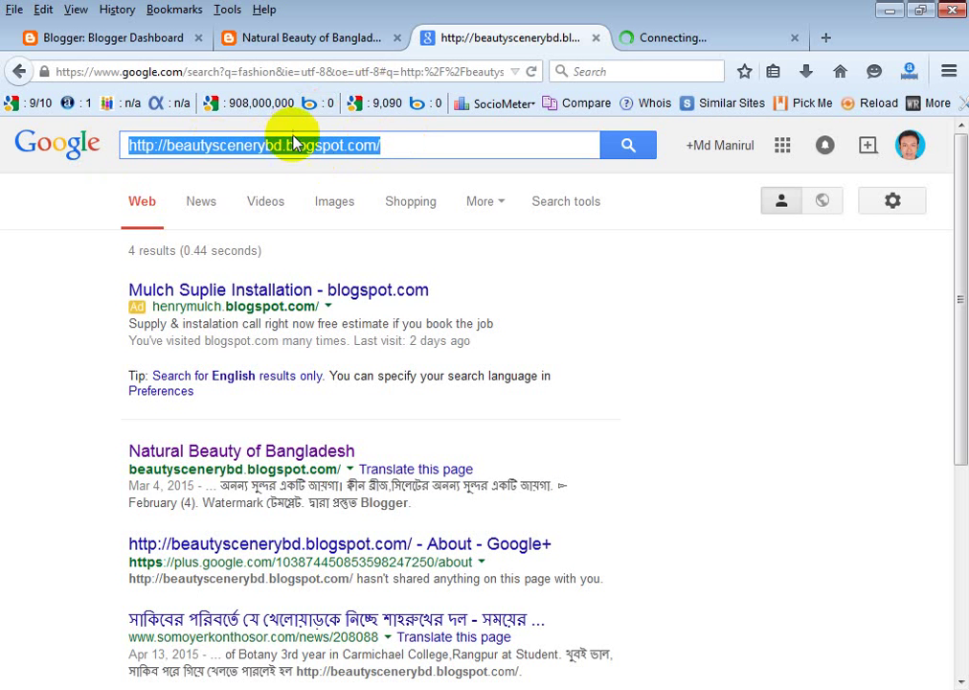
left_click(658, 40)
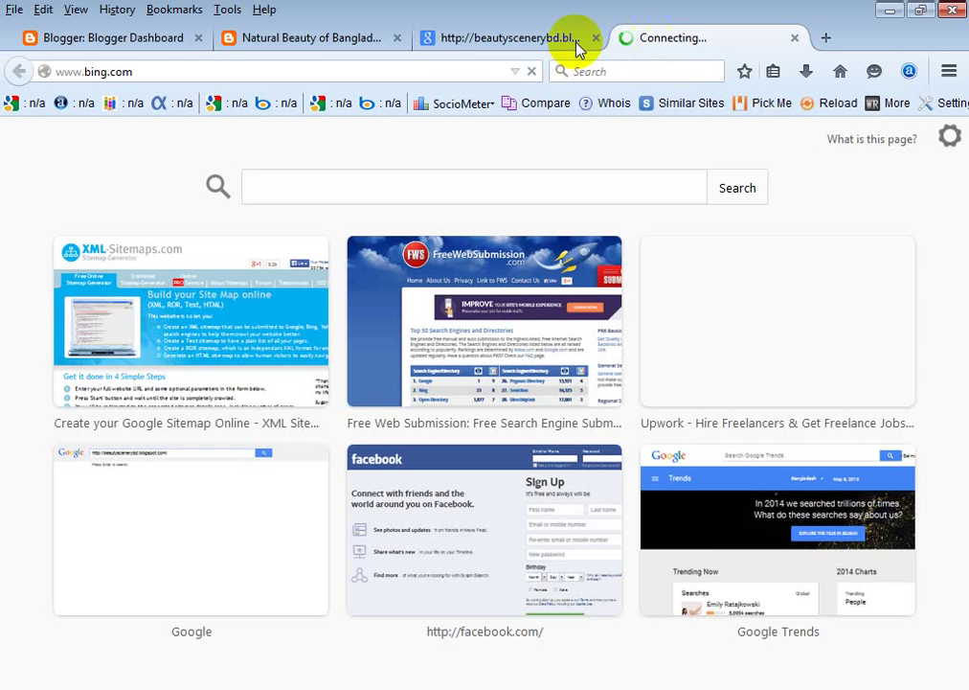
left_click(286, 38)
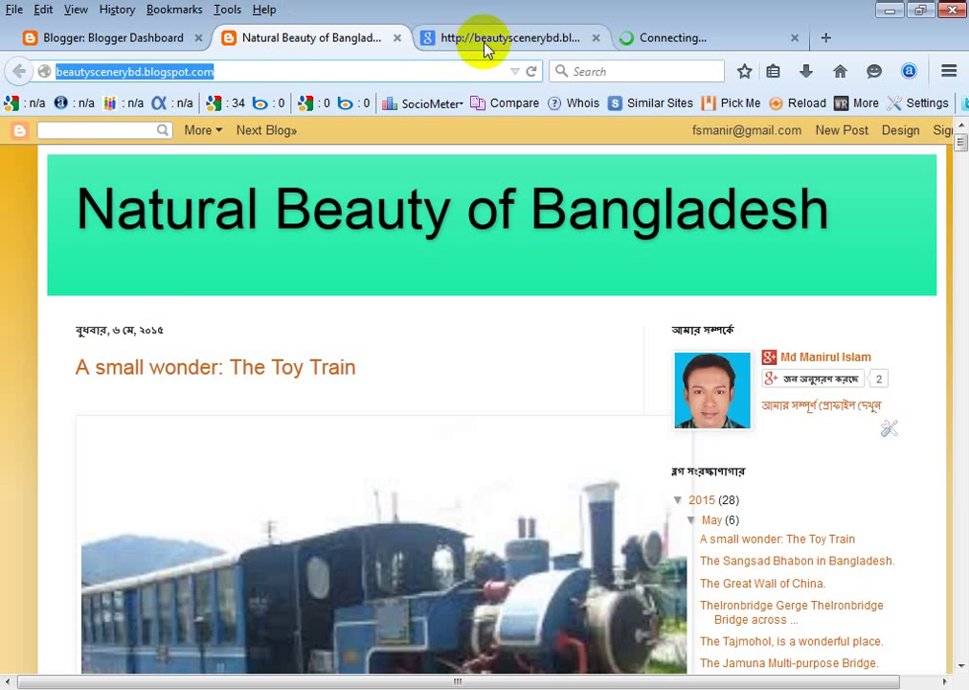
left_click(513, 40)
left_click(682, 41)
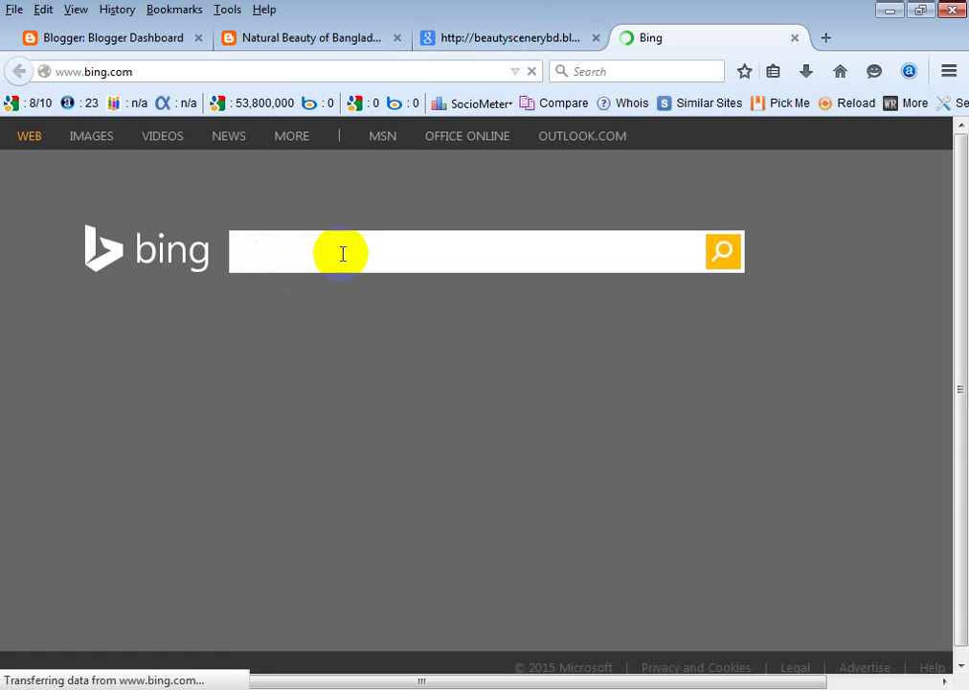
left_click(342, 253)
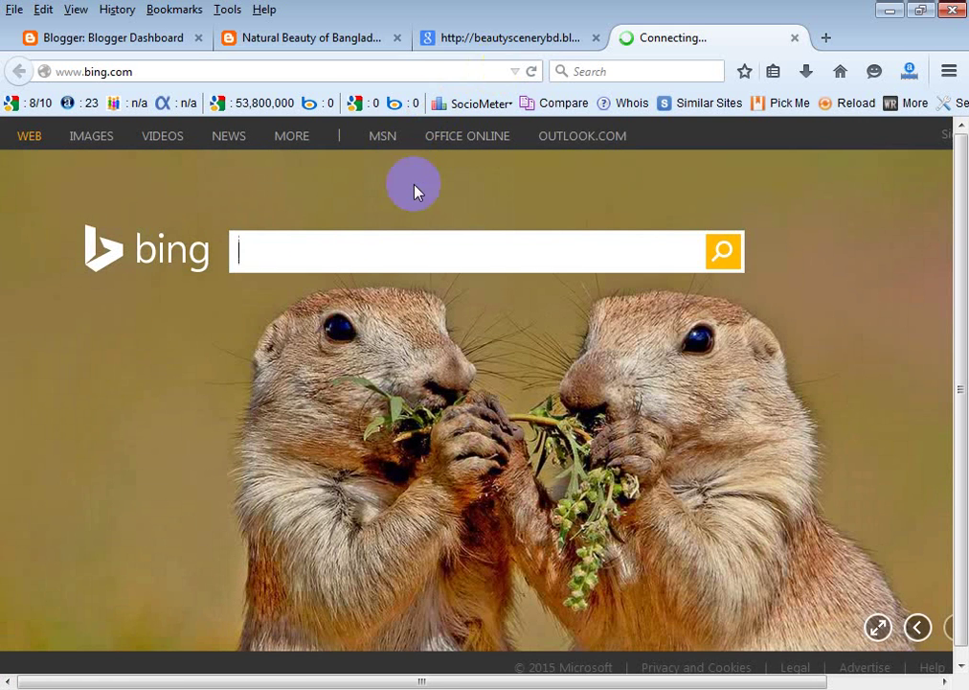
left_click(481, 36)
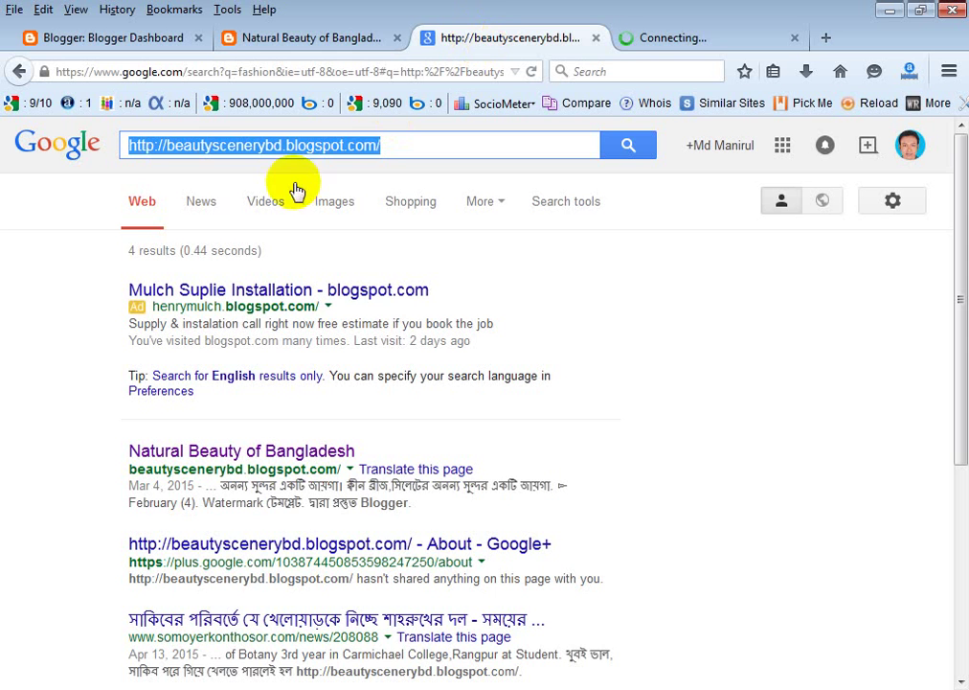
right_click(249, 151)
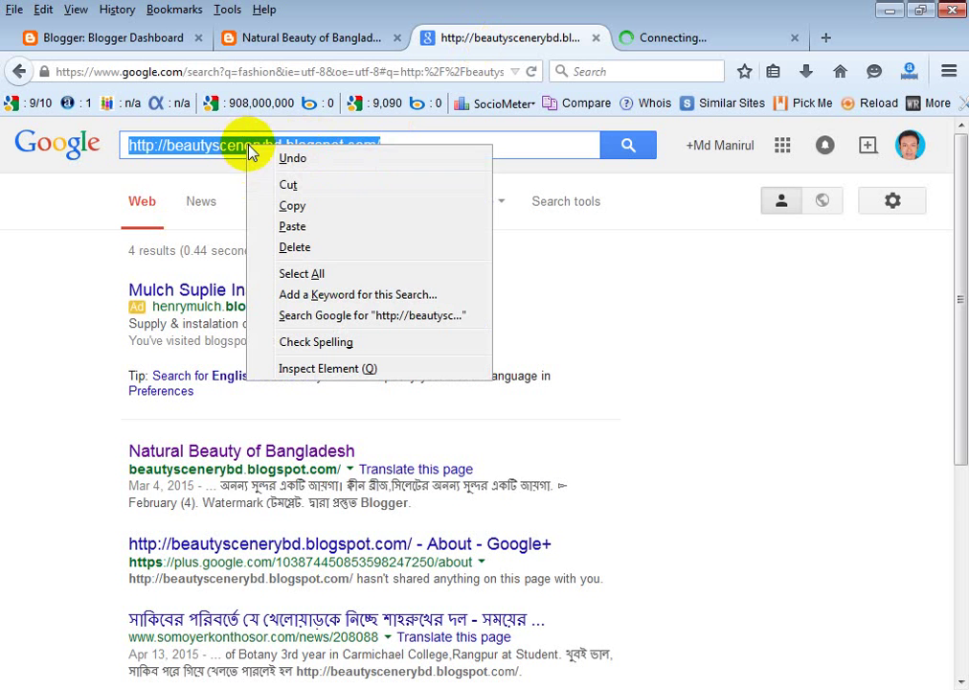
left_click(261, 205)
left_click(656, 38)
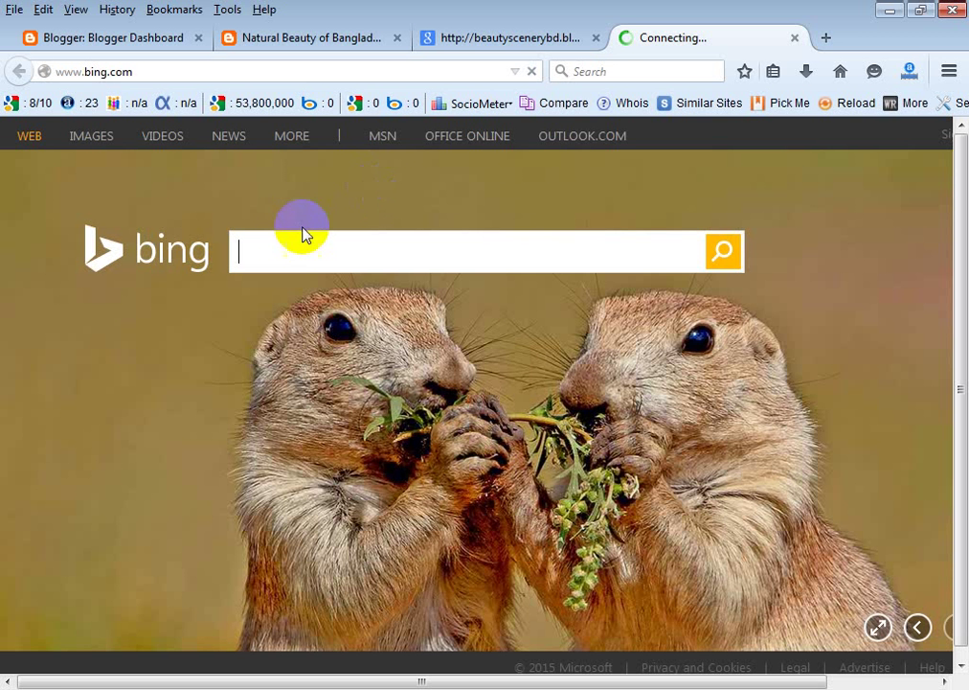
right_click(300, 245)
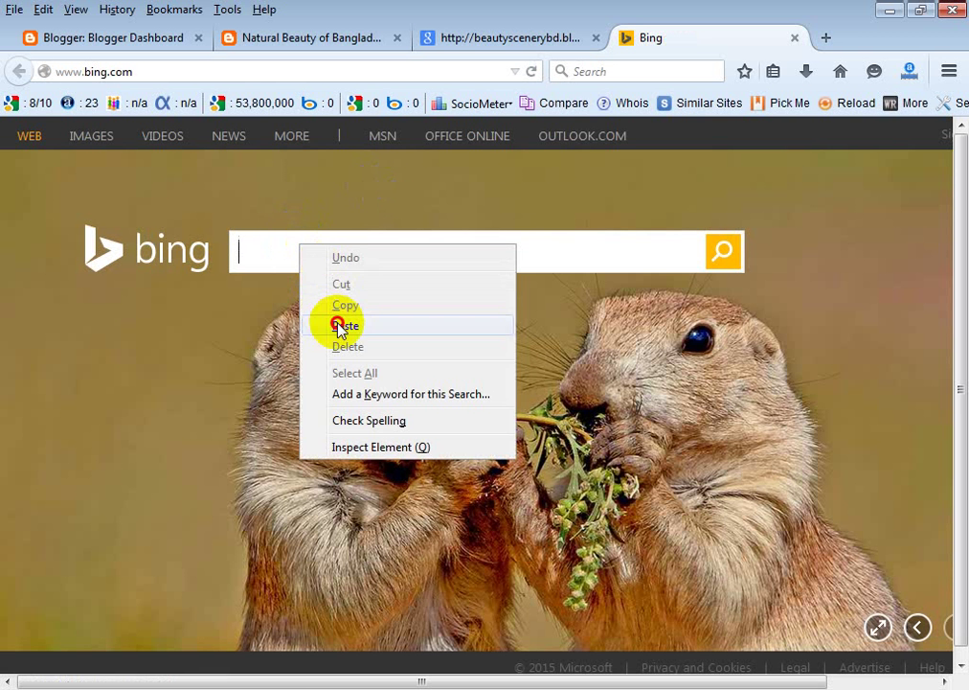
left_click(340, 327)
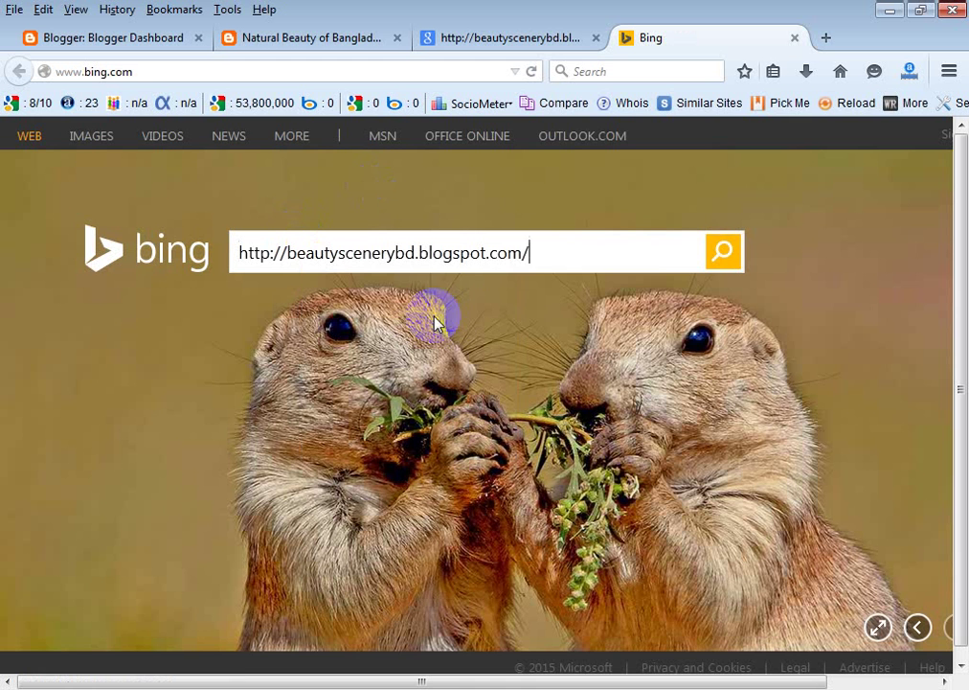
left_click(720, 253)
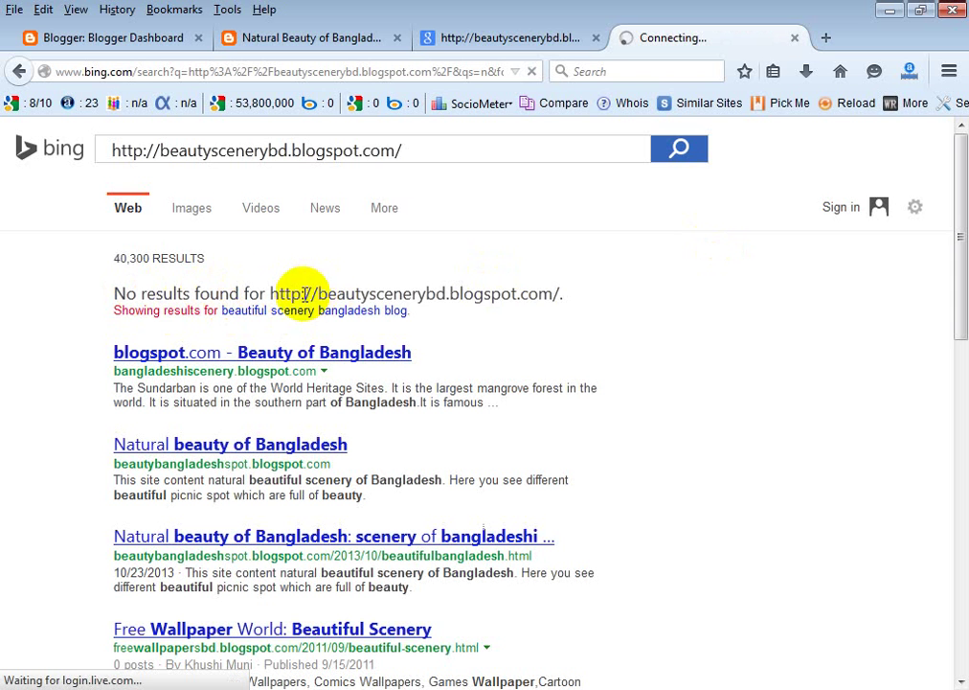
Point out Bing's no-results message, then select the old address in Google's search box.
left_click_drag(304, 294, 554, 293)
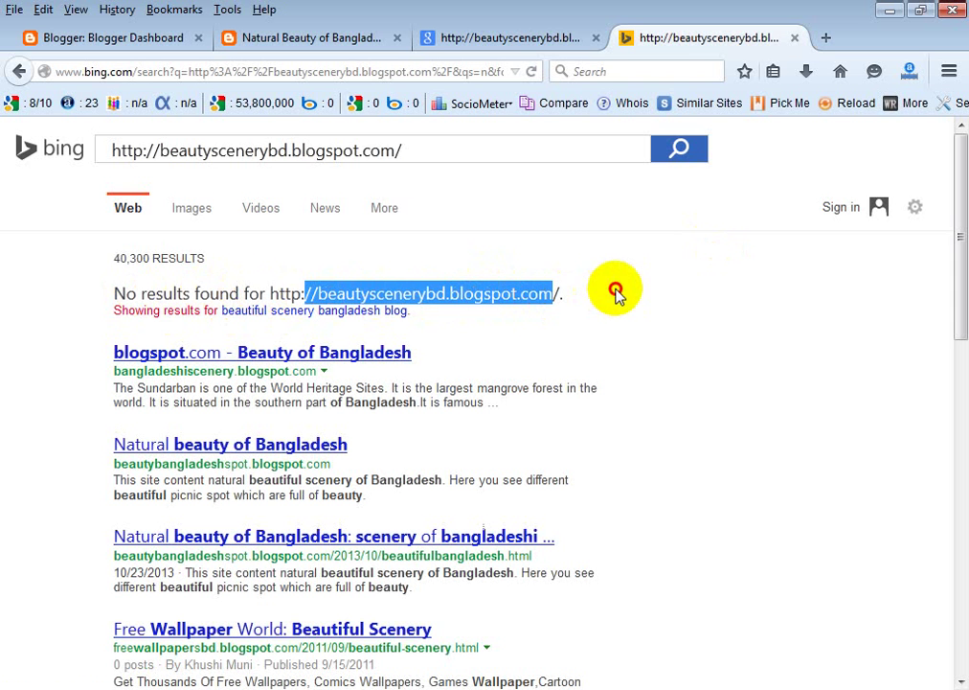
left_click(616, 292)
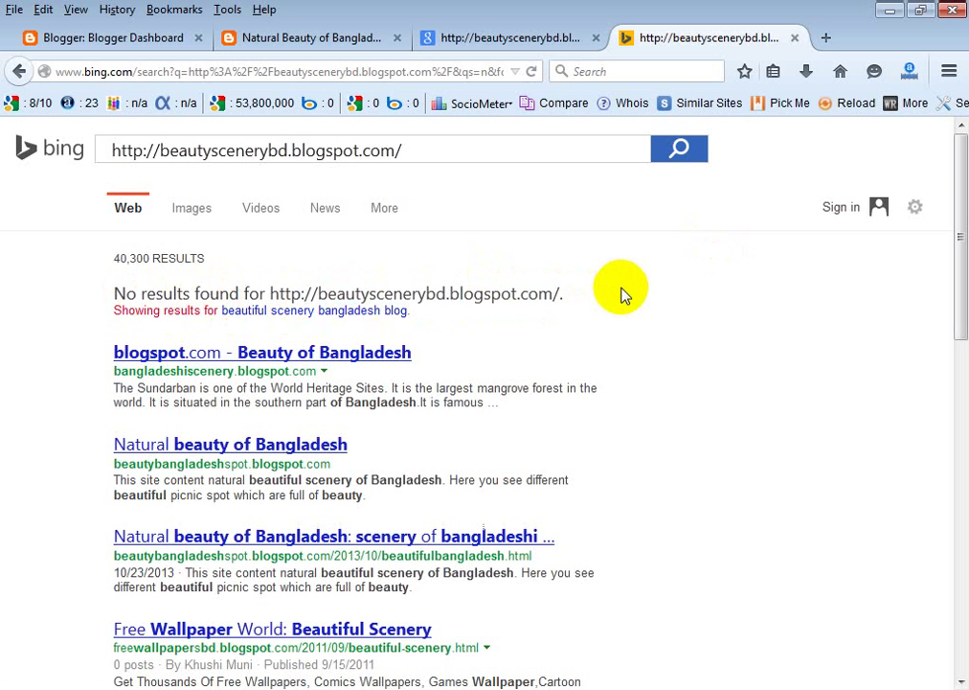
scroll(623, 292, "down", 2)
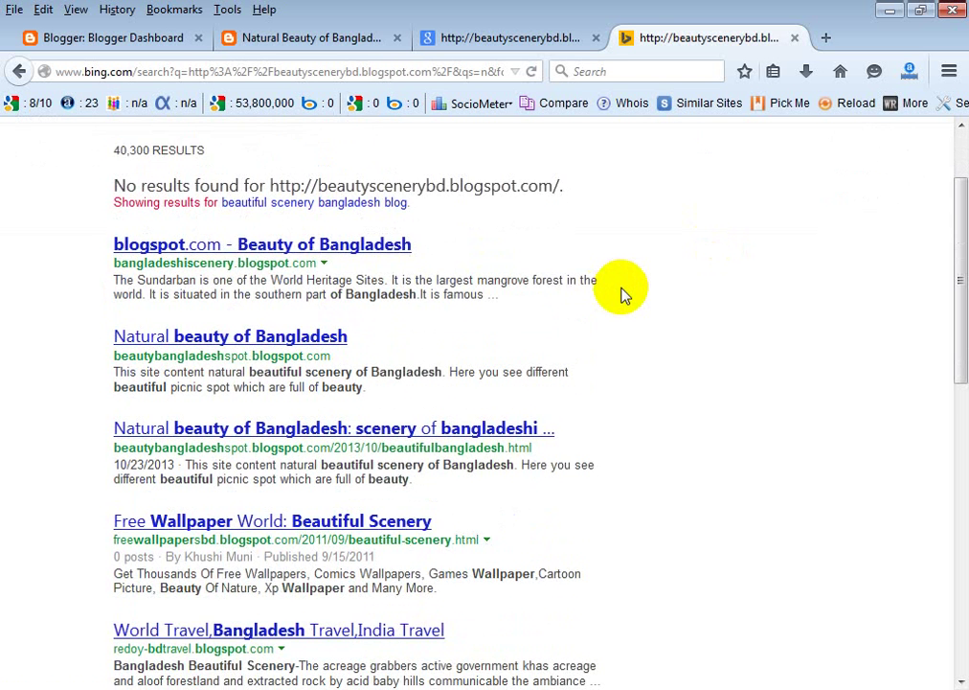
scroll(613, 295, "up", 2)
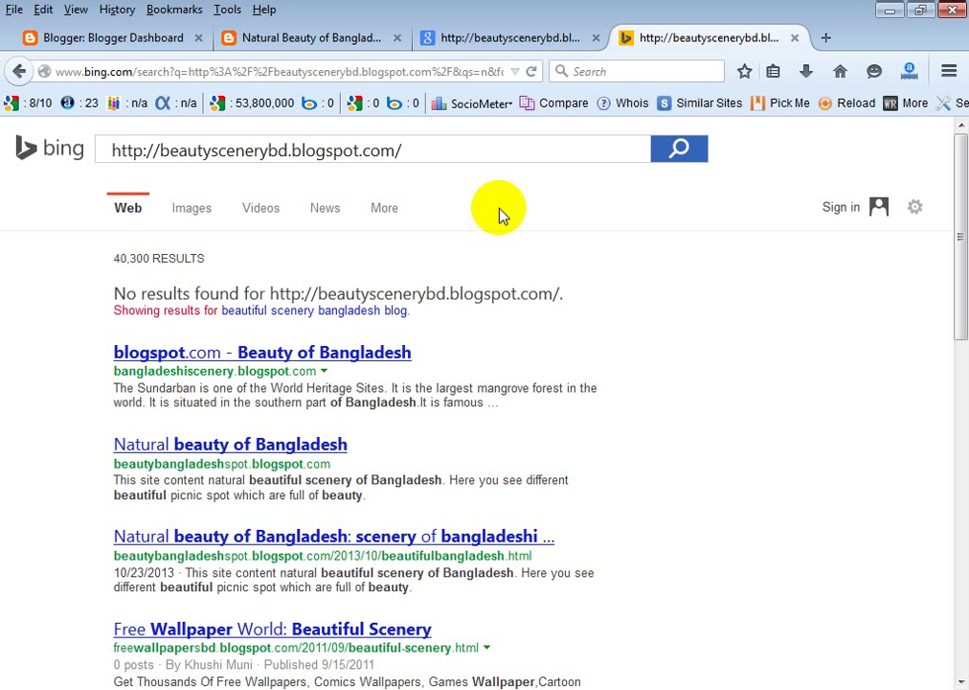
left_click(498, 38)
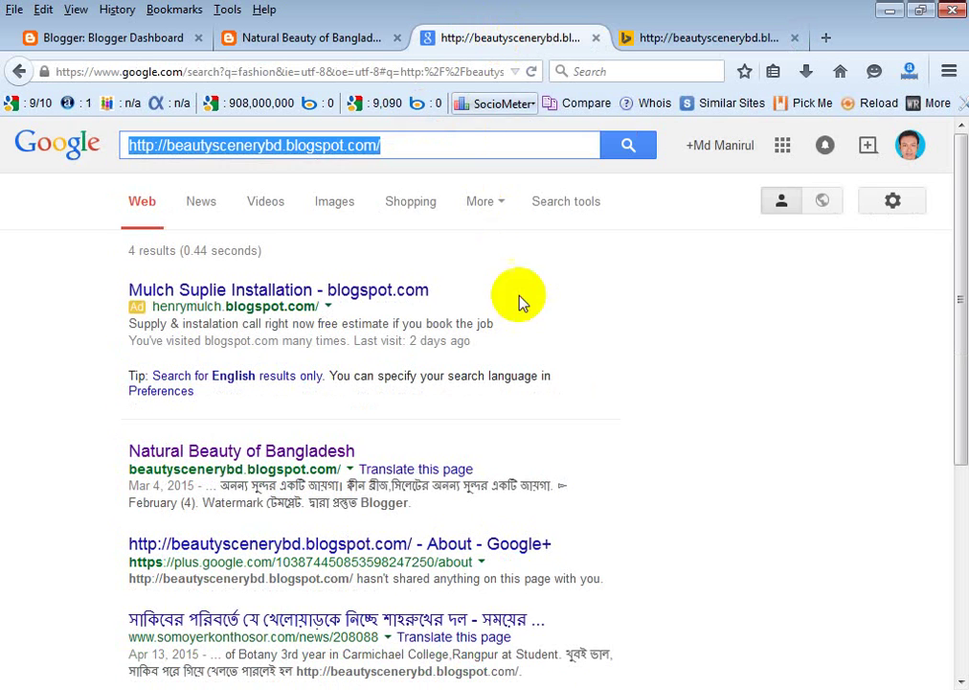
left_click(404, 142)
left_click_drag(404, 141, 80, 145)
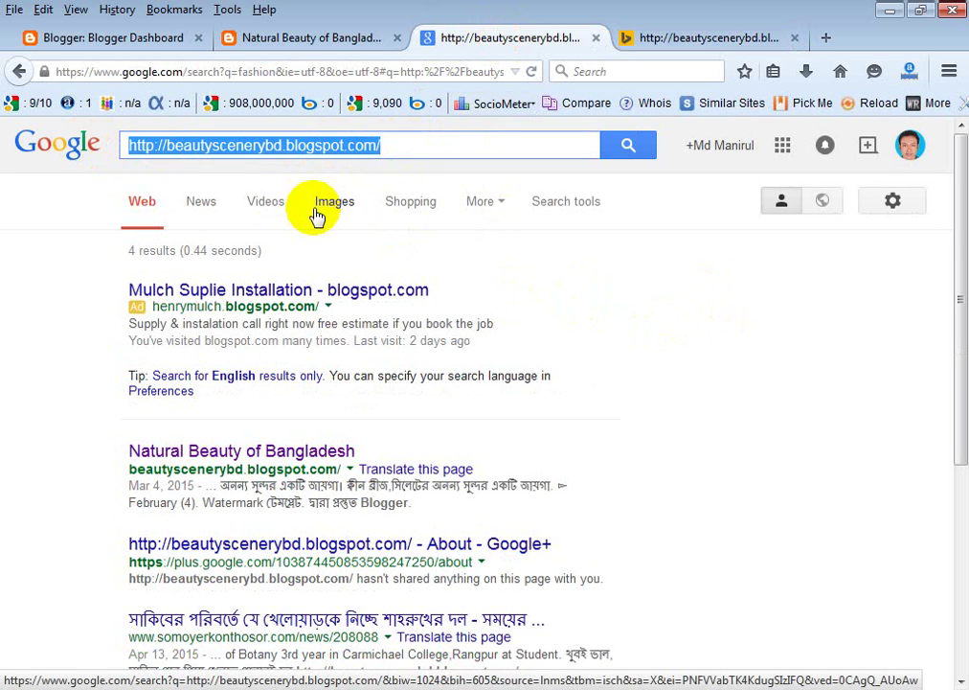
Search Google for 'google webmaster tools' using the autocomplete suggestion.
type("gg")
key("BackSpace")
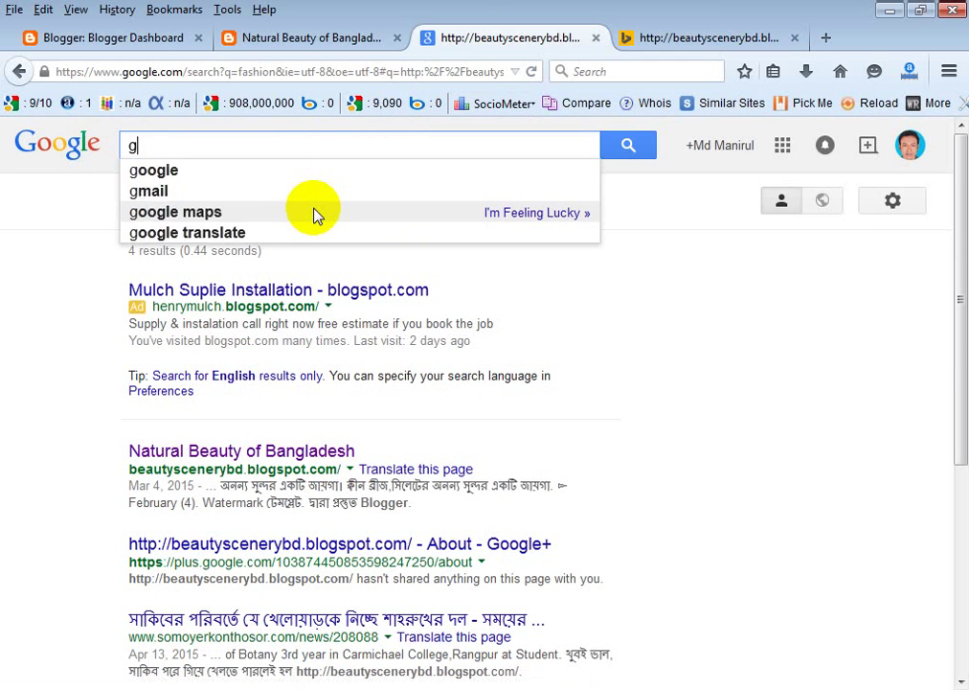
type("oogle")
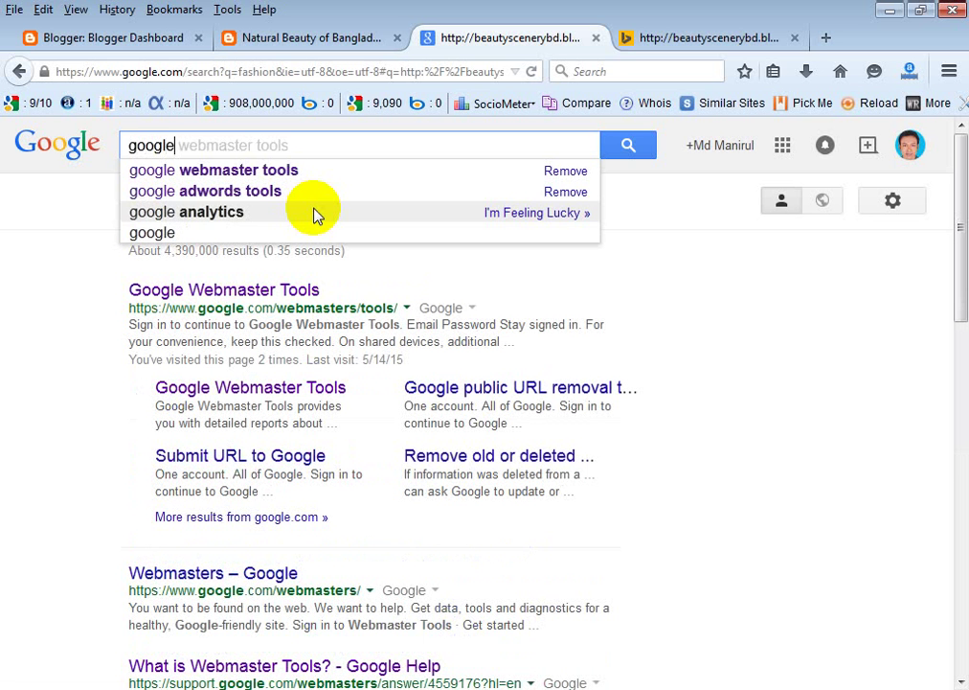
left_click(299, 169)
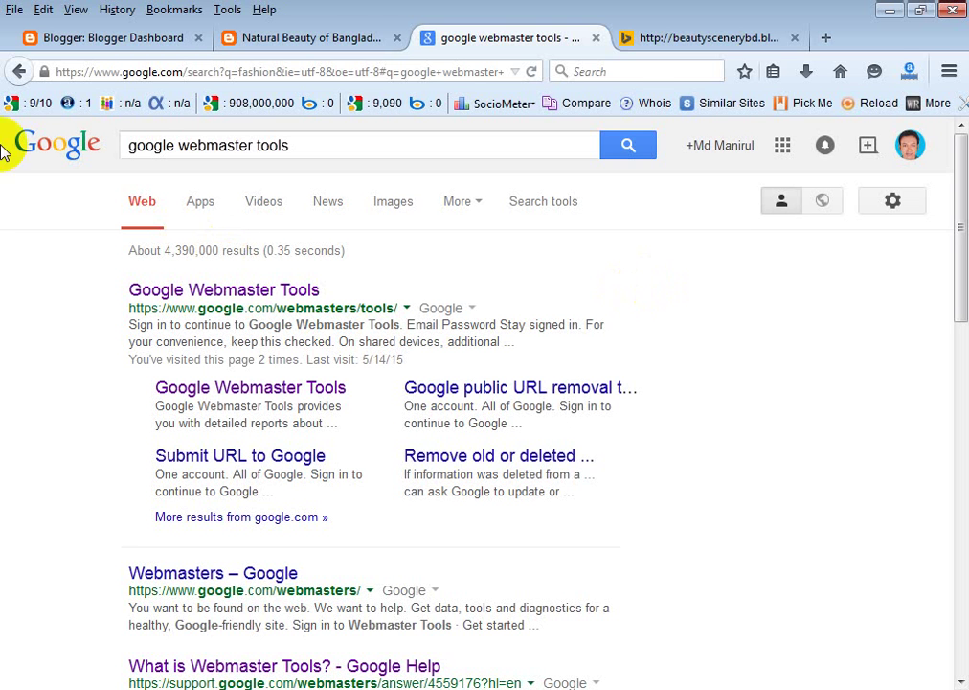
Open the Google Webmaster Tools site from the search results.
left_click(73, 67)
left_click_drag(50, 74, 537, 72)
left_click(688, 286)
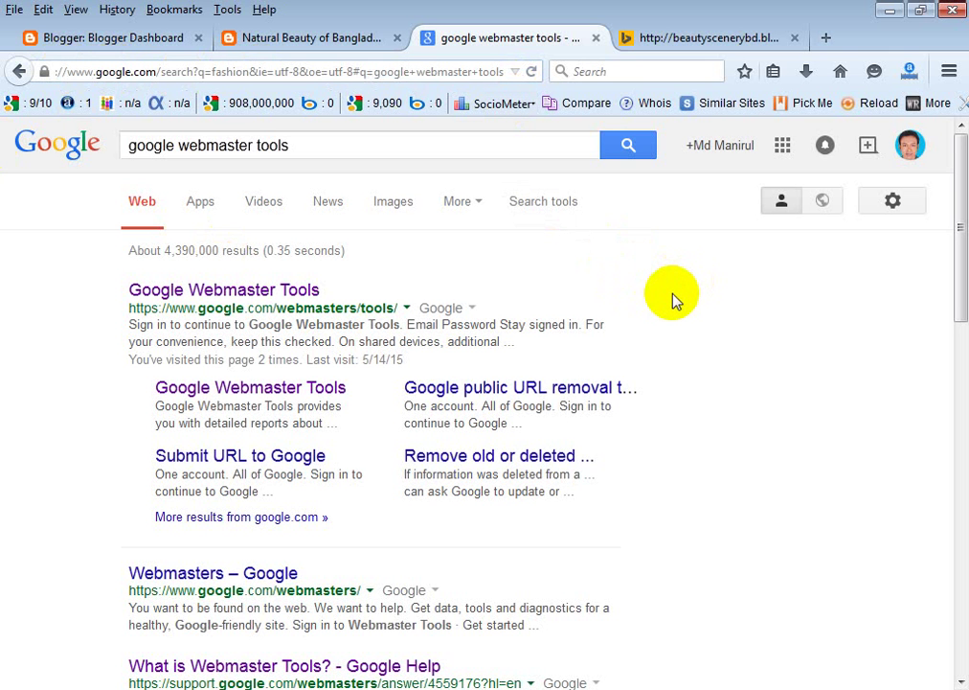
left_click(251, 298)
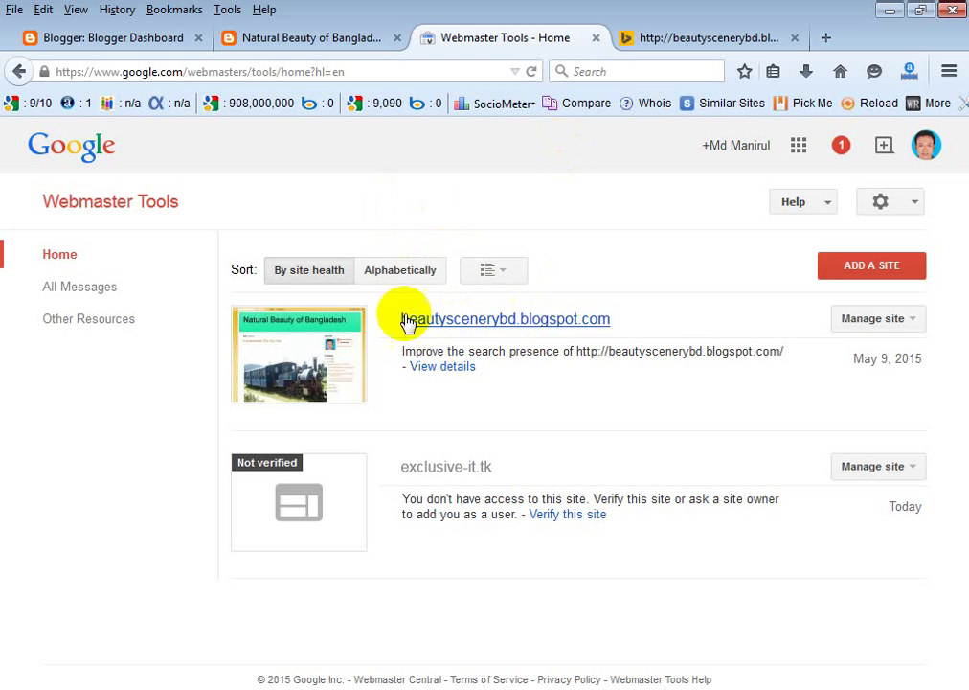
Open the beautyscenerybd.blogspot.com dashboard, showing no crawl errors and 2 total clicks.
left_click(494, 320)
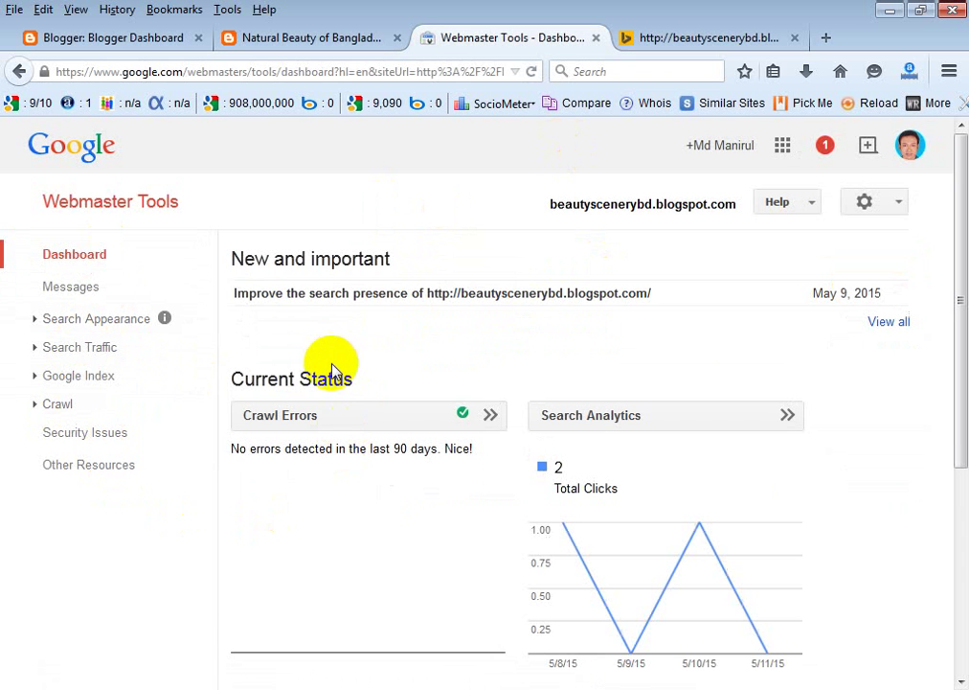
Check the Google Index reports: Index Status (26 pages indexed), Content Keywords, then Blocked Resources.
left_click(52, 382)
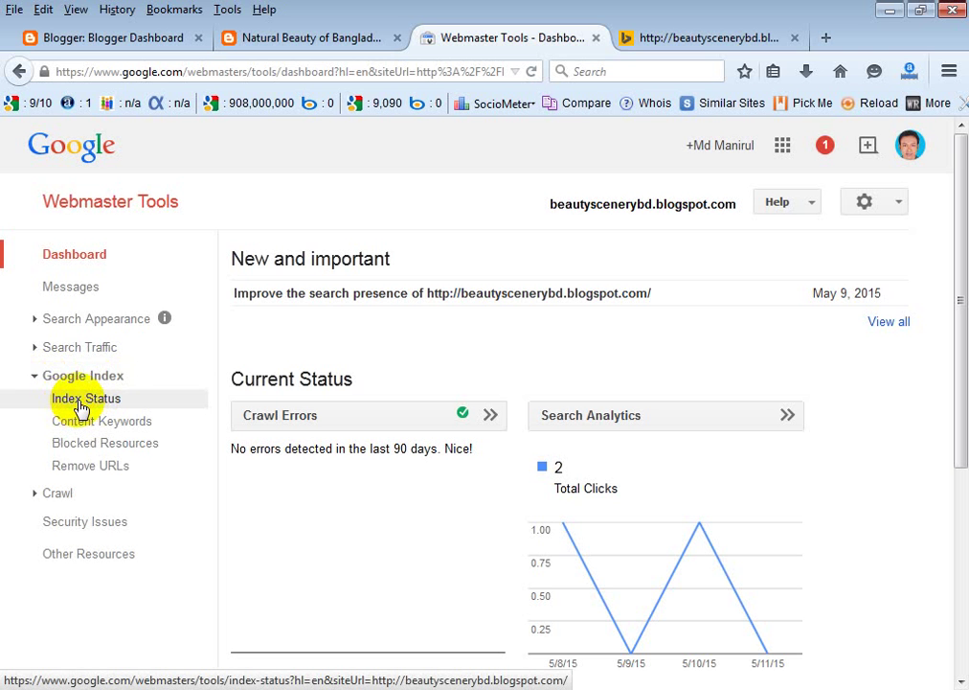
left_click(80, 406)
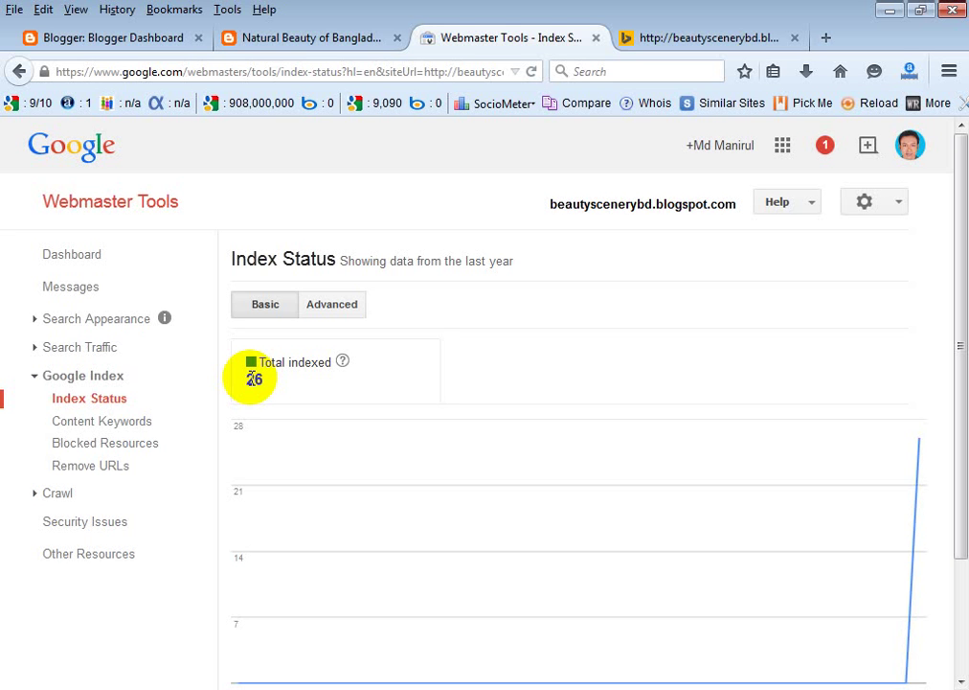
left_click(102, 422)
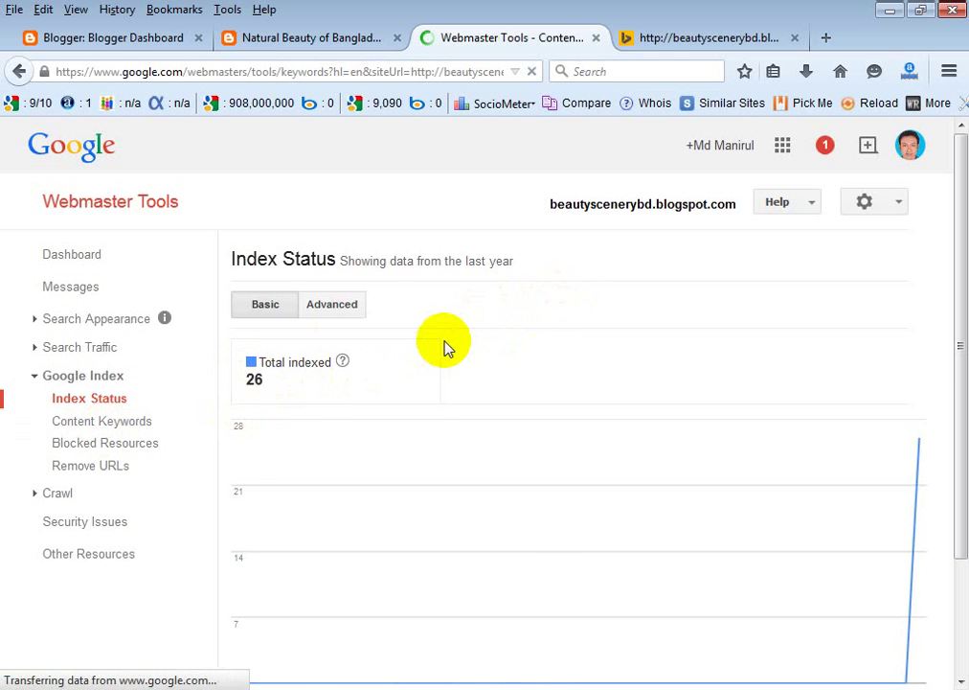
scroll(340, 347, "down", 3)
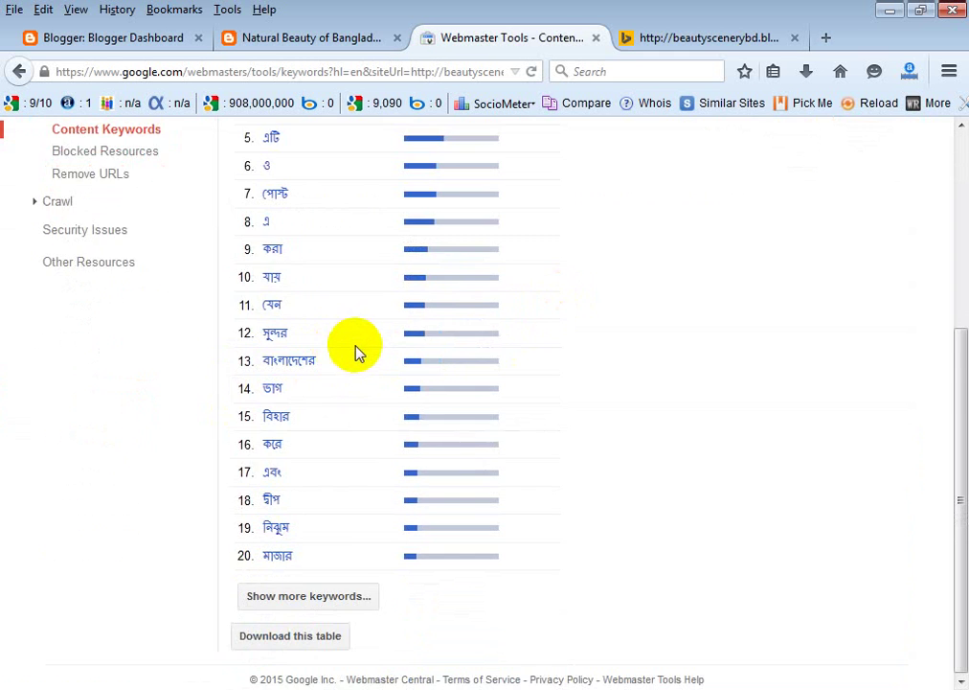
scroll(355, 345, "up", 3)
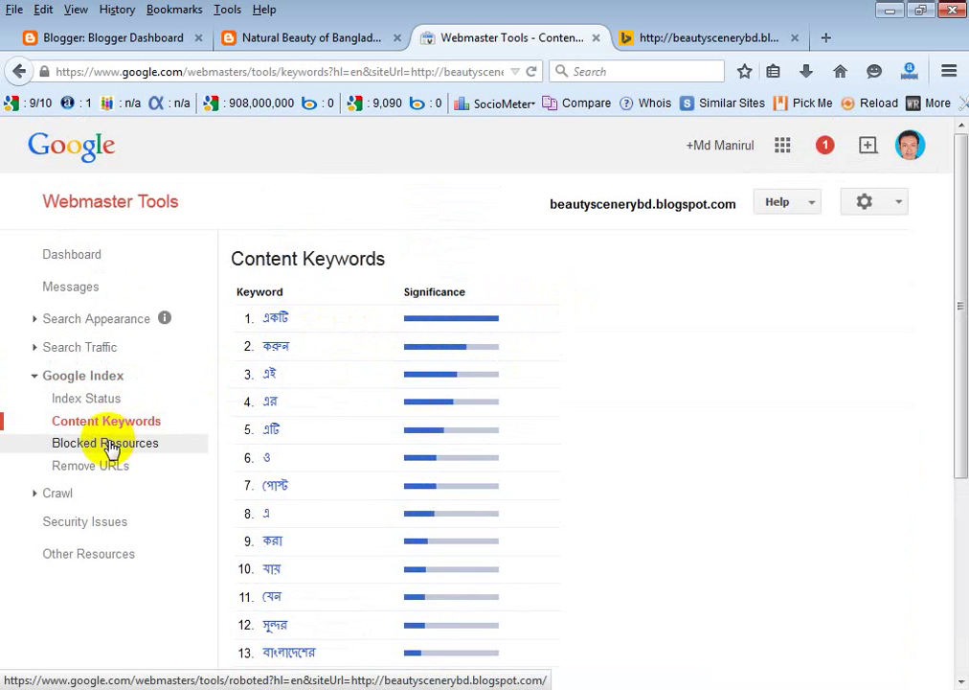
left_click(104, 450)
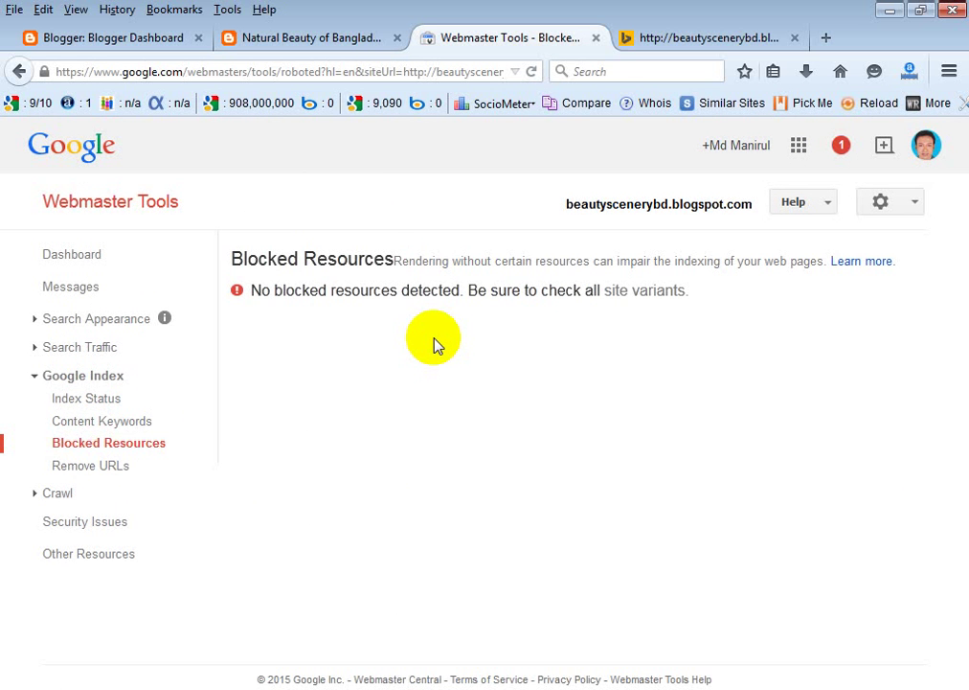
Look over Crawl Stats, then open Sitemaps showing 28 pages submitted and 22 indexed.
left_click(61, 498)
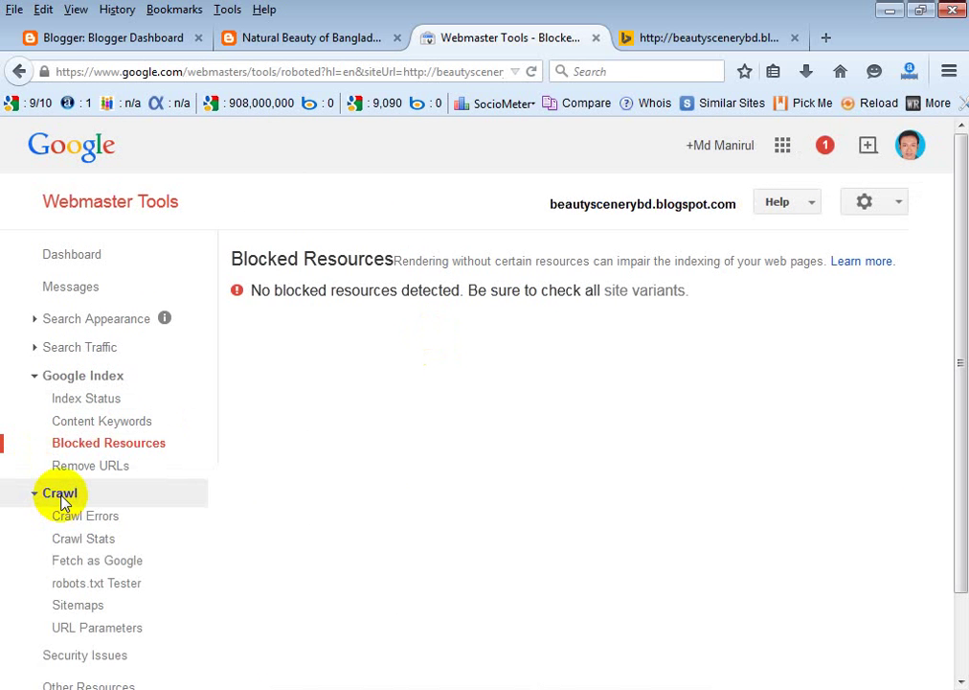
left_click(104, 541)
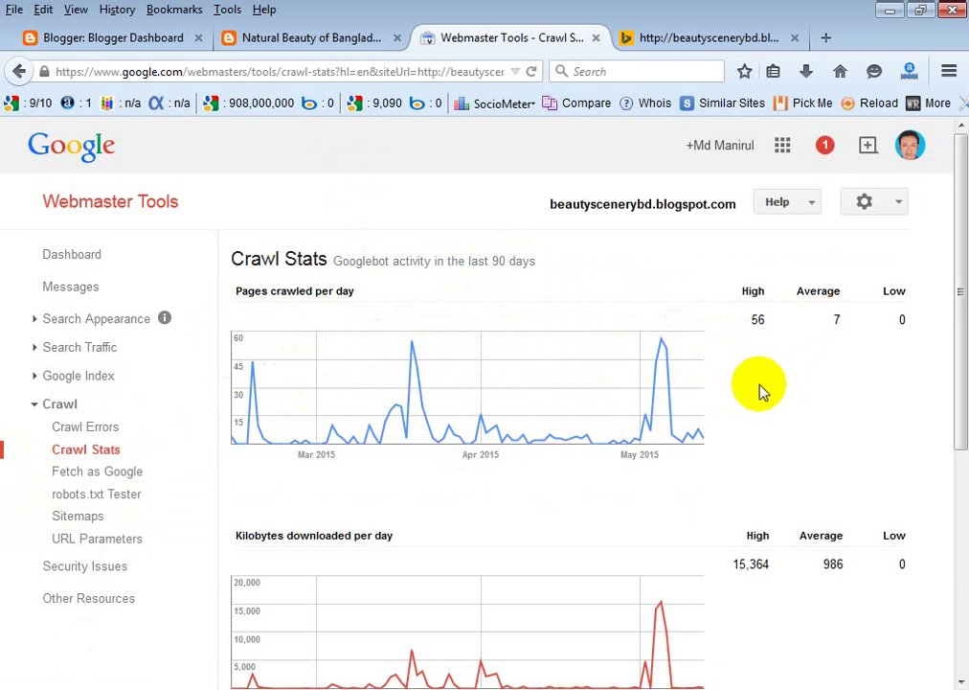
scroll(753, 385, "down", 5)
scroll(753, 381, "up", 5)
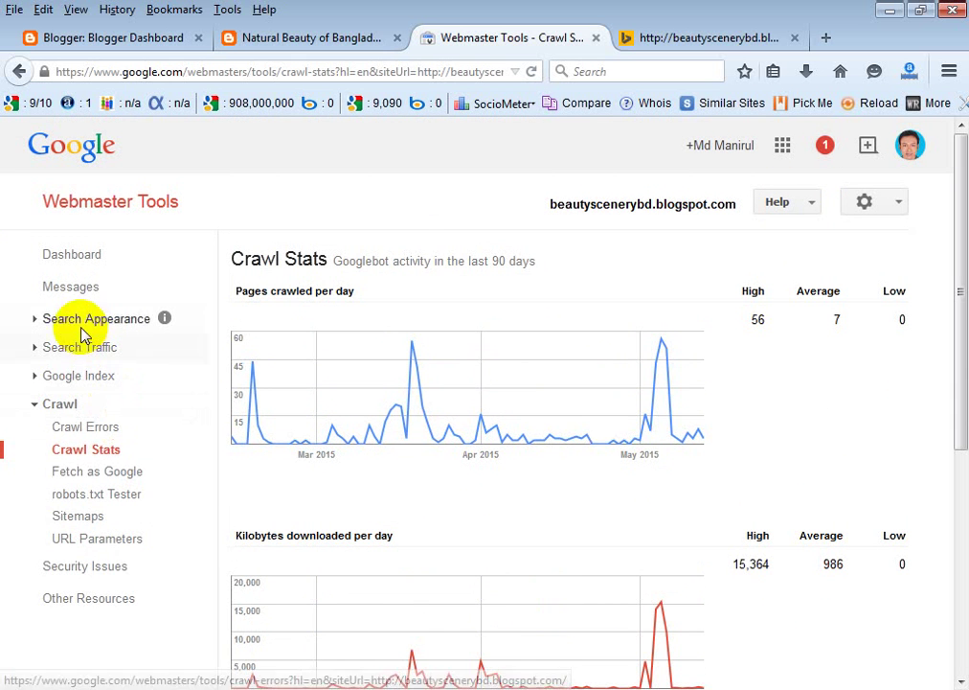
left_click(85, 518)
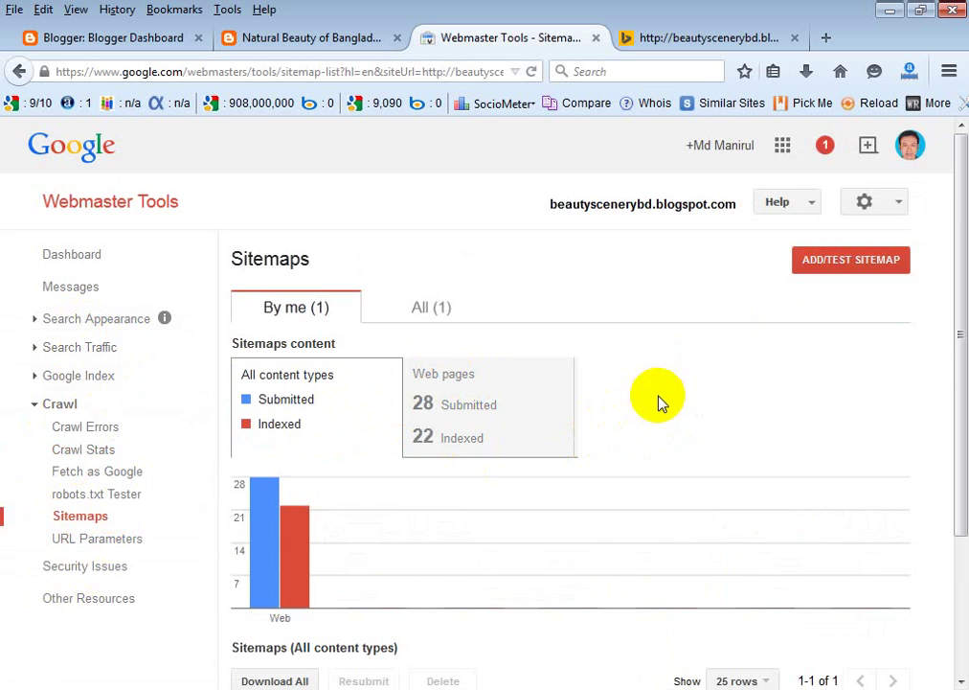
scroll(659, 403, "down", 2)
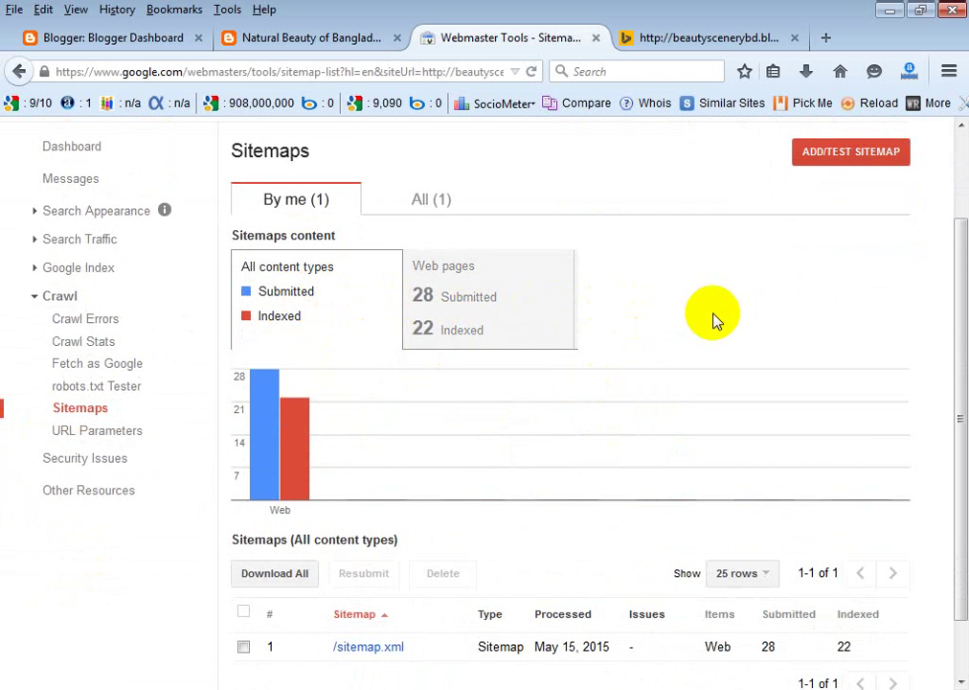
scroll(555, 412, "down", 2)
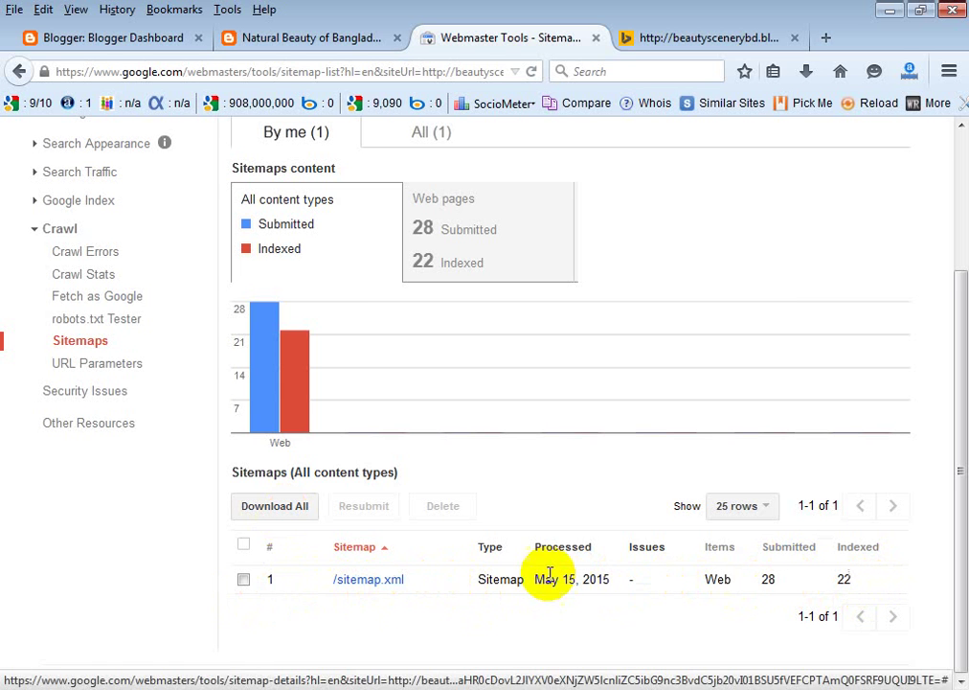
left_click(243, 582)
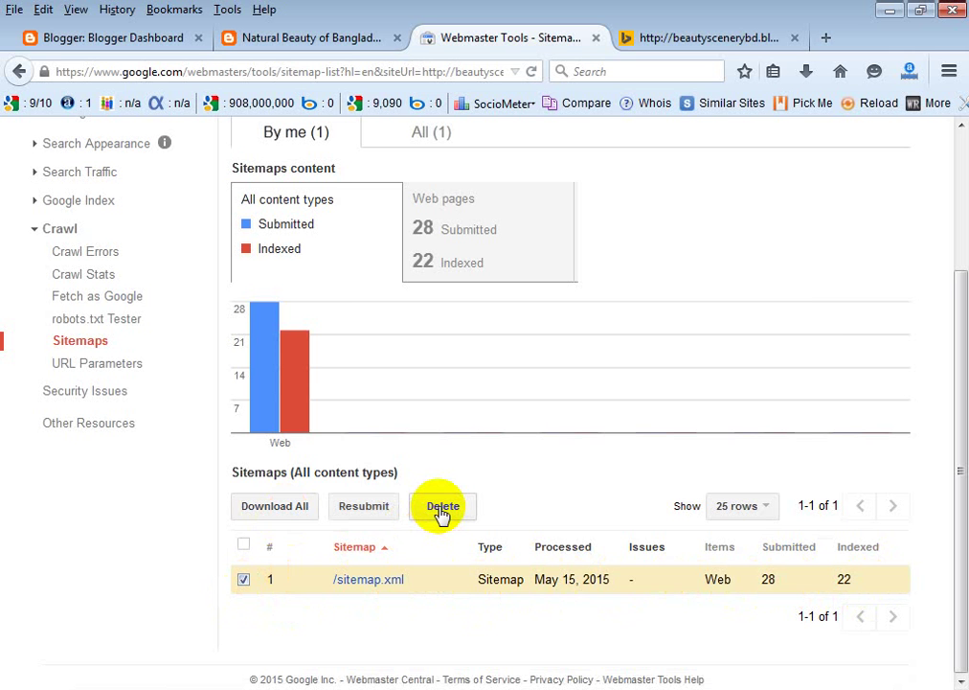
left_click(243, 580)
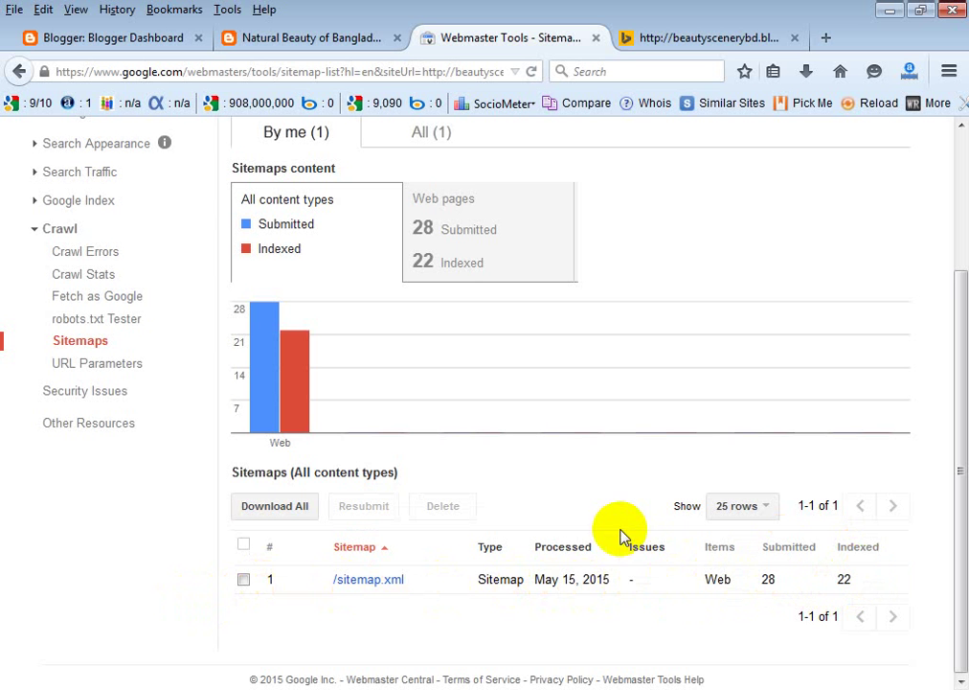
scroll(618, 534, "up", 3)
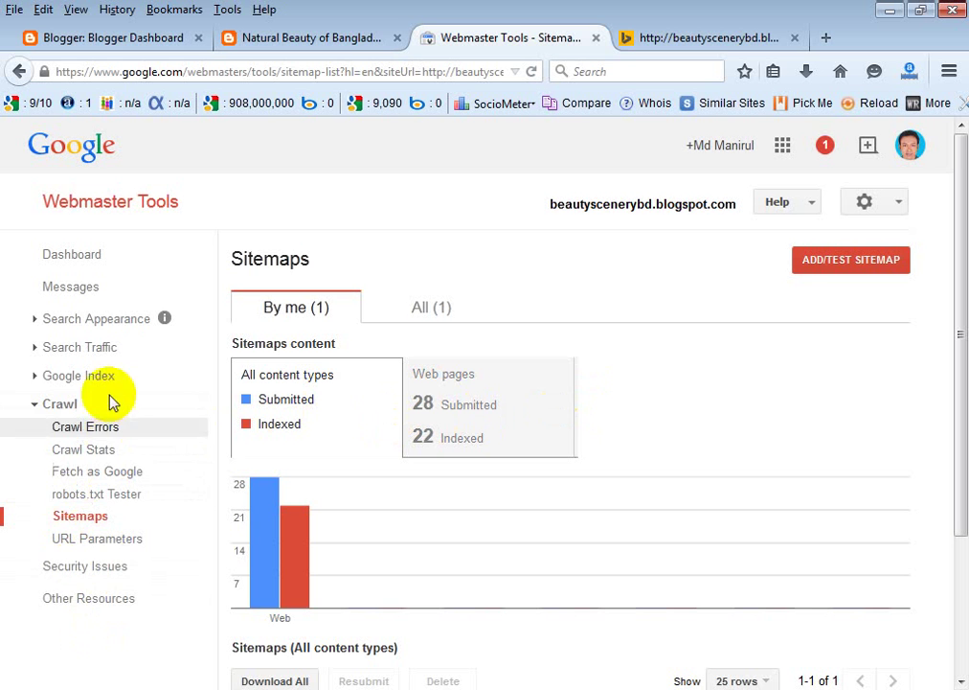
Open Search Traffic > Internal Links and preview the /2015/03/blog-post_21.html target page.
left_click(66, 349)
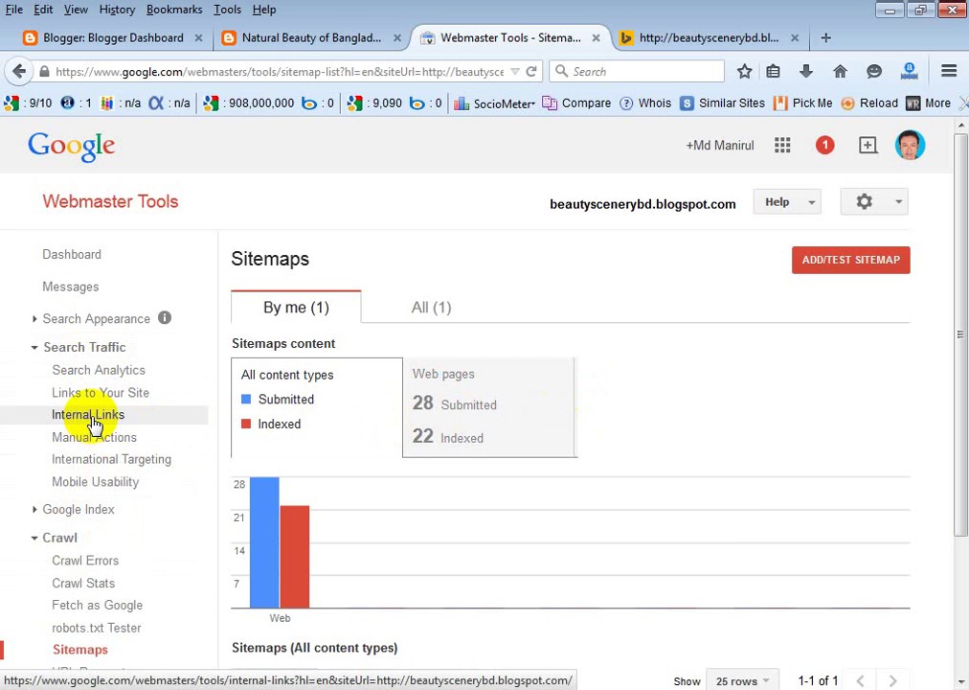
left_click(94, 425)
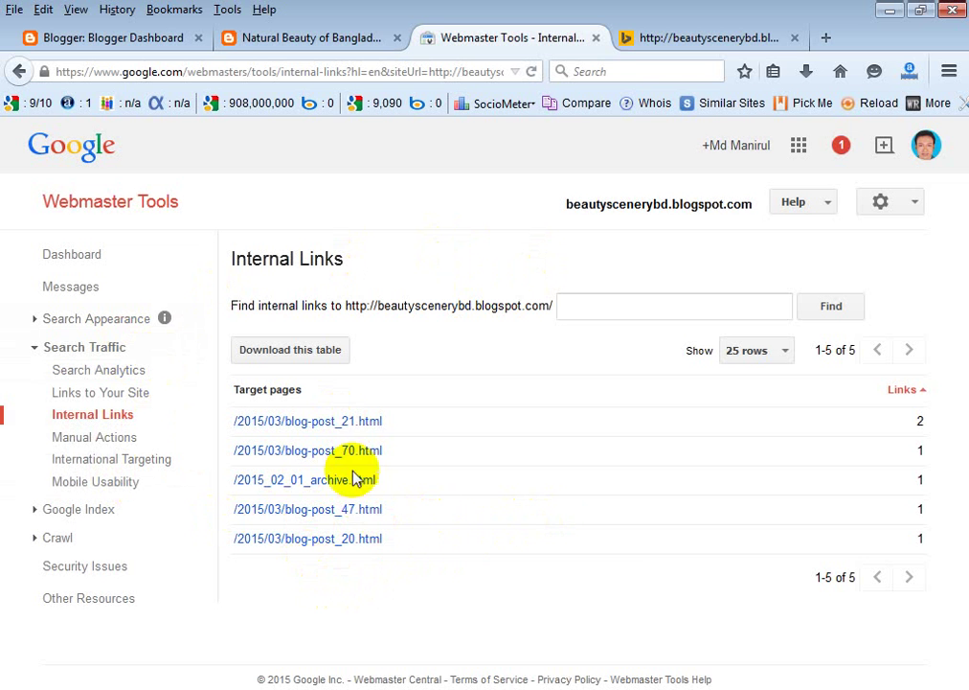
left_click(328, 427)
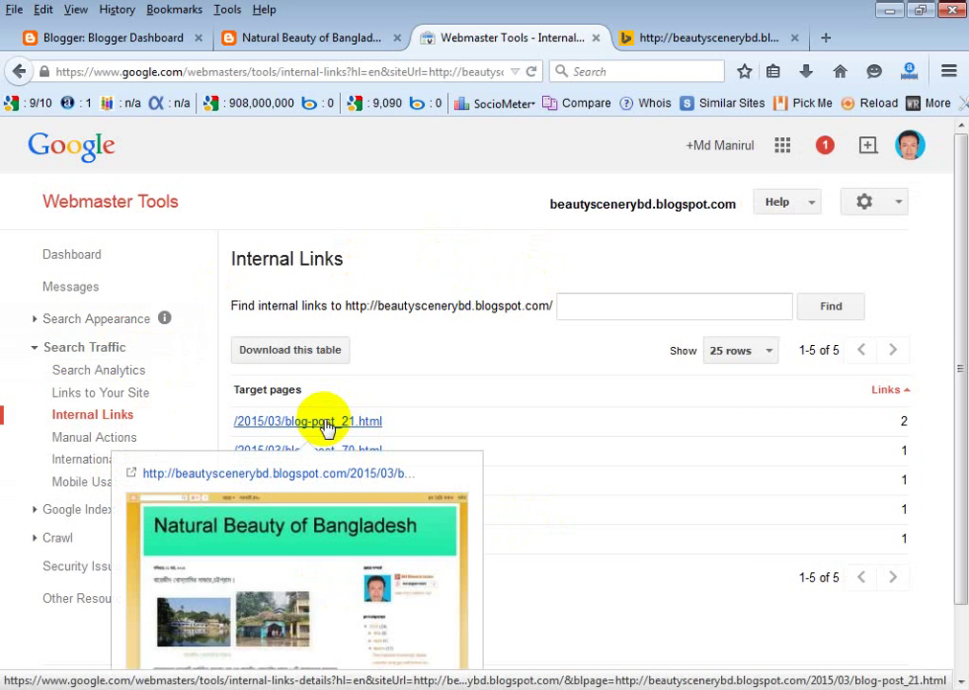
scroll(320, 471, "down", 2)
left_click(859, 494)
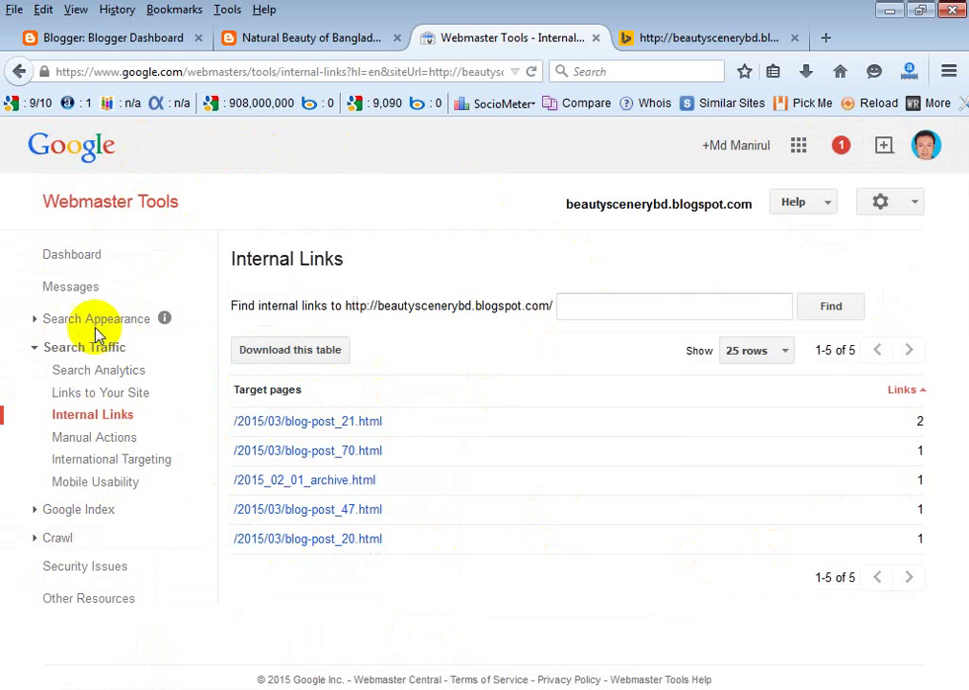
left_click(829, 203)
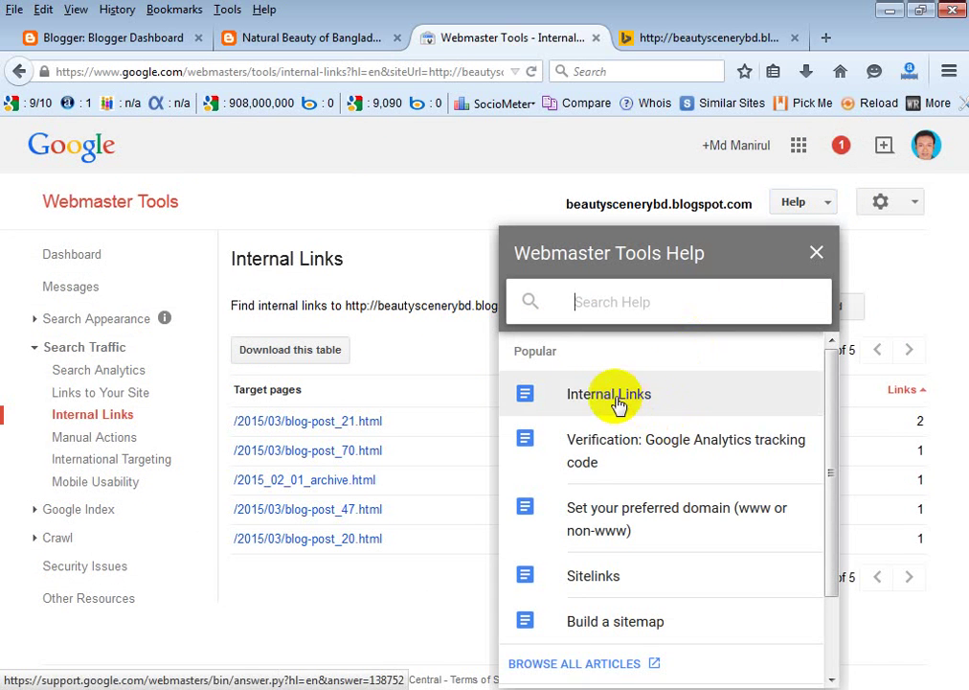
scroll(598, 460, "down", 1)
scroll(578, 542, "down", 1)
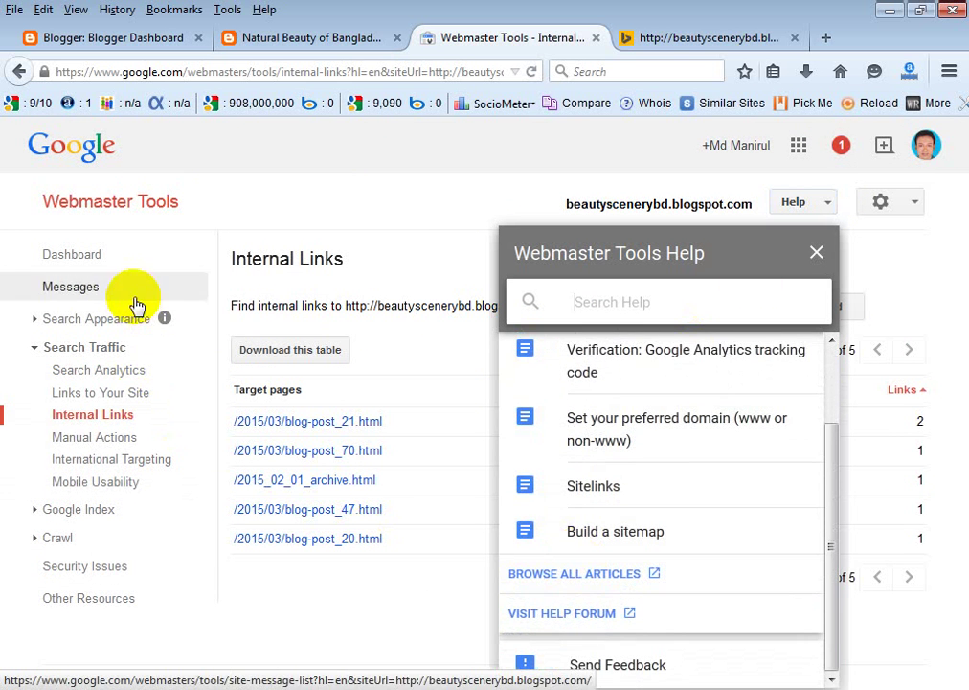
scroll(625, 402, "up", 2)
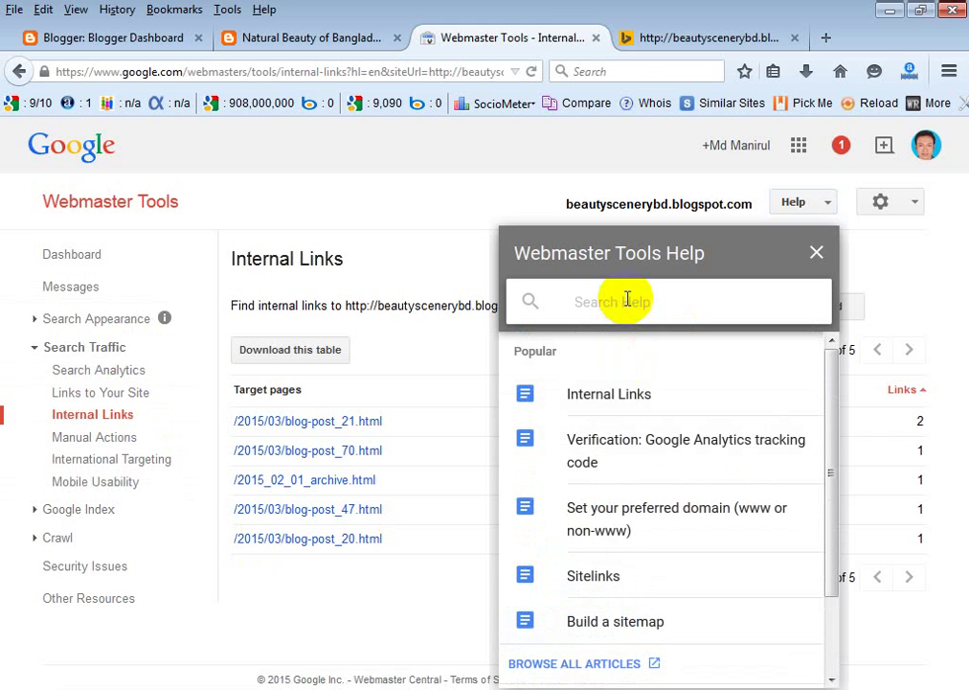
left_click(621, 404)
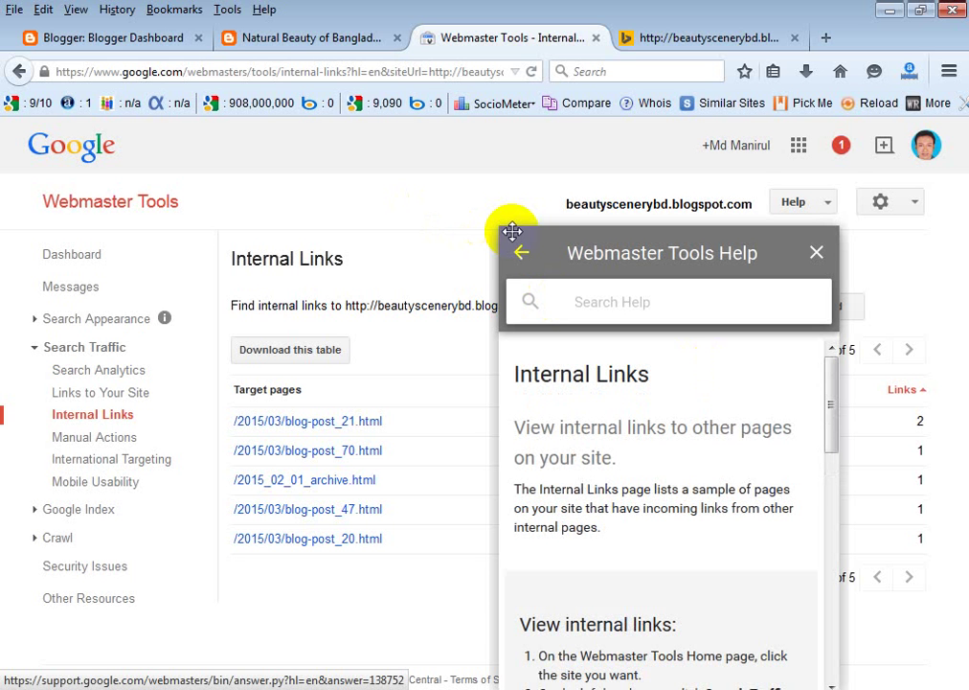
scroll(622, 416, "down", 5)
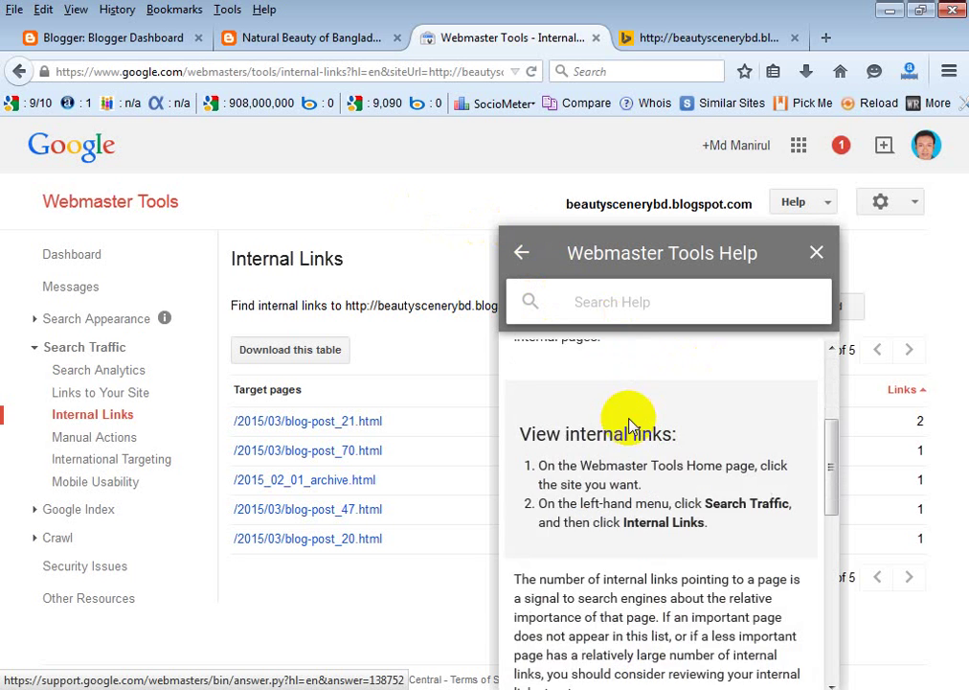
scroll(614, 427, "down", 3)
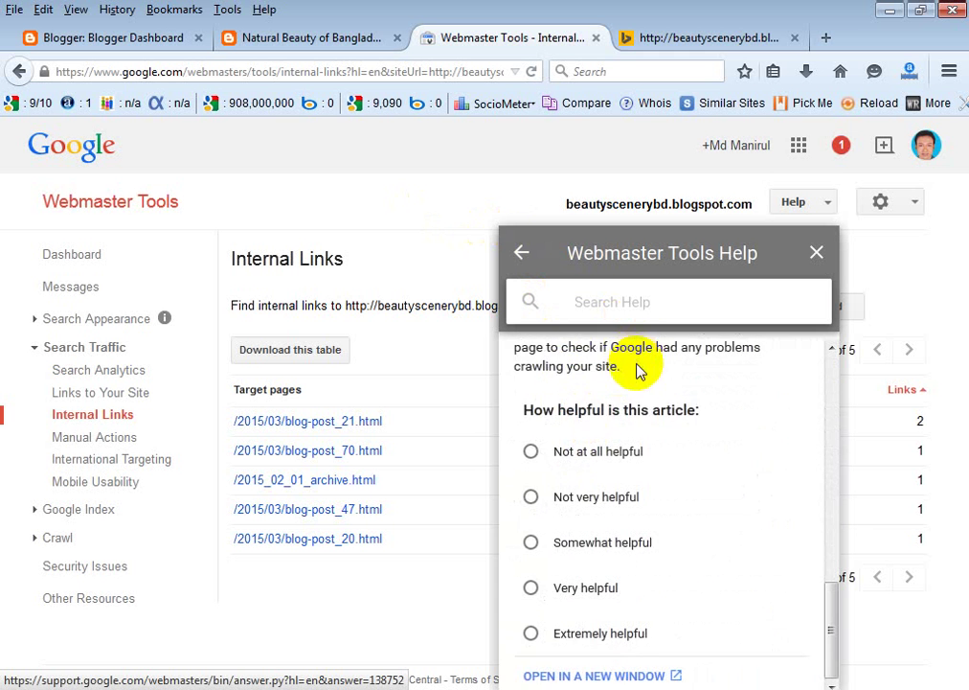
scroll(640, 368, "up", 4)
scroll(569, 412, "down", 4)
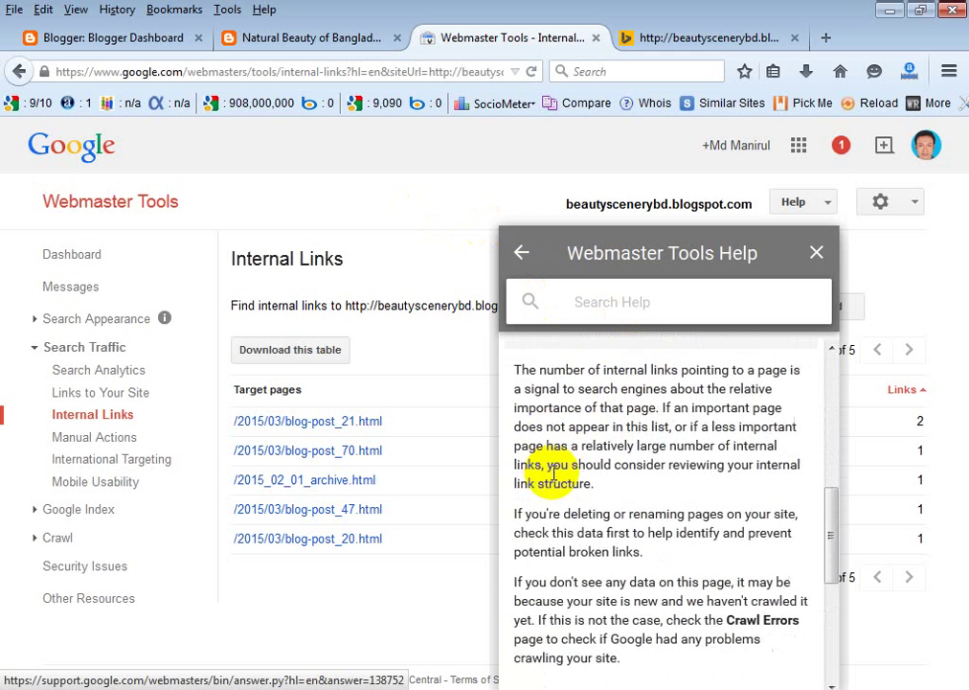
scroll(705, 381, "up", 5)
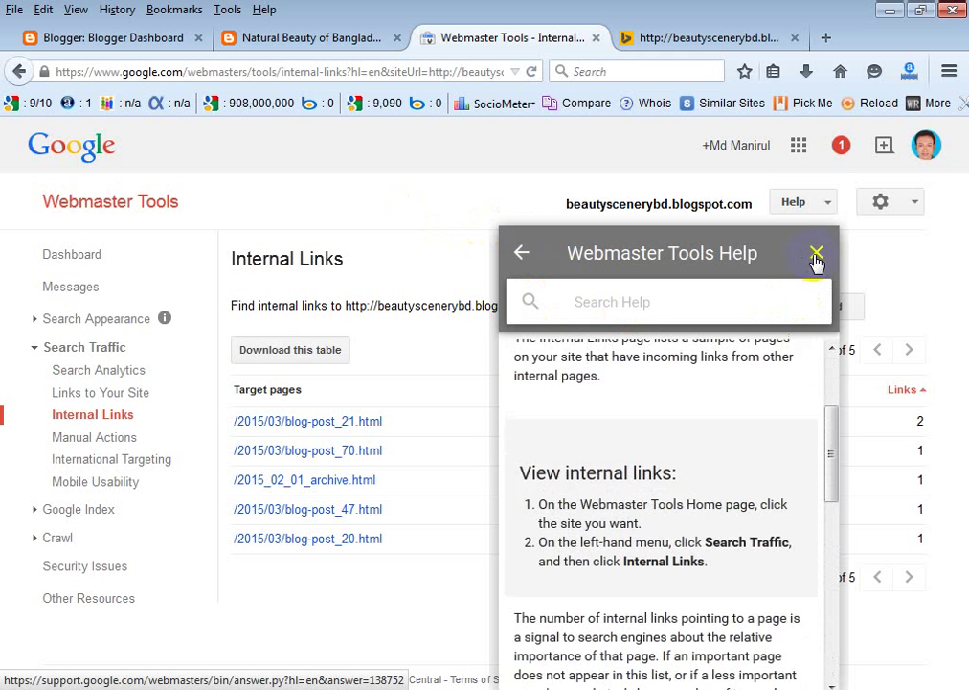
left_click(816, 254)
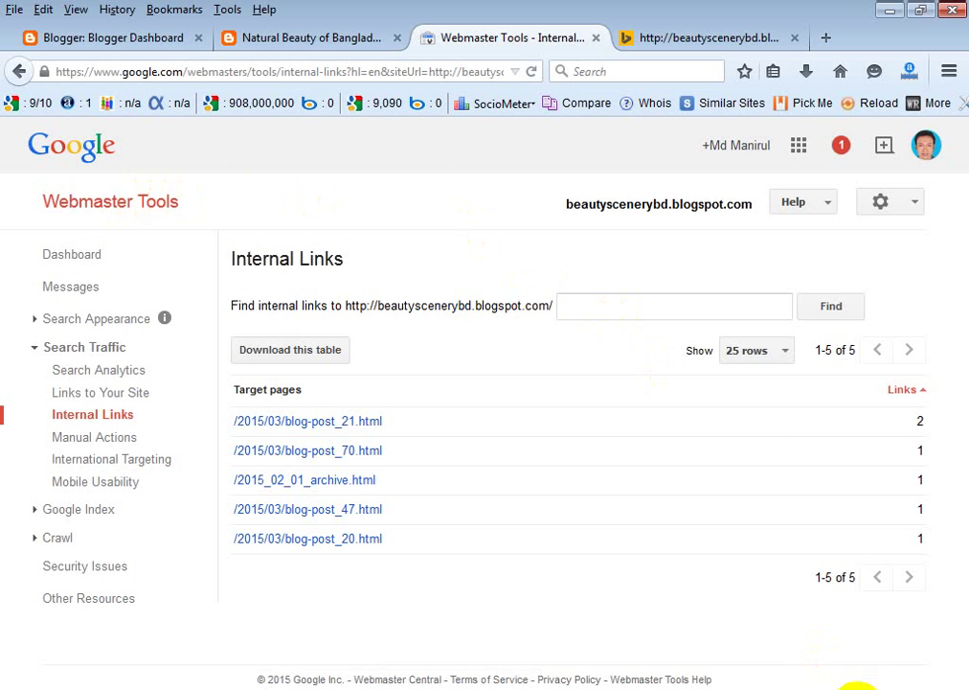
Show the Windows network connections list to confirm GP-Internet is connected.
left_click(857, 689)
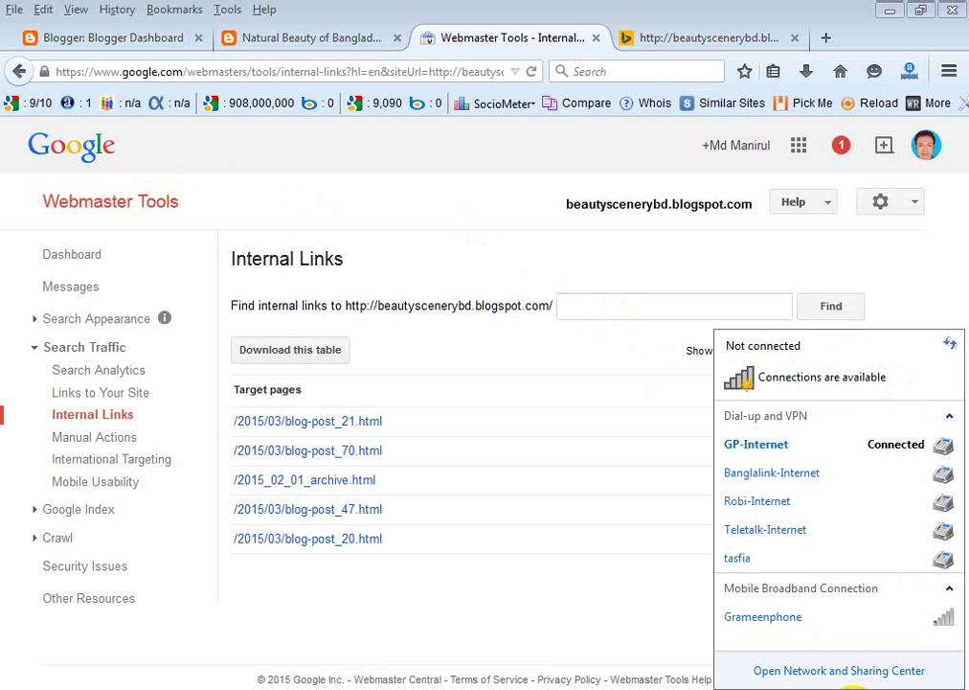
Dismiss the network list and close the Grameenphone internet tab.
left_click(567, 308)
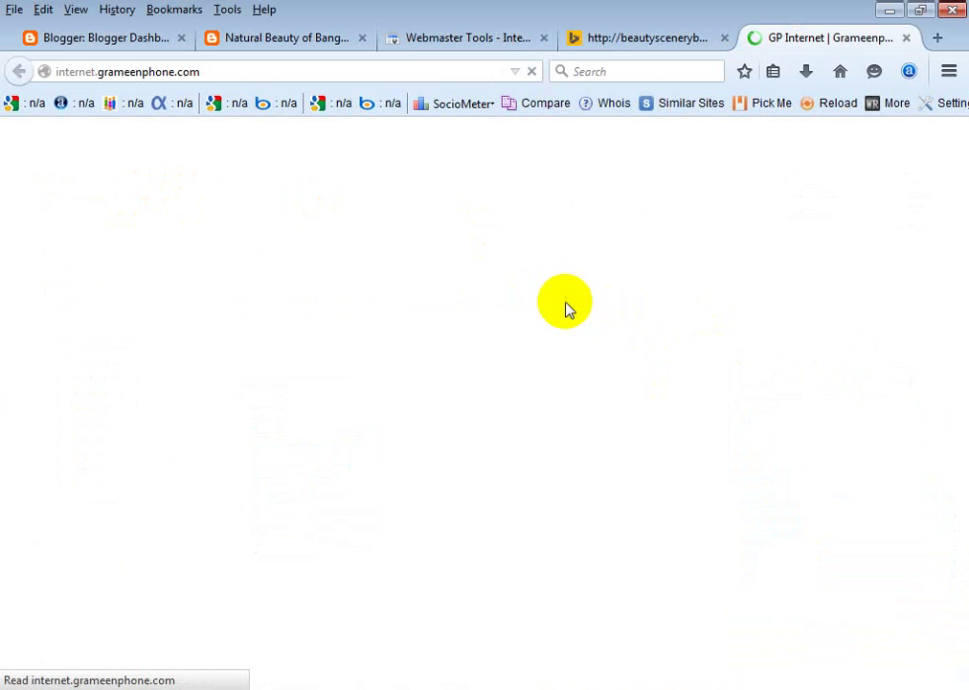
left_click(906, 38)
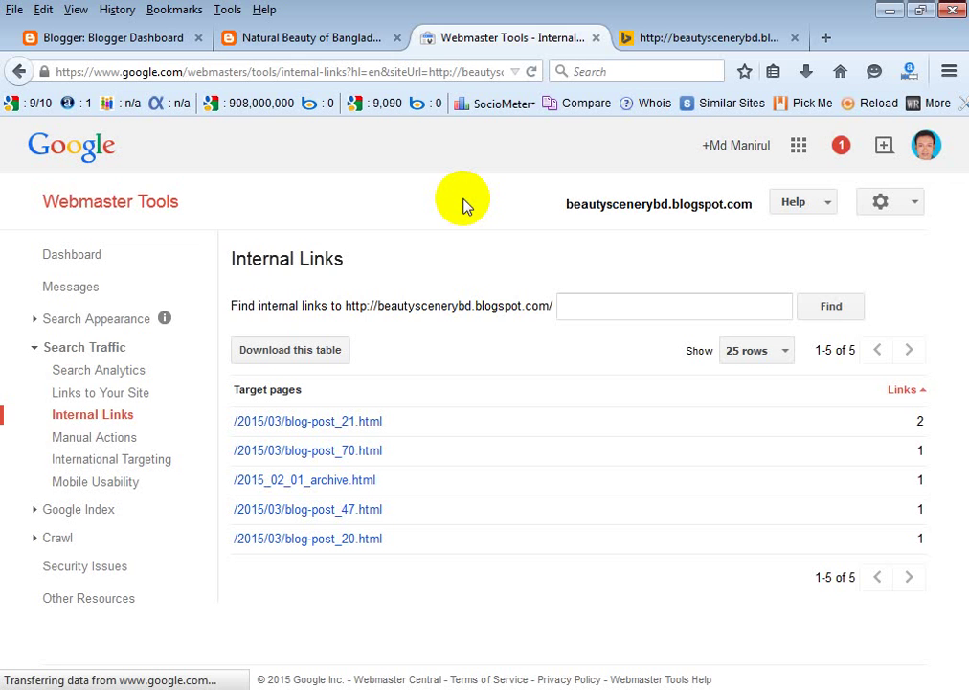
Bring Bing's results for the blog's address back to the front.
left_click(691, 38)
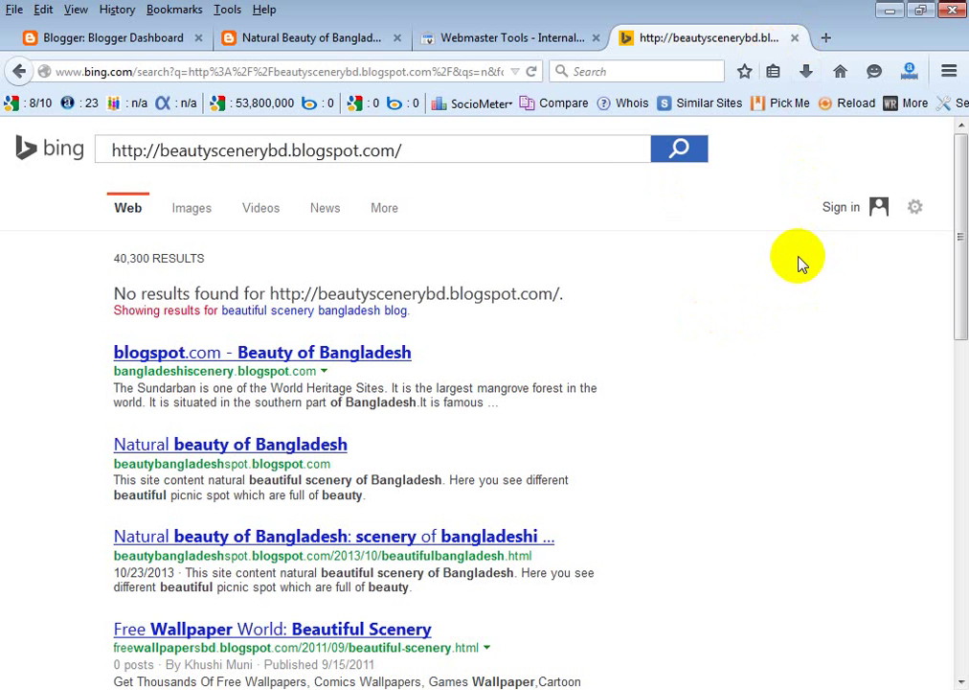
Inspect Bing's address and blog-address query, then return to the Webmaster Tools report.
left_click(445, 73)
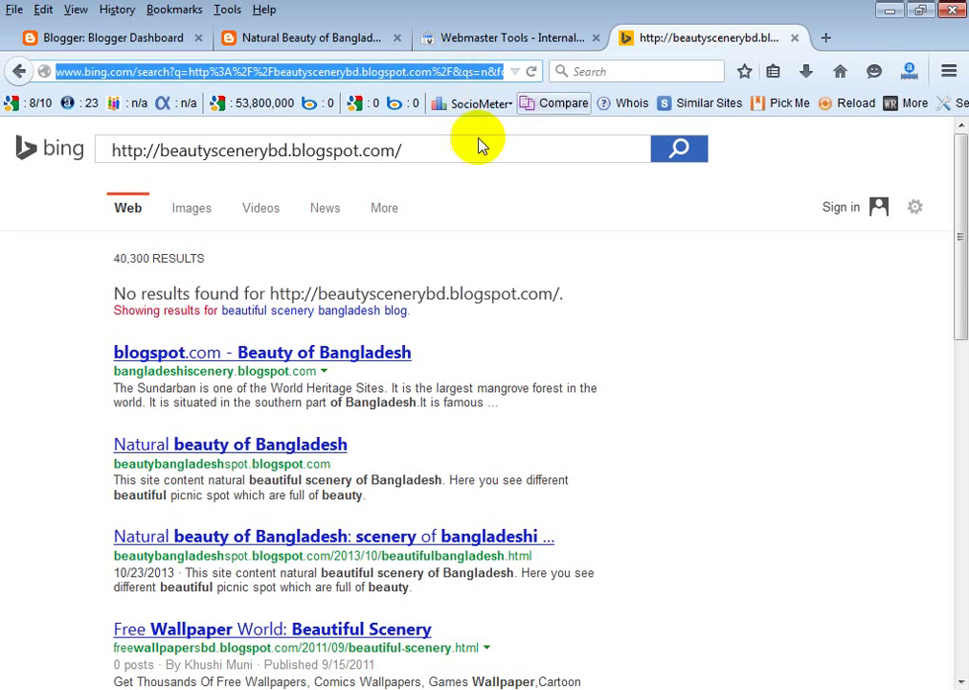
left_click(424, 150)
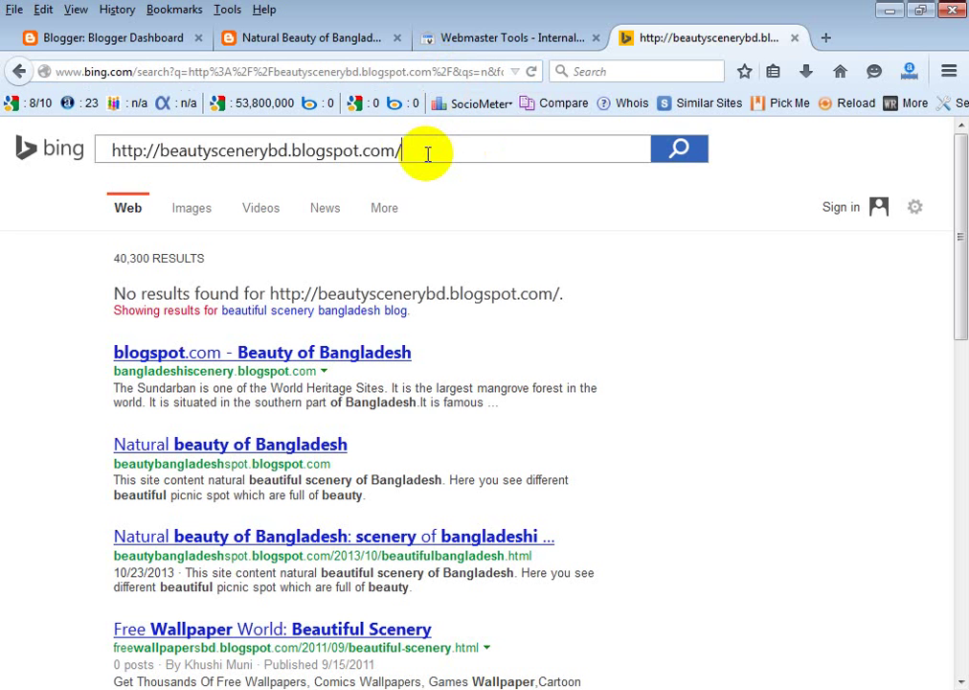
left_click(528, 38)
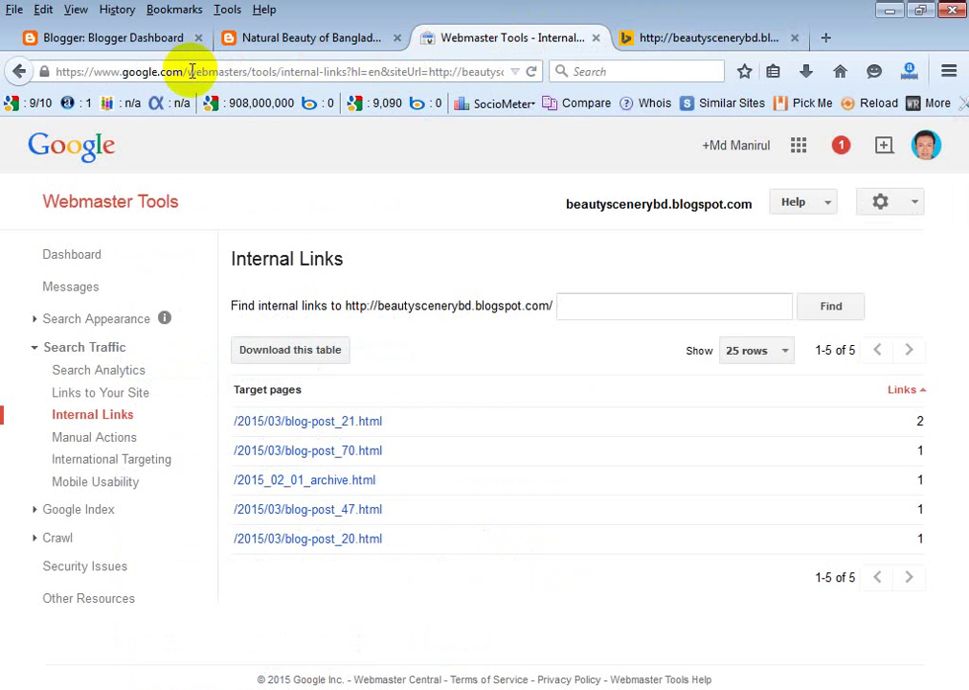
Trim the address to google.com to load Google's home page, then open a new tab.
left_click_drag(185, 70, 624, 95)
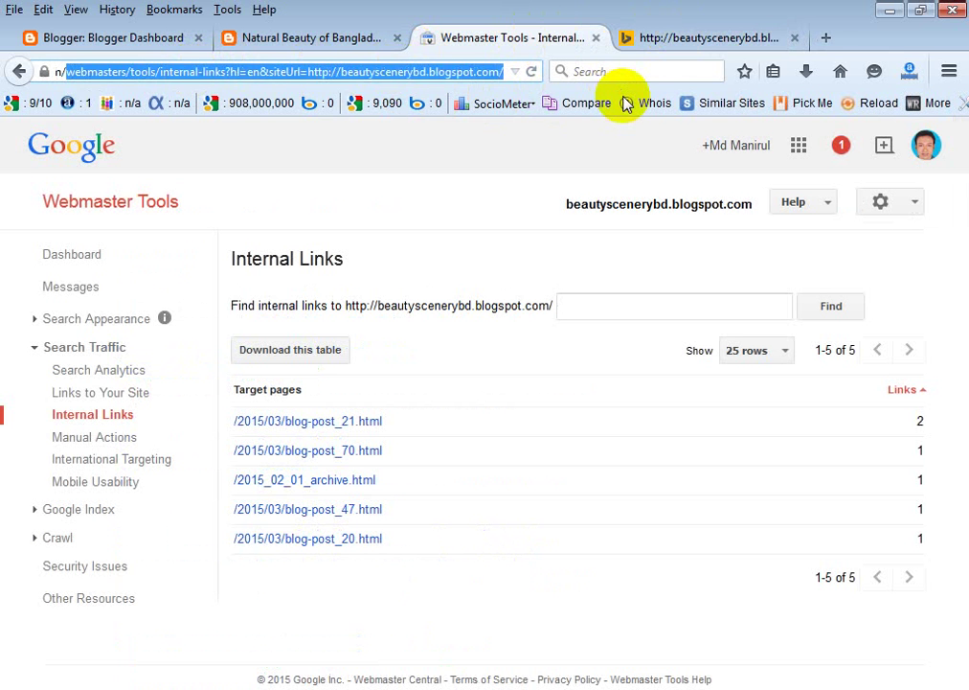
key("BackSpace")
key("Return")
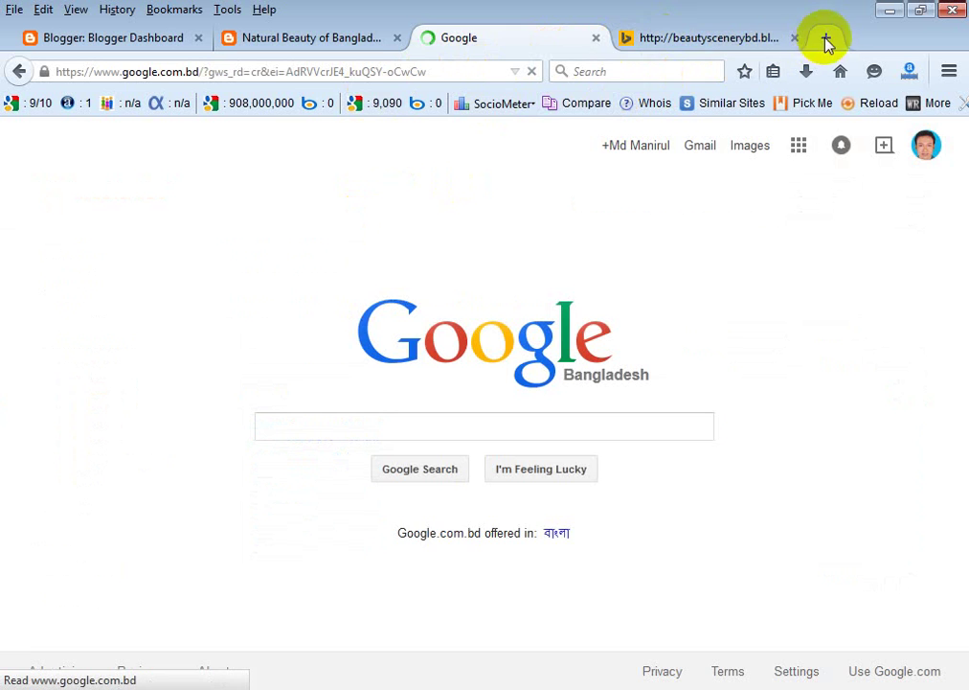
left_click(826, 38)
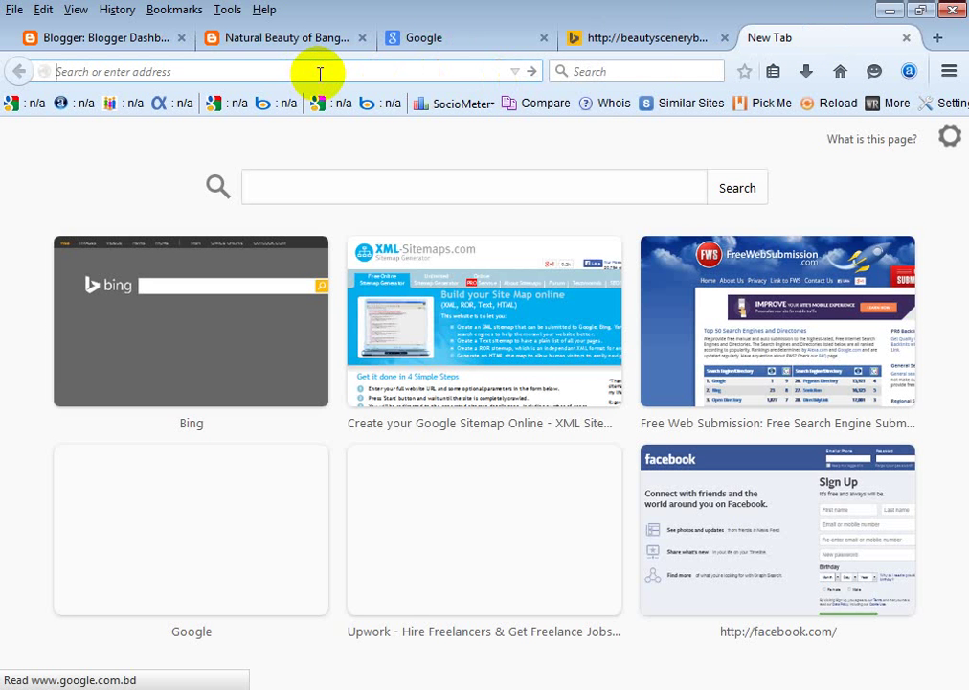
type("www")
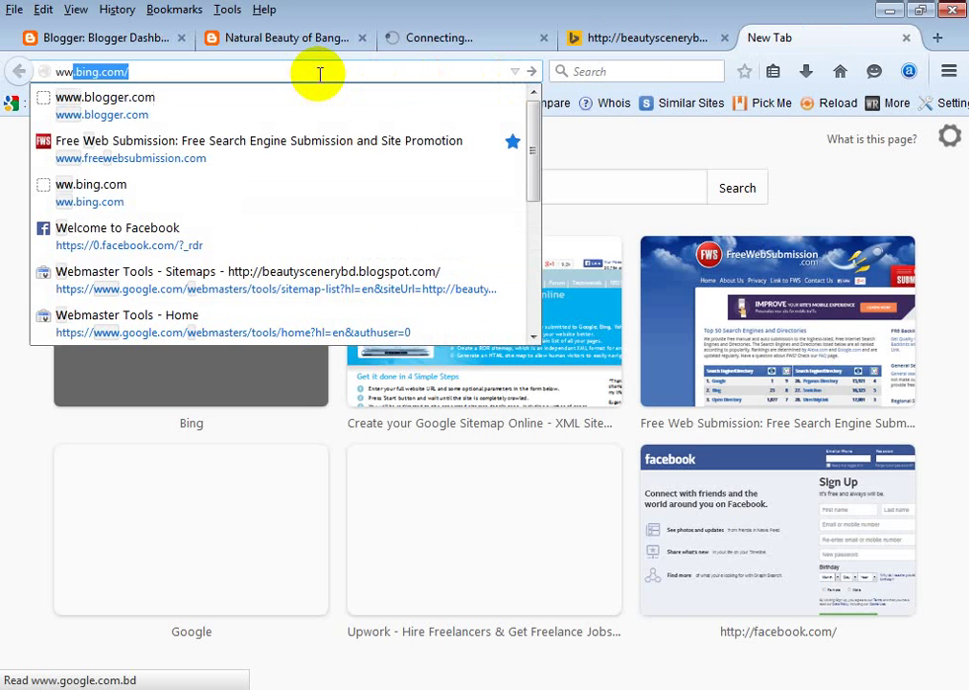
key("BackSpace")
type(".")
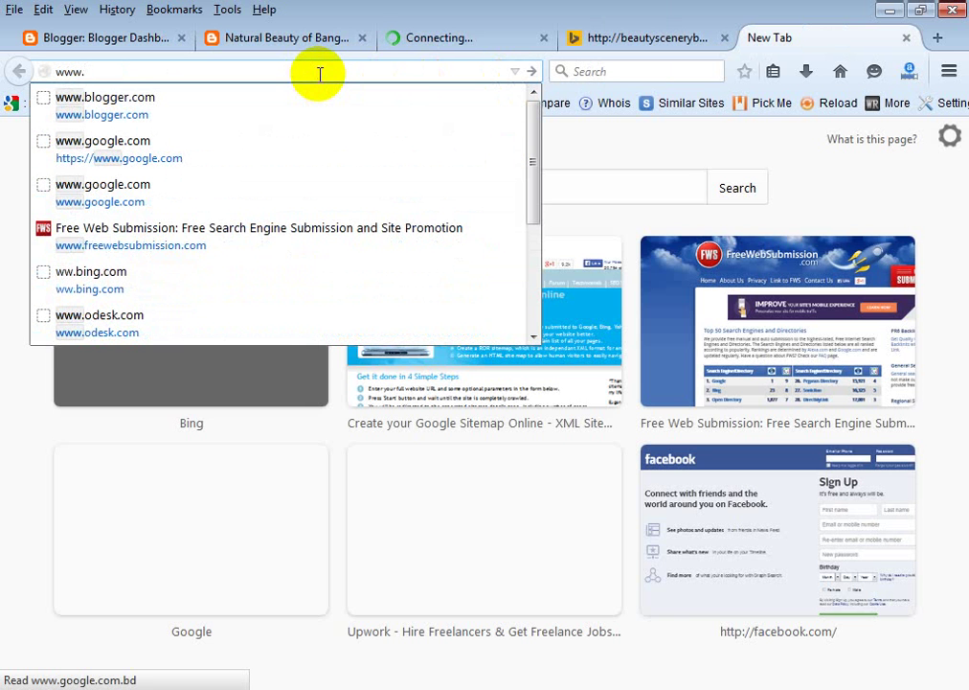
type("freewebsubmission.com/")
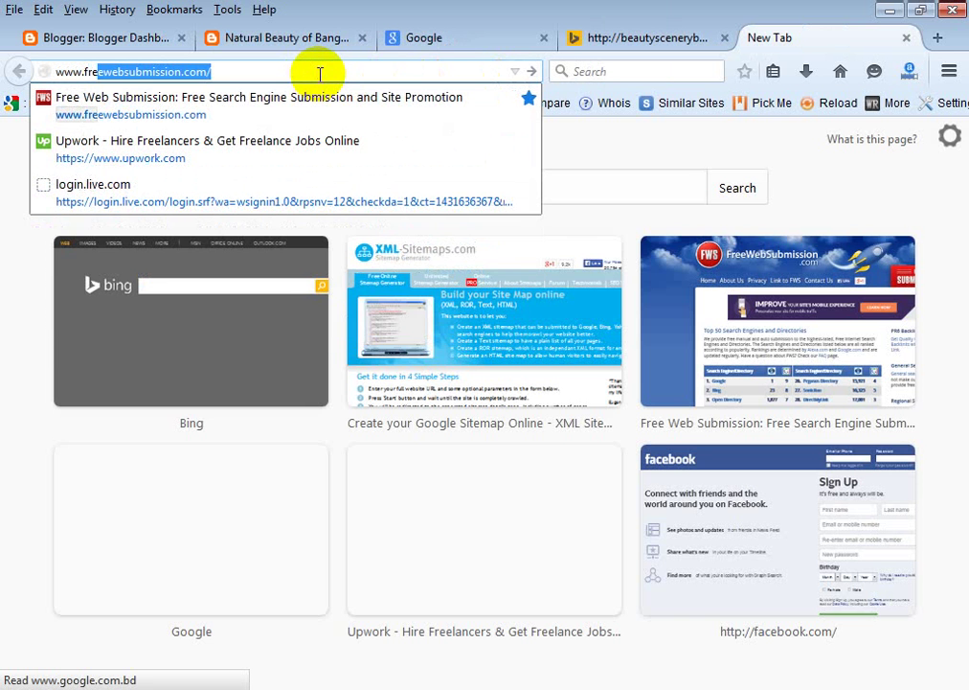
left_click(268, 77)
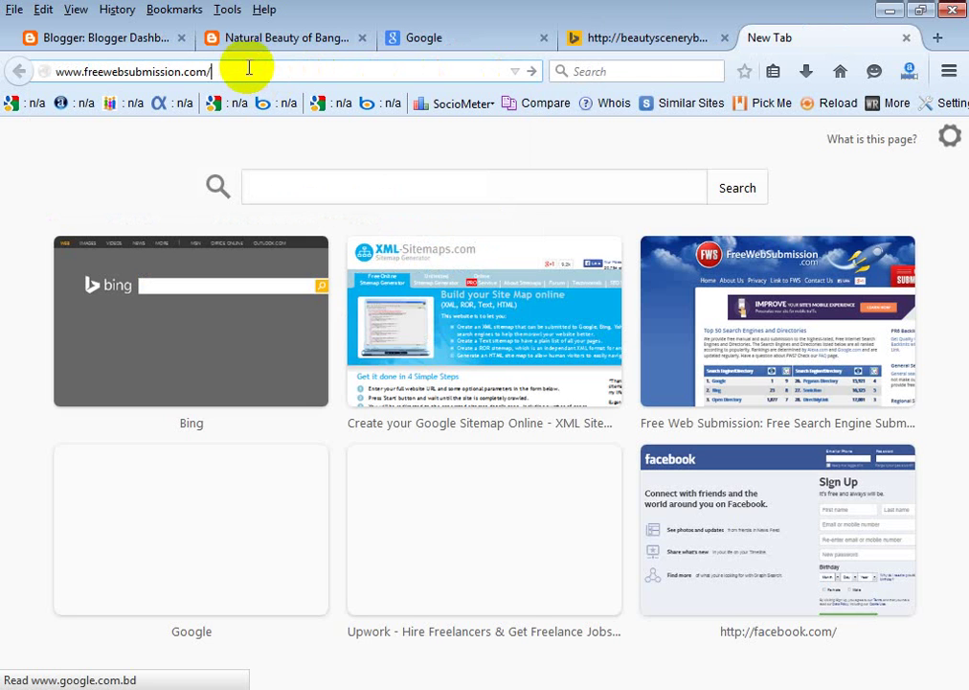
Copy the FreeWebSubmission address and switch to the Word document.
double_click(110, 73)
right_click(139, 73)
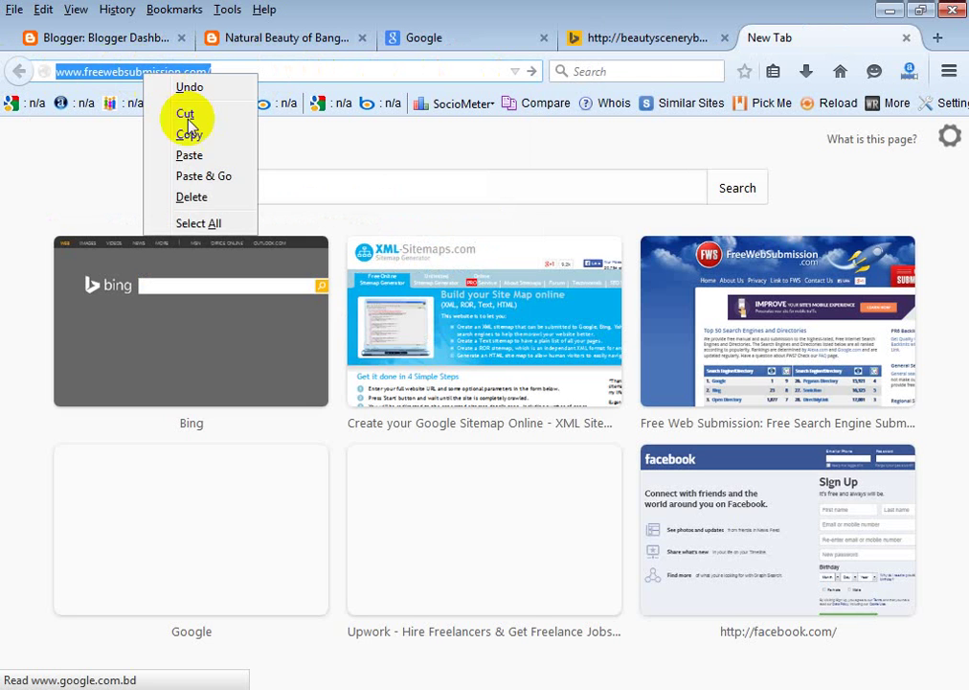
left_click(203, 134)
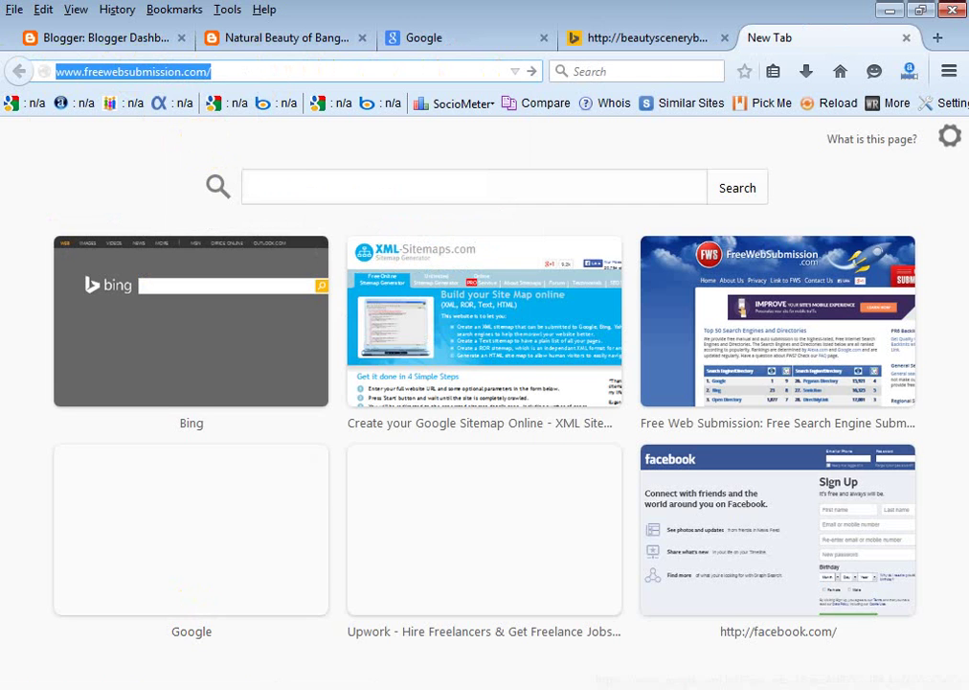
left_click(394, 682)
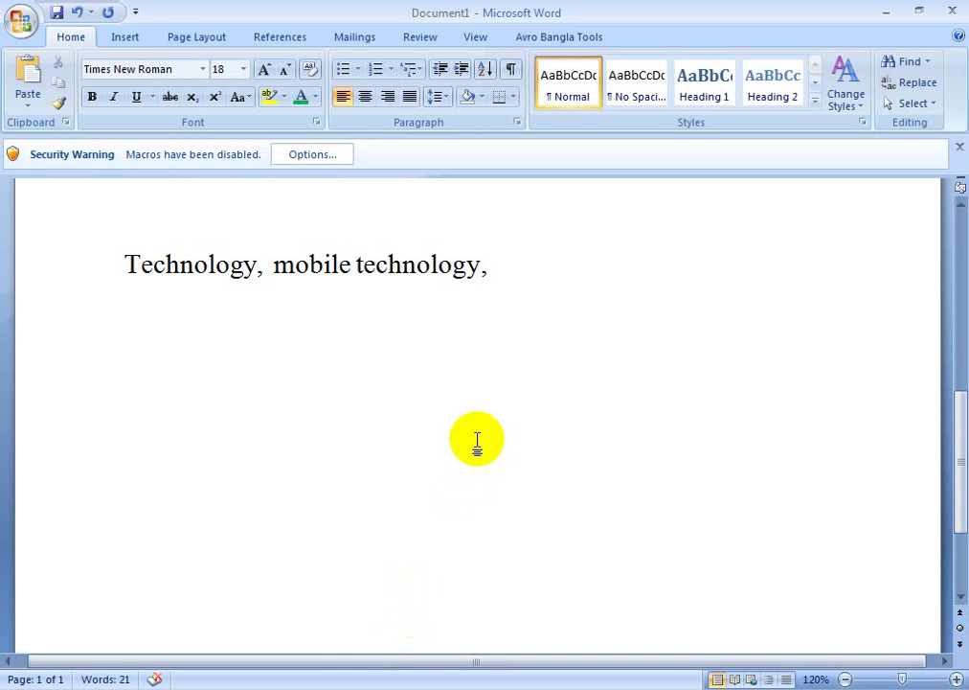
Replace the 'Technology, mobile technology,' line with the pasted FreeWebSubmission address.
left_click_drag(604, 241, 54, 296)
key("BackSpace")
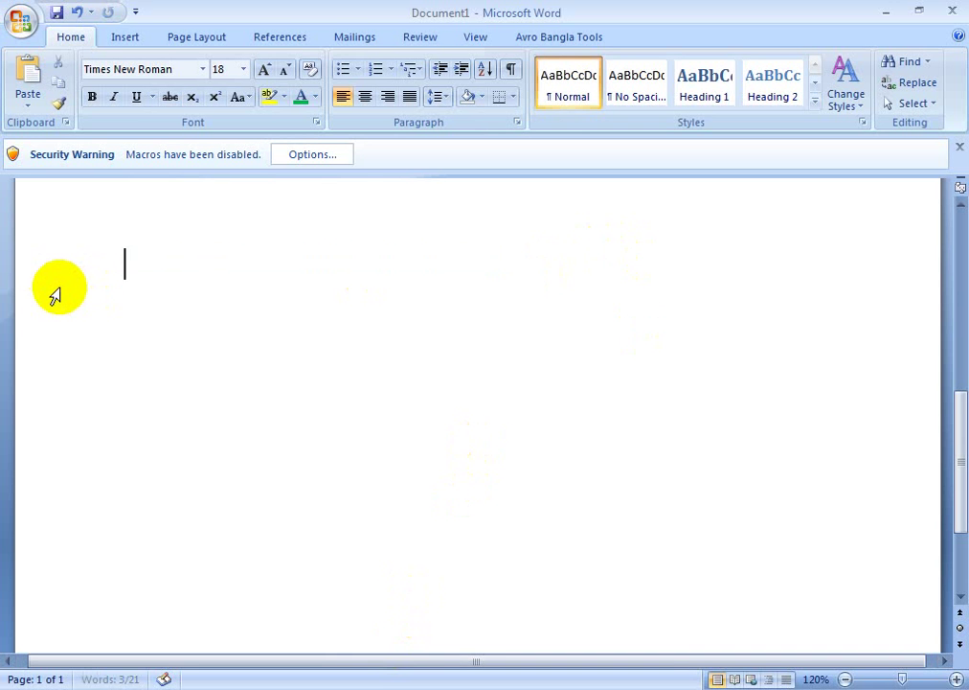
key("ctrl+v")
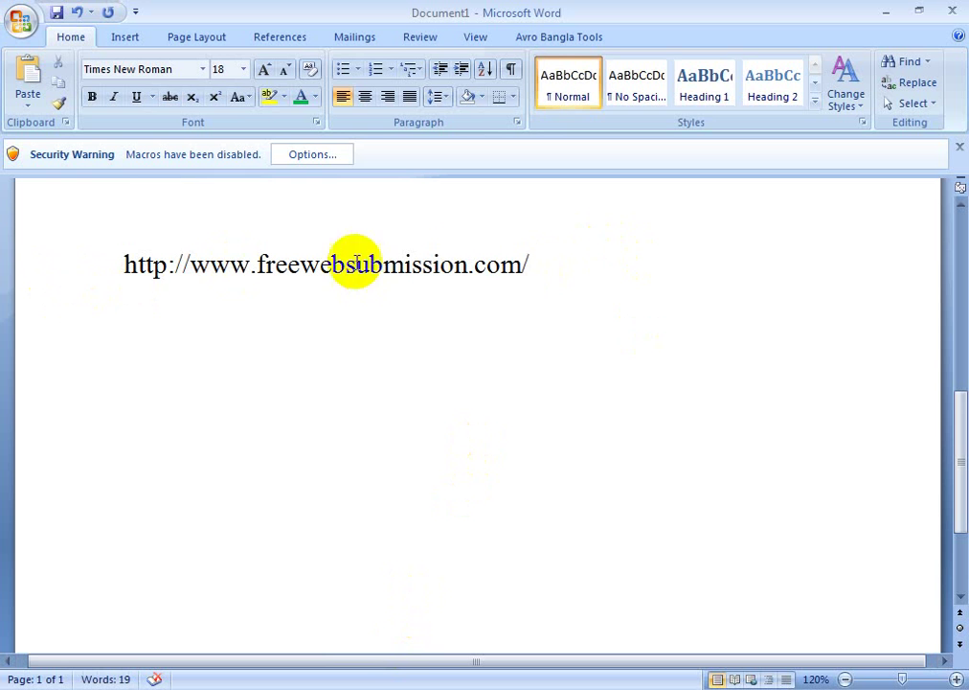
left_click_drag(523, 254, 119, 237)
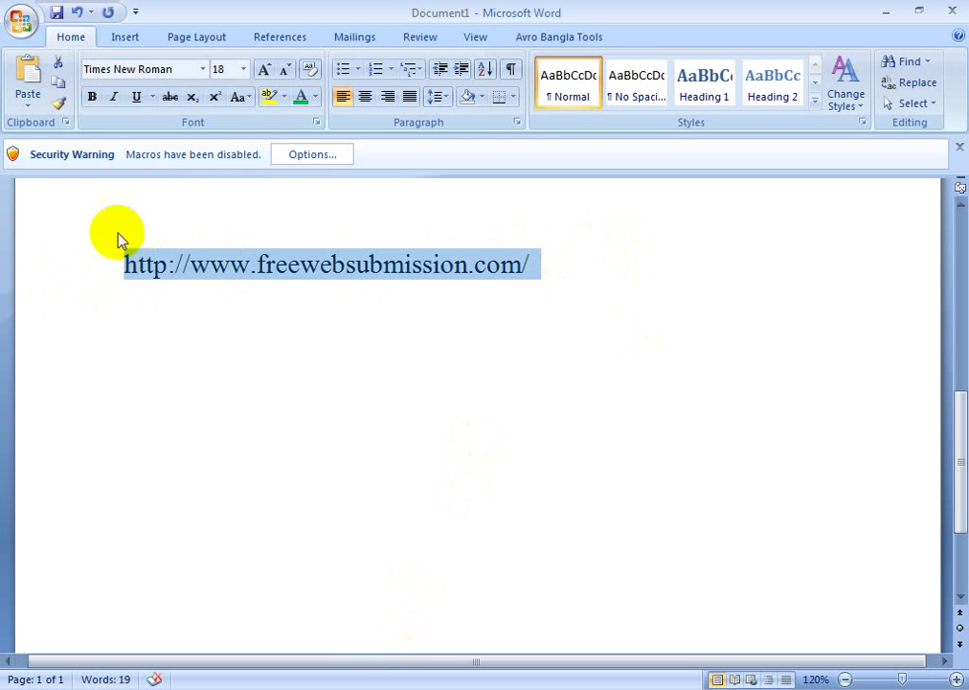
left_click(244, 70)
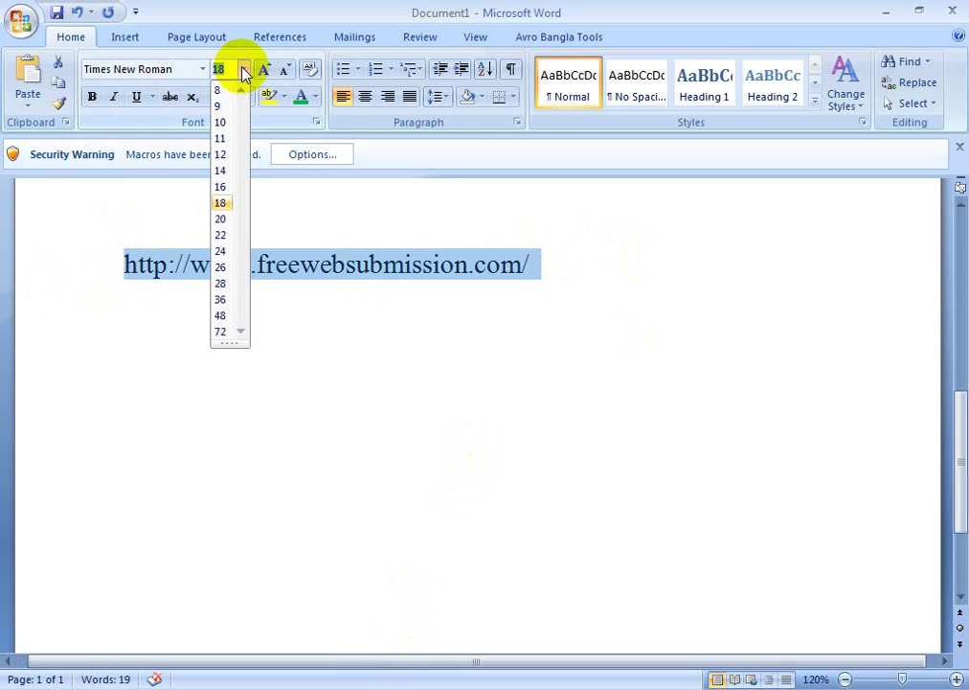
left_click(226, 267)
left_click(519, 380)
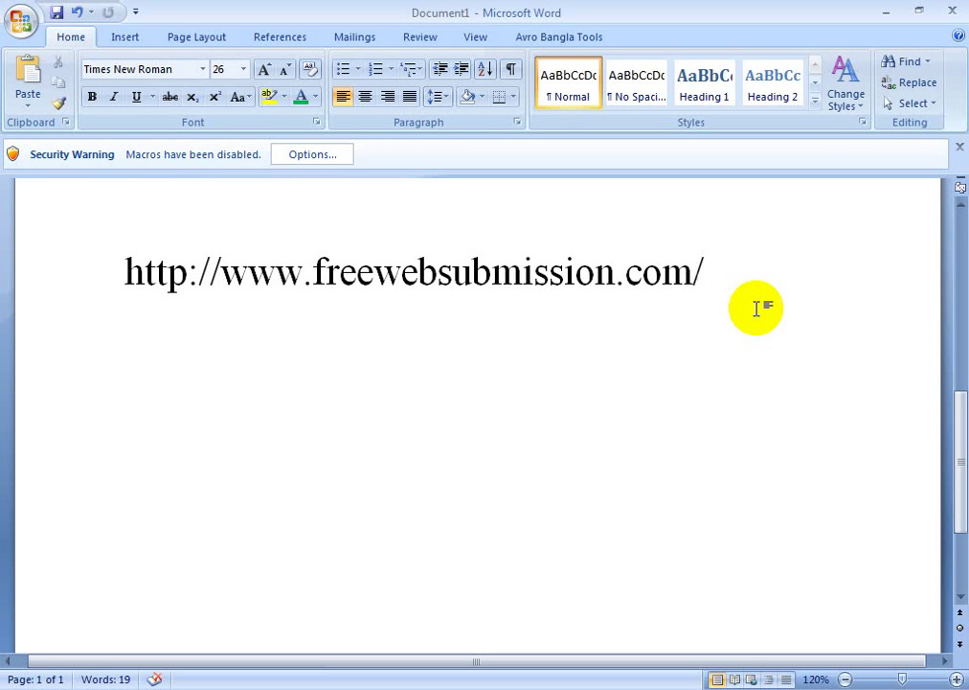
left_click(271, 686)
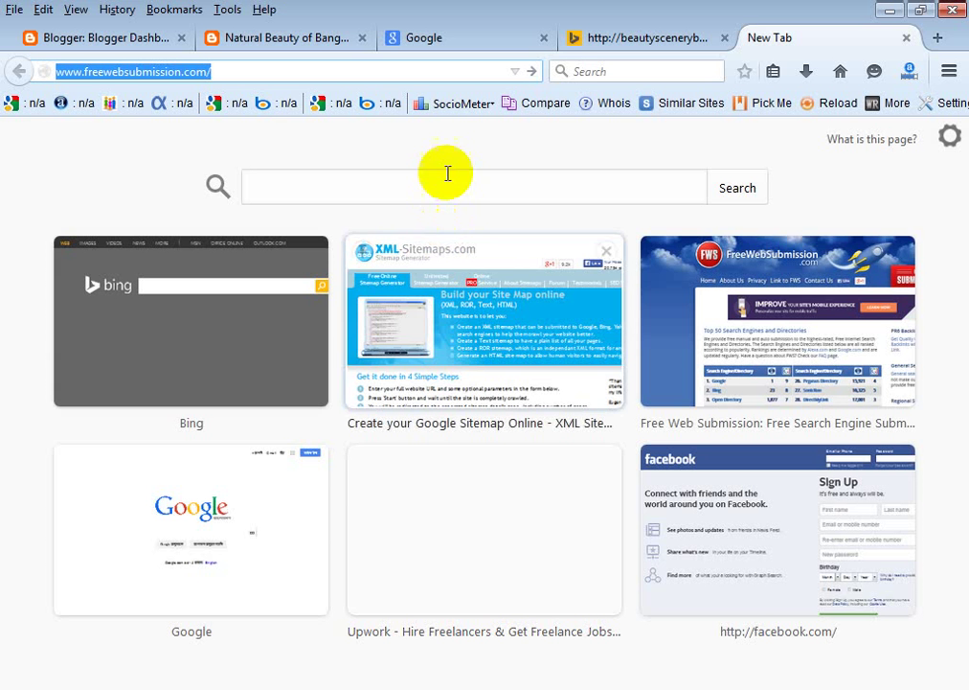
Load freewebsubmission.com and browse its Top 50 Search Engines and Directories table, led by Google and Bing.
left_click(533, 71)
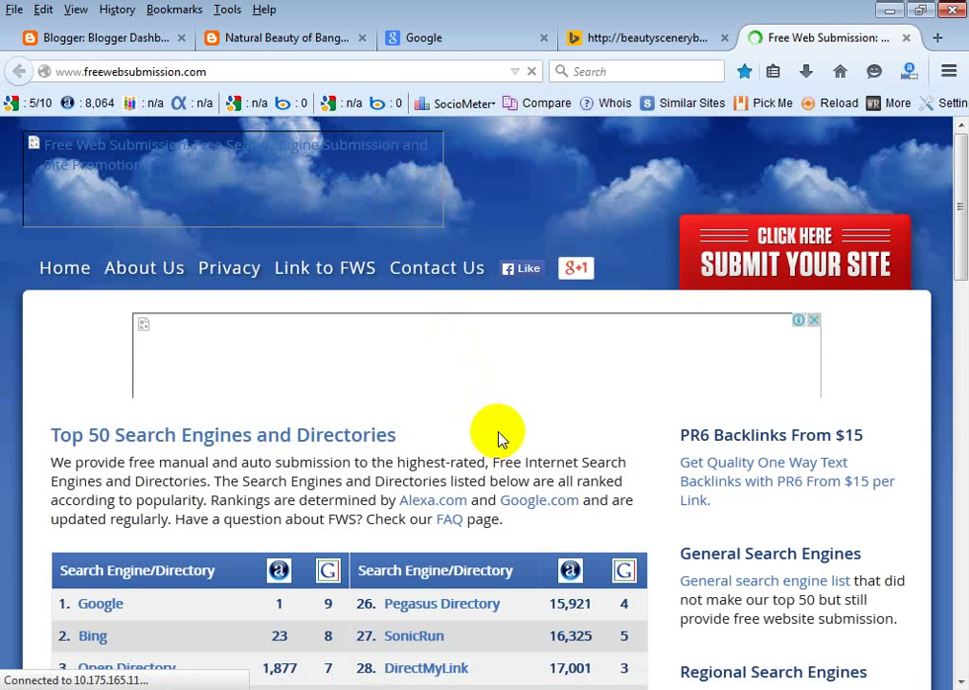
scroll(496, 426, "down", 4)
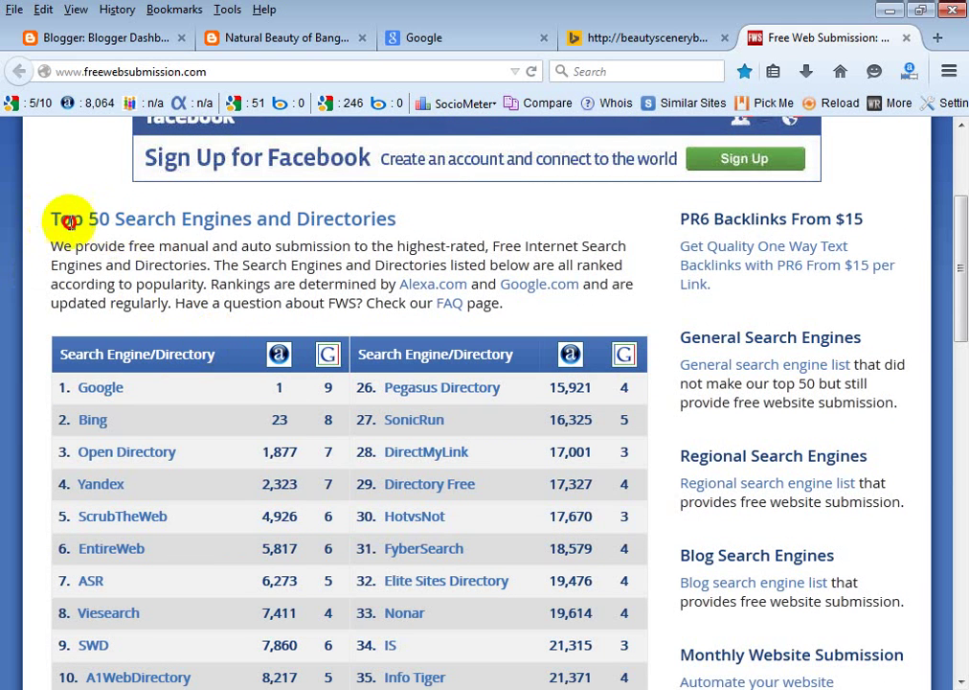
left_click_drag(53, 218, 396, 226)
left_click(495, 232)
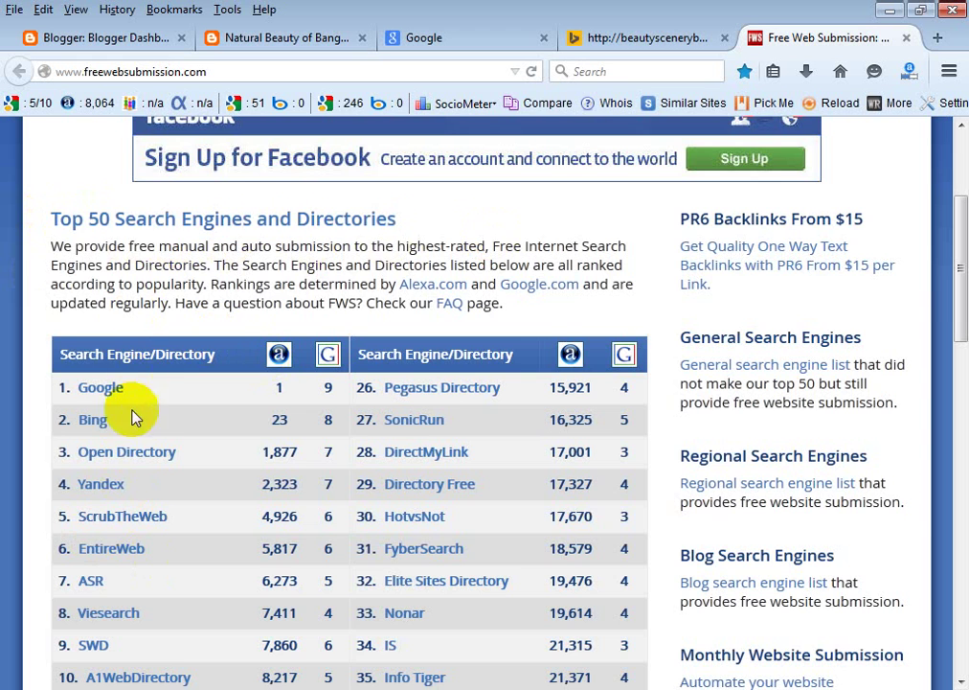
scroll(130, 493, "down", 3)
scroll(140, 522, "up", 4)
scroll(140, 522, "up", 1)
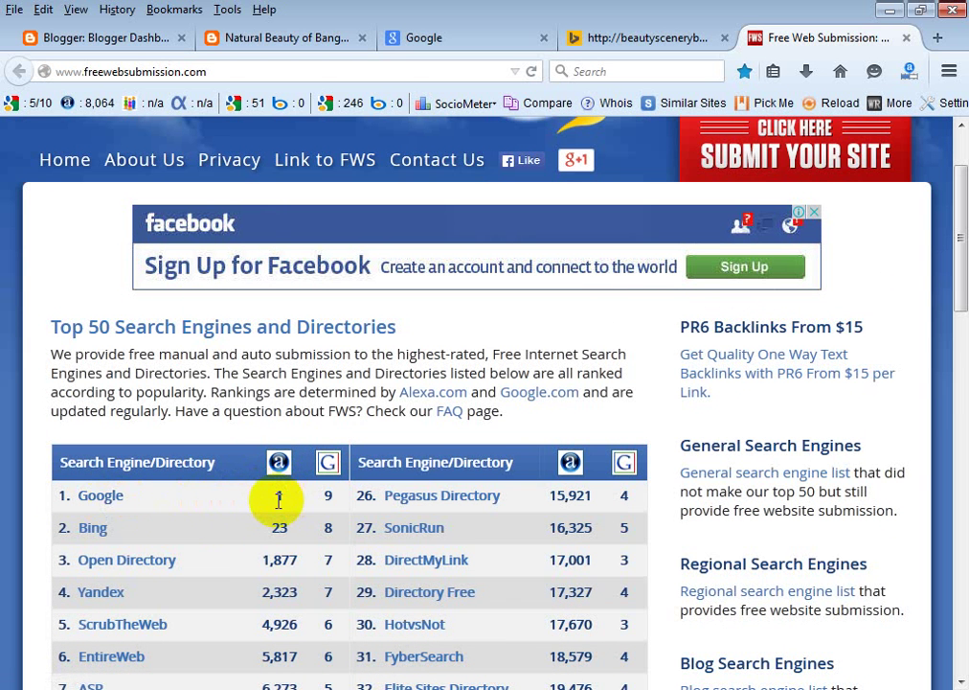
scroll(278, 498, "down", 10)
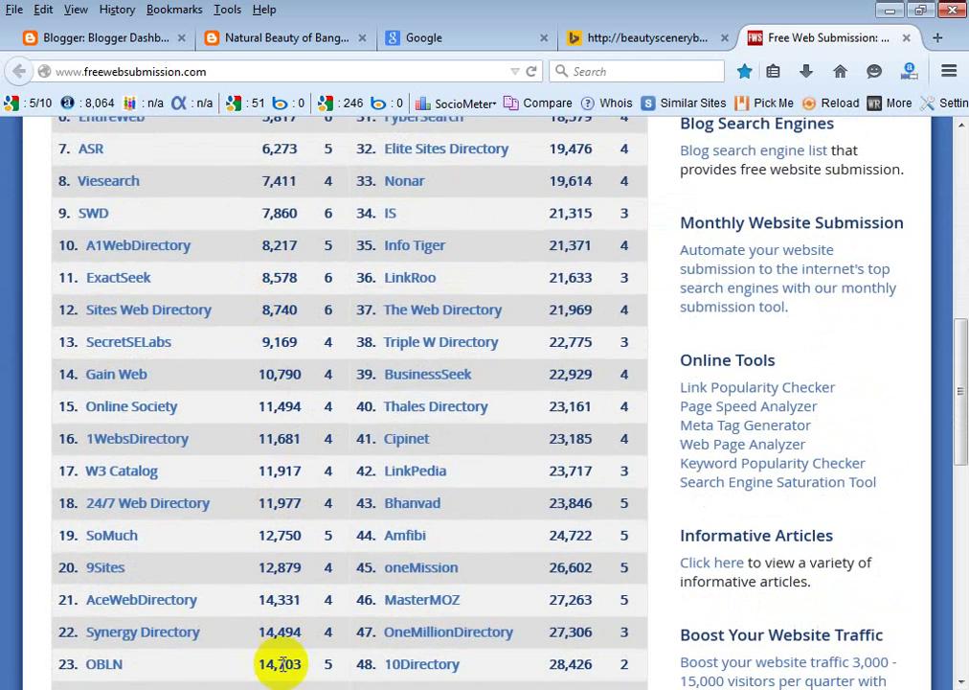
scroll(283, 664, "up", 5)
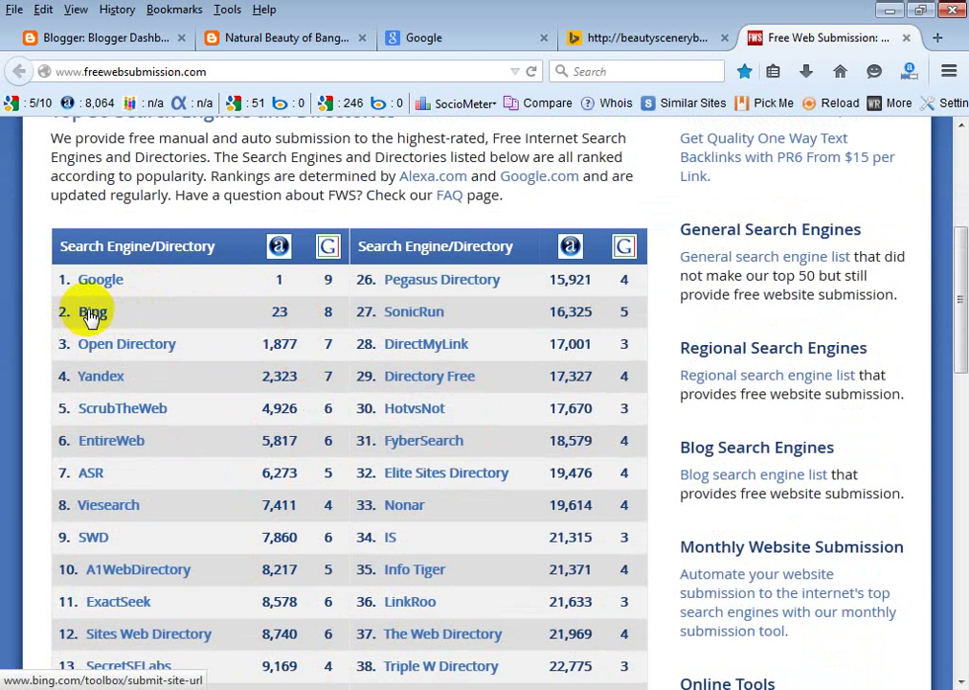
scroll(91, 318, "up", 5)
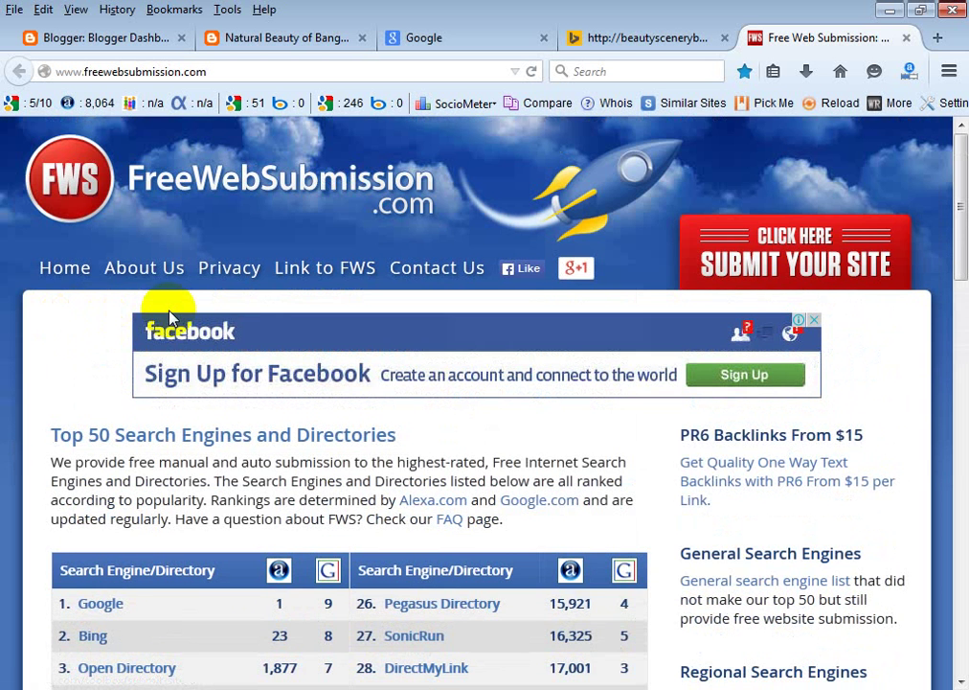
scroll(168, 305, "down", 3)
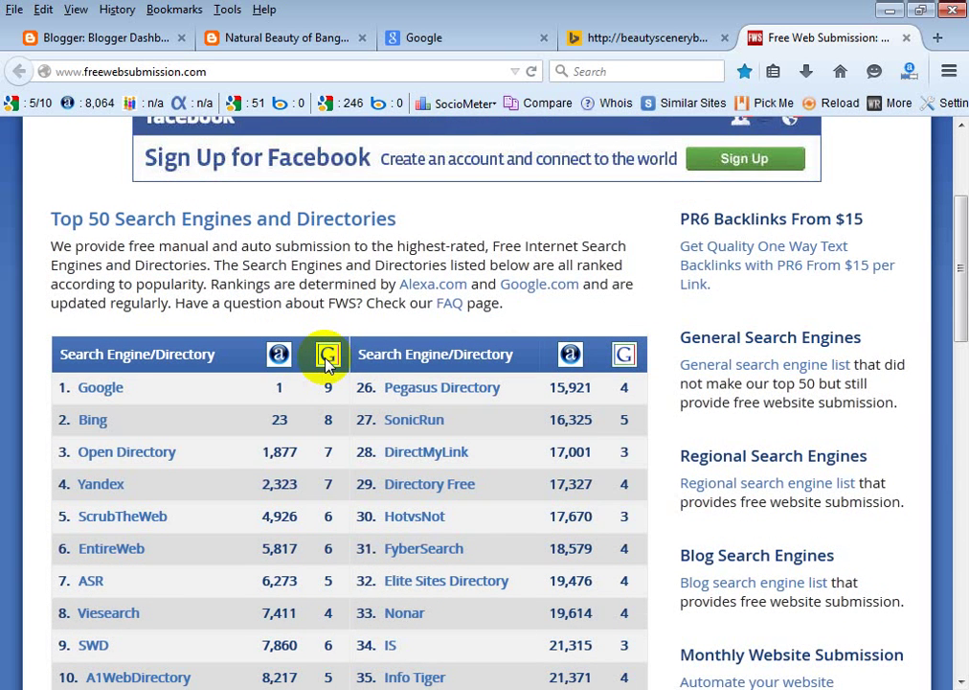
Switch the Google tab from Google Bangladesh to google.com, then go to the blog tab.
left_click(452, 38)
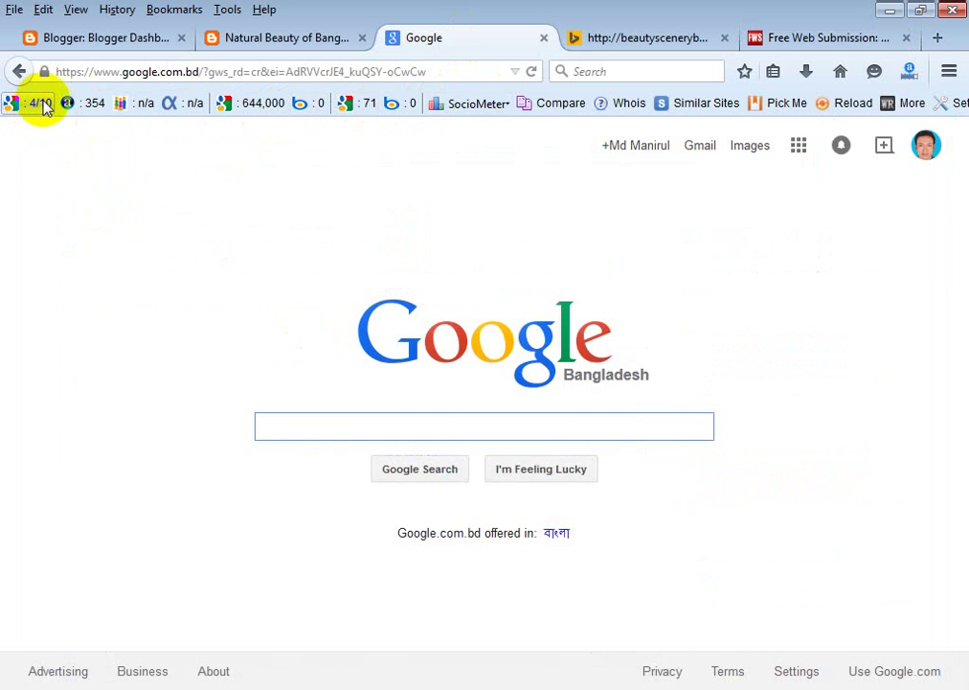
left_click_drag(205, 72, 483, 70)
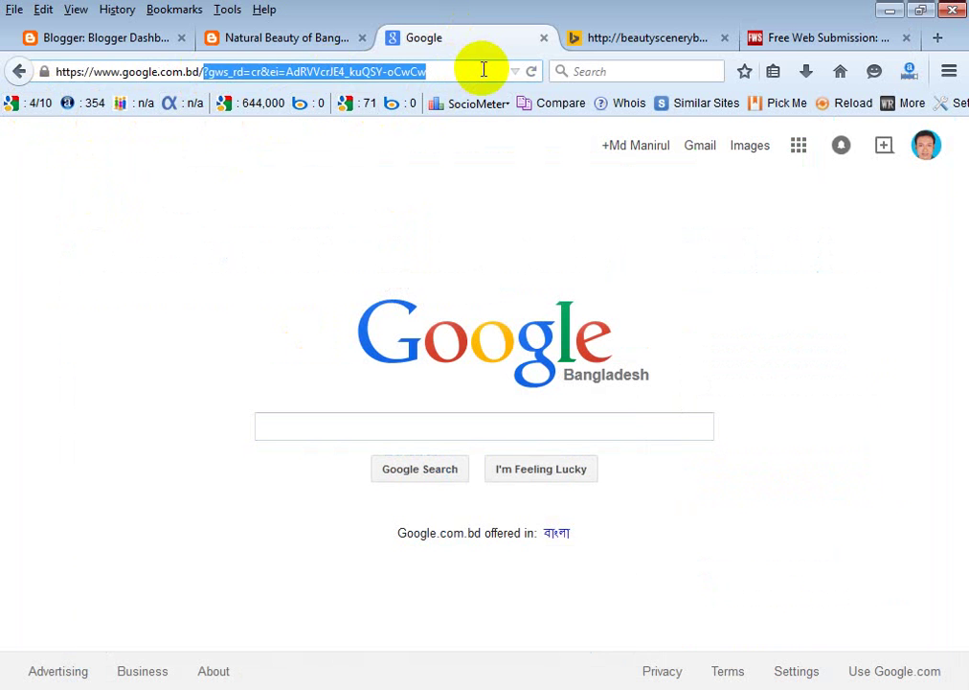
key("BackSpace")
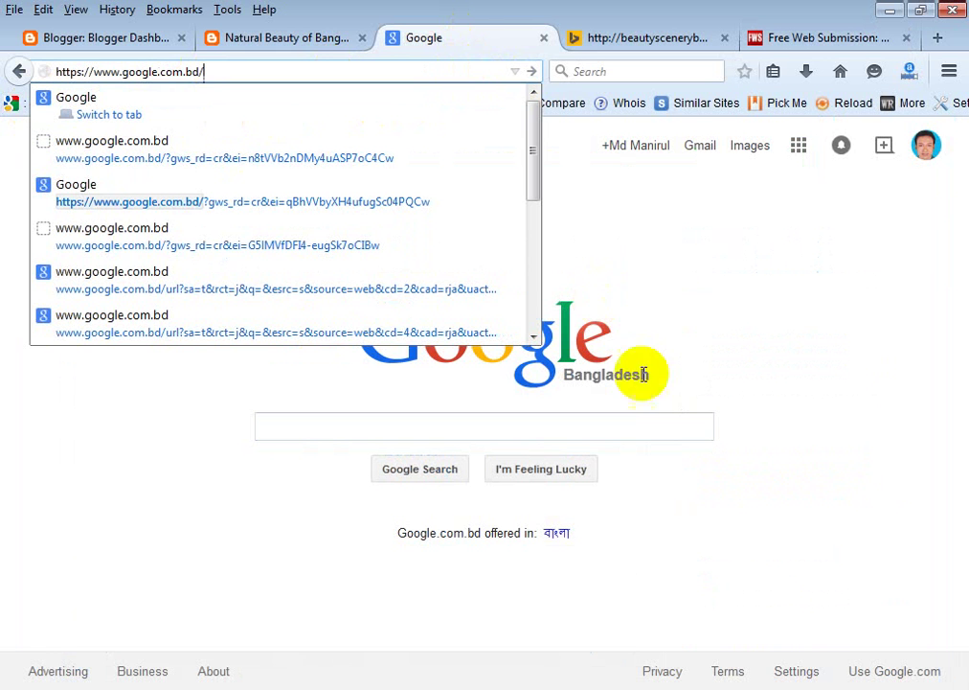
left_click(918, 666)
left_click(892, 672)
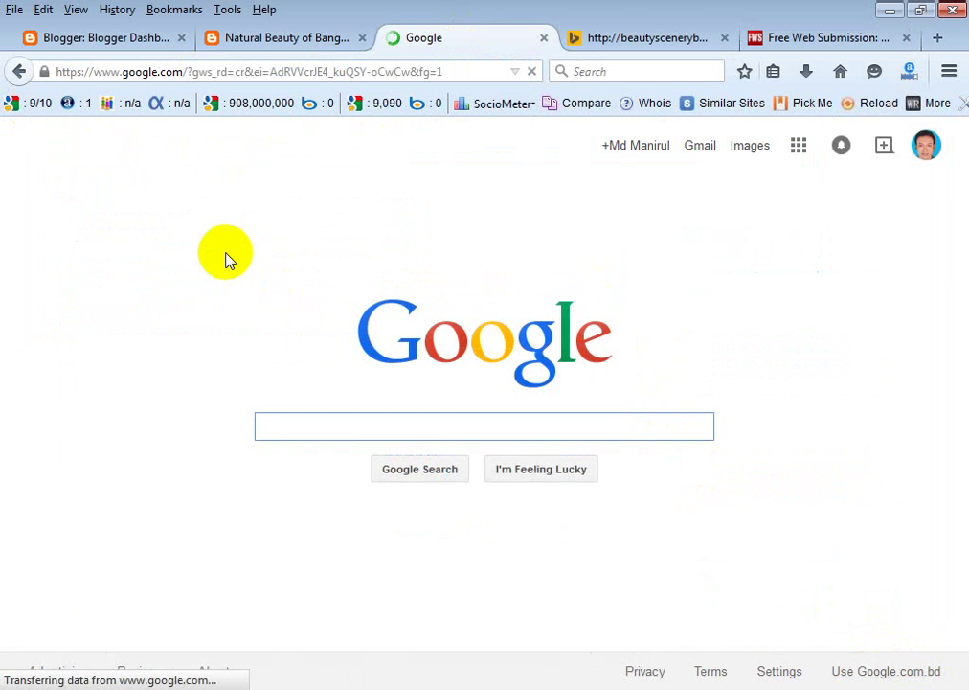
left_click(33, 103)
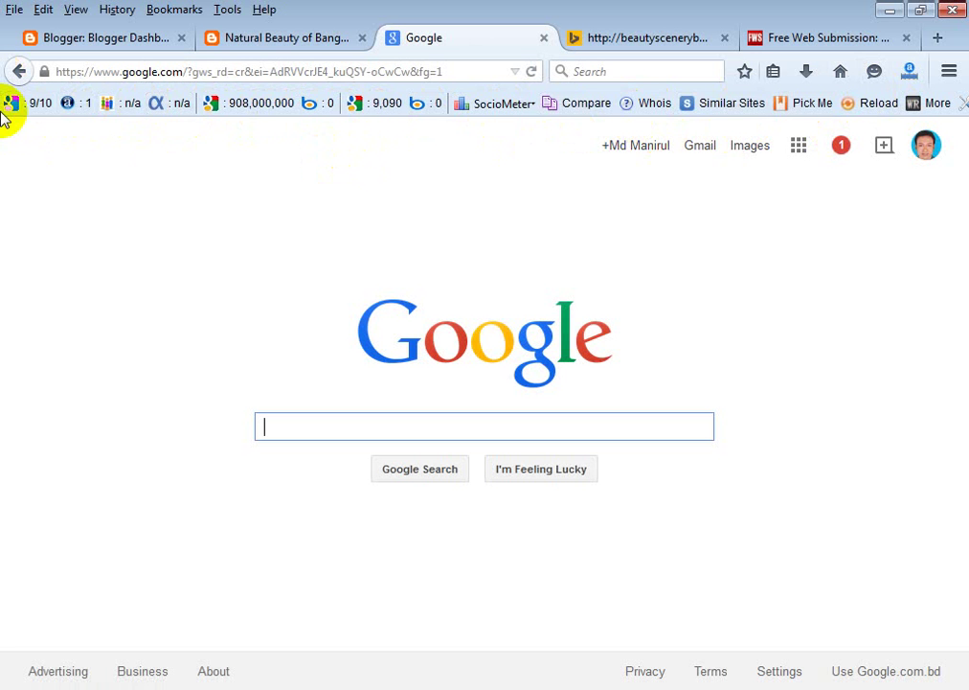
left_click(287, 45)
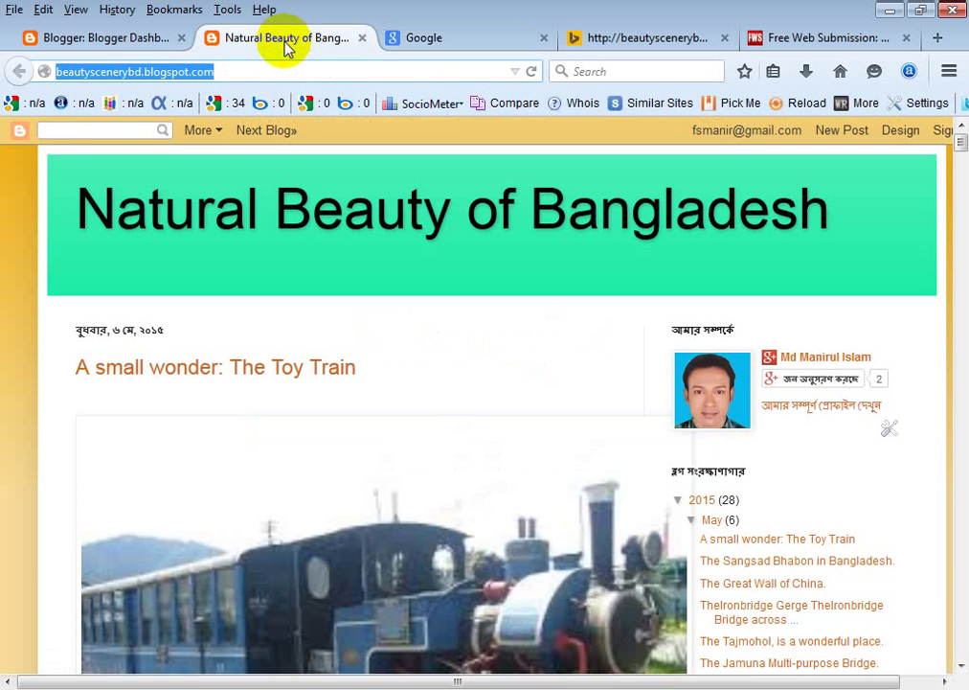
Show the Natural Beauty of Bangladesh home page and reload its SEO toolbar ranking figures.
left_click(283, 75)
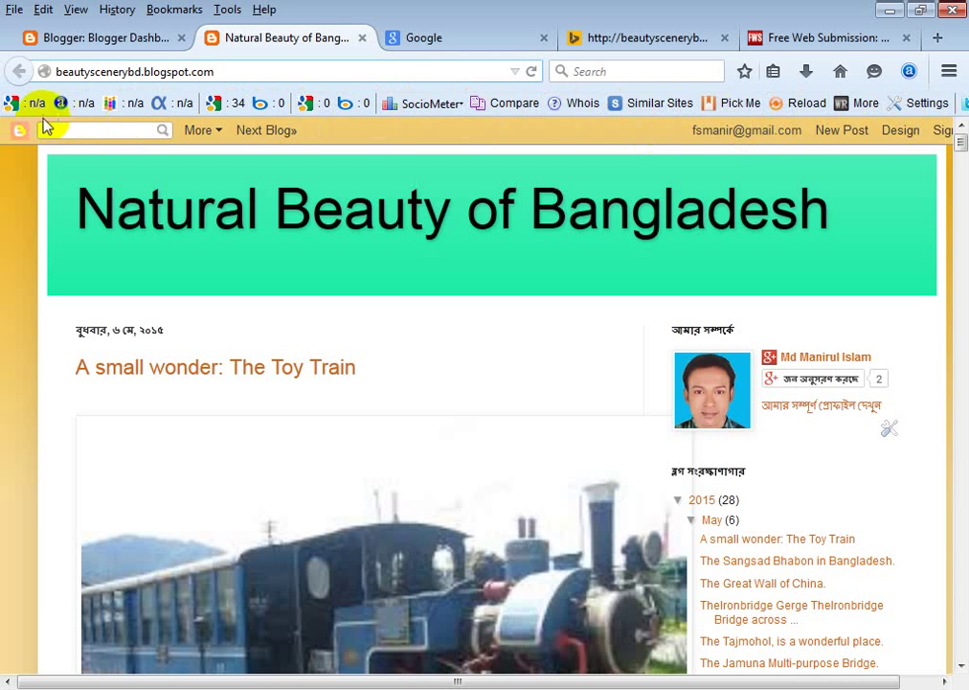
left_click(797, 105)
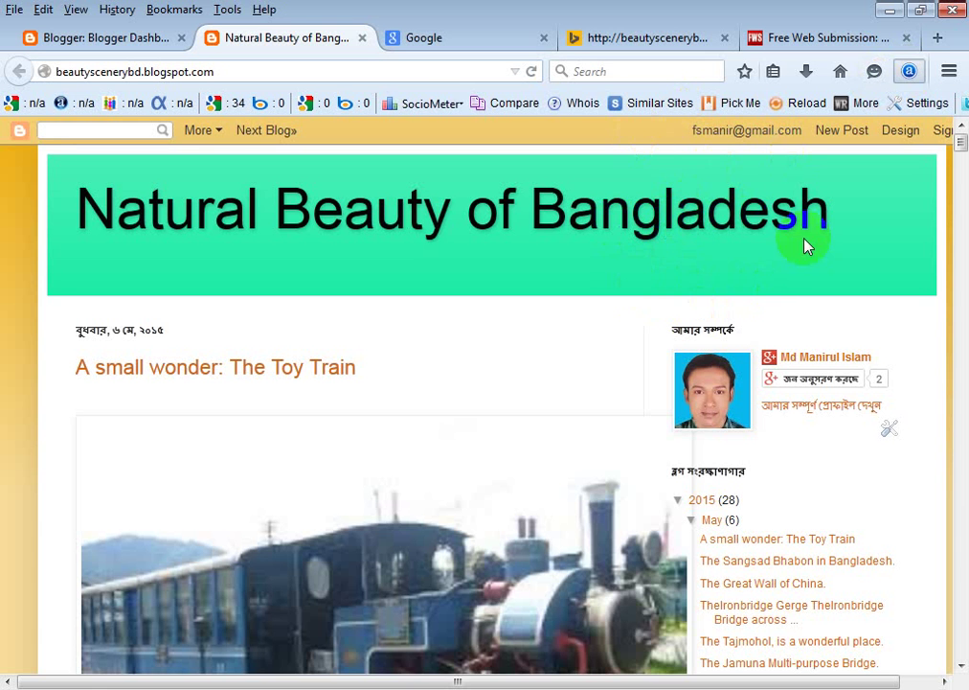
left_click(673, 189)
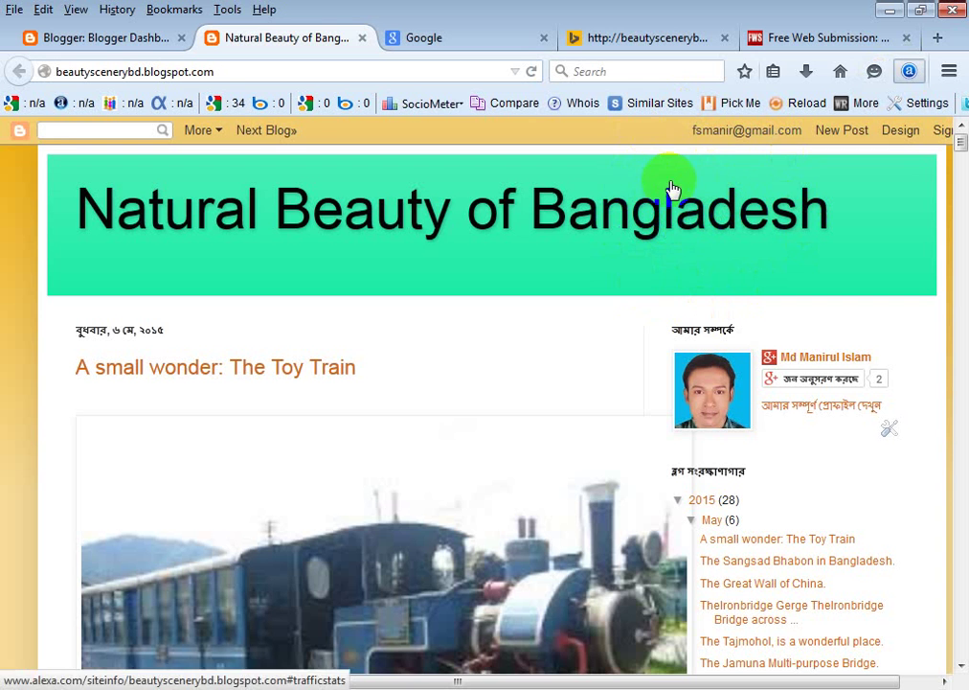
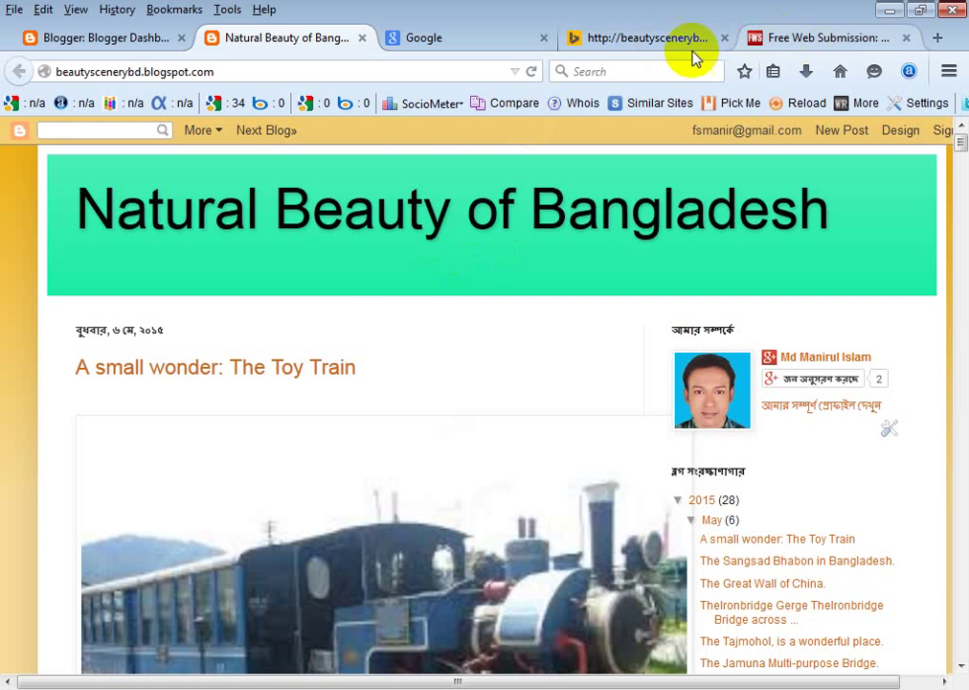
From FreeWebSubmission's top-50 list, open Bing's 'Submit your Site to Bing' page in a new tab.
left_click(846, 42)
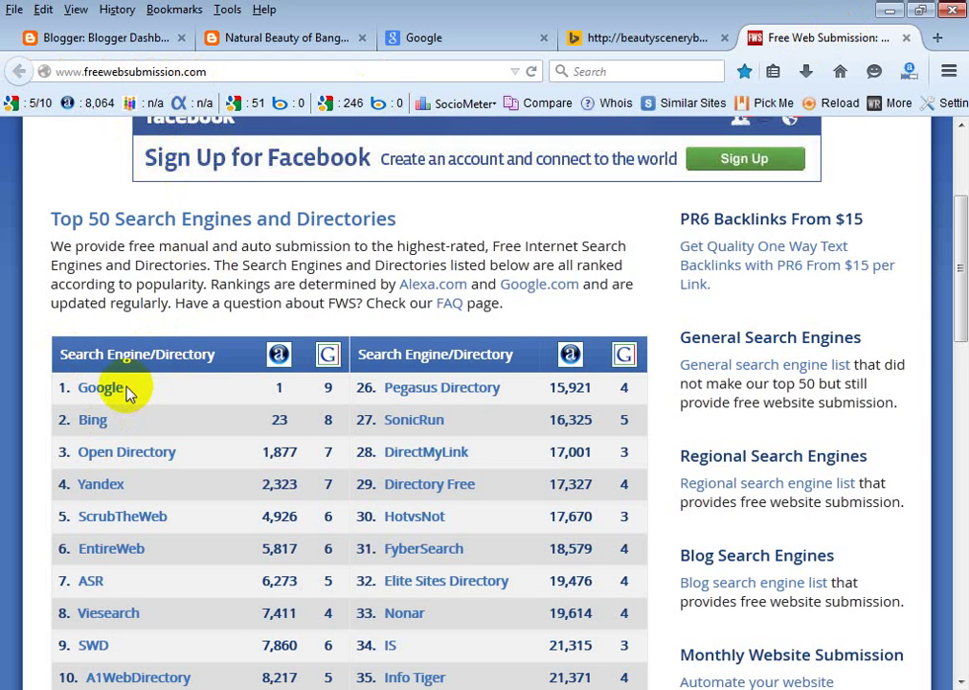
scroll(127, 392, "down", 1)
scroll(127, 388, "down", 1)
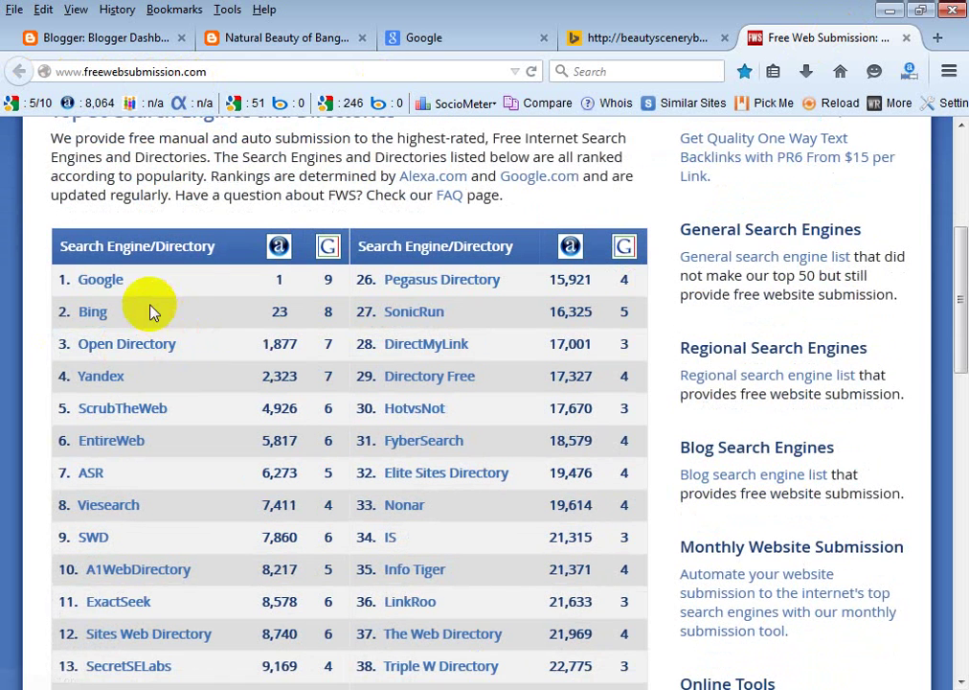
left_click(93, 313)
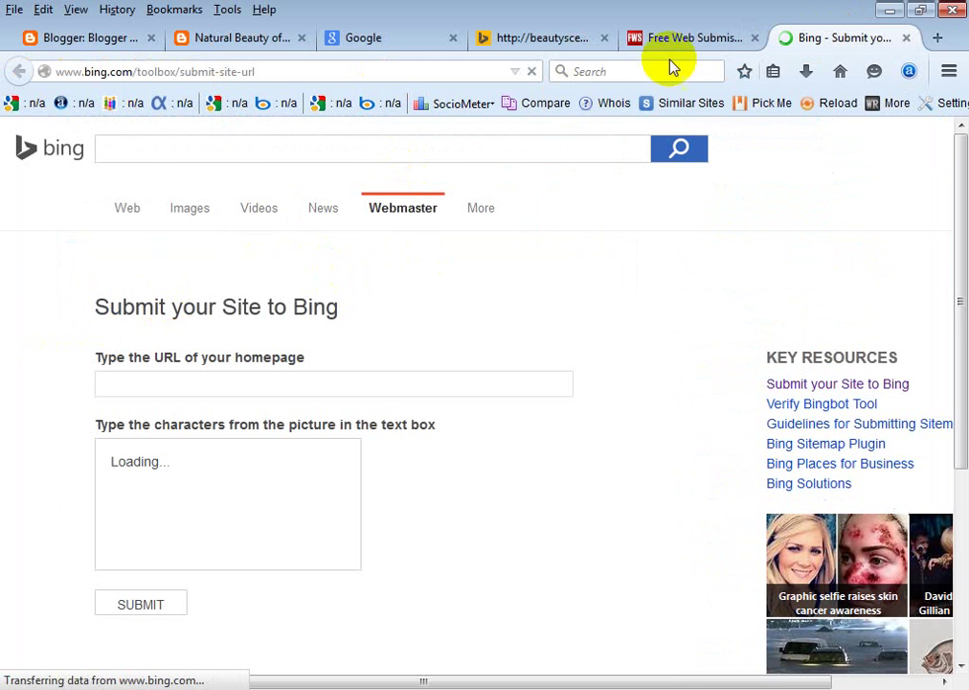
left_click(709, 38)
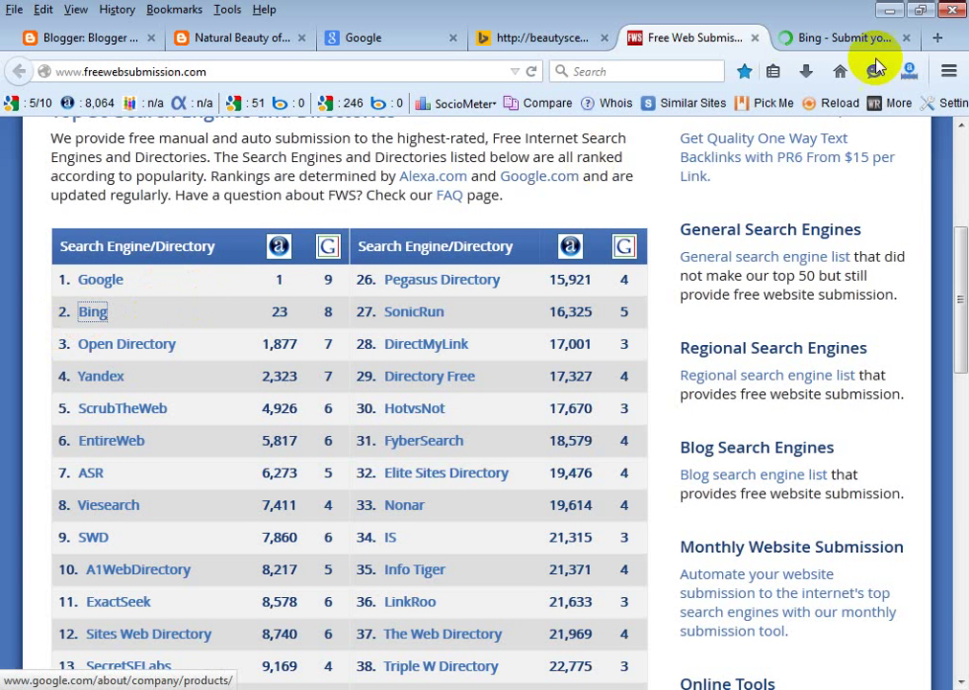
Look over Bing's Submit your Site form, starting at its homepage URL field.
left_click(848, 40)
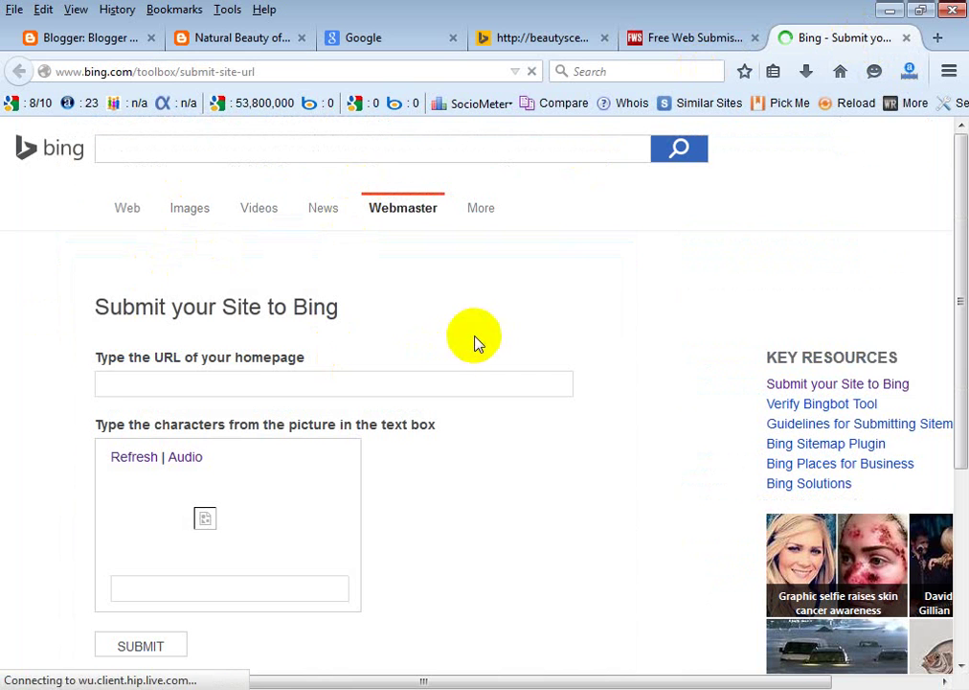
left_click(183, 381)
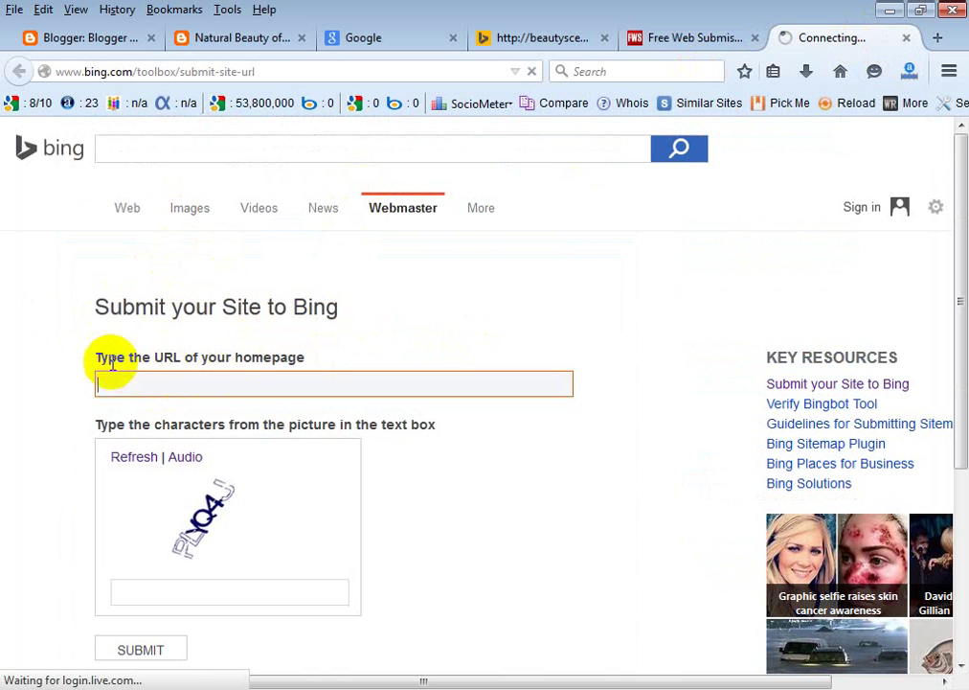
scroll(143, 385, "down", 2)
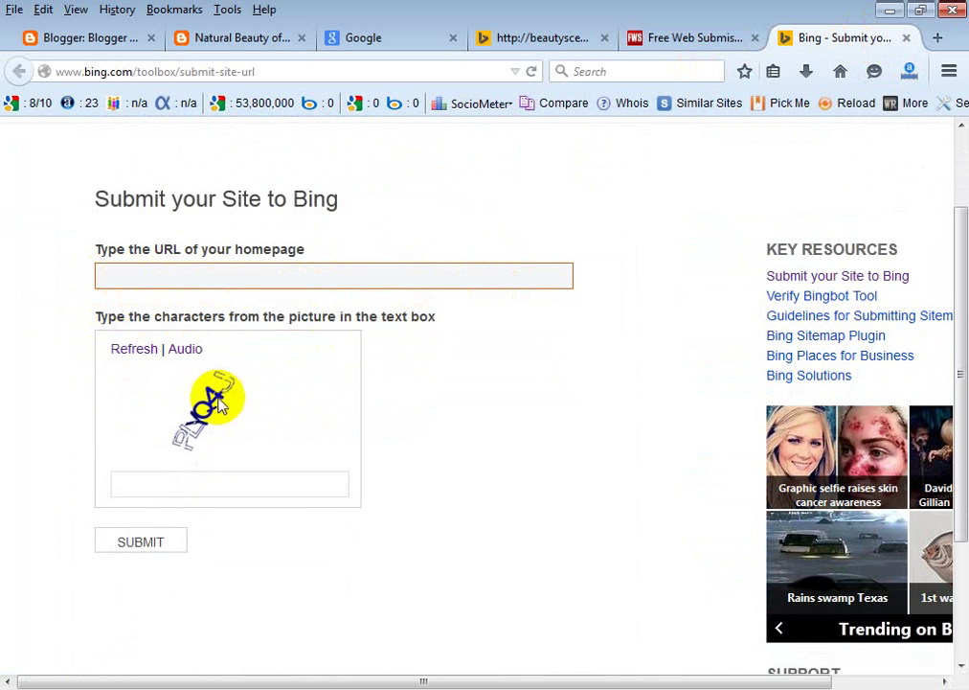
left_click(146, 542)
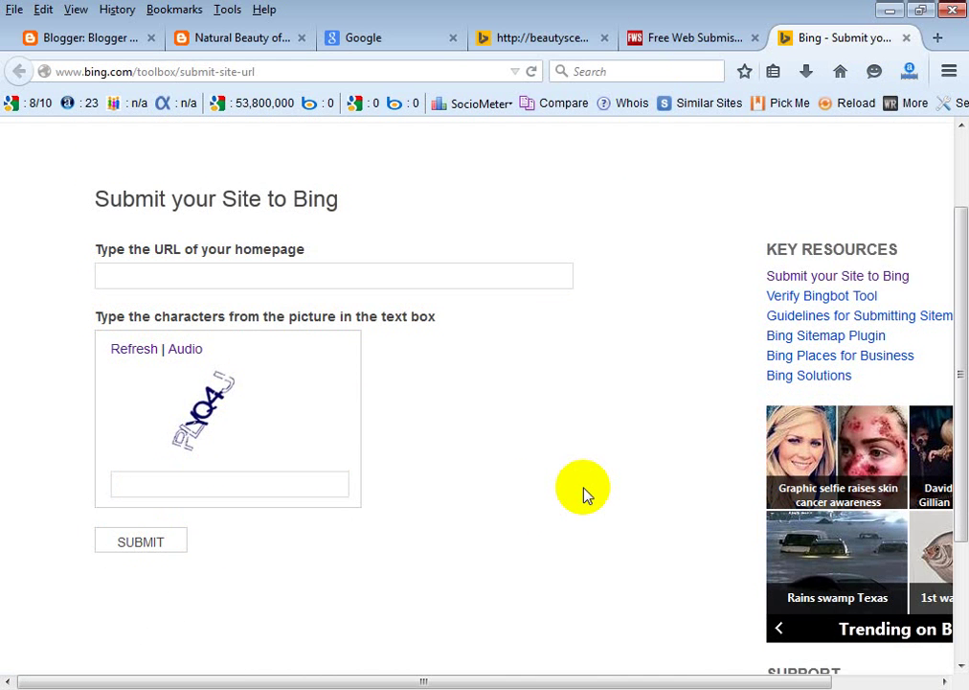
scroll(584, 493, "up", 2)
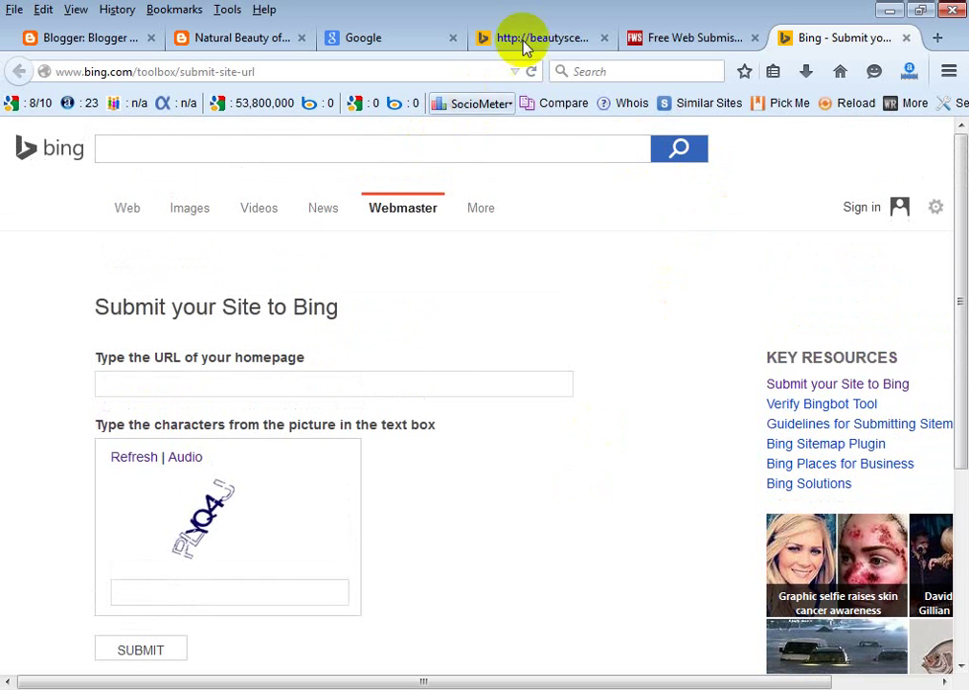
left_click(284, 38)
left_click_drag(234, 71, 34, 74)
key("ctrl+c")
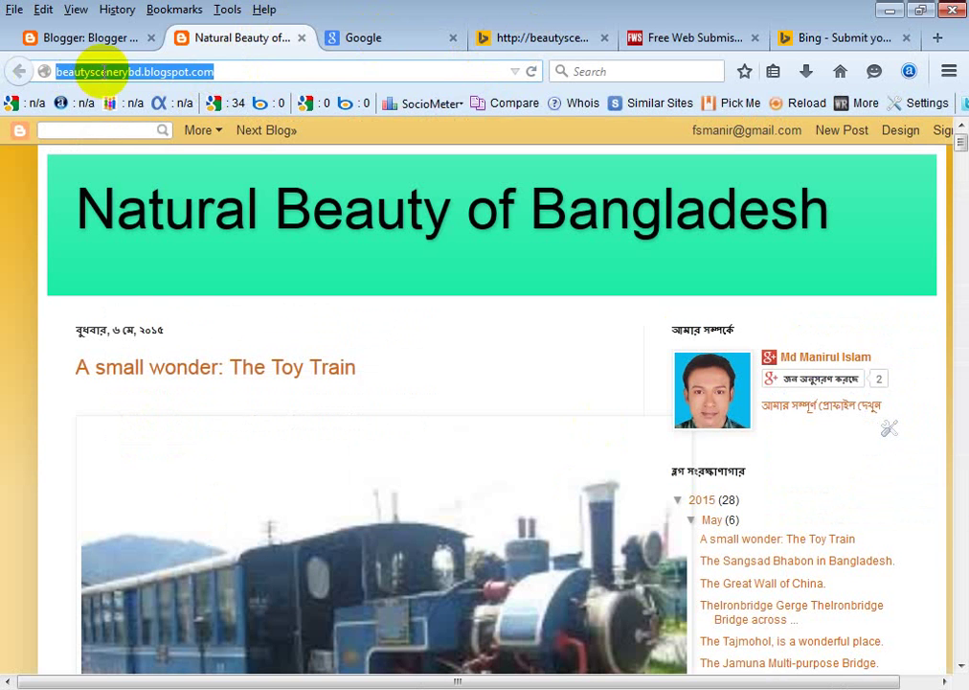
right_click(130, 74)
left_click(177, 135)
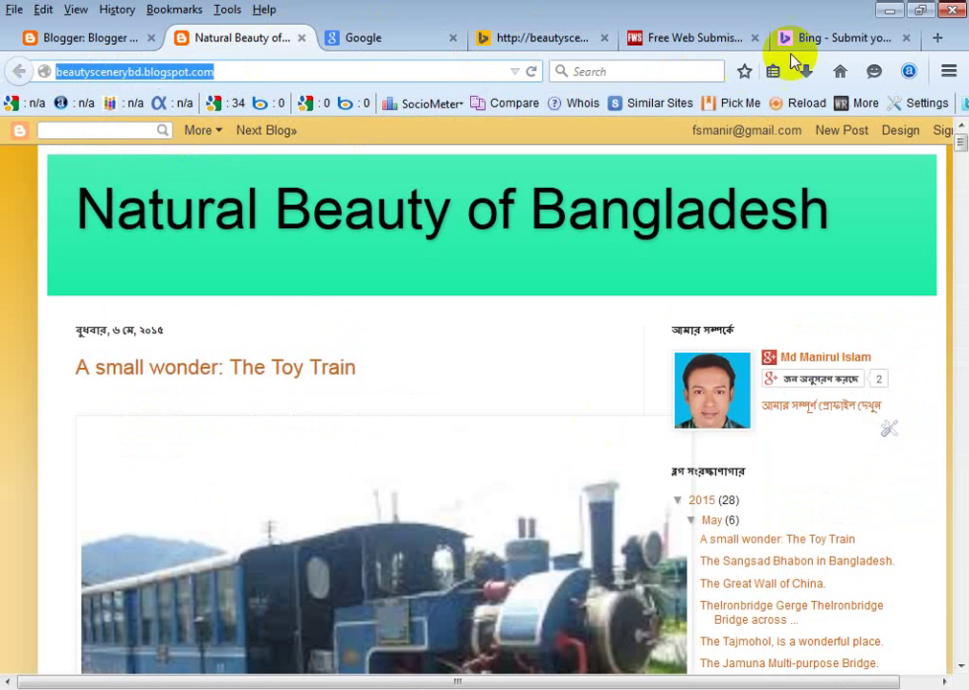
left_click(826, 40)
left_click(227, 384)
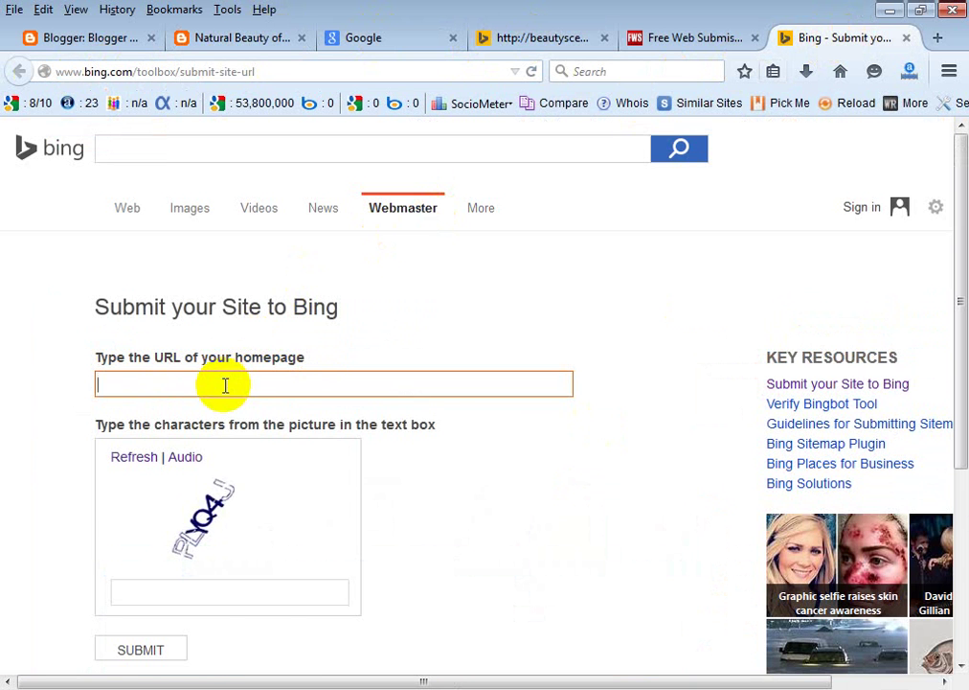
right_click(227, 386)
left_click(282, 468)
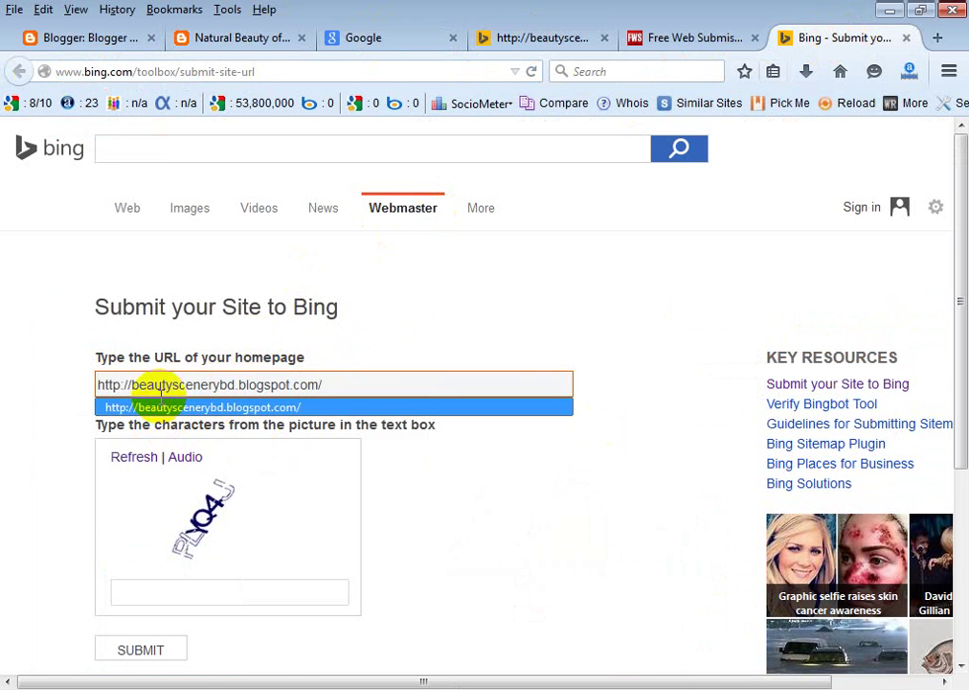
left_click(215, 409)
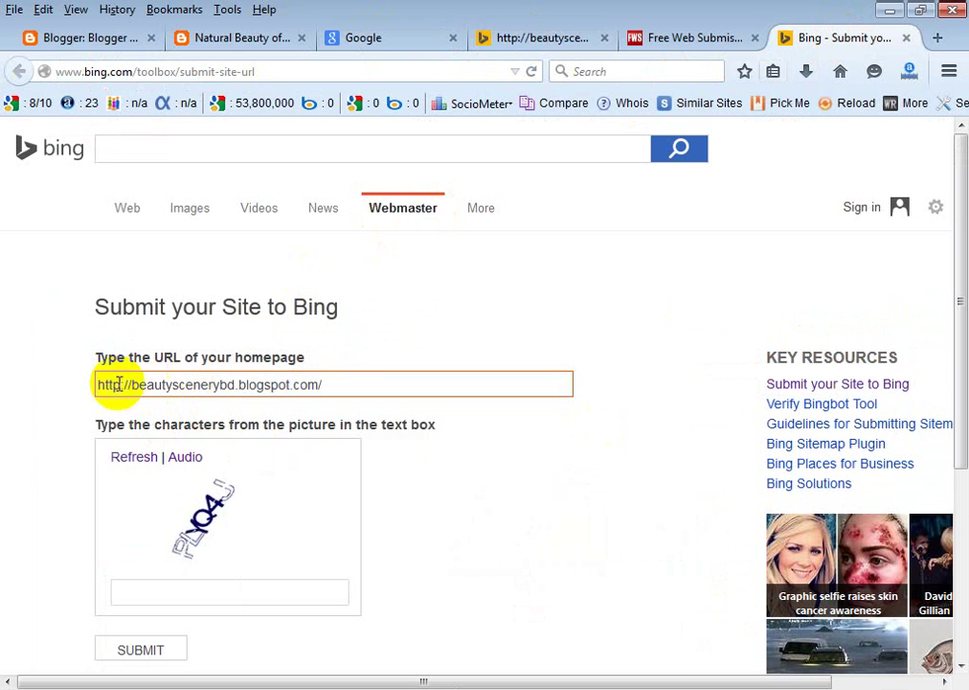
Enter the captcha characters shown and submit the blog's homepage to Bing.
left_click(563, 471)
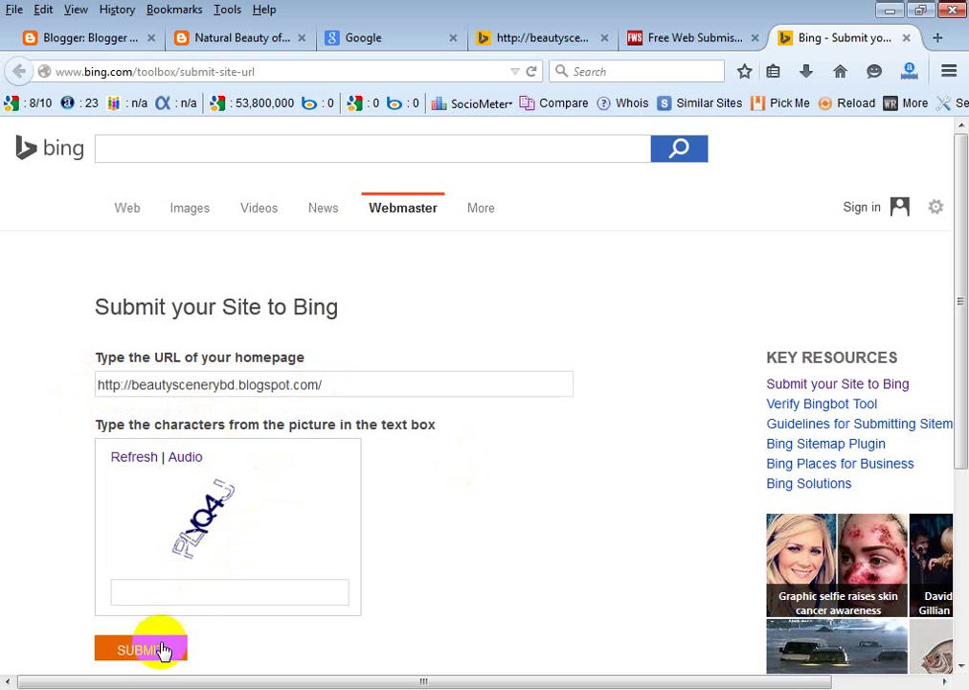
left_click(190, 593)
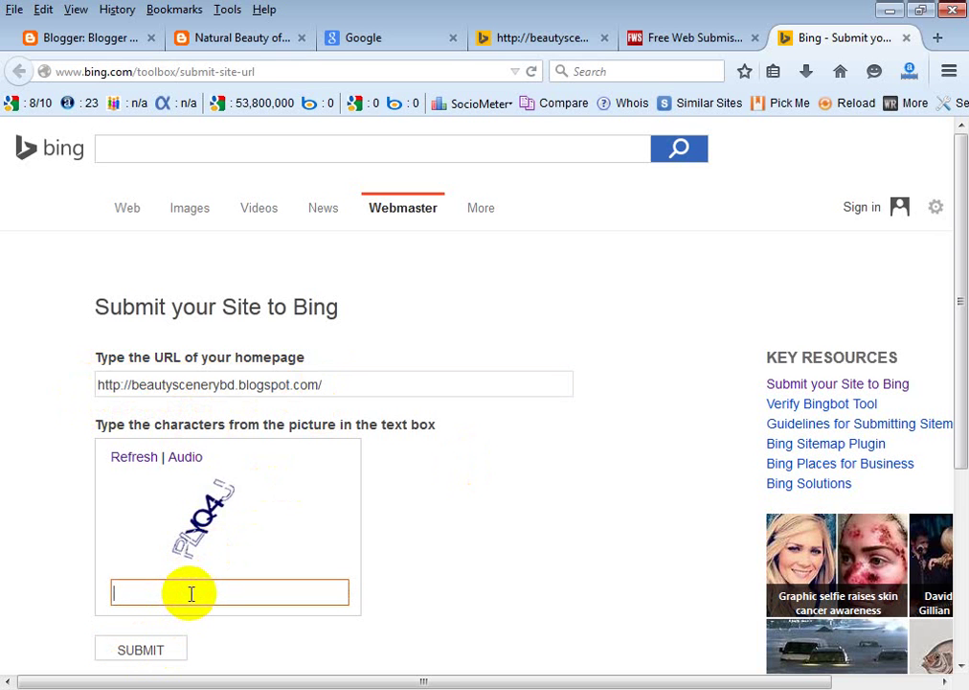
type("PLYQ4J")
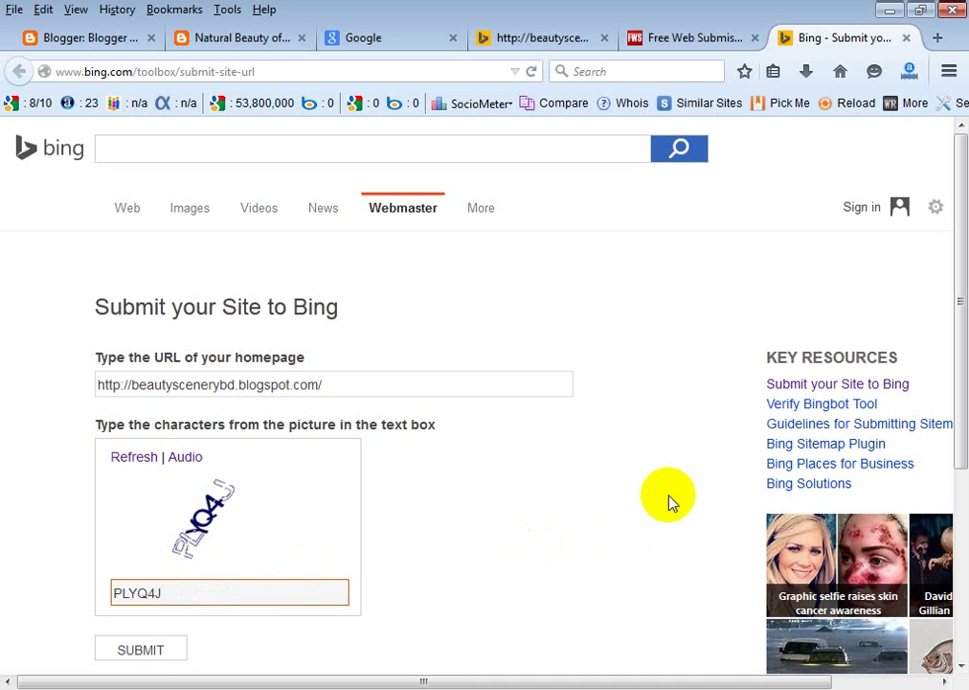
scroll(667, 504, "down", 2)
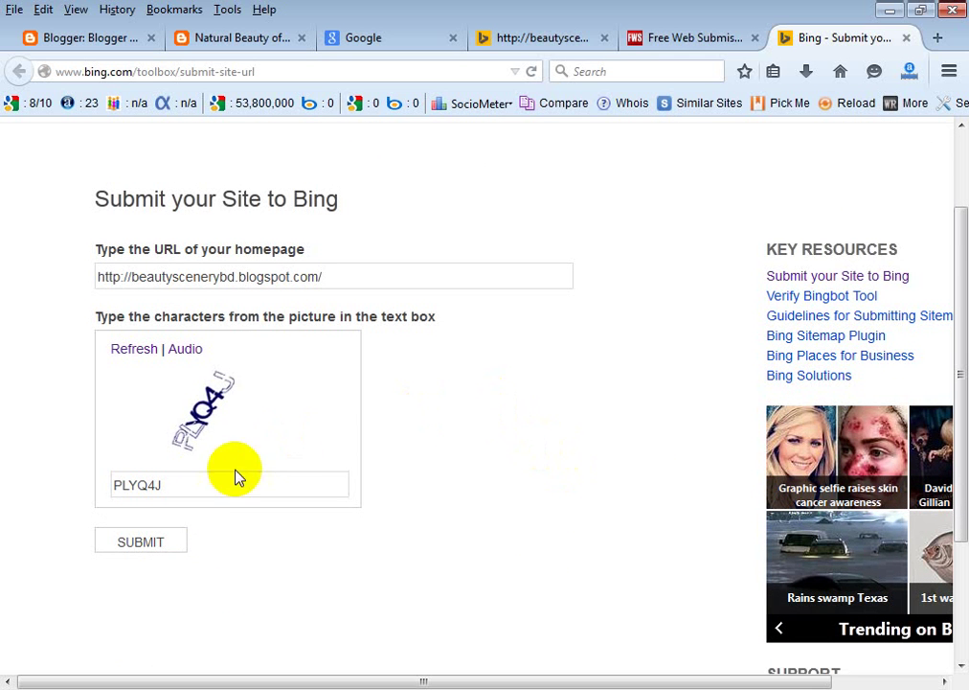
left_click(135, 543)
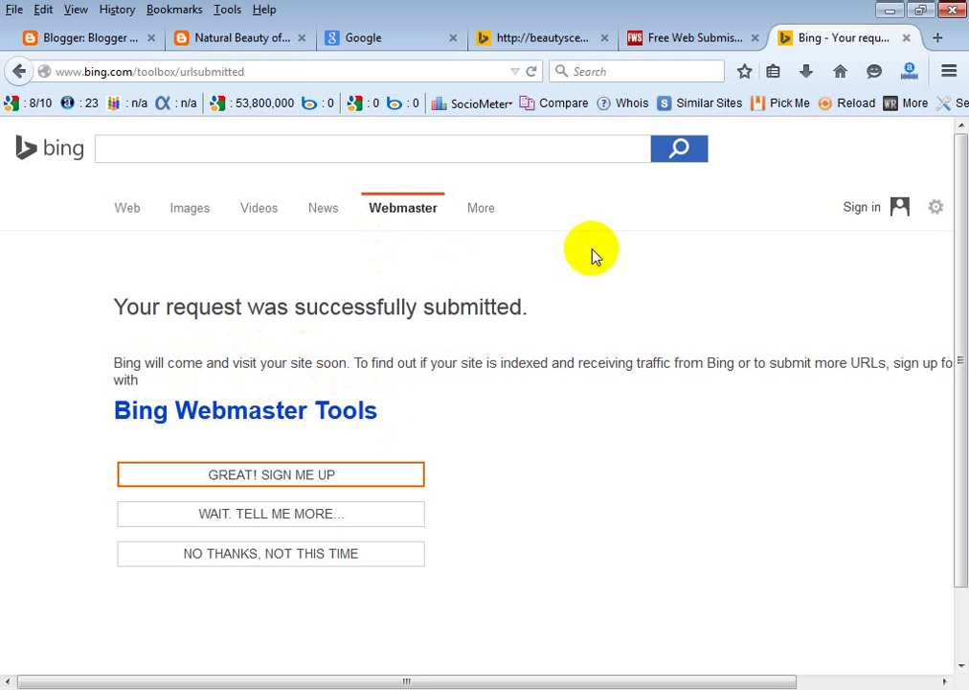
Switch to the Google homepage tab once Bing confirms the submission.
left_click(374, 39)
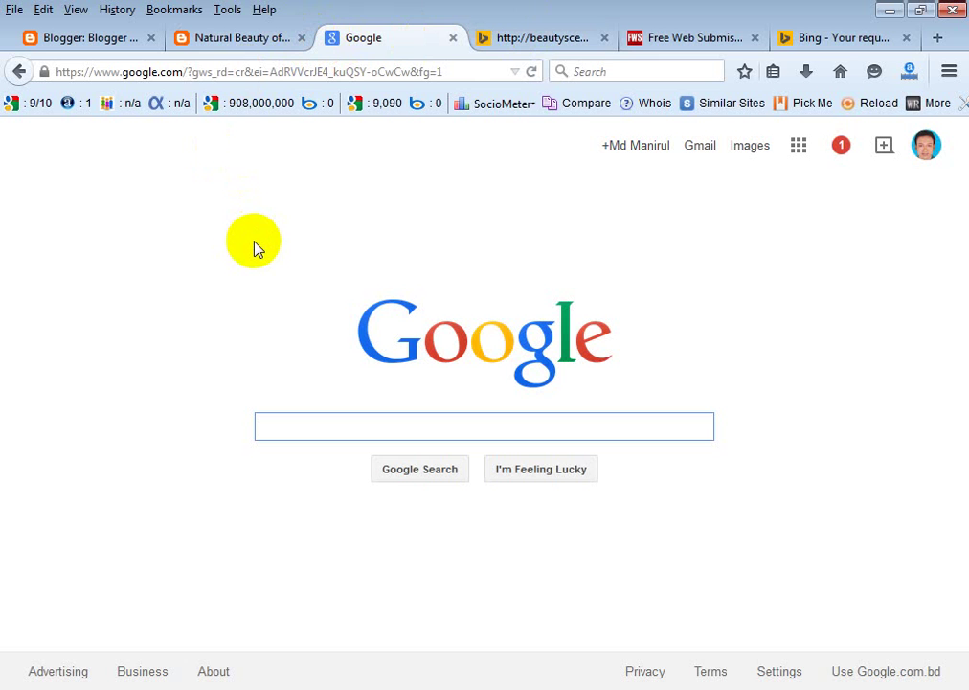
Recheck Bing's submission confirmation, then return to the FreeWebSubmission engine list.
left_click(833, 38)
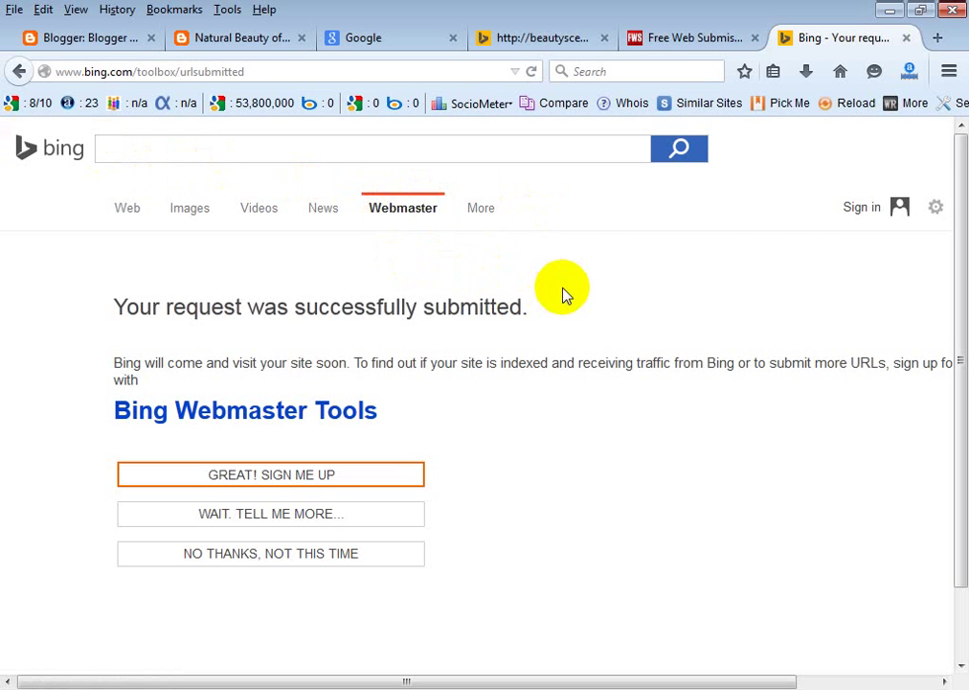
left_click(670, 40)
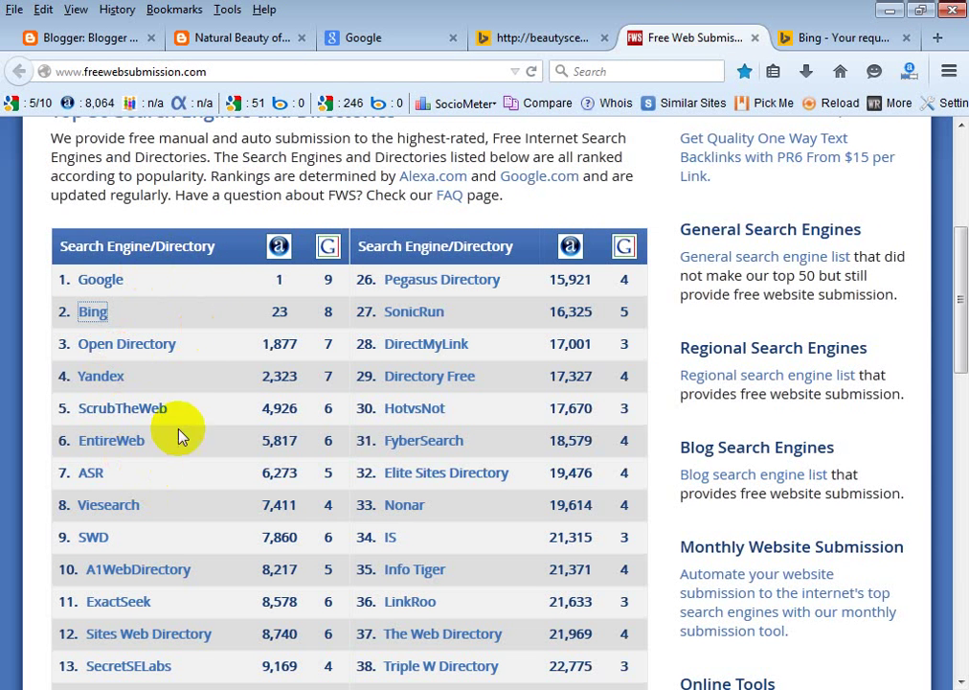
Scroll up the list and switch back to Bing's 'request successfully submitted' page.
scroll(390, 255, "up", 2)
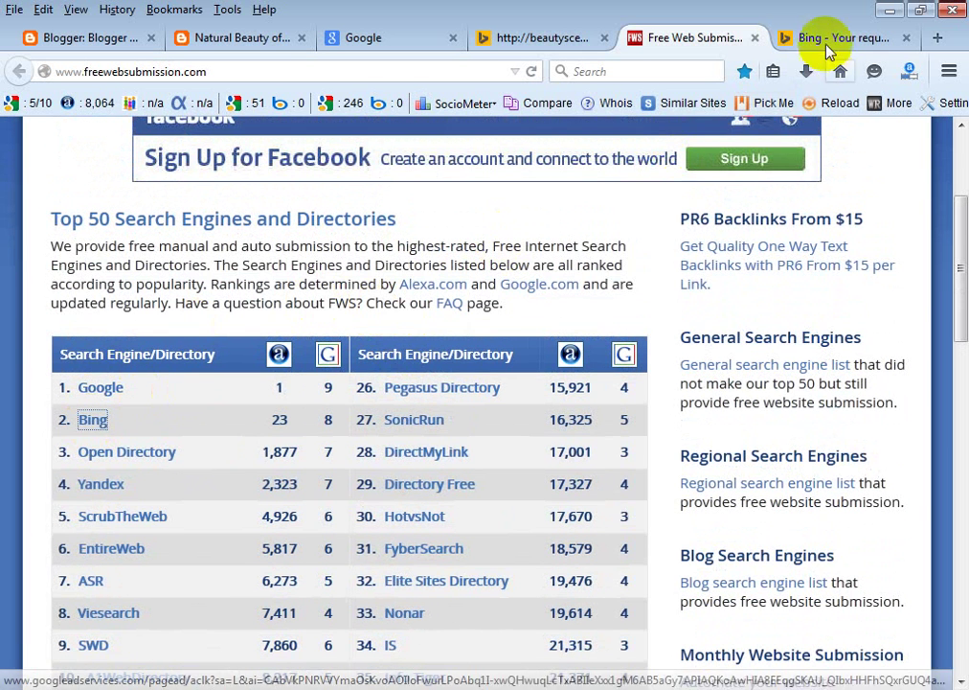
left_click(828, 42)
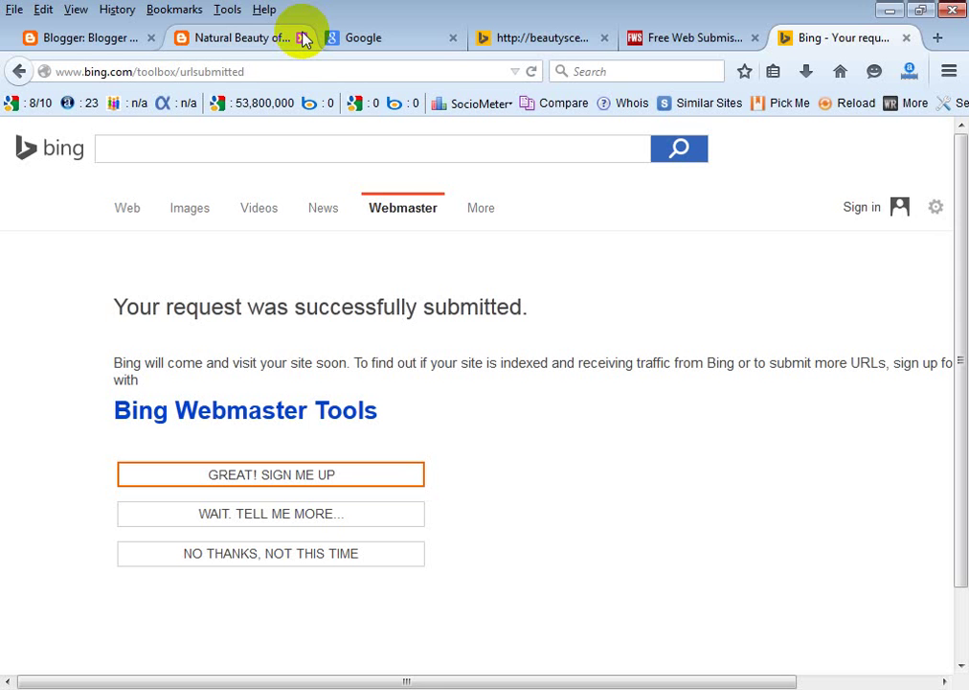
Accept Bing's GREAT! SIGN ME UP offer, retrying until the Microsoft login begins loading.
left_click(385, 40)
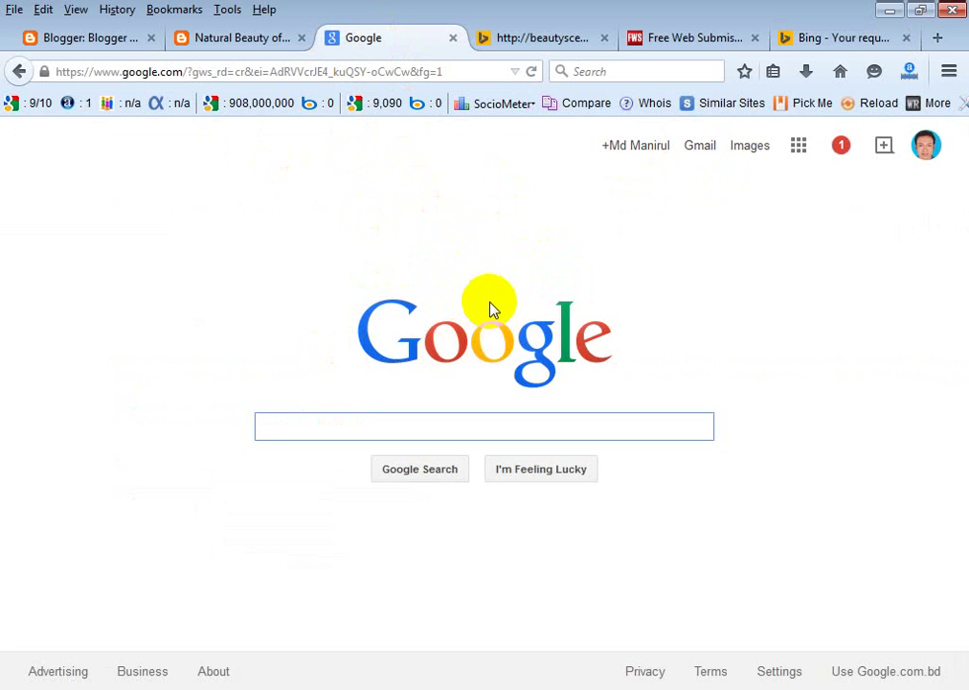
left_click(821, 37)
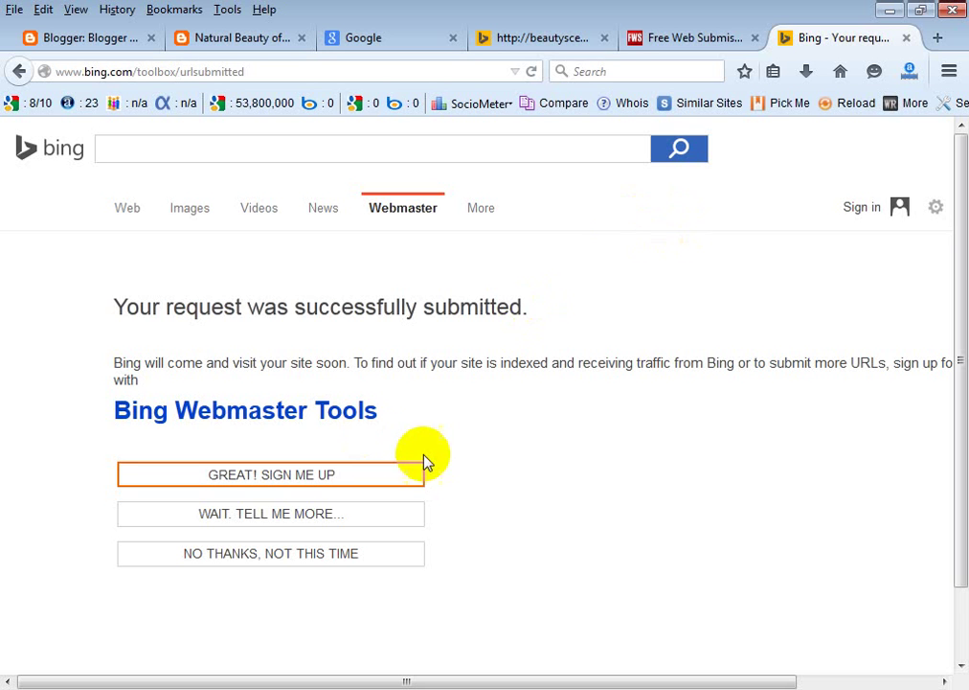
left_click(233, 479)
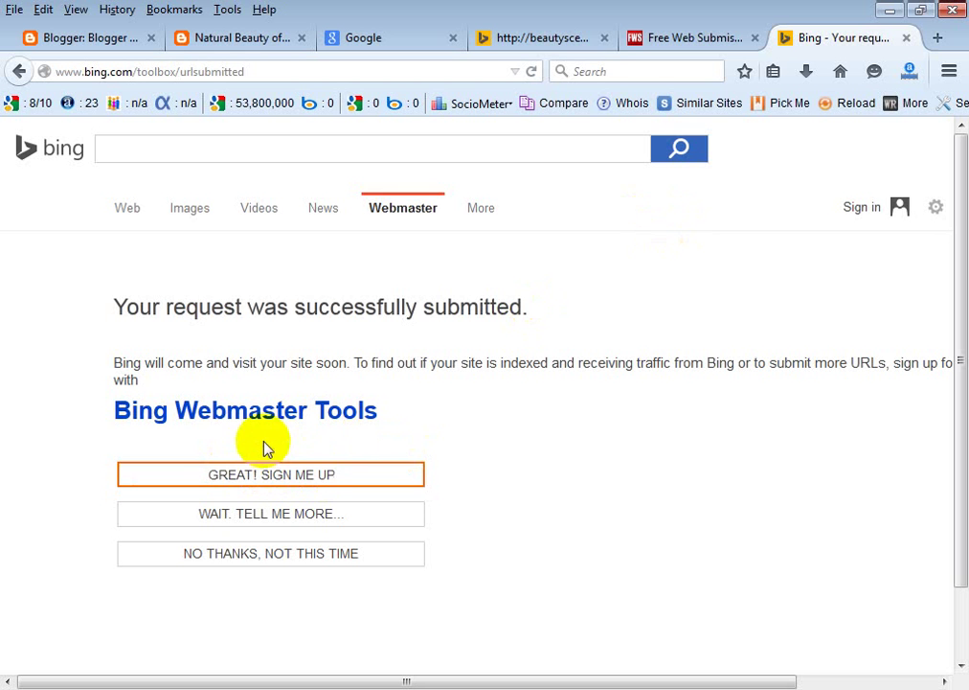
left_click(286, 474)
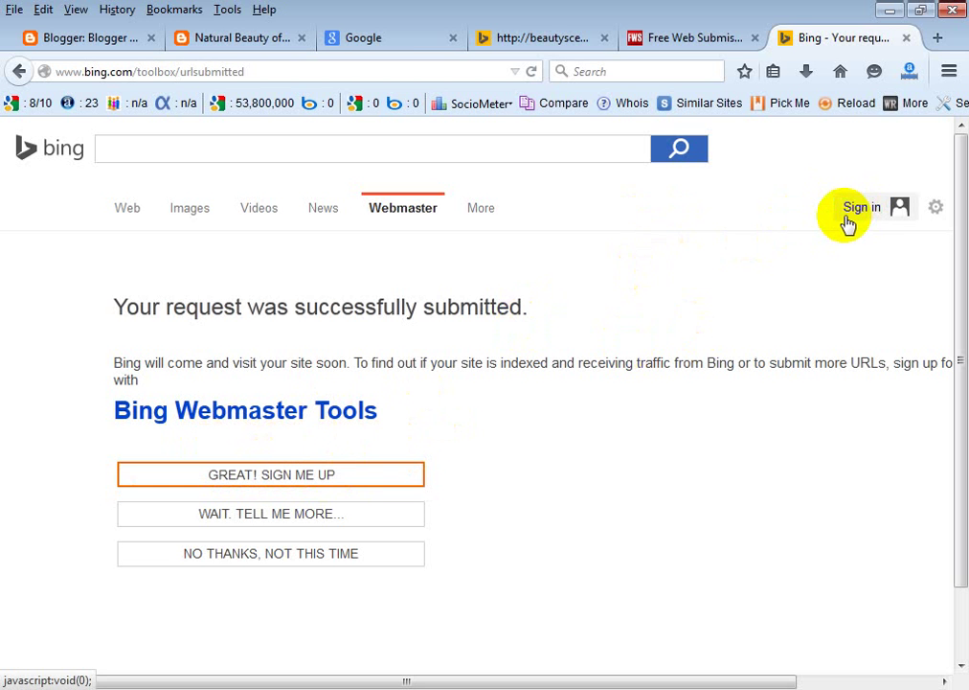
left_click(342, 483)
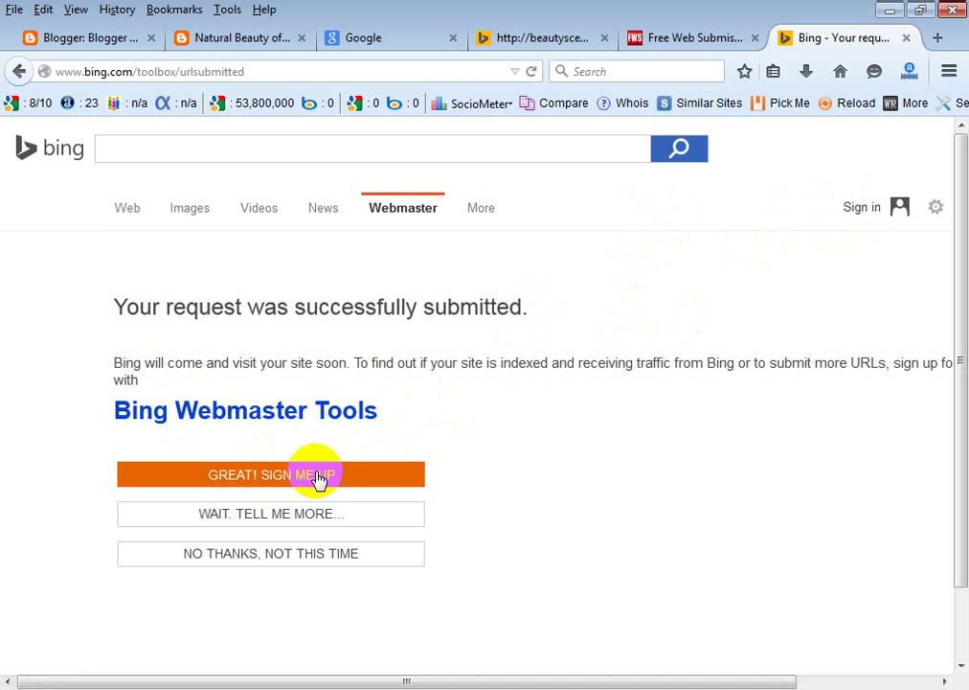
left_click(302, 476)
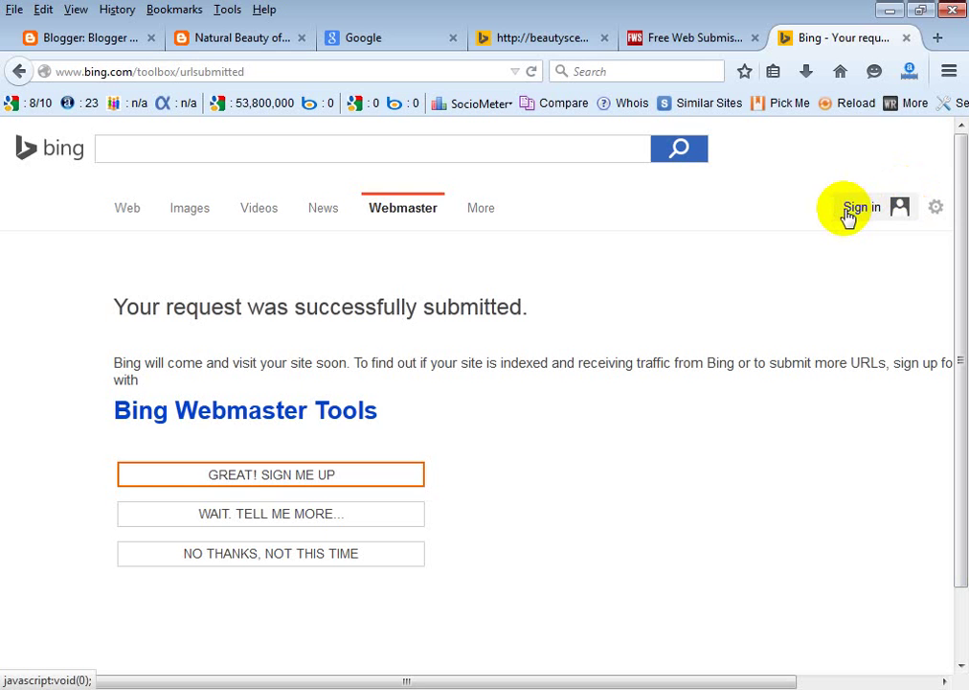
left_click(357, 486)
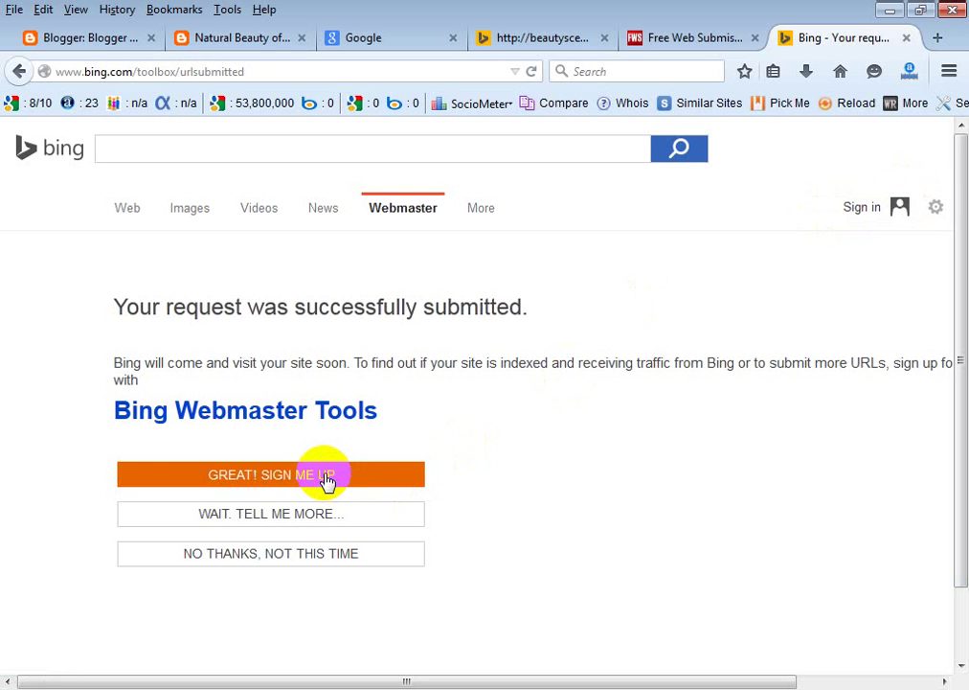
left_click(271, 482)
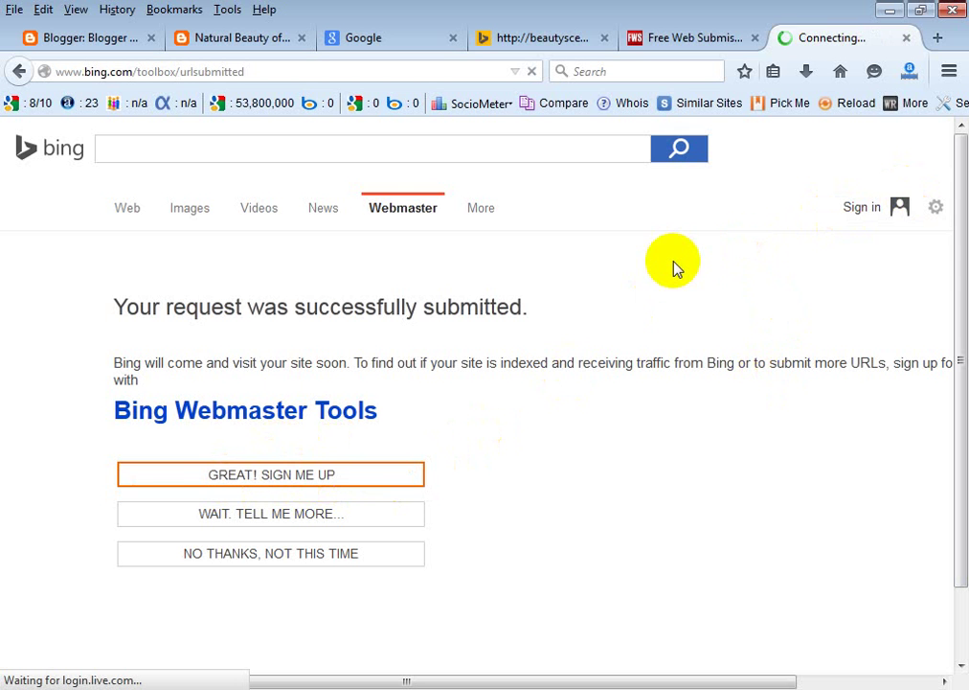
Load the login.live.com sign-in page for Bing and scroll down to its sign-up link.
right_click(862, 215)
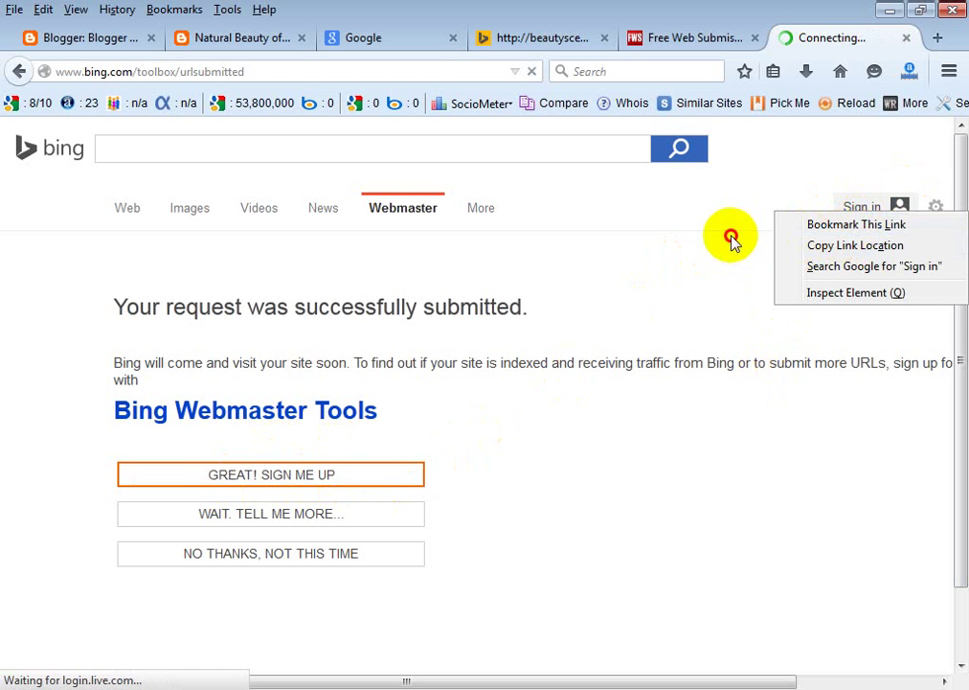
left_click(860, 214)
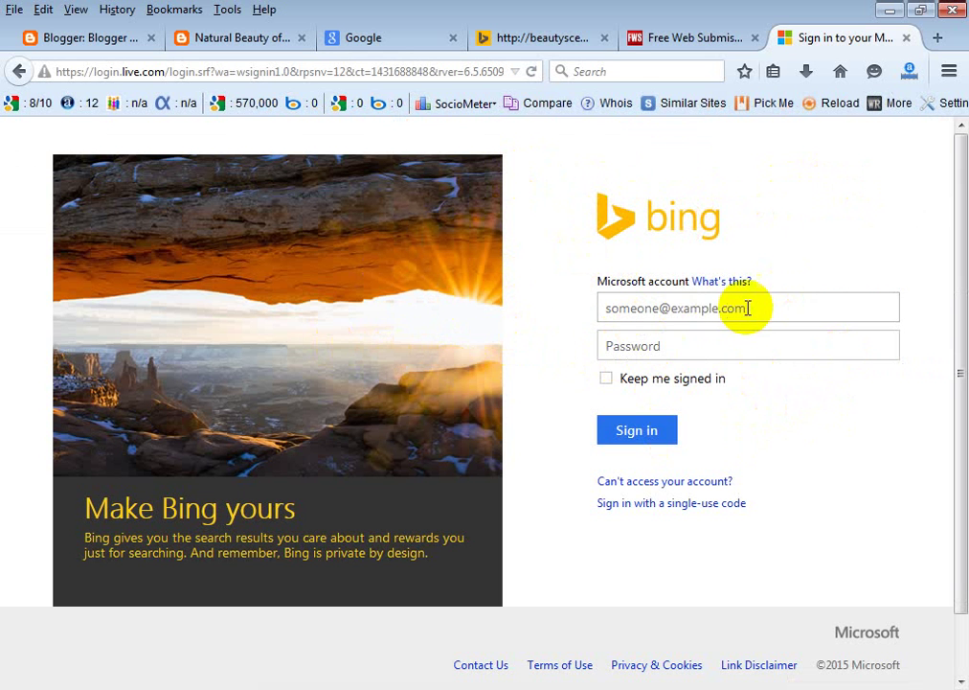
left_click_drag(738, 308, 599, 314)
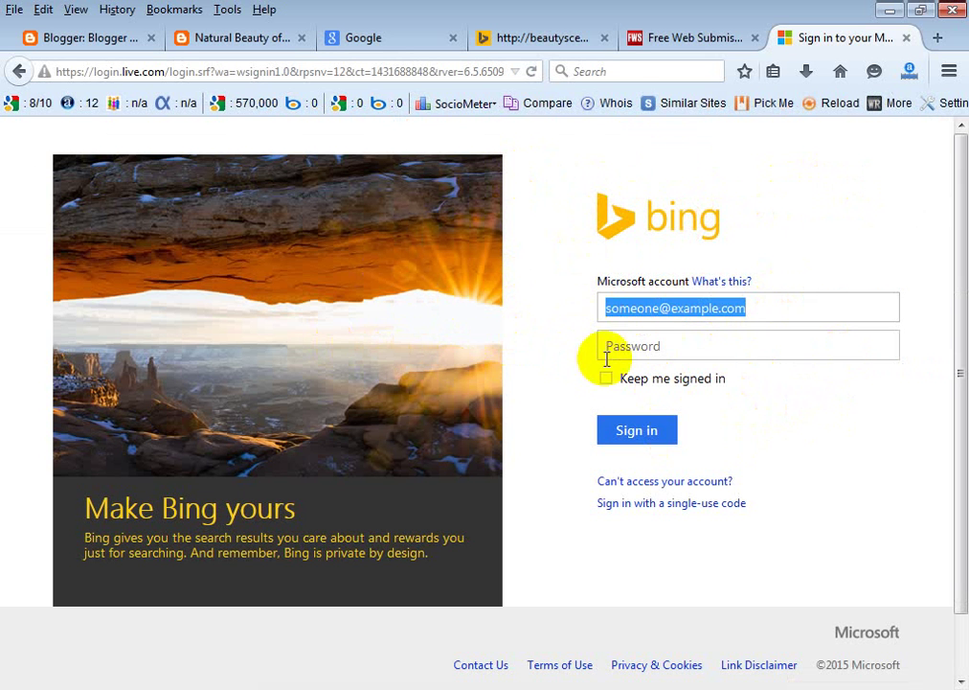
left_click_drag(721, 348, 579, 351)
left_click(700, 418)
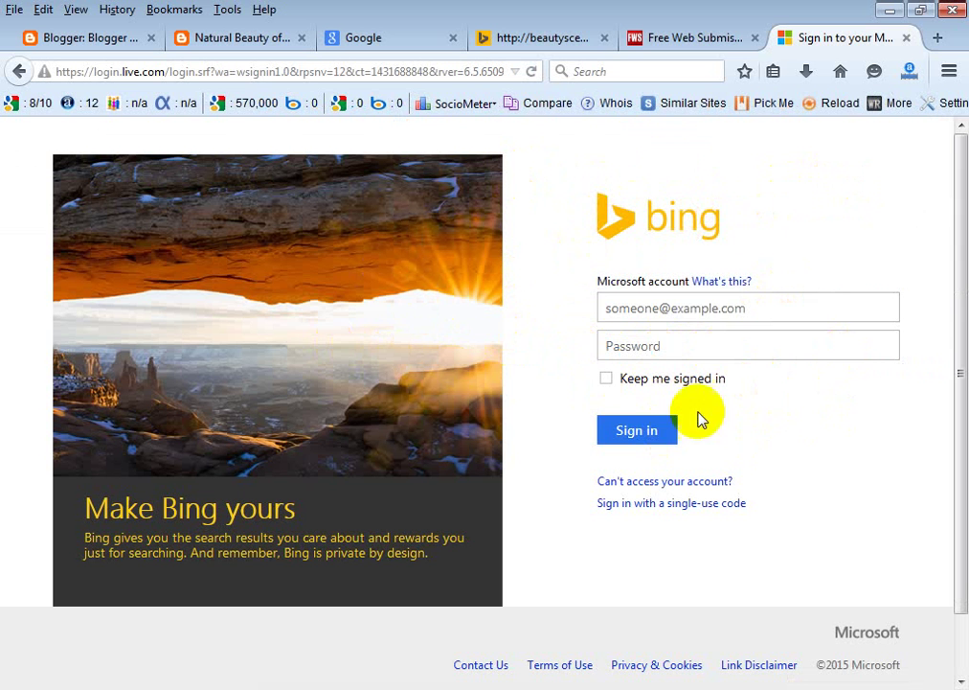
left_click(404, 39)
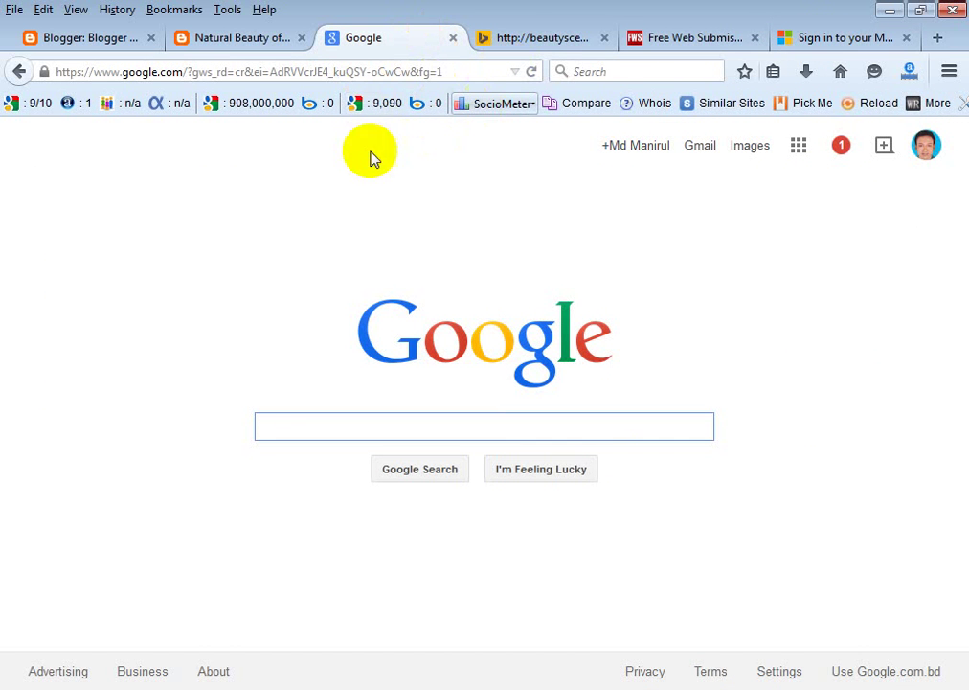
left_click(822, 43)
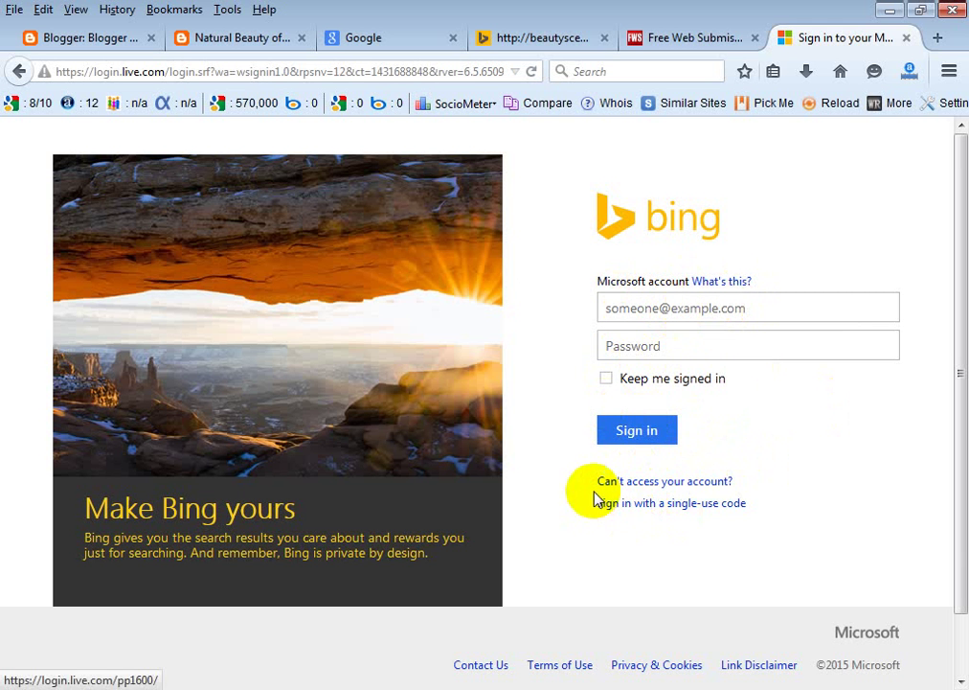
scroll(851, 411, "down", 1)
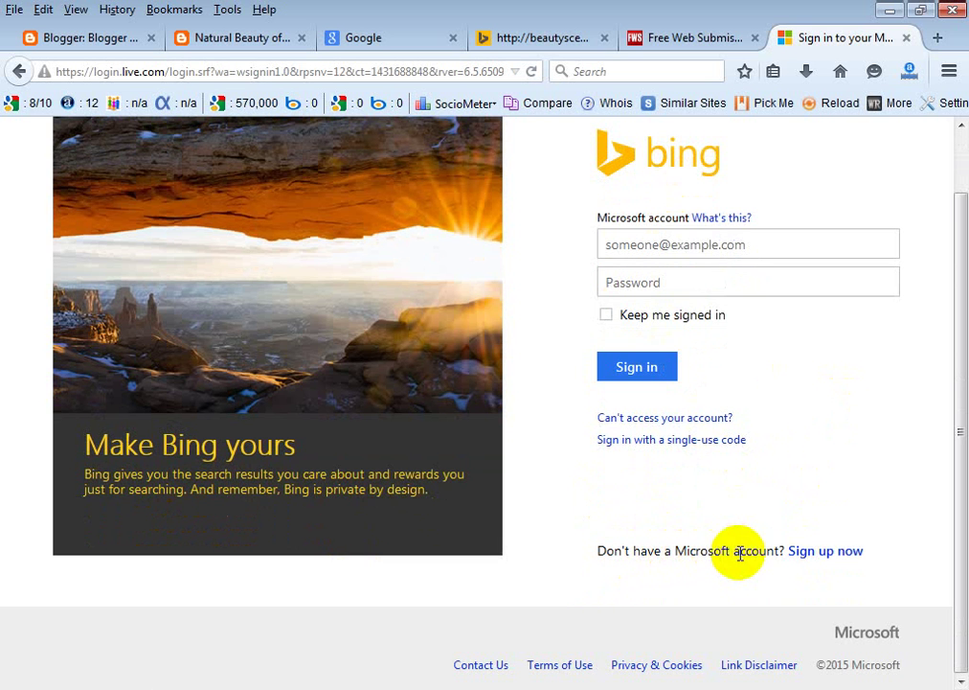
Start a new Microsoft account via Sign up now, then return to the FreeWebSubmission list.
left_click(832, 557)
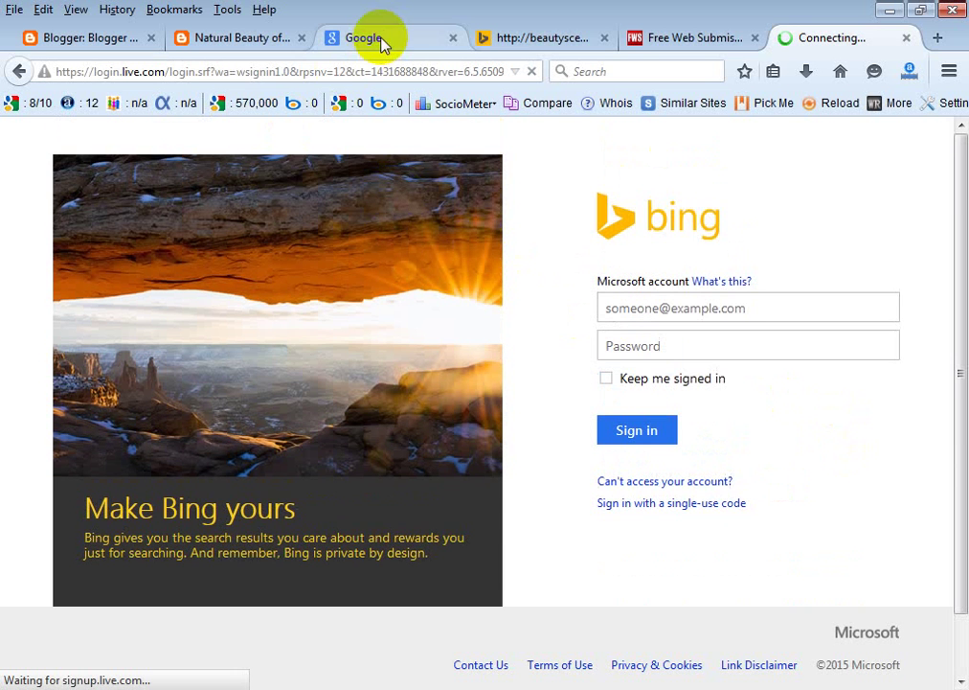
left_click(379, 38)
left_click(822, 38)
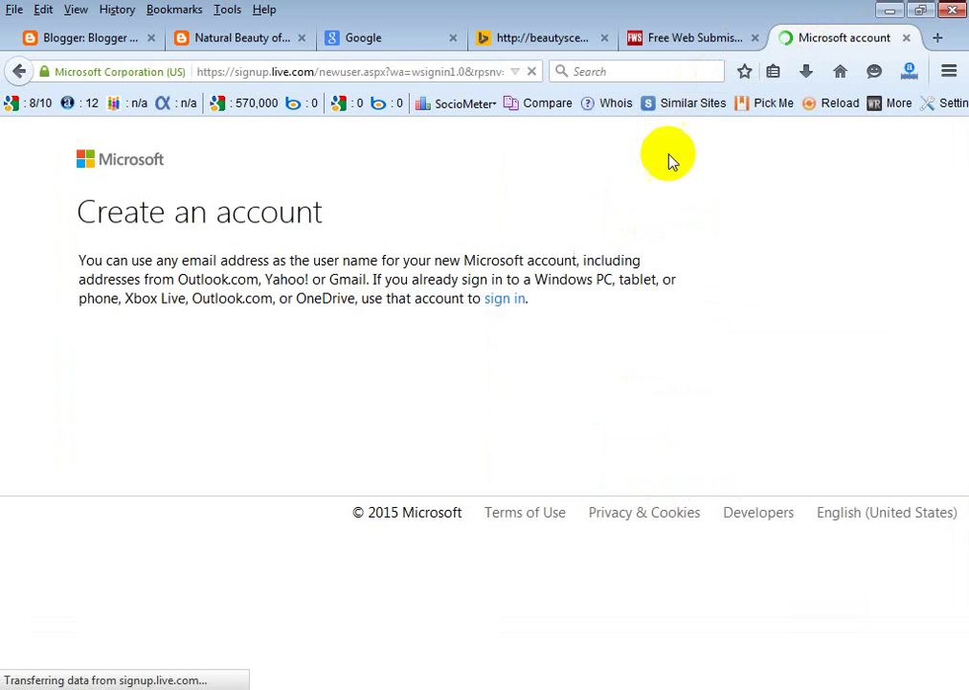
left_click(687, 38)
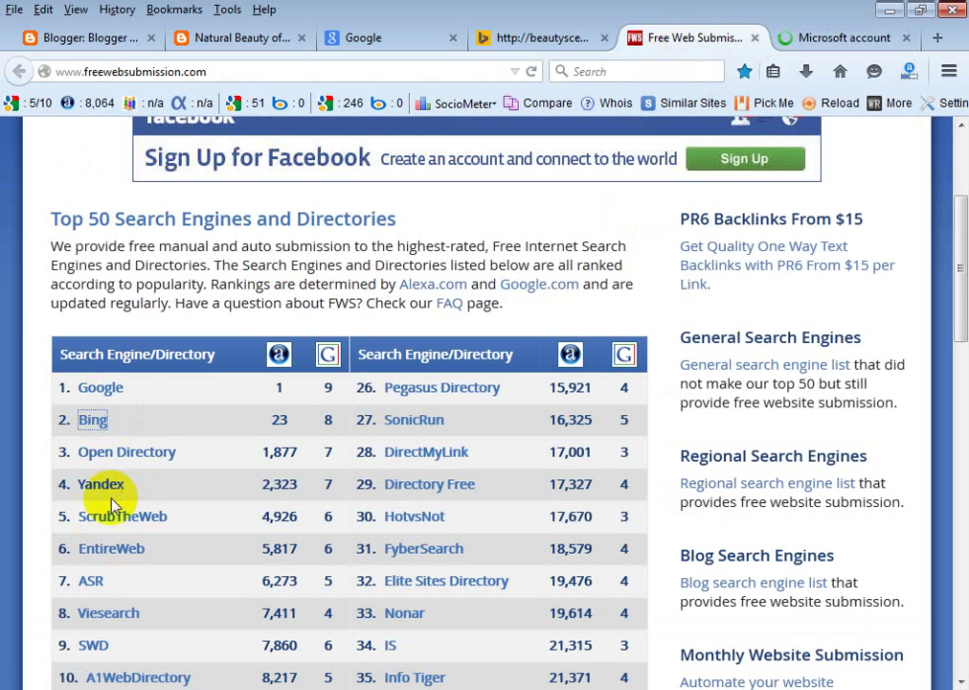
Open Bing's site-submission page from the top-50 engine list in a new tab.
scroll(112, 526, "down", 2)
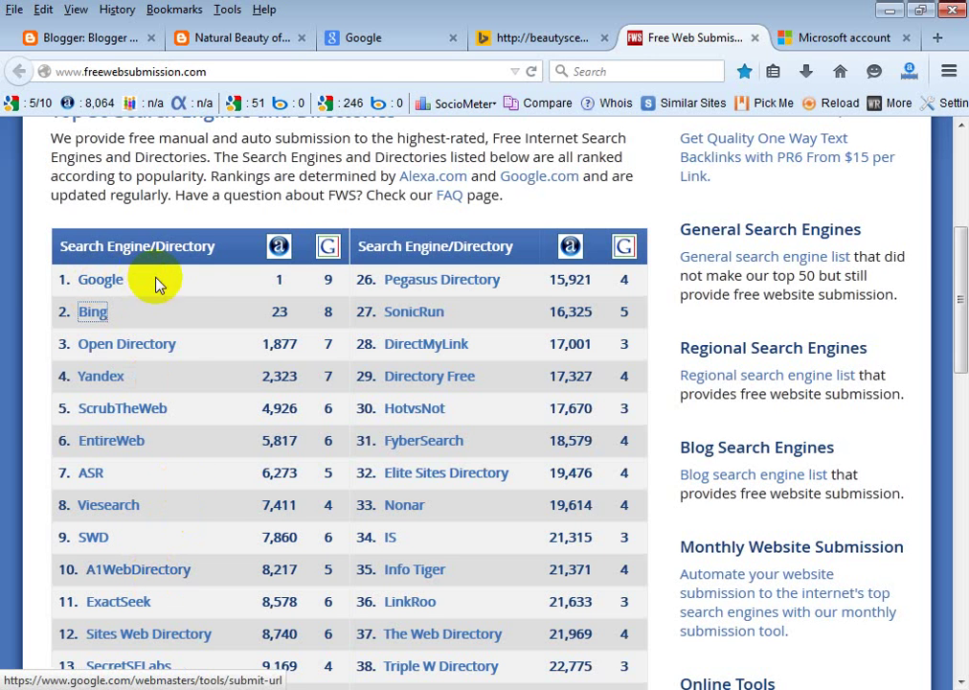
left_click(194, 282)
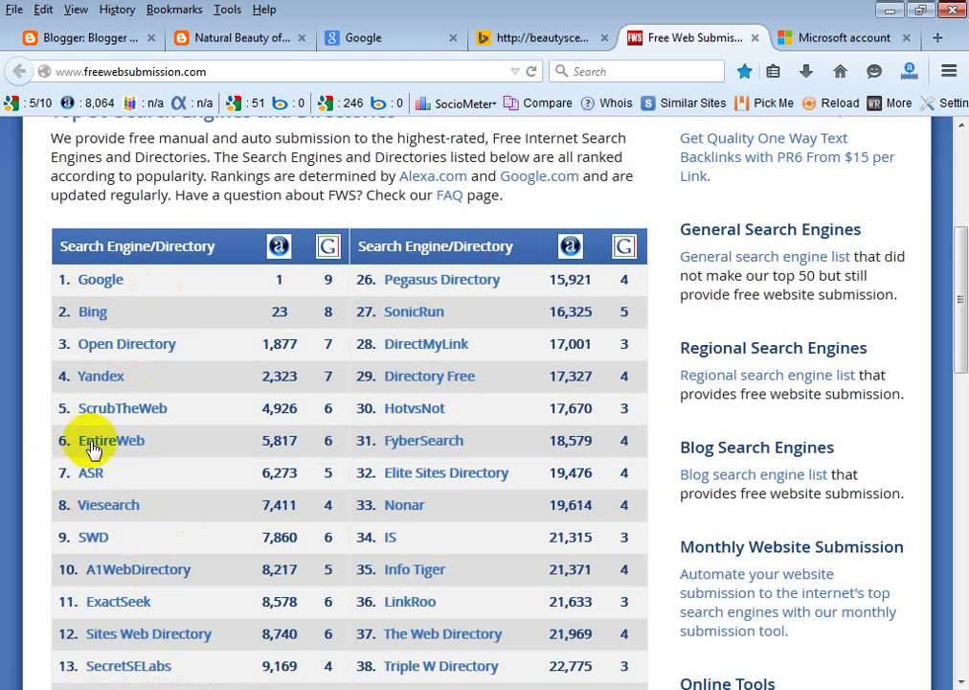
left_click(93, 313)
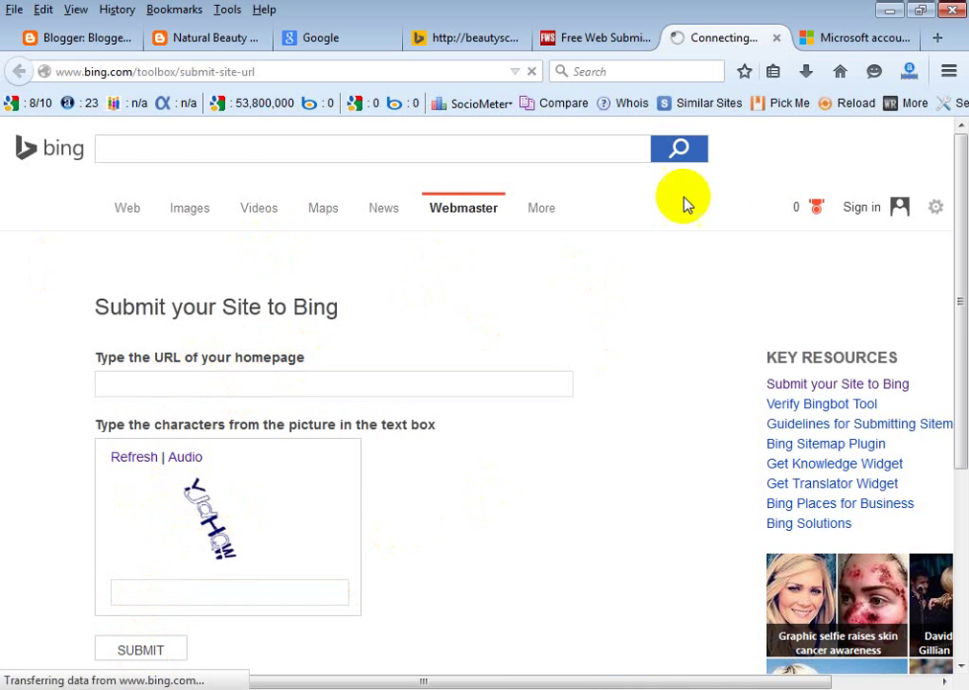
Browse the engine list again, then return to Microsoft's Create an account form.
left_click(574, 38)
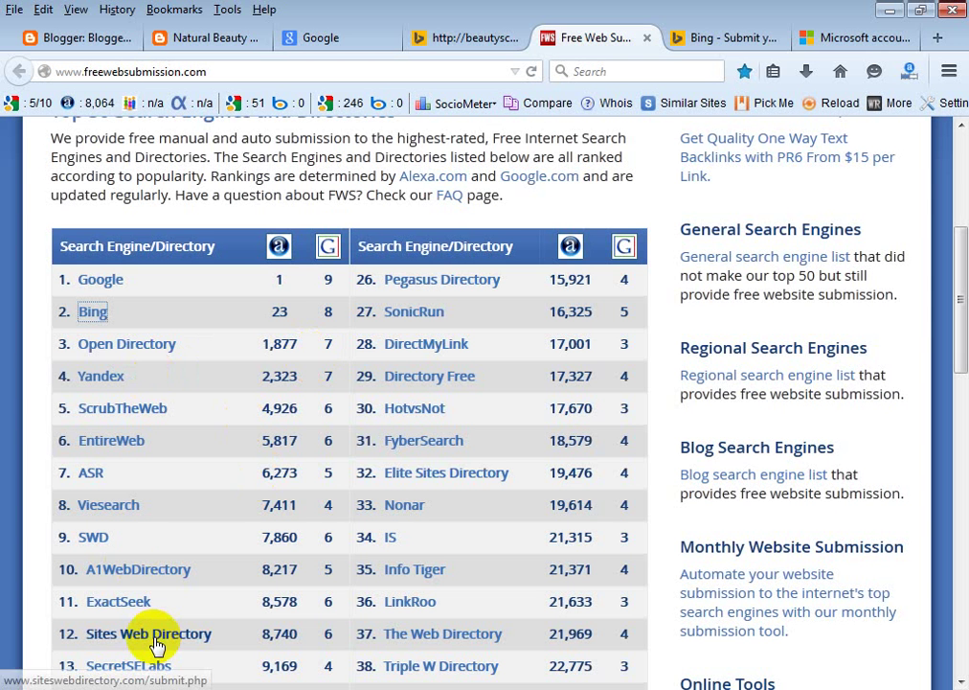
scroll(156, 647, "down", 10)
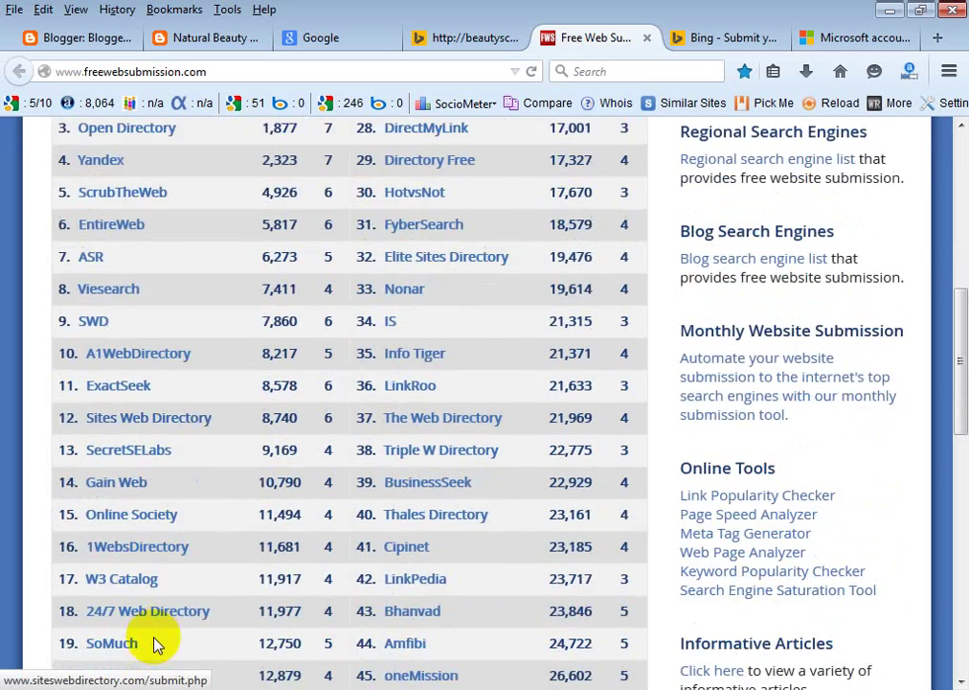
scroll(156, 647, "up", 8)
scroll(156, 646, "up", 3)
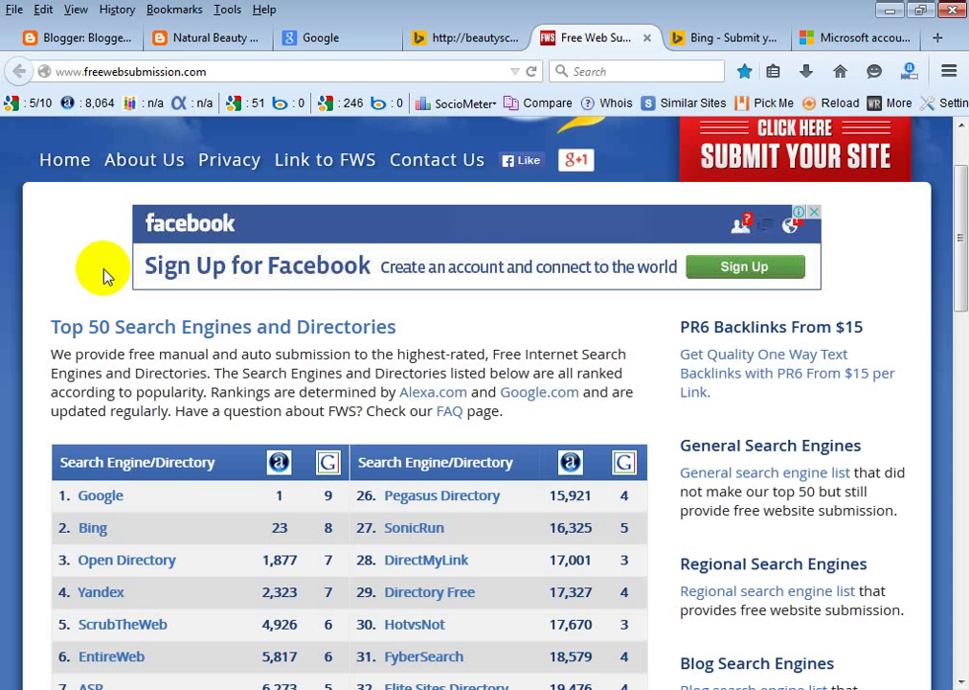
left_click(848, 40)
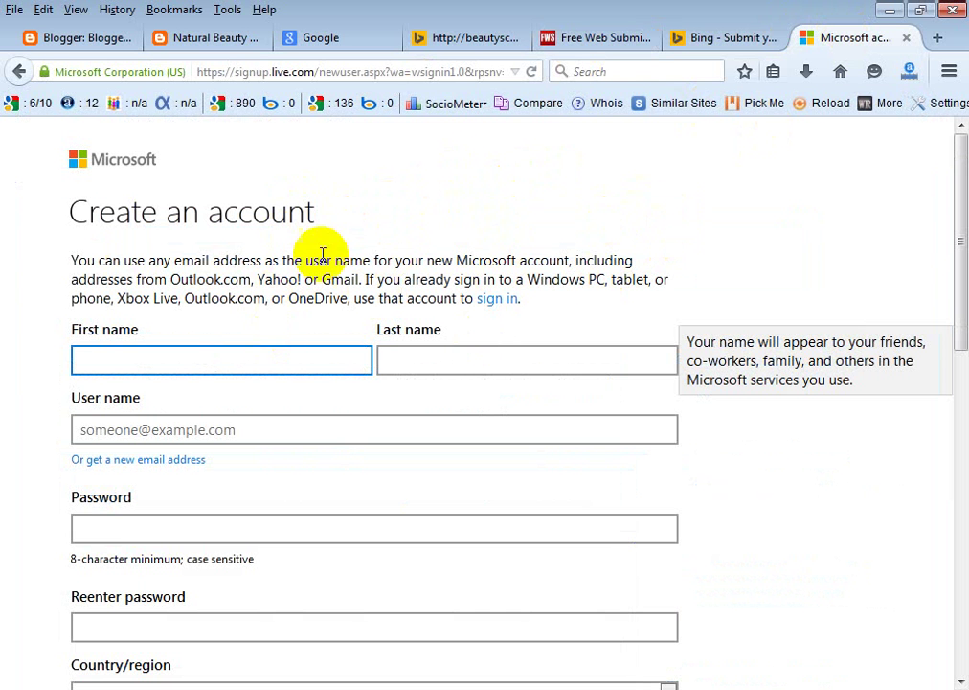
scroll(230, 192, "down", 2)
scroll(227, 519, "up", 2)
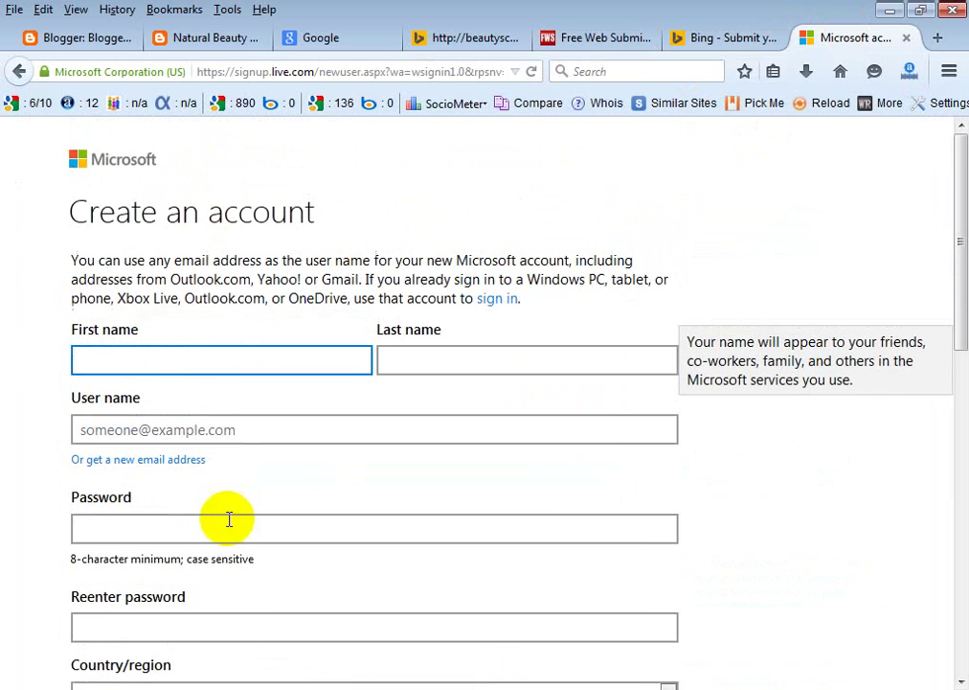
scroll(580, 437, "down", 14)
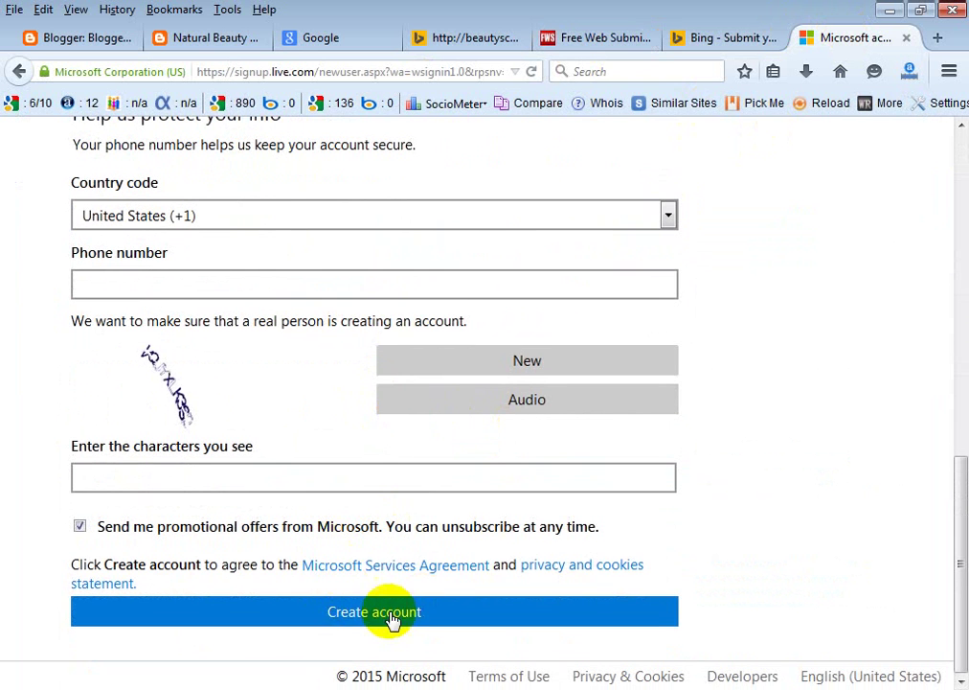
scroll(762, 515, "up", 14)
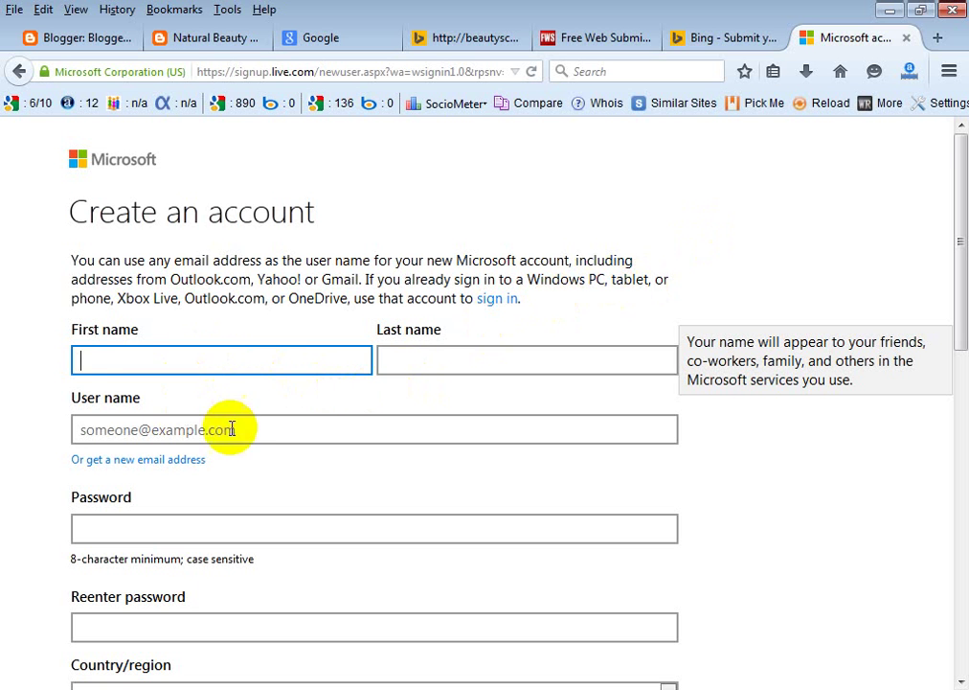
Fill in the first name and last name fields on the signup form.
left_click(189, 353)
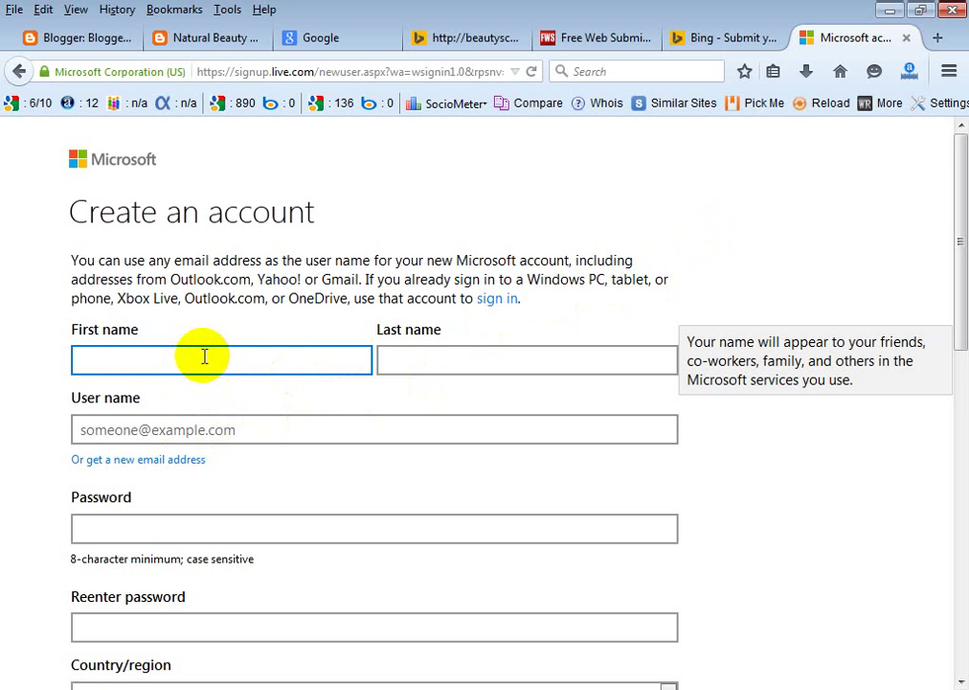
type("sf")
key("BackSpace")
key("BackSpace")
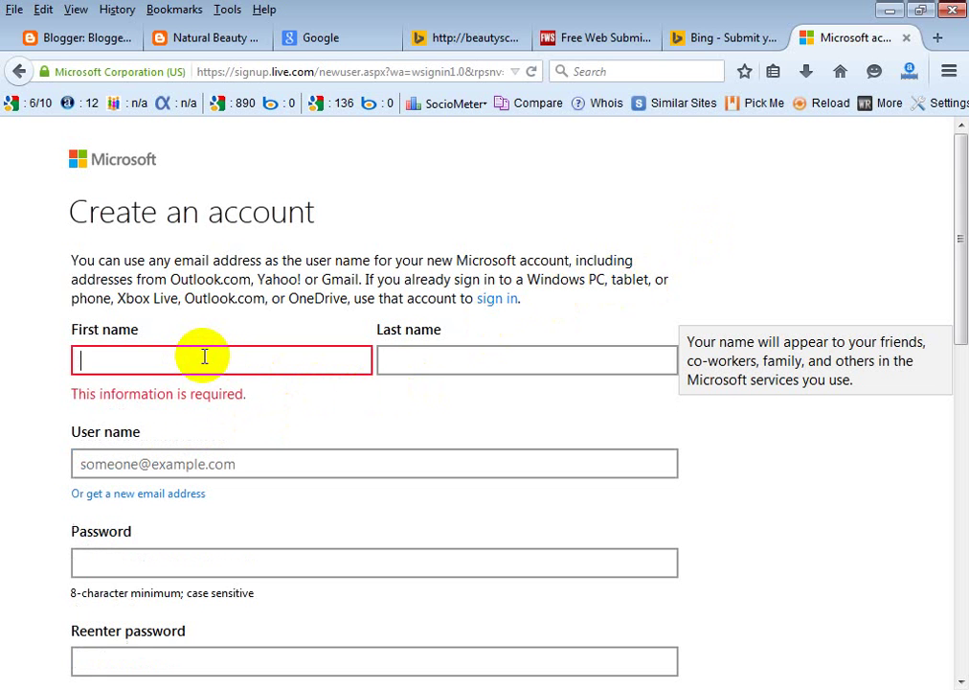
type("SF")
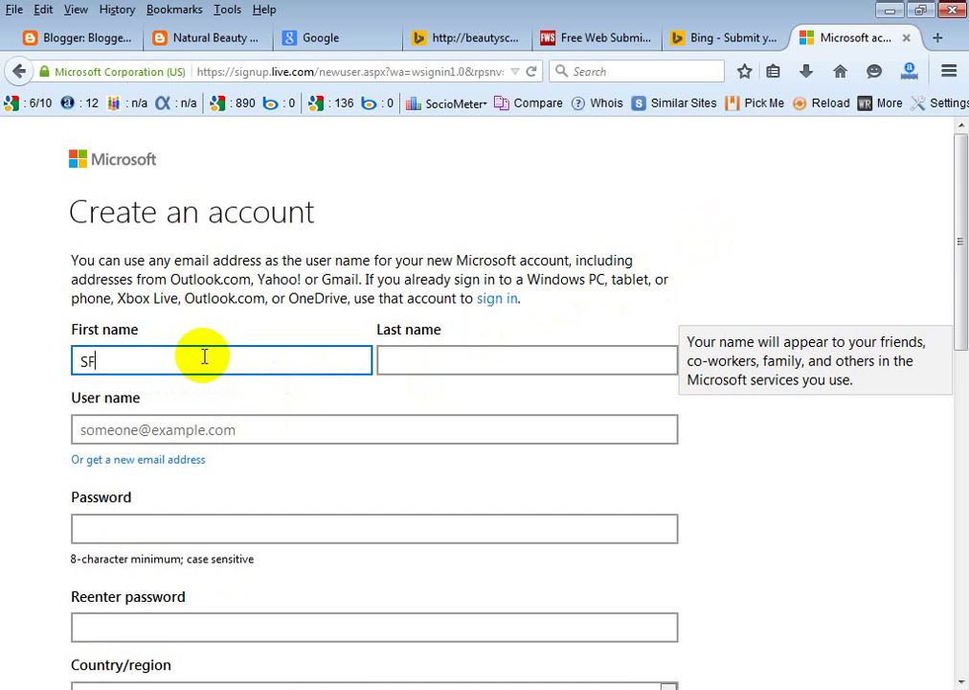
left_click(426, 362)
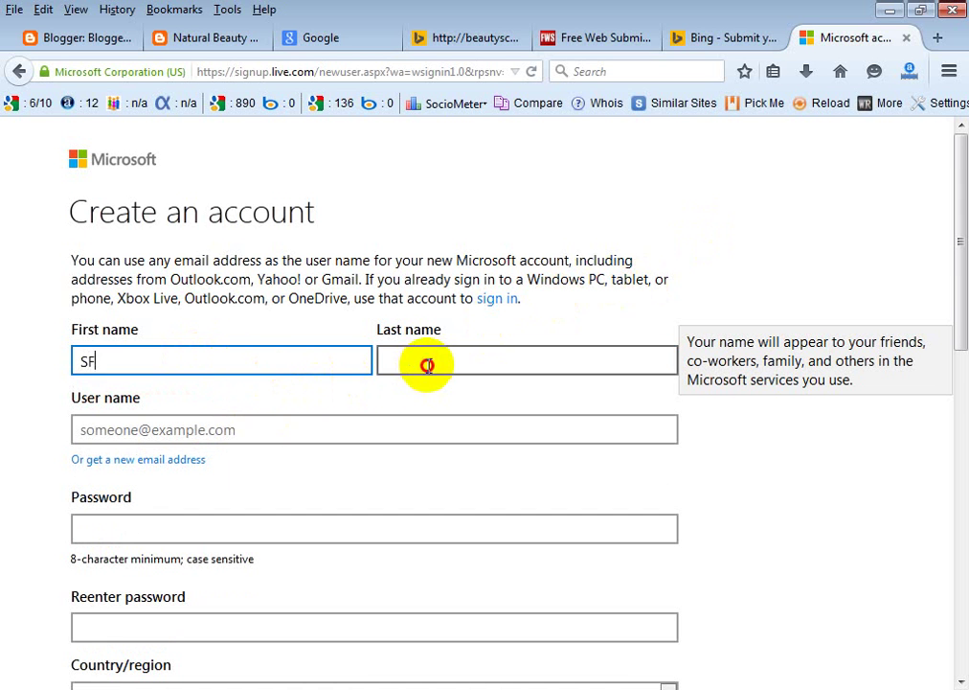
type("SHAWN")
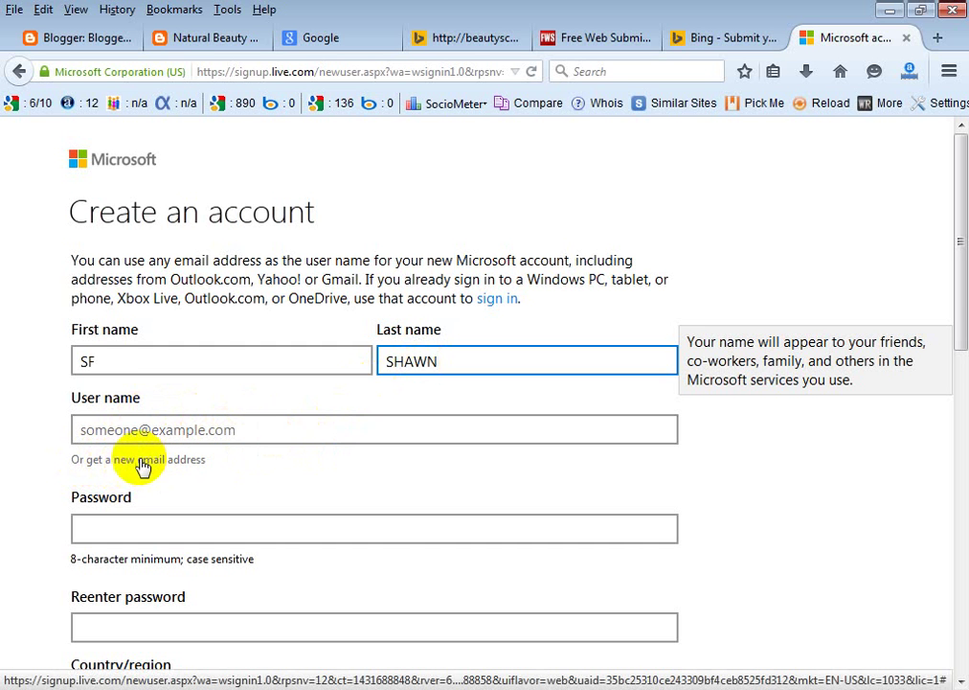
left_click(125, 463)
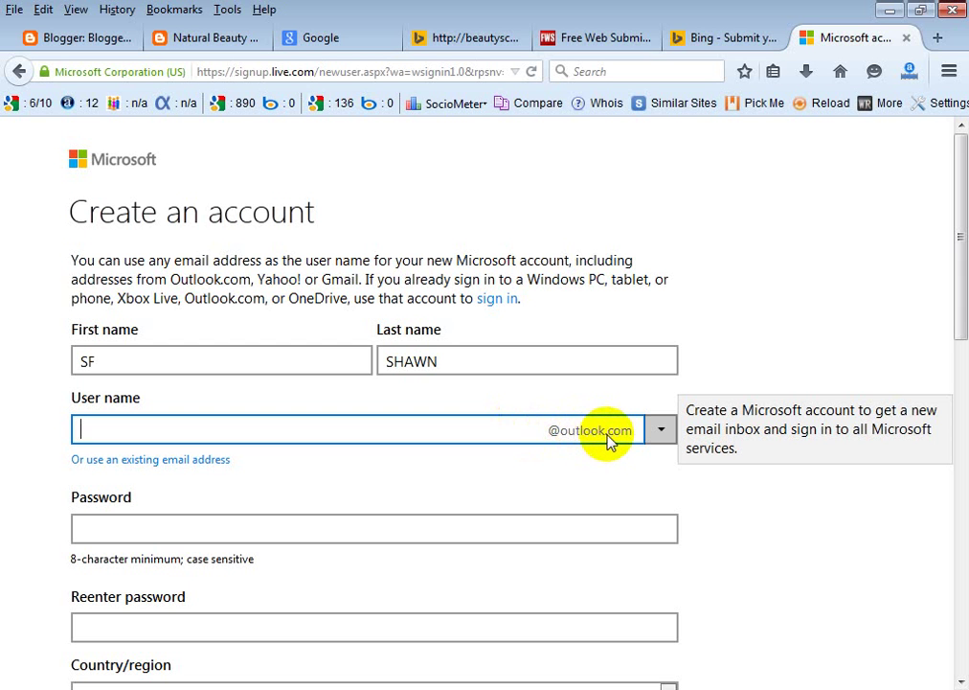
left_click(660, 433)
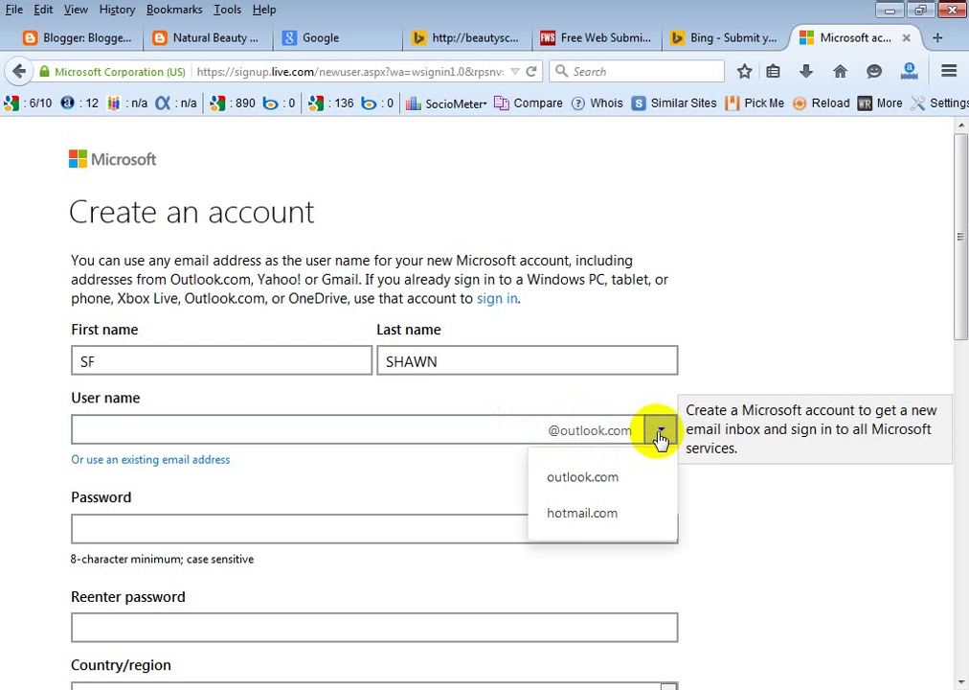
left_click(562, 517)
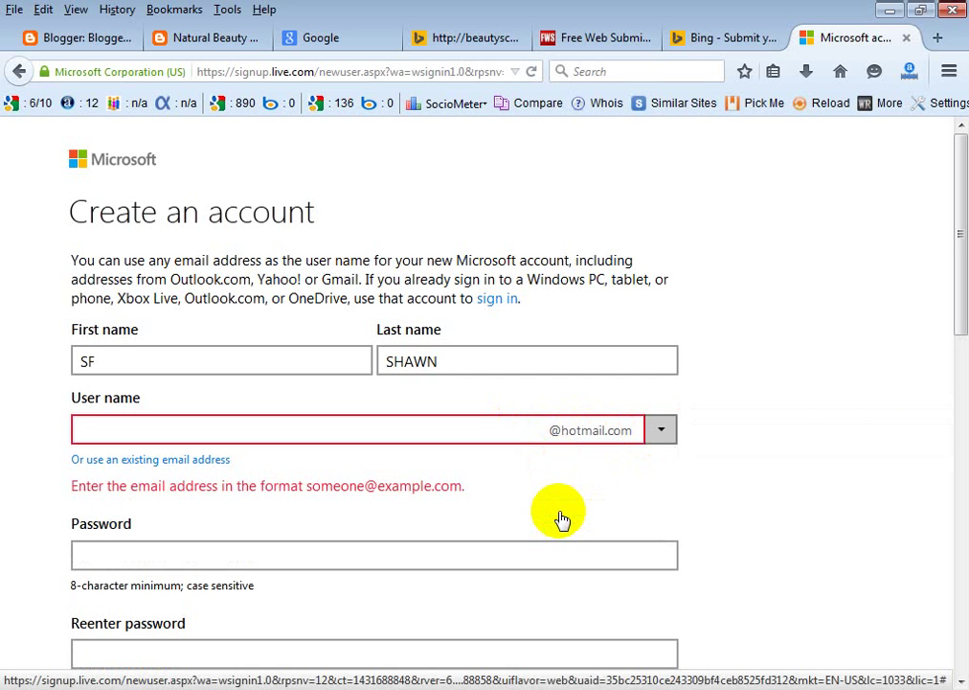
left_click(659, 437)
left_click(580, 477)
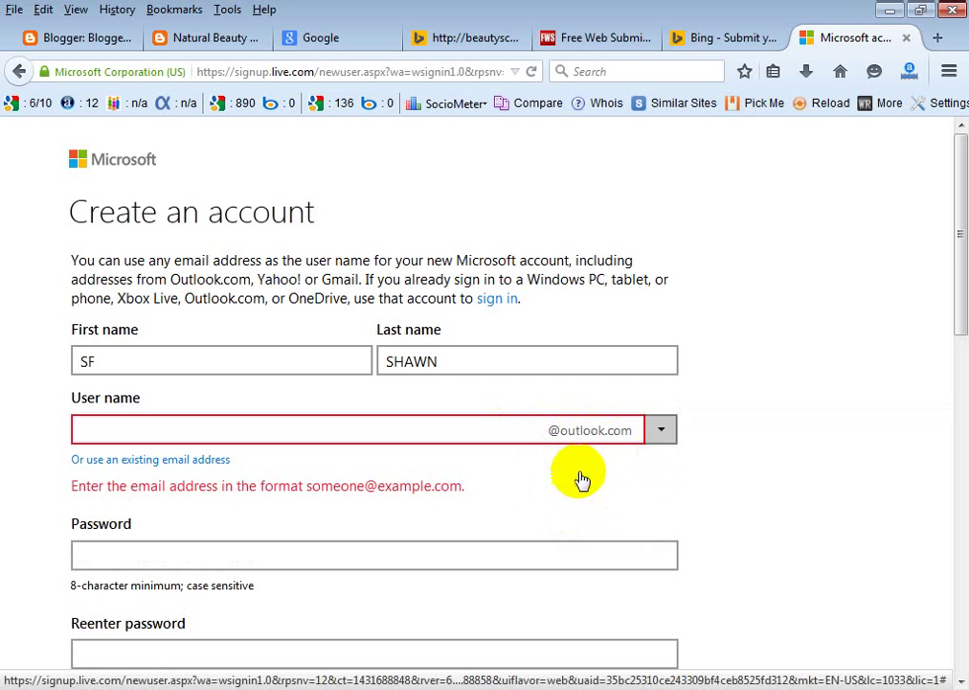
left_click(244, 436)
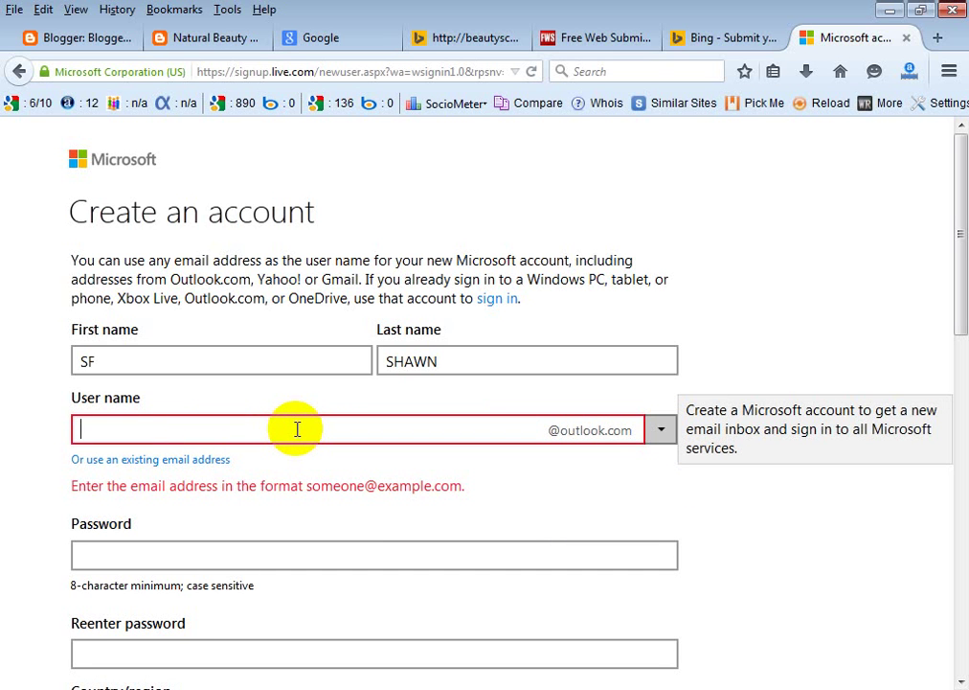
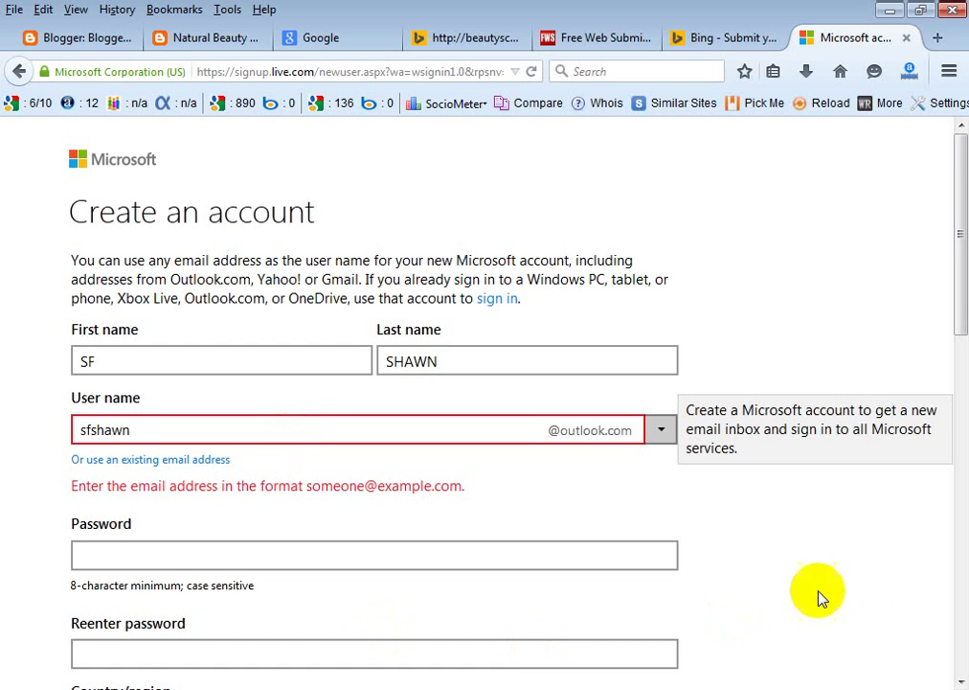
Append 101 to the taken user name so the form reports it available.
left_click(217, 556)
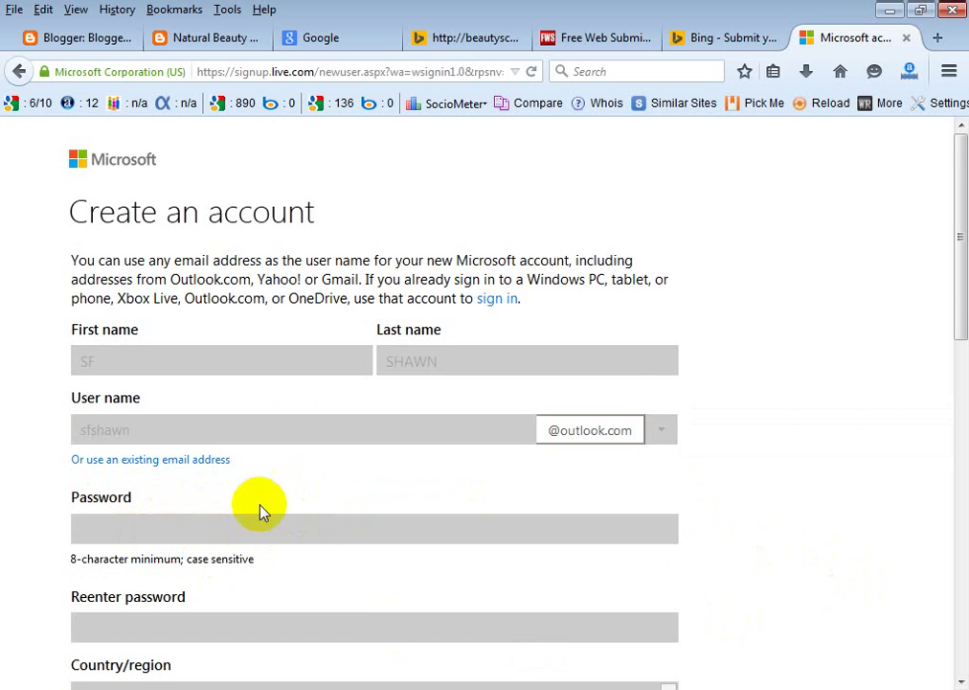
scroll(263, 512, "down", 2)
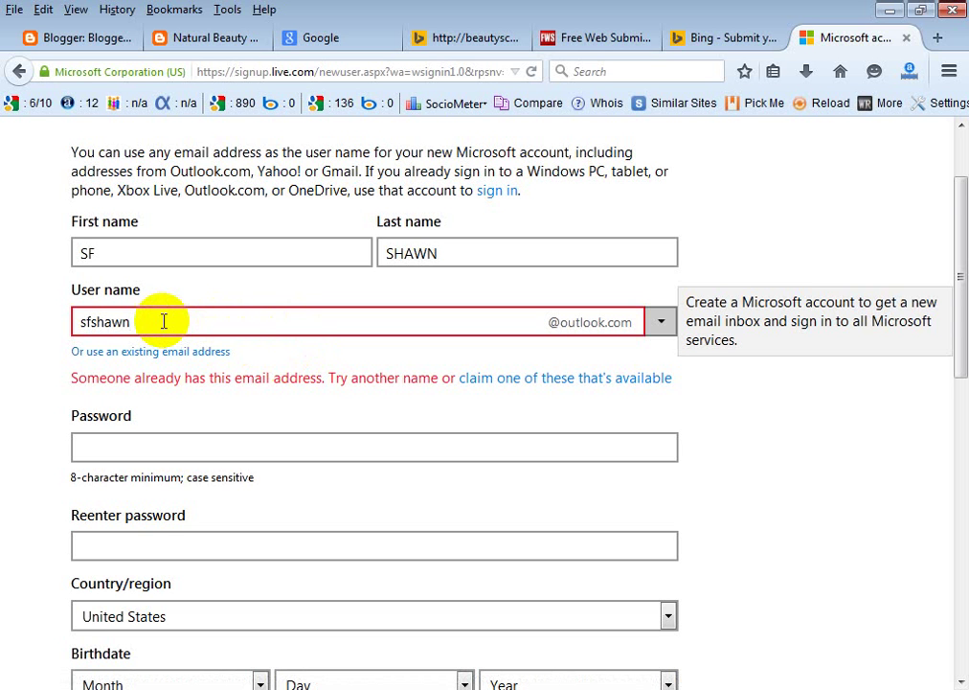
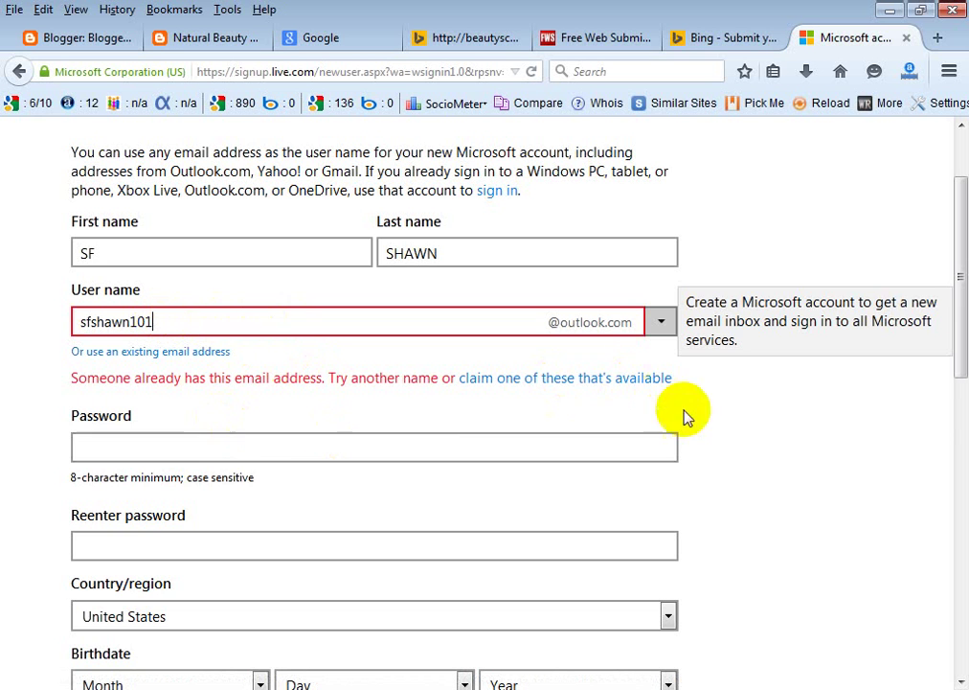
left_click(288, 437)
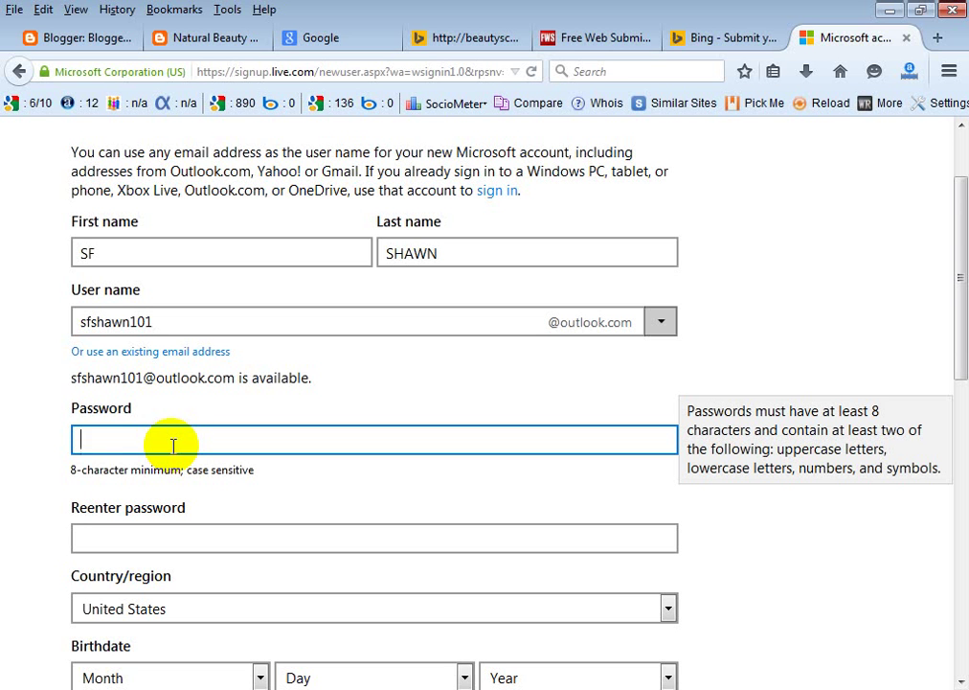
Enter and confirm the account password, and set the country to Bangladesh.
type("••••••••••")
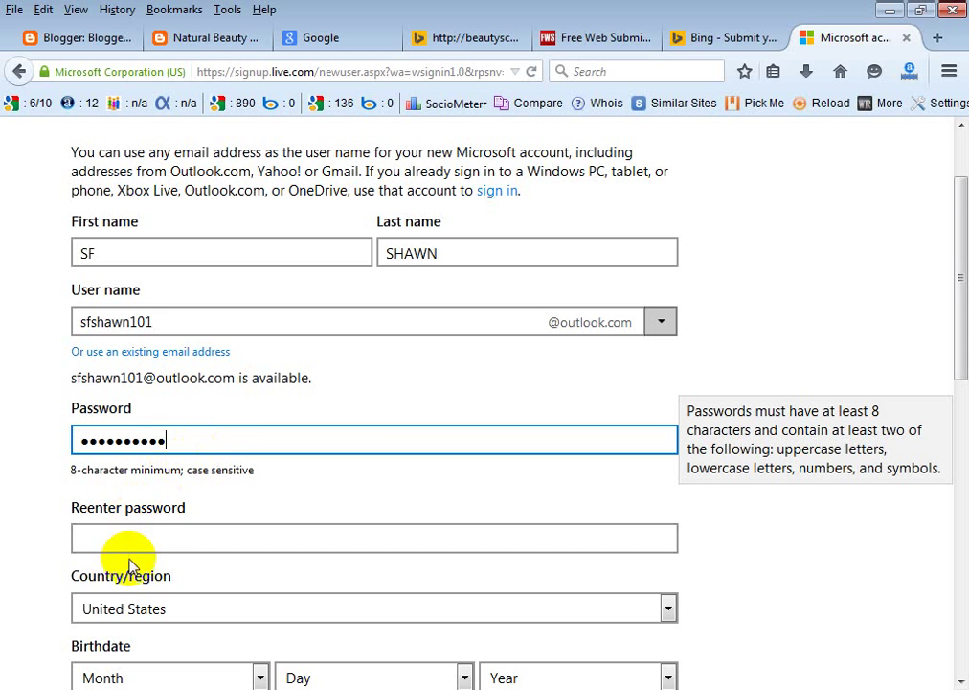
left_click(150, 539)
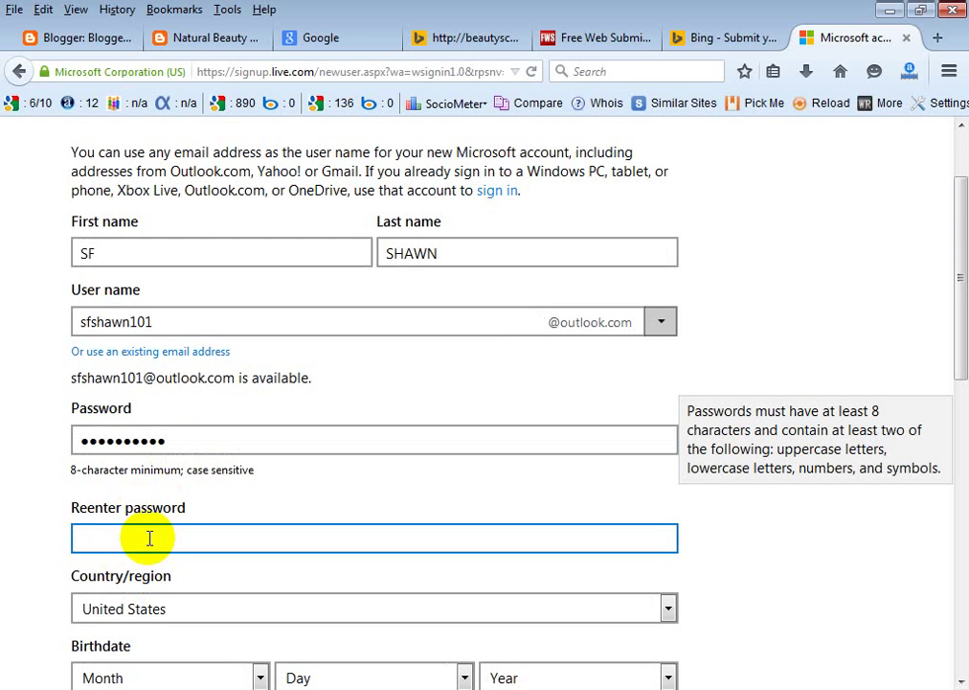
type("•••••••••••")
scroll(294, 573, "down", 2)
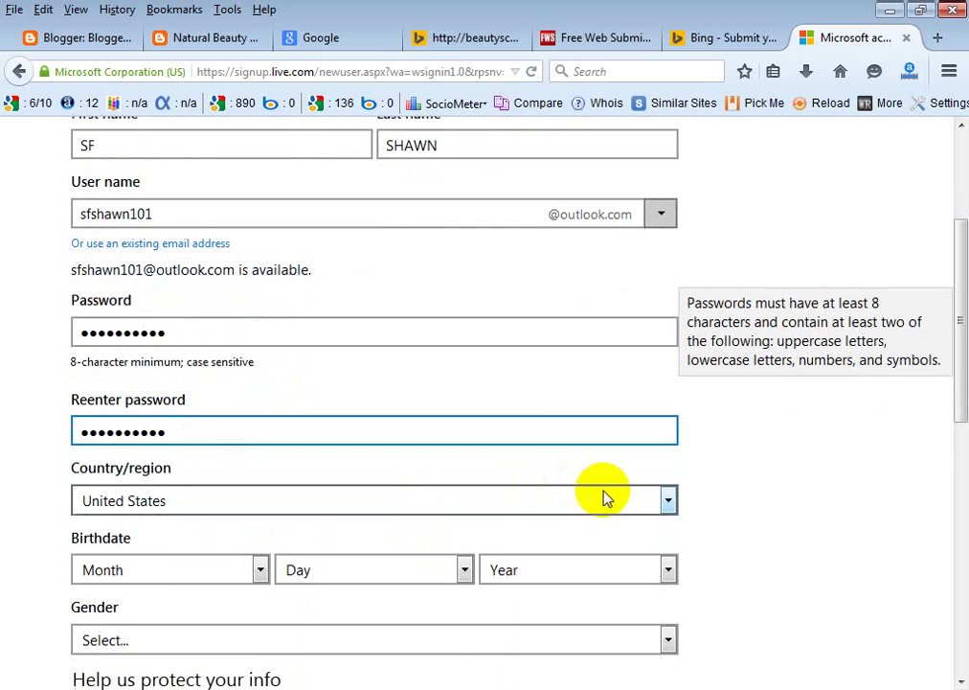
left_click(674, 499)
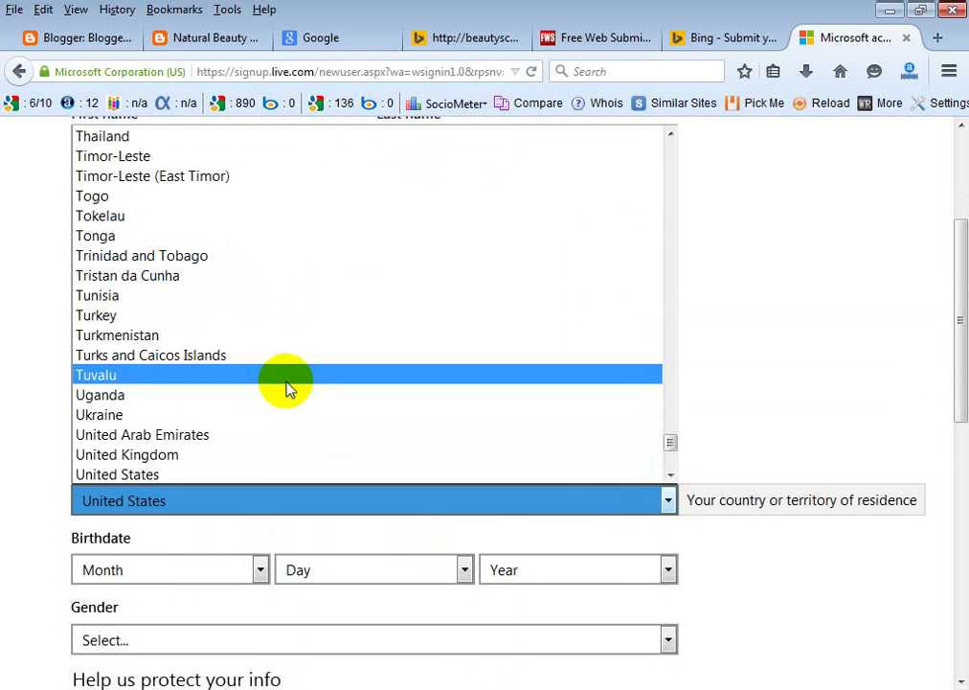
scroll(288, 388, "up", 4)
scroll(287, 388, "up", 20)
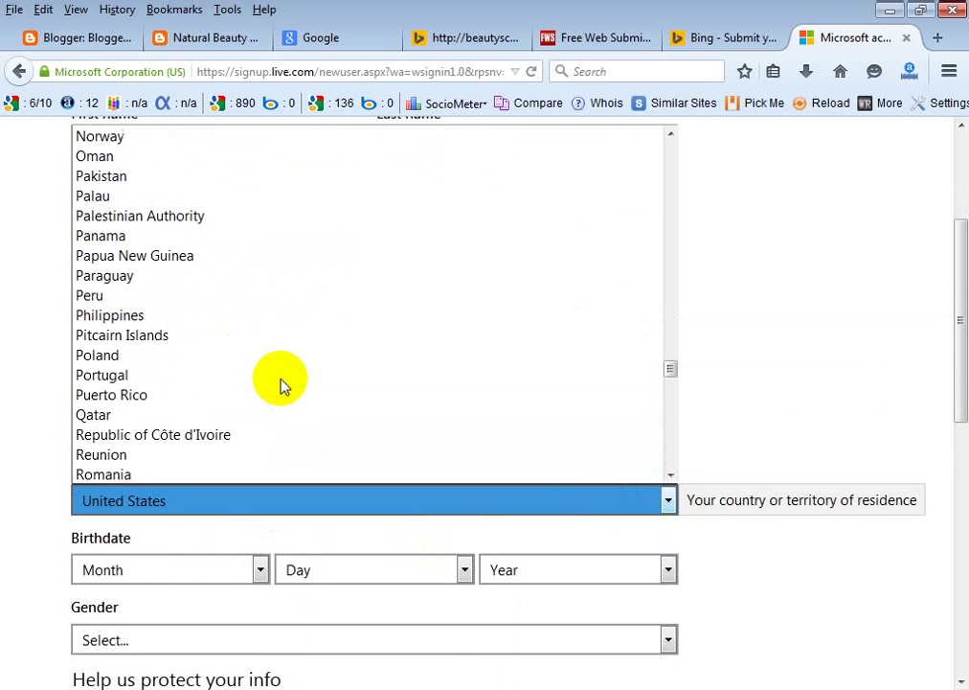
scroll(284, 385, "up", 20)
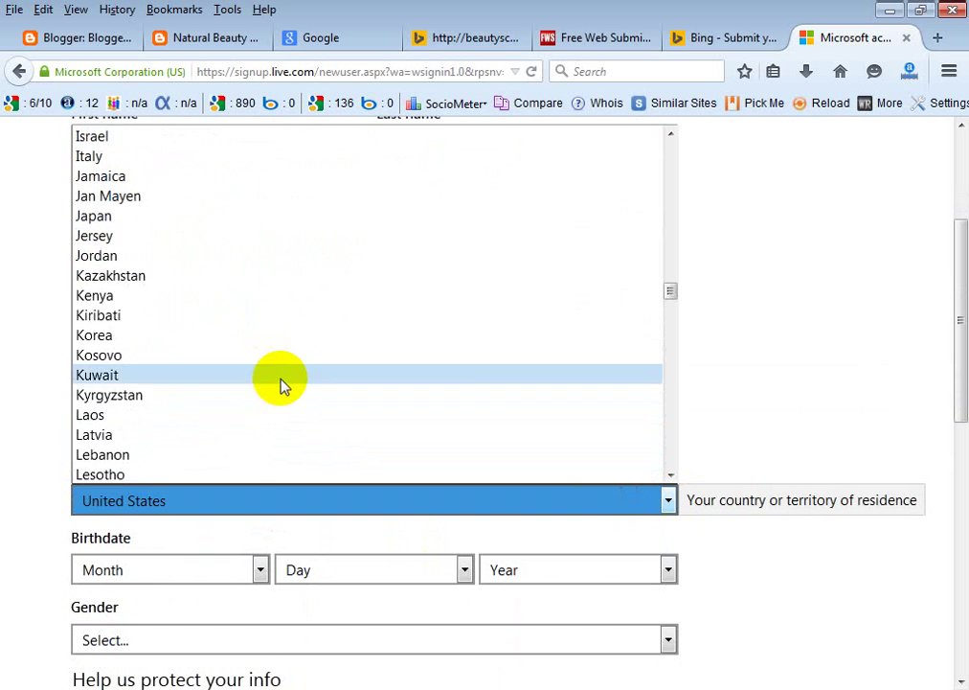
scroll(284, 385, "up", 20)
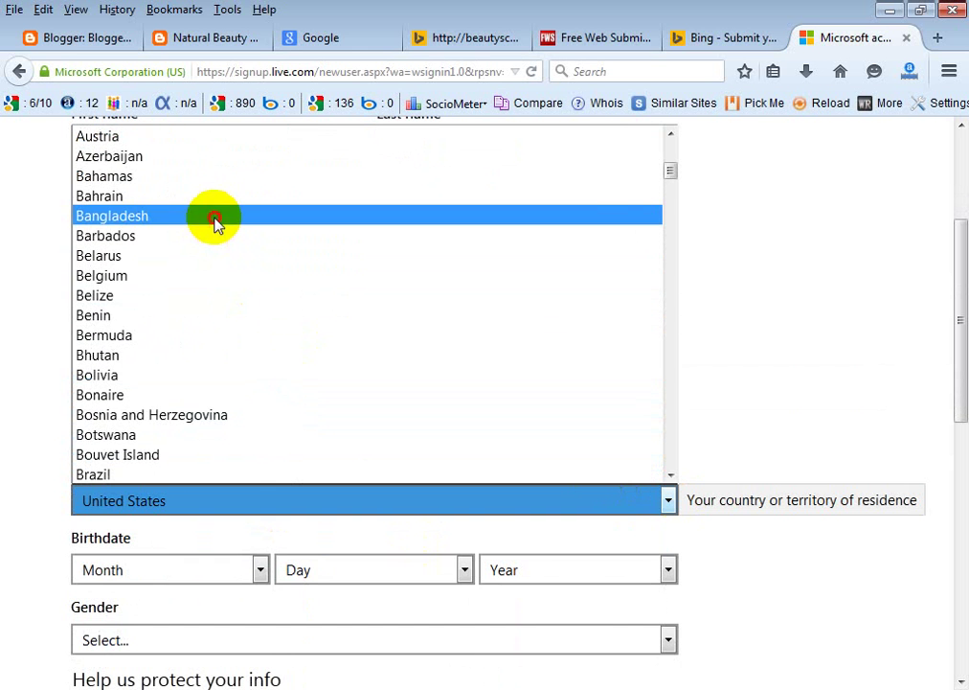
left_click(216, 217)
left_click(255, 575)
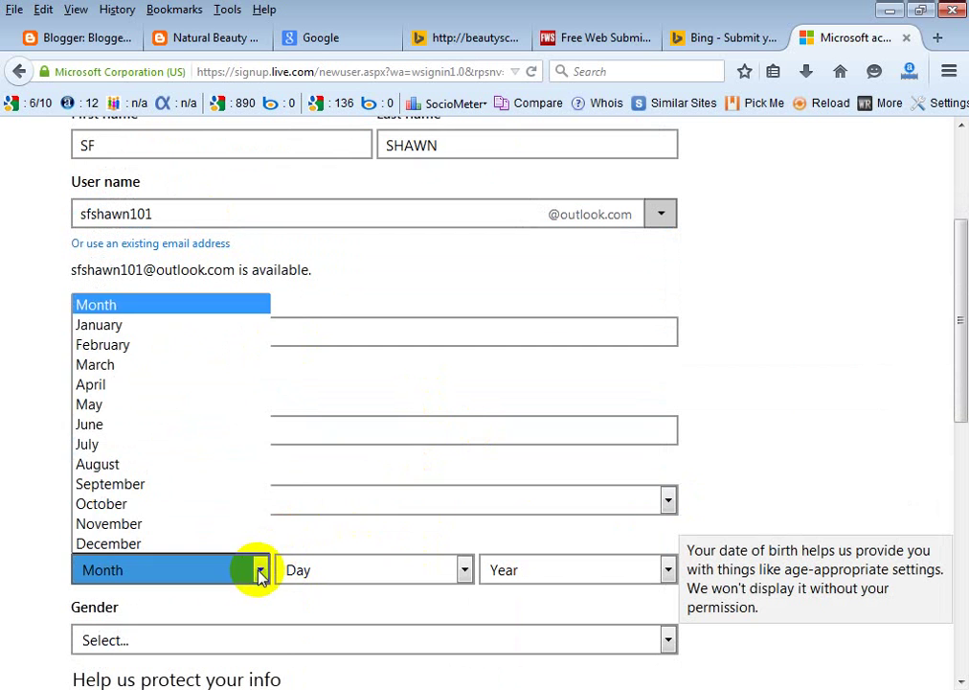
left_click(192, 325)
left_click(465, 570)
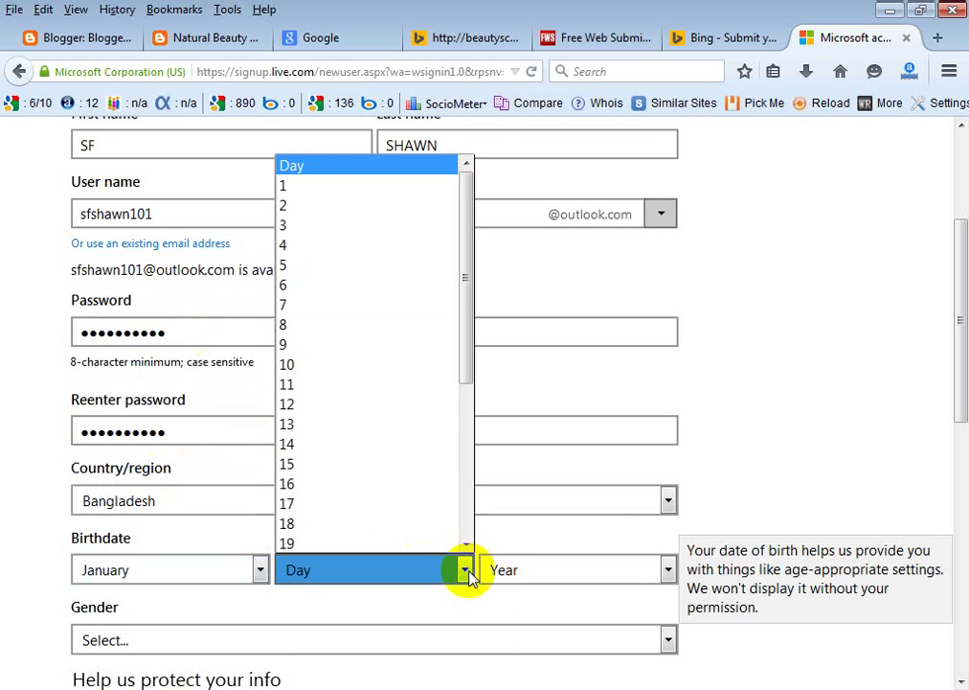
scroll(330, 469, "down", 2)
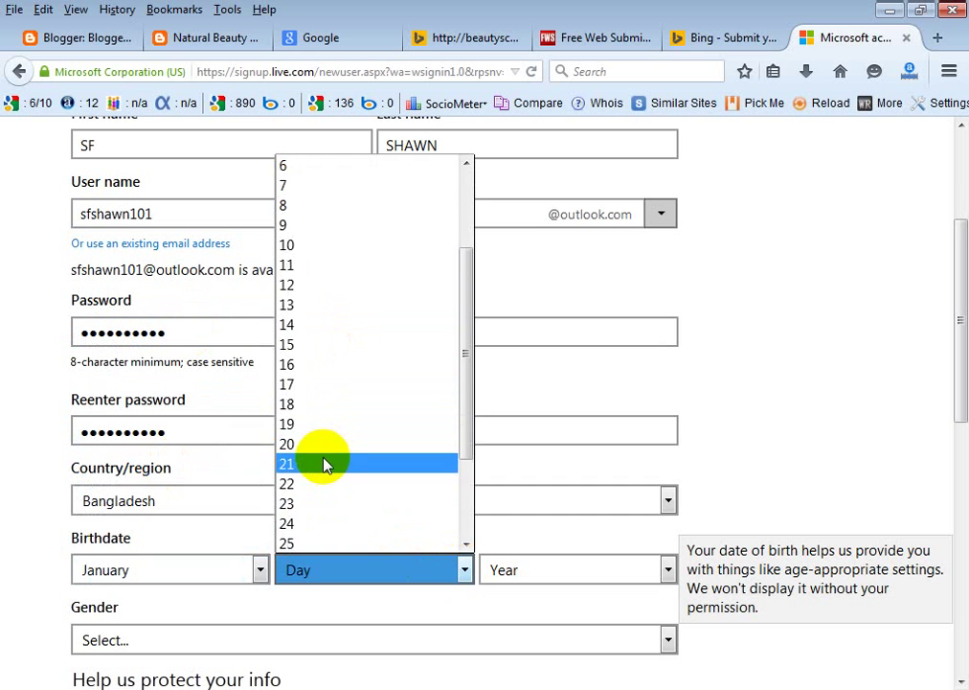
left_click(325, 463)
left_click(668, 570)
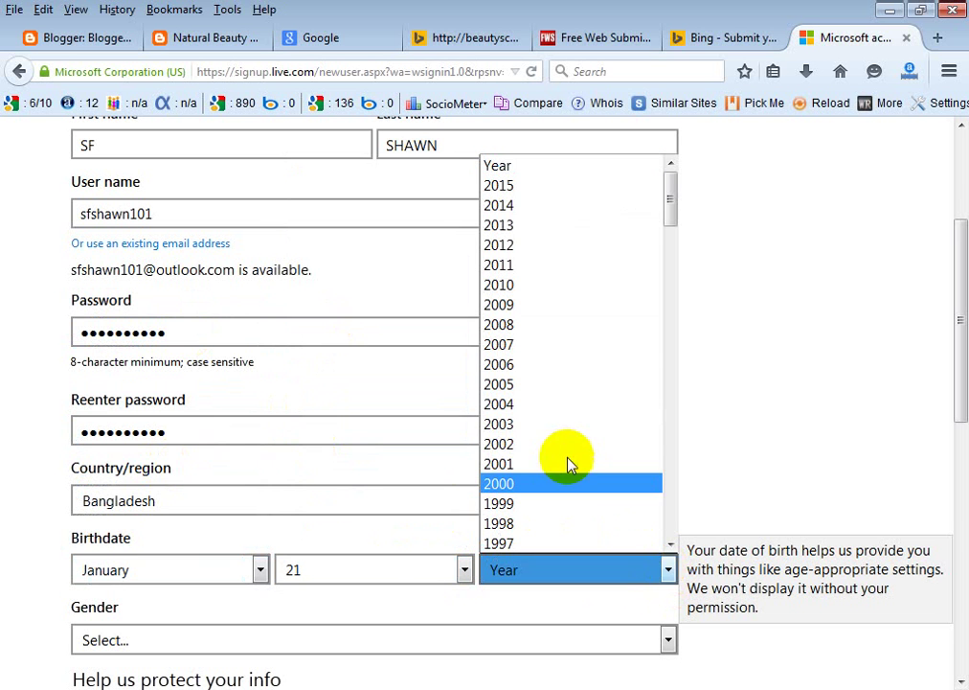
left_click(260, 569)
left_click(171, 508)
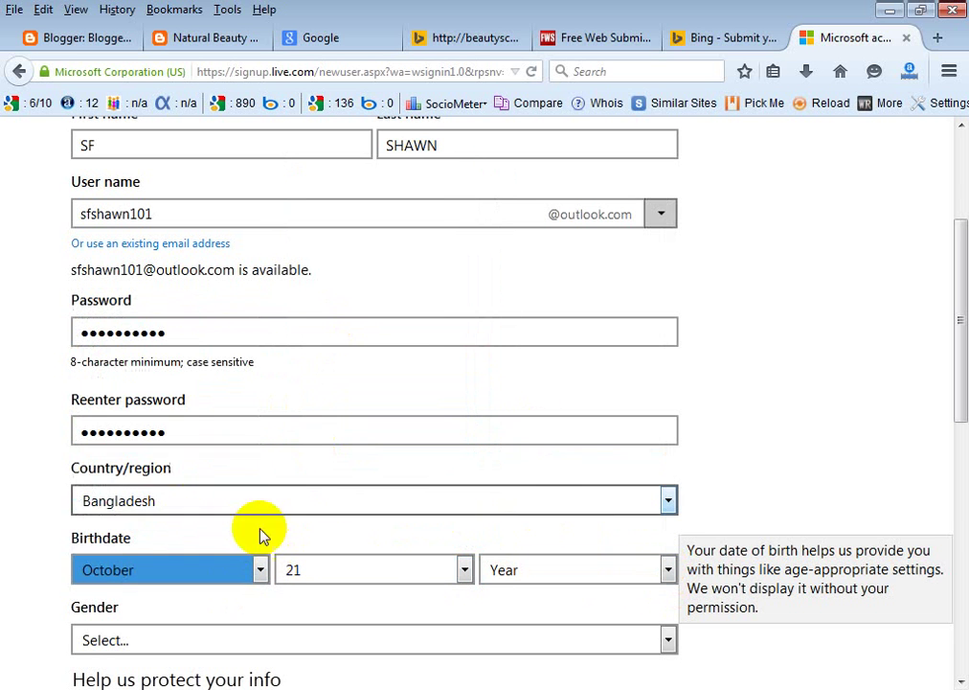
left_click(463, 572)
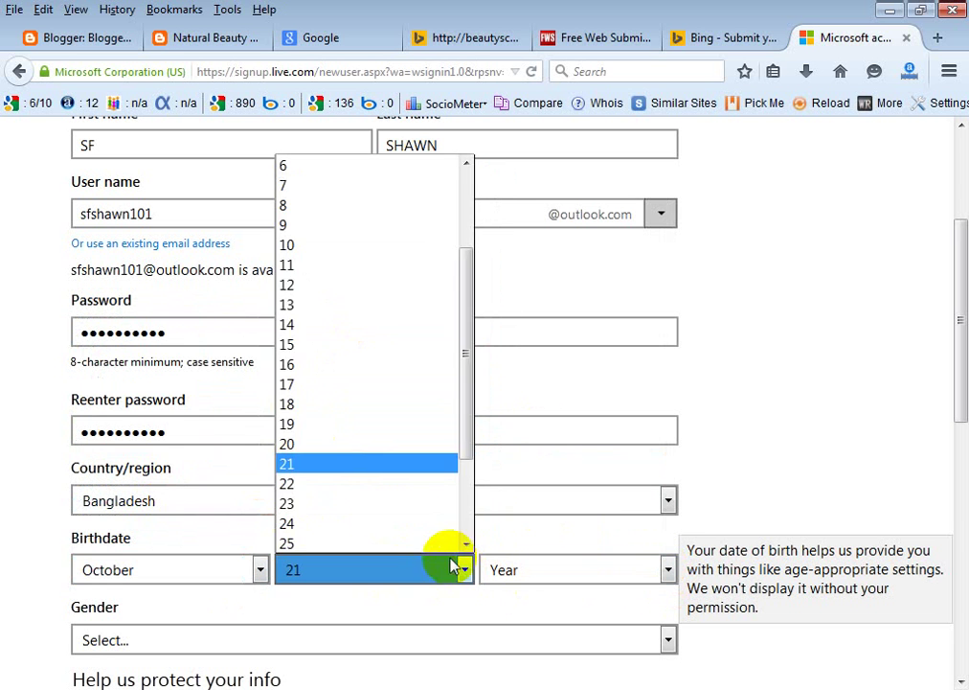
left_click(345, 364)
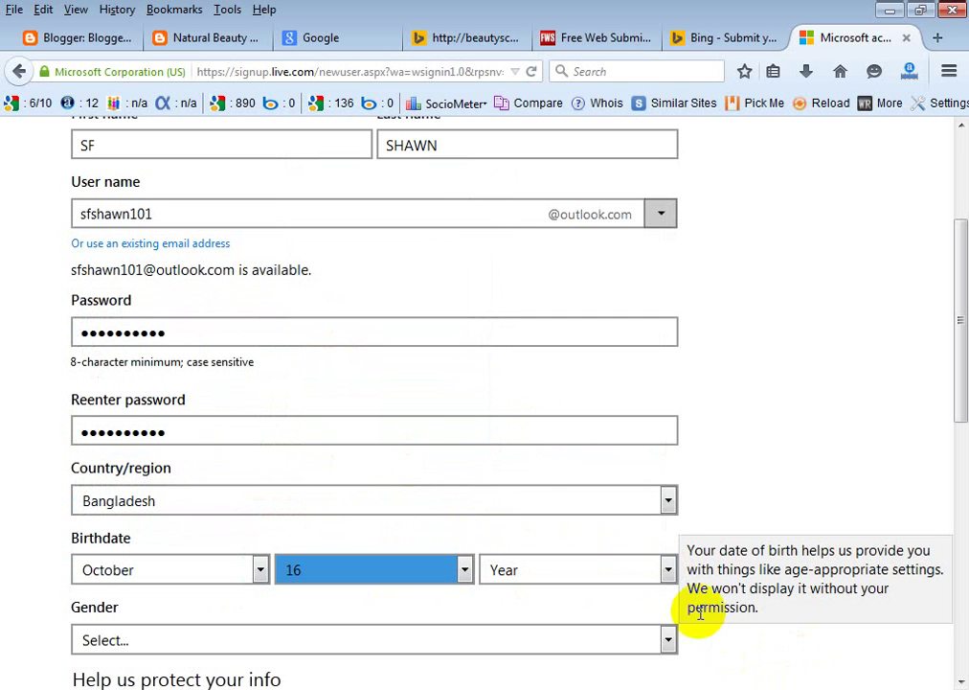
left_click(669, 569)
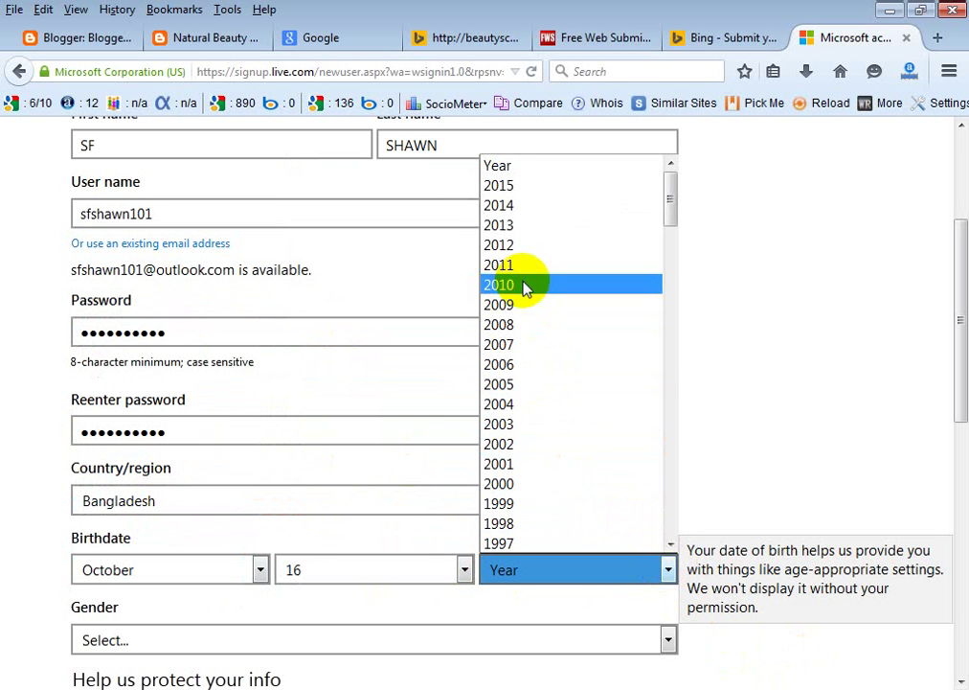
scroll(556, 469, "down", 3)
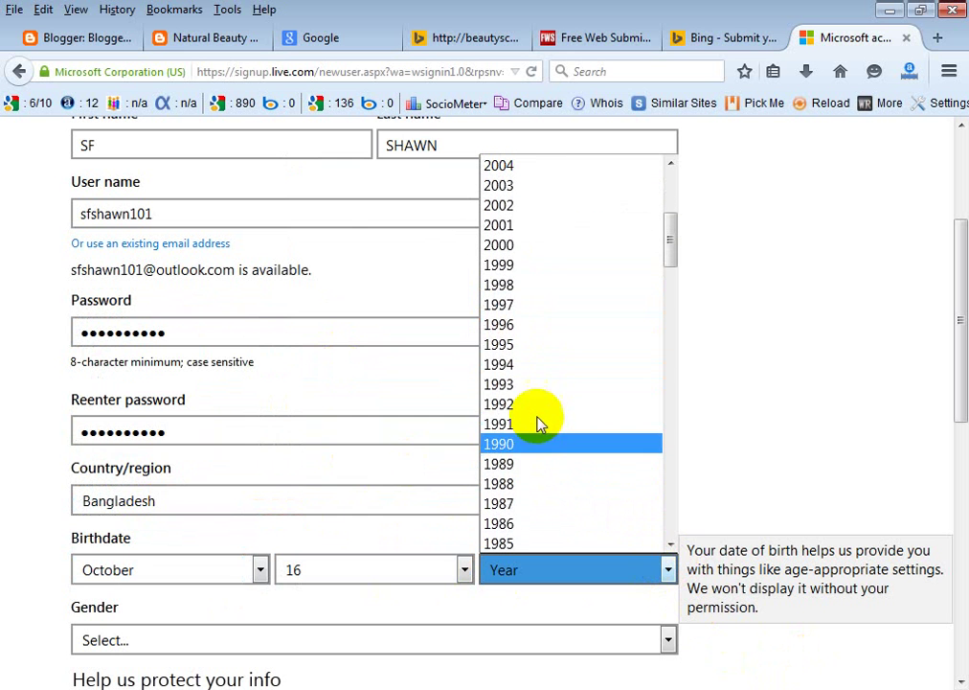
left_click(559, 414)
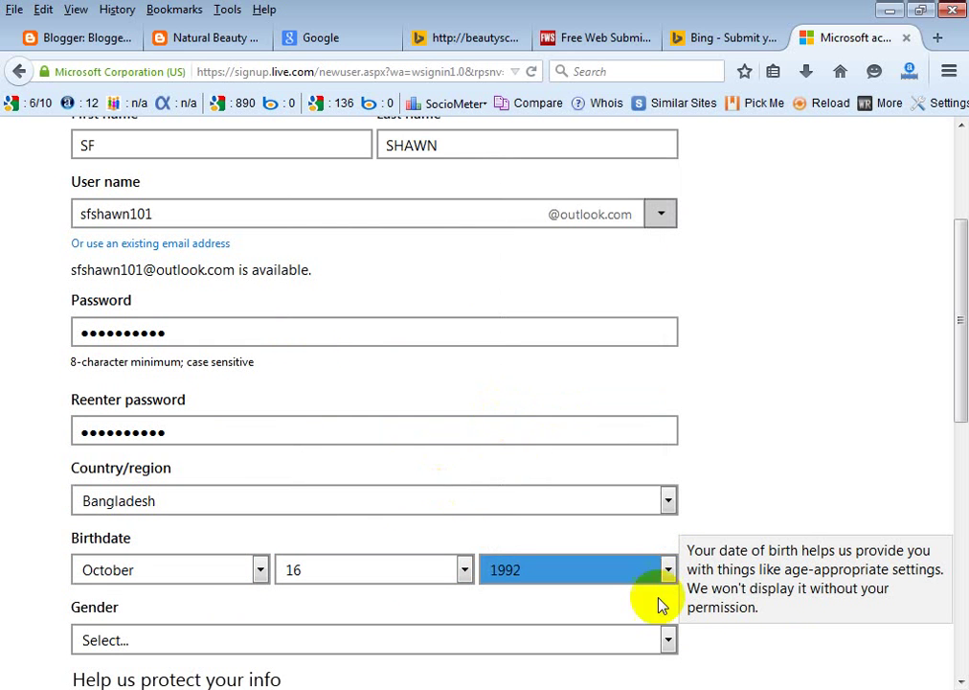
scroll(192, 604, "down", 2)
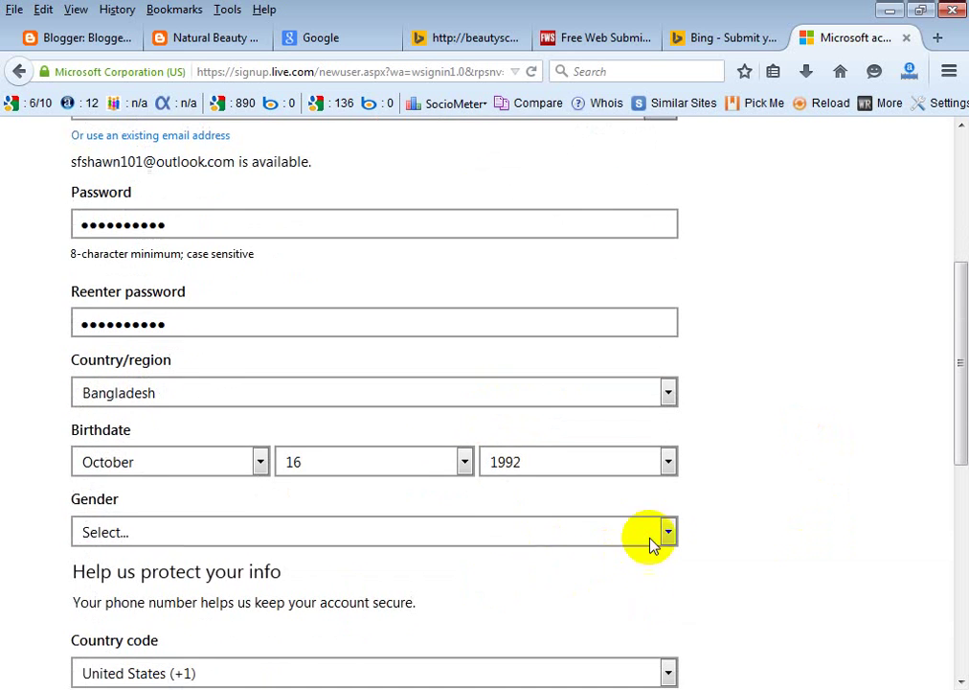
Set the gender to Male.
left_click(667, 531)
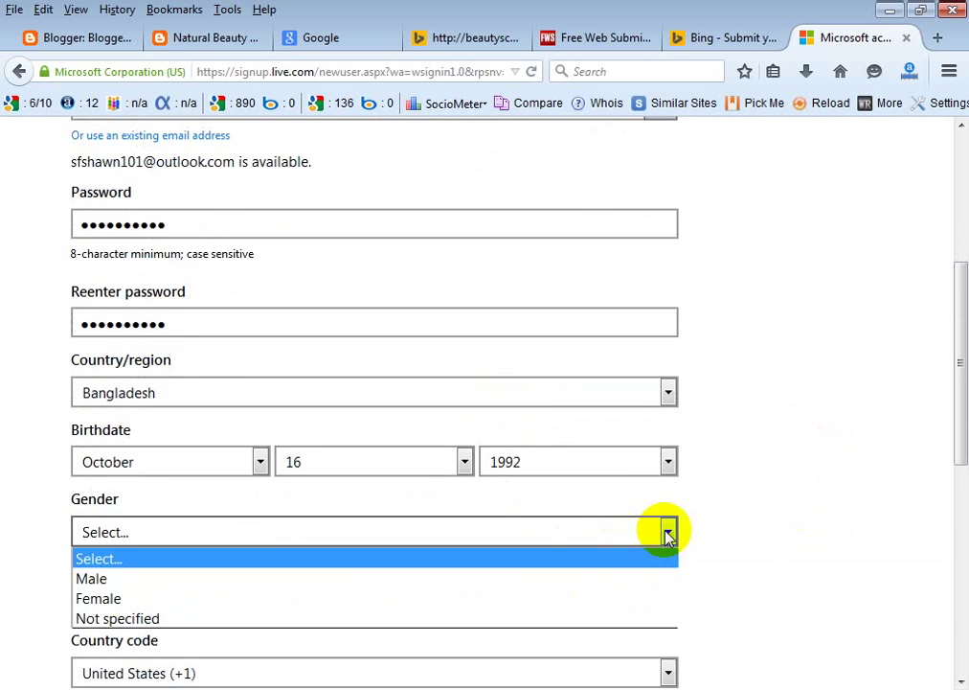
left_click(268, 577)
scroll(535, 557, "down", 2)
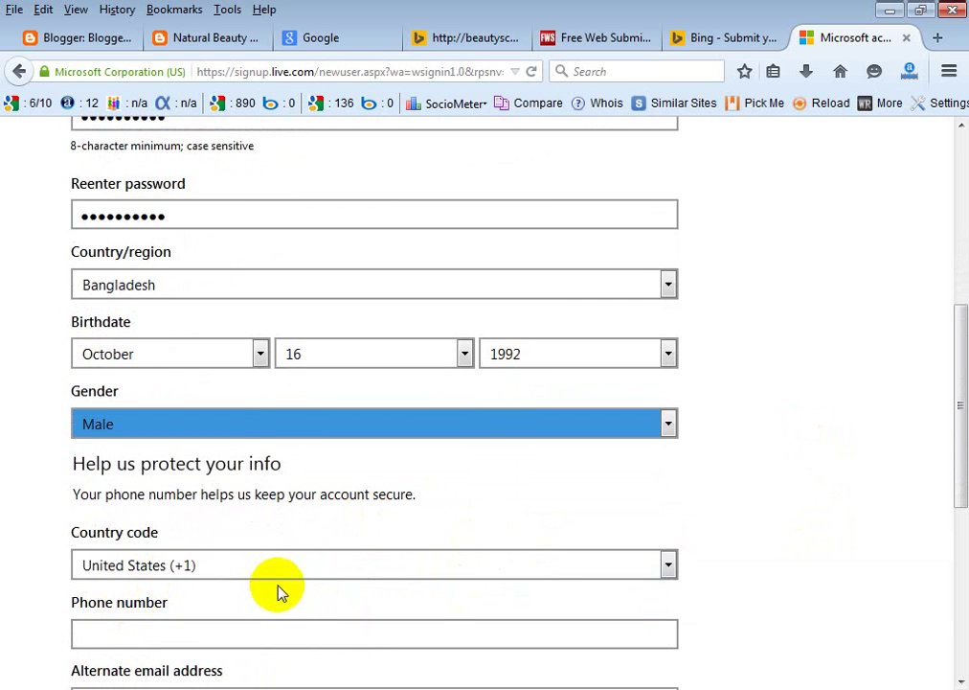
Choose Bangladesh (+880) as the phone country code and go to the phone number field.
left_click(668, 565)
scroll(431, 446, "up", 5)
scroll(439, 447, "up", 20)
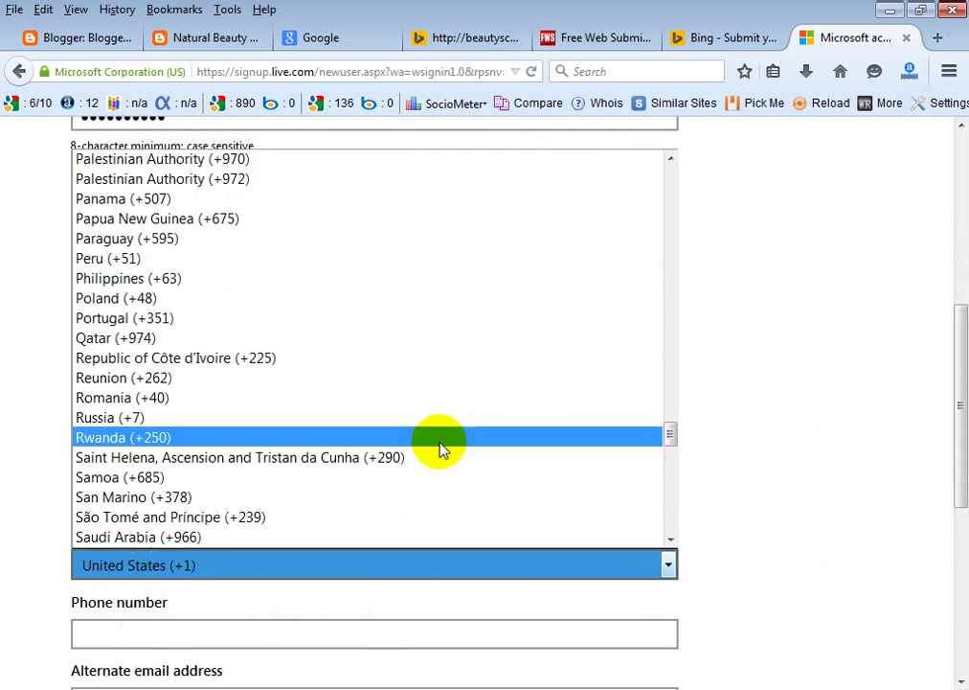
scroll(441, 447, "up", 20)
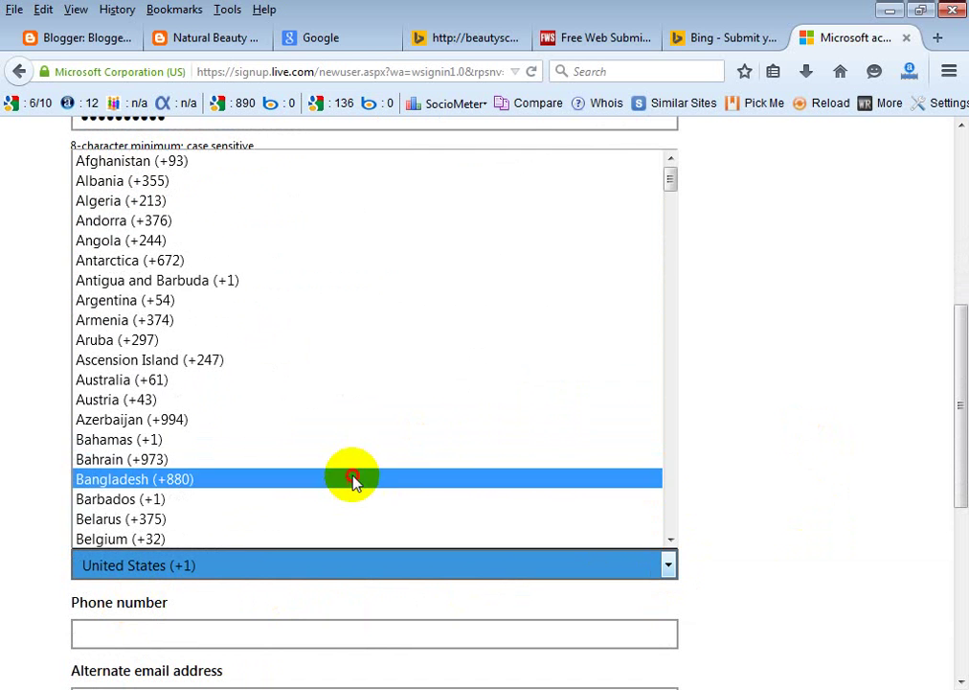
left_click(352, 479)
scroll(316, 493, "down", 3)
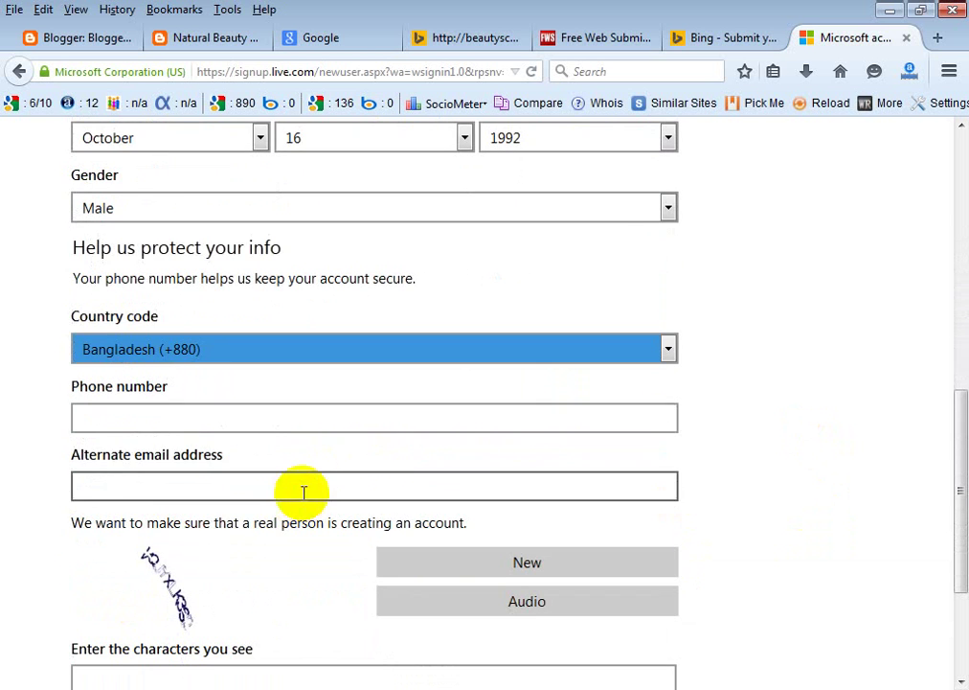
left_click(228, 416)
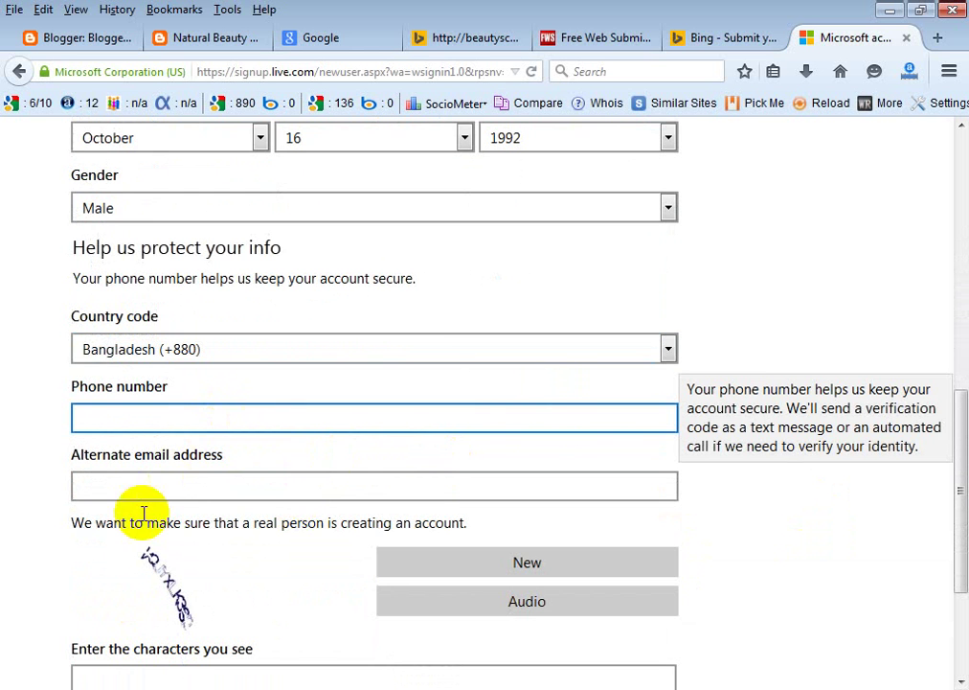
scroll(383, 499, "down", 2)
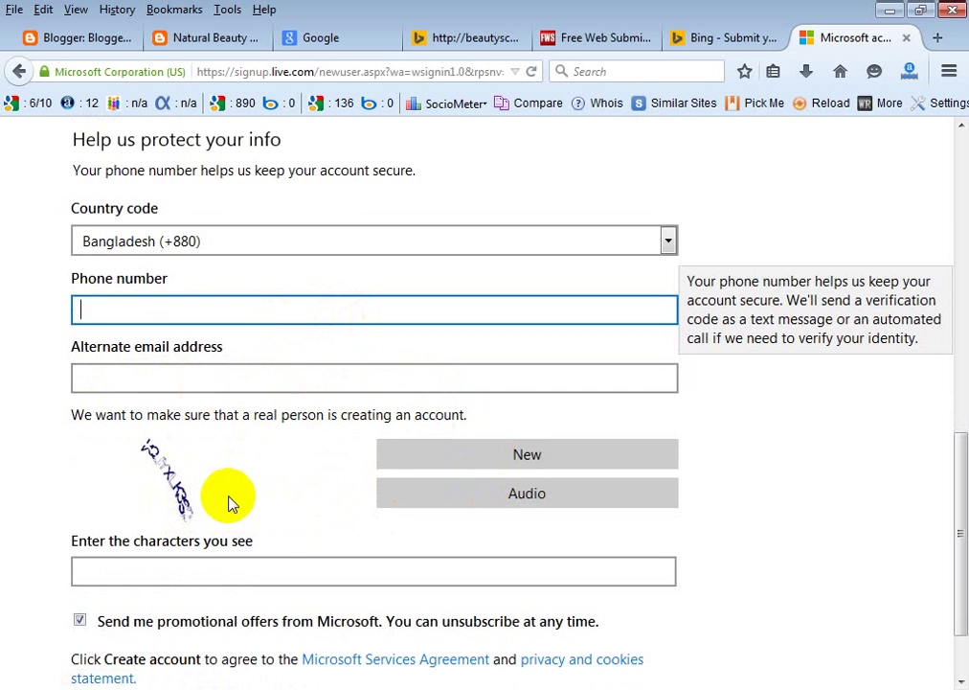
scroll(227, 495, "down", 2)
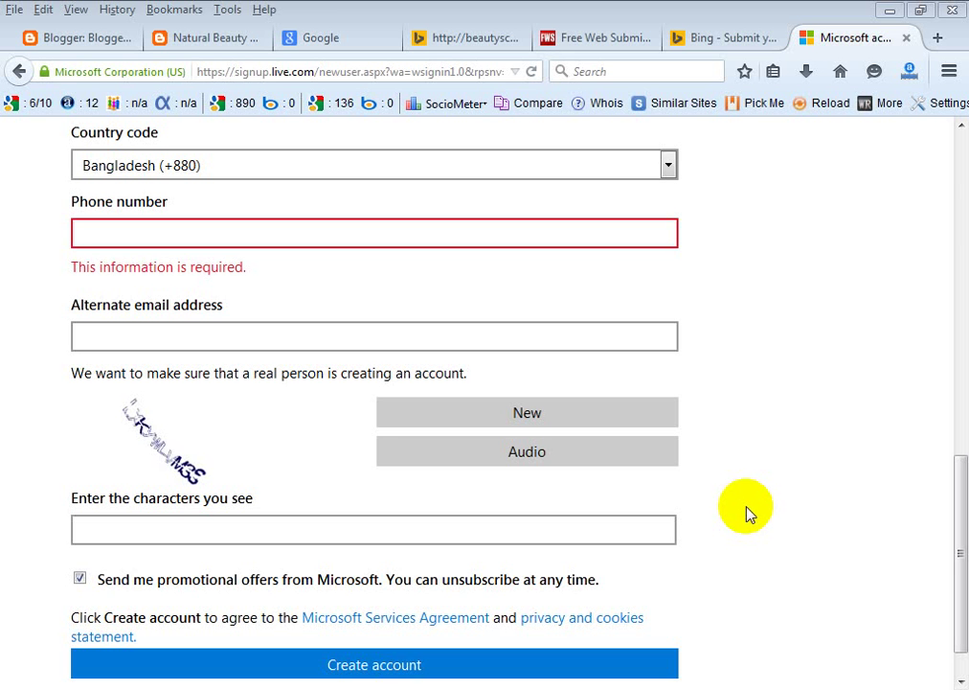
scroll(843, 425, "up", 10)
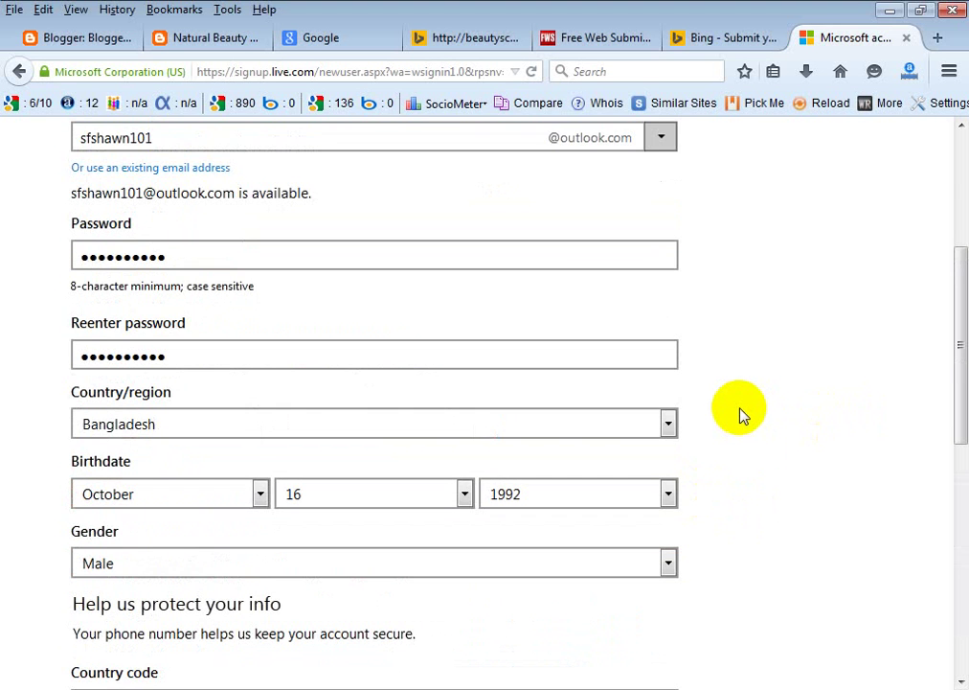
scroll(739, 414, "up", 3)
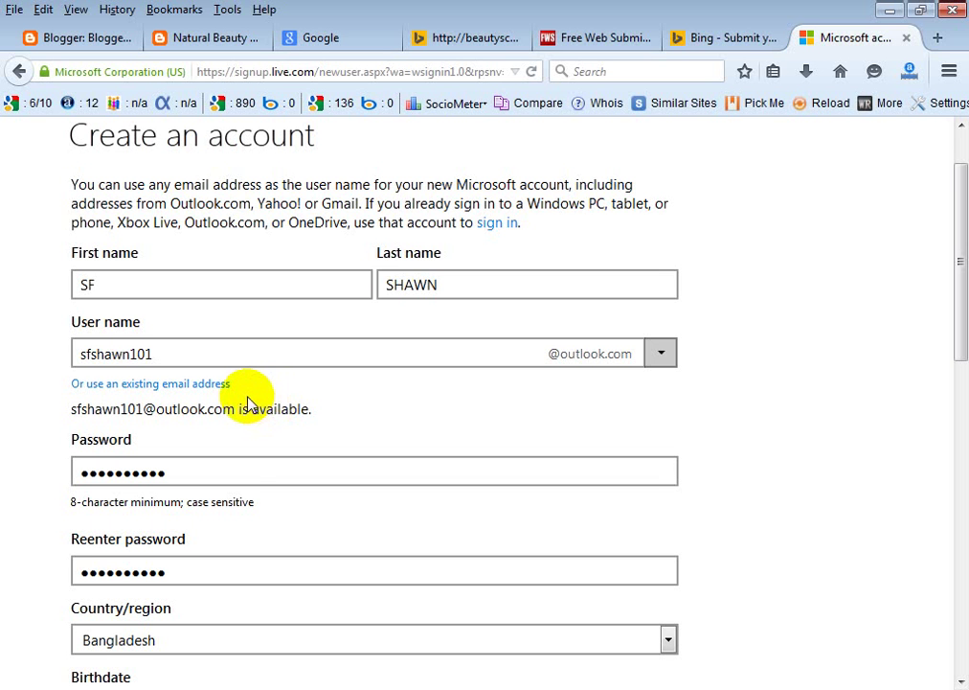
scroll(347, 393, "down", 7)
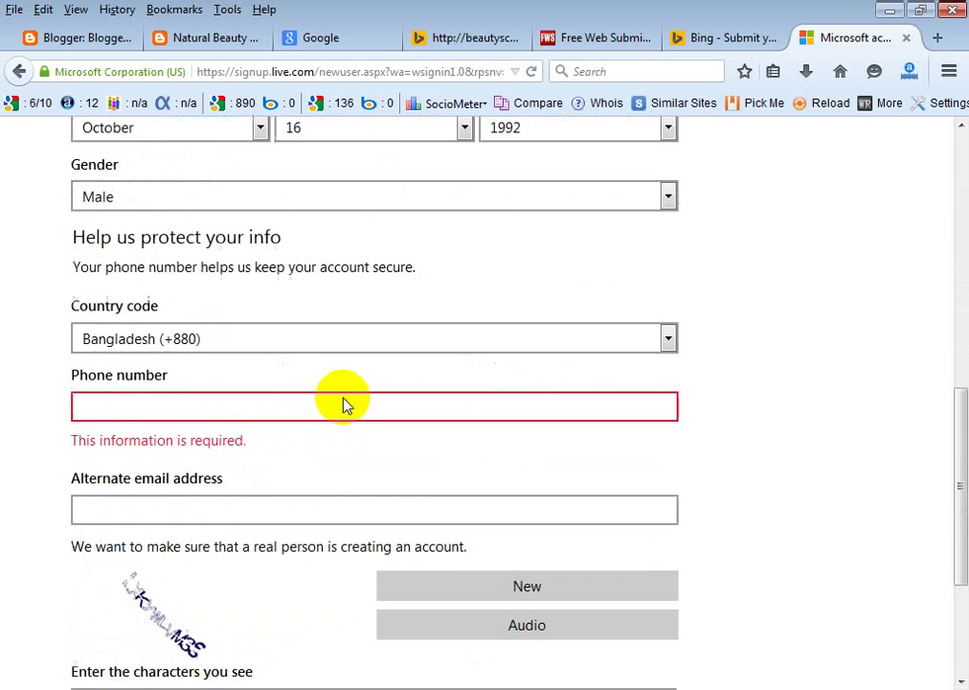
left_click(164, 530)
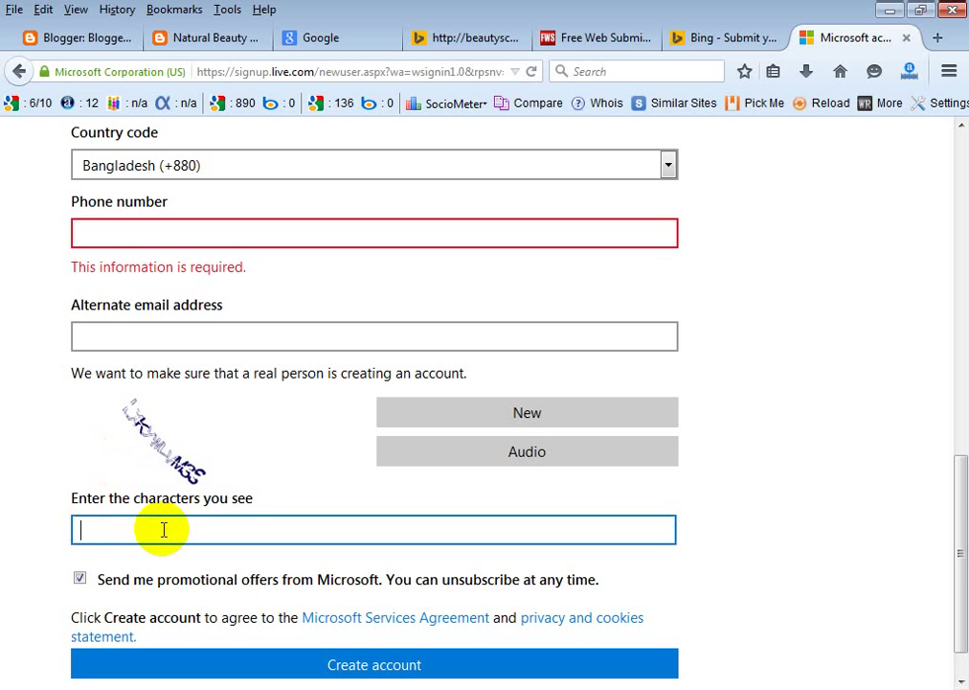
Enter the captcha characters, correcting the mistyped final character.
type("LX")
type("Ky")
type("Y")
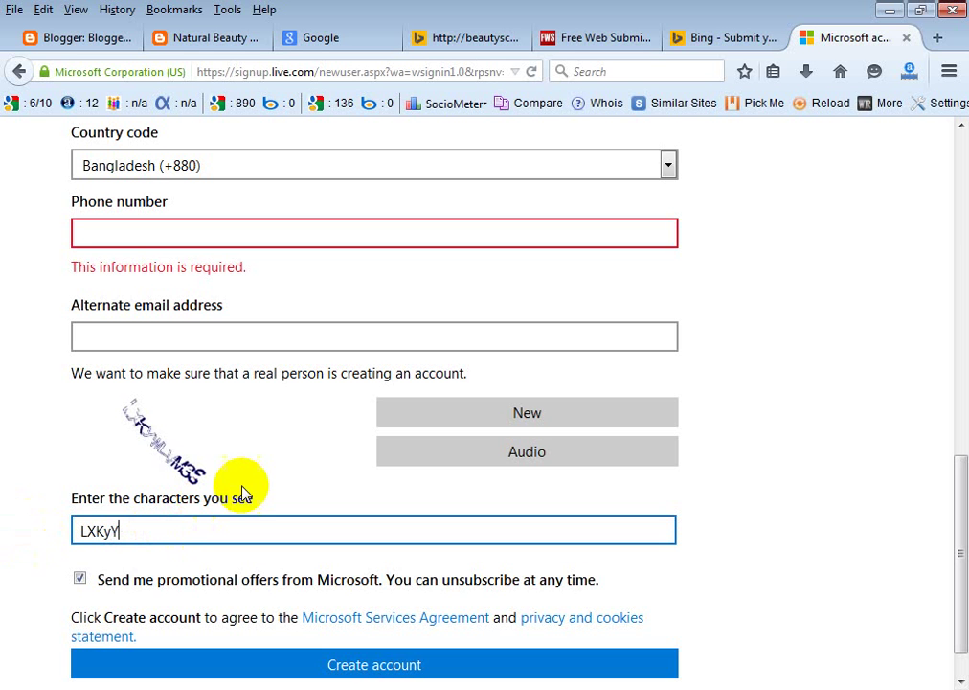
scroll(141, 421, "down", 1)
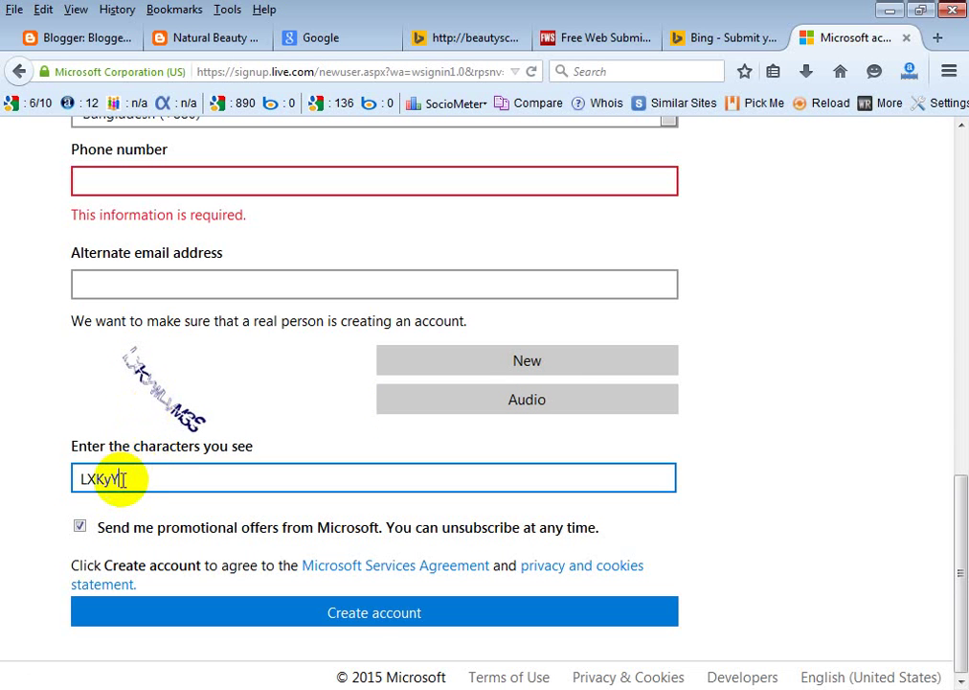
key("BackSpace")
type("W")
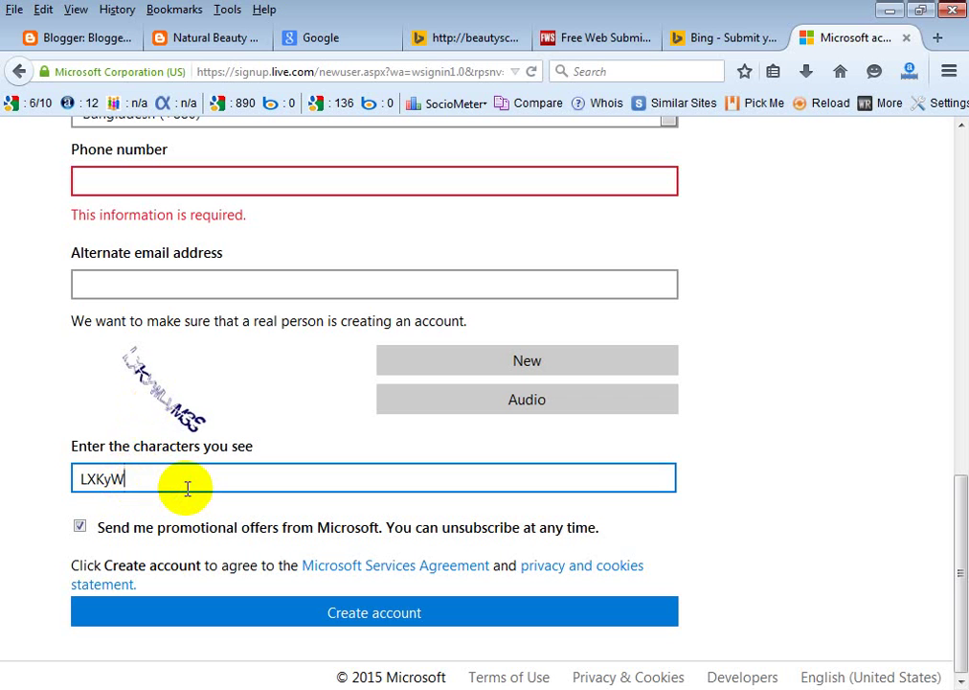
type("LVMGE")
key("BackSpace")
type("S")
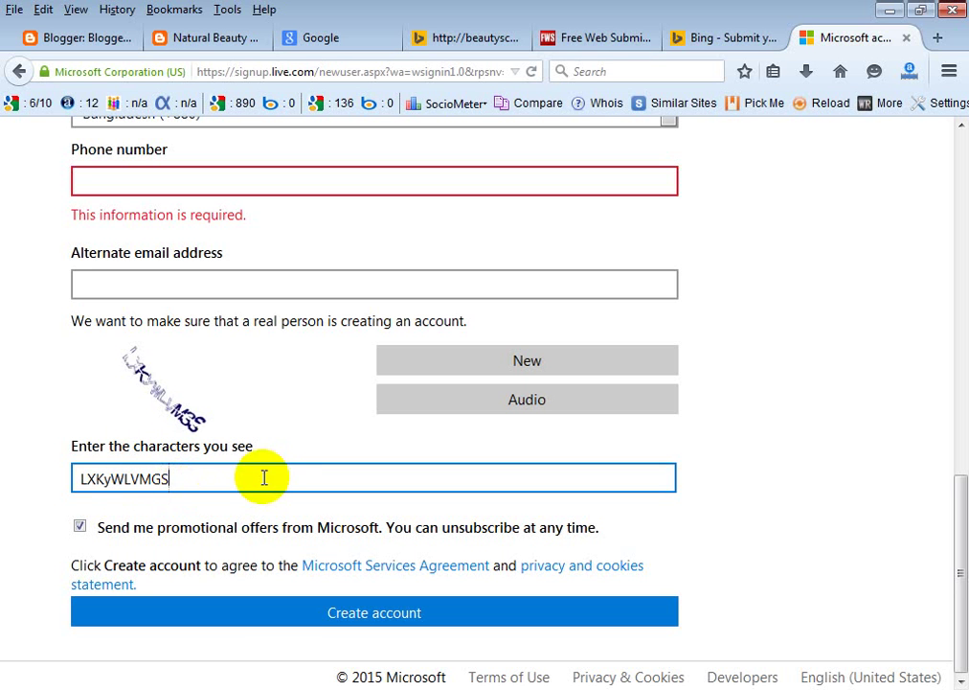
Paste the phone number into its field and submit the signup form.
right_click(241, 178)
left_click(286, 260)
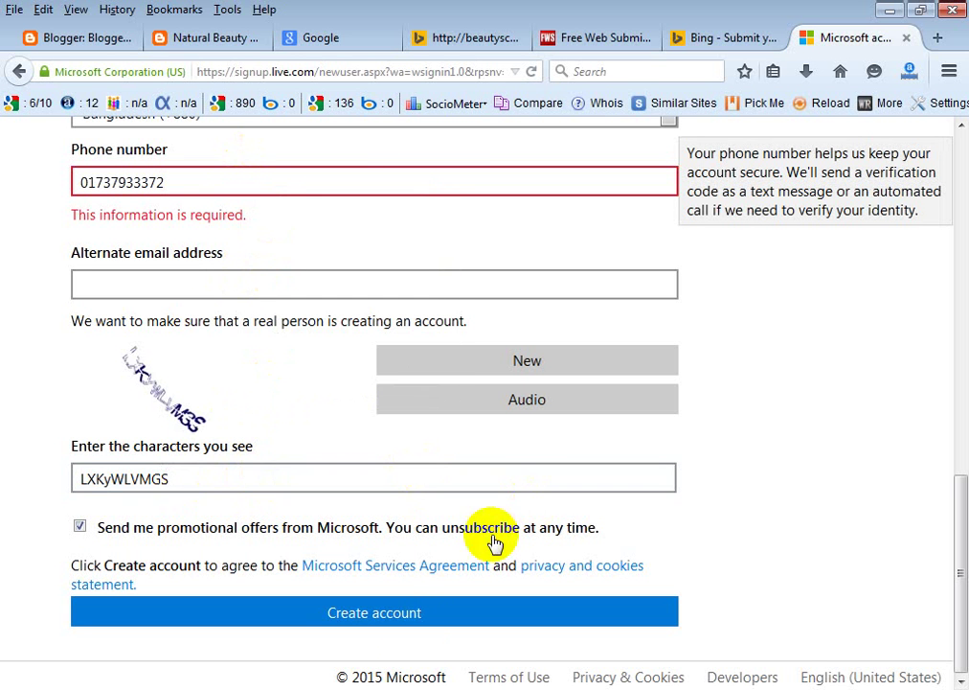
left_click(460, 613)
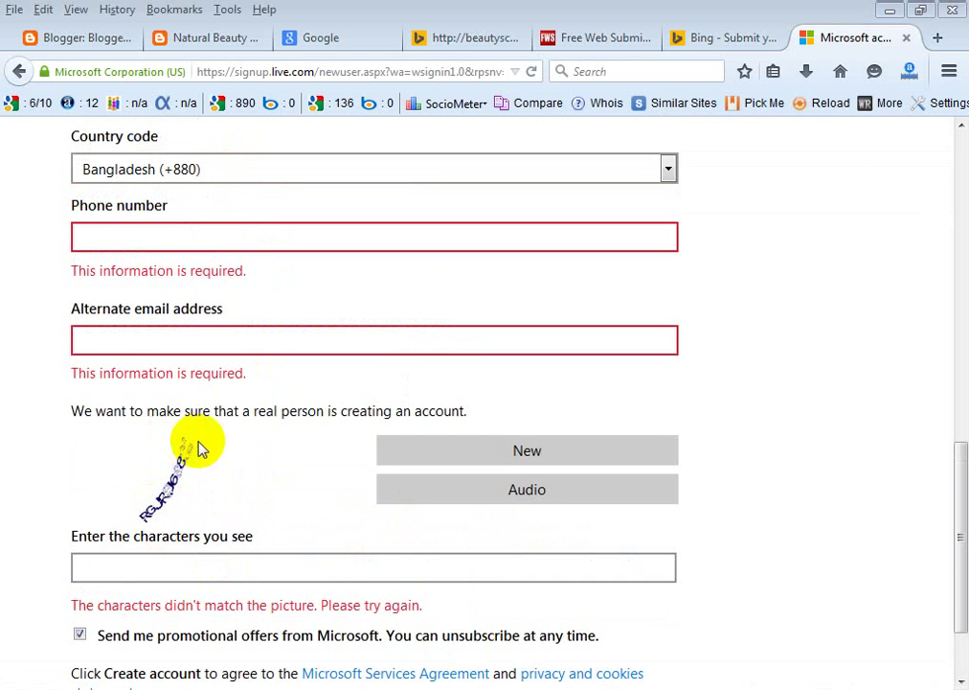
Load a fresh captcha, enter its characters, and resubmit the signup form.
left_click(532, 456)
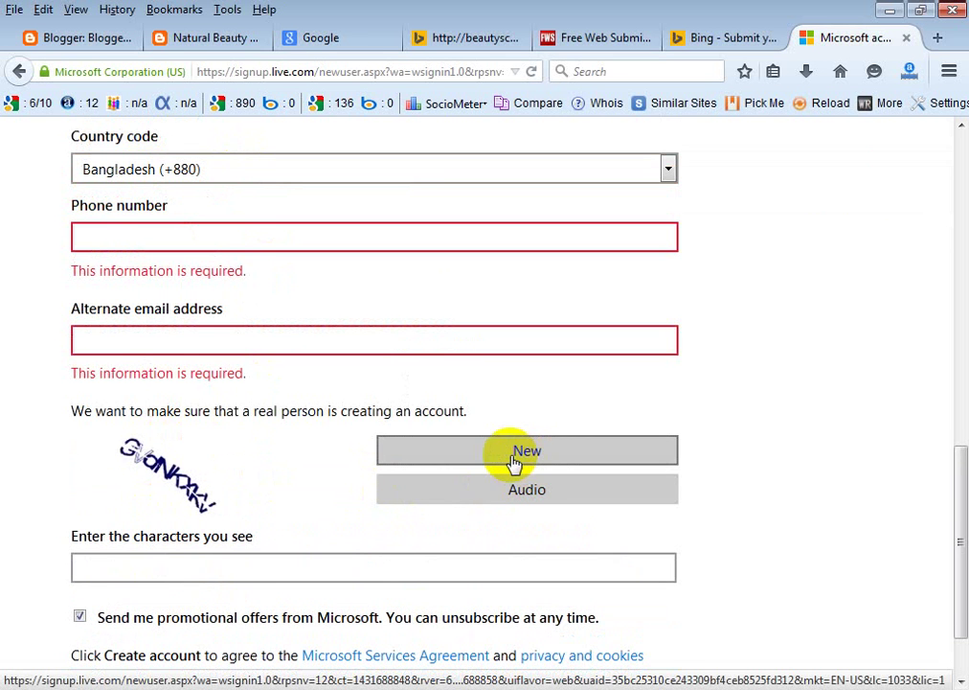
left_click(174, 563)
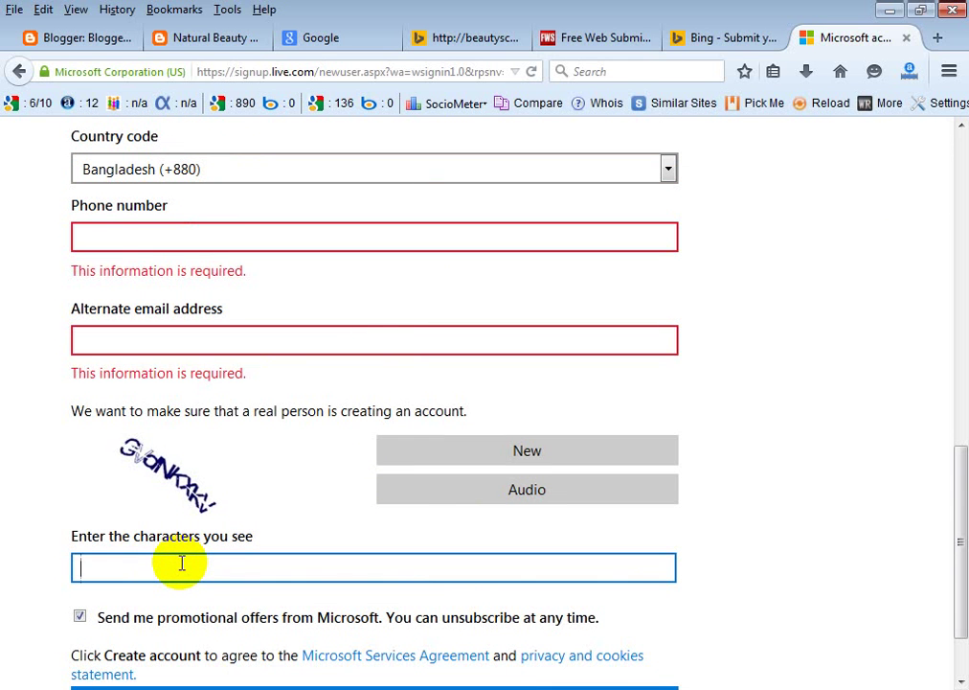
type("3")
key("BackSpace")
type("GVdNKXK")
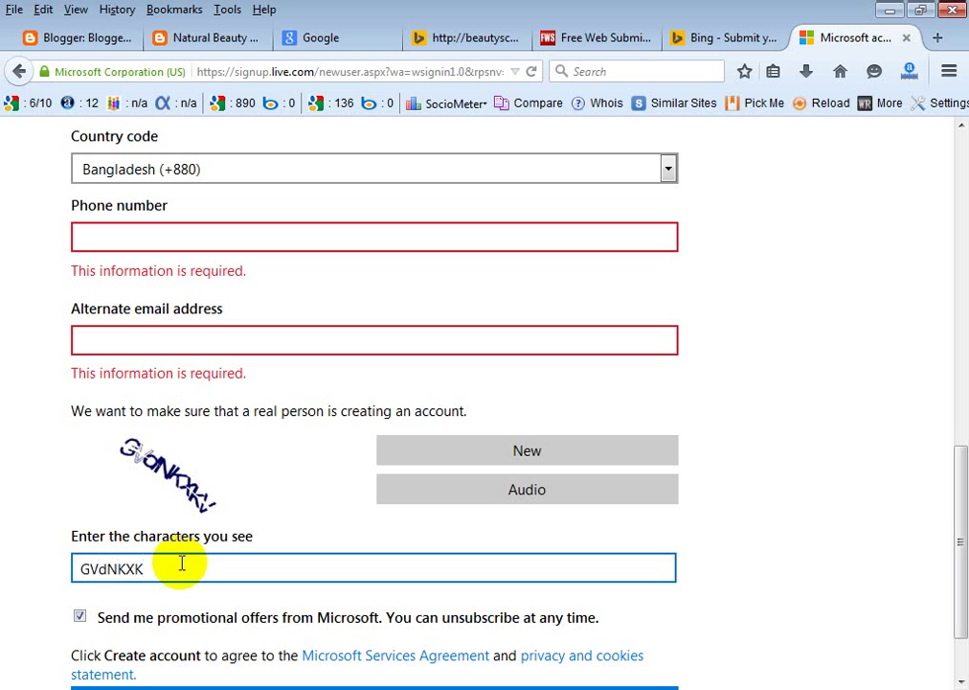
type("V")
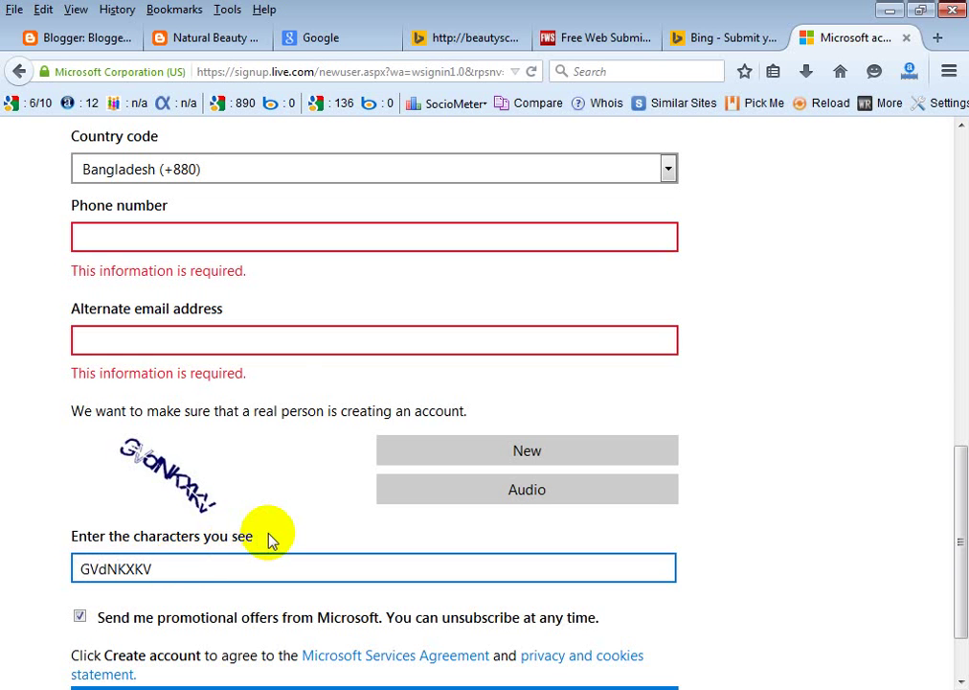
left_click(220, 342)
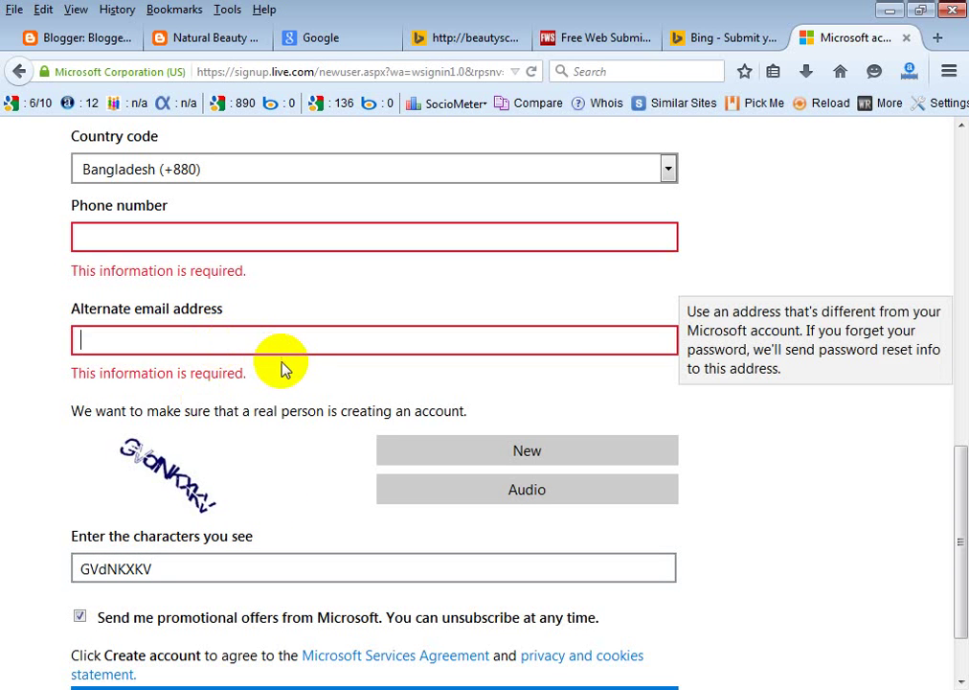
type("S")
key("BackSpace")
left_click(601, 684)
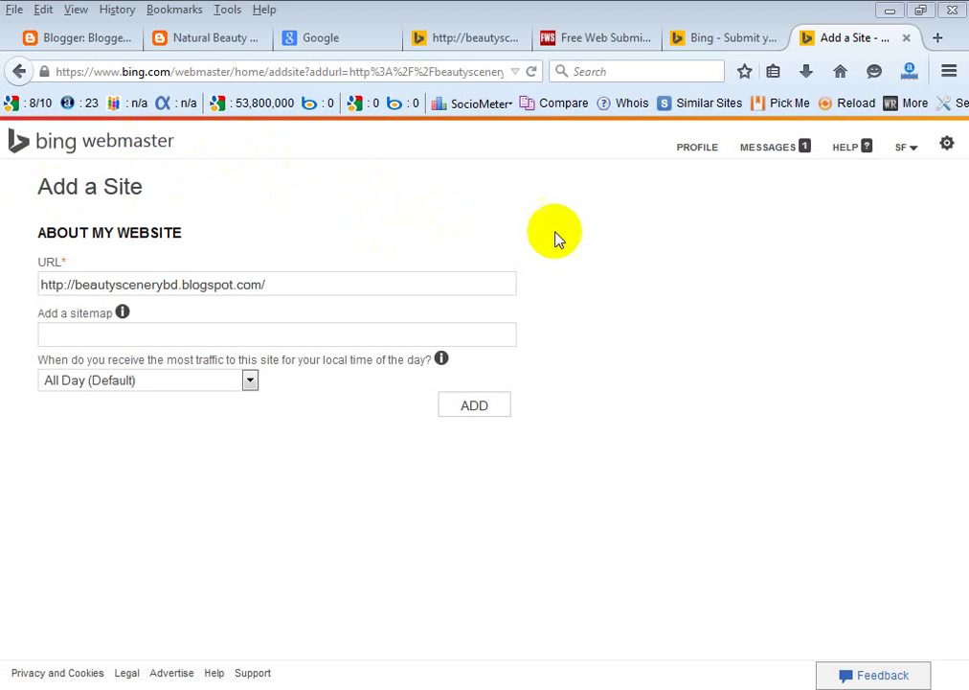
Search Google for google webmaster tools, then return to Bing's Add a Site form.
left_click(324, 40)
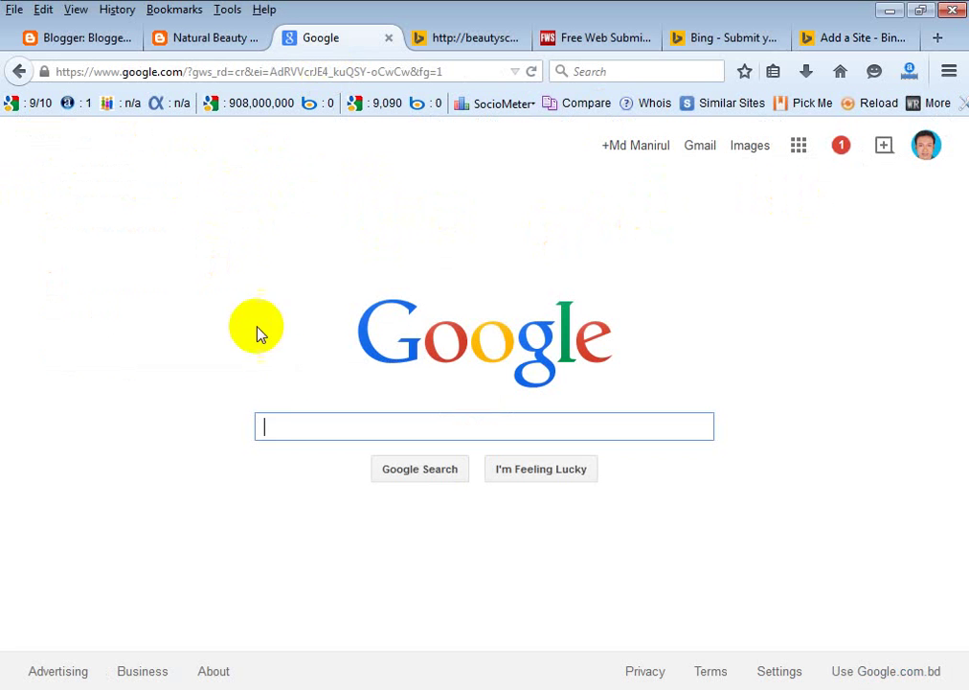
type("G")
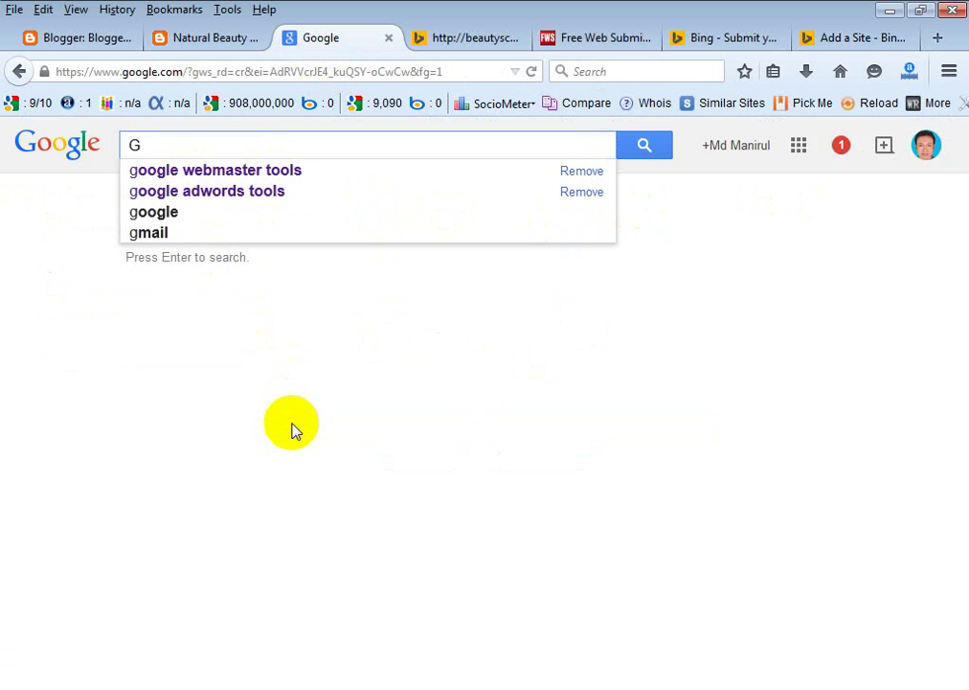
left_click(277, 174)
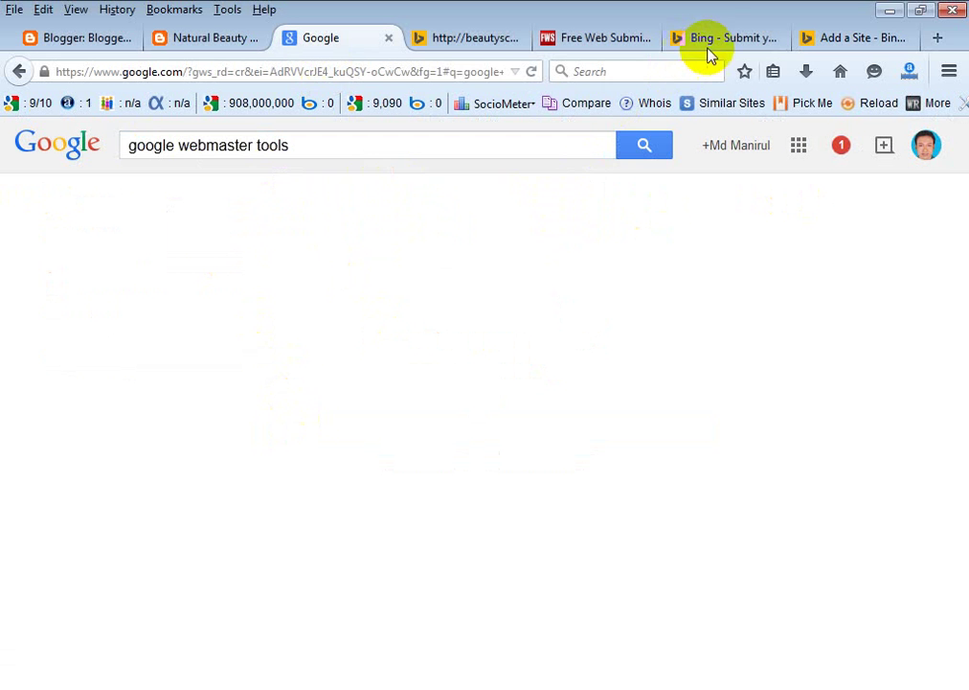
left_click(728, 38)
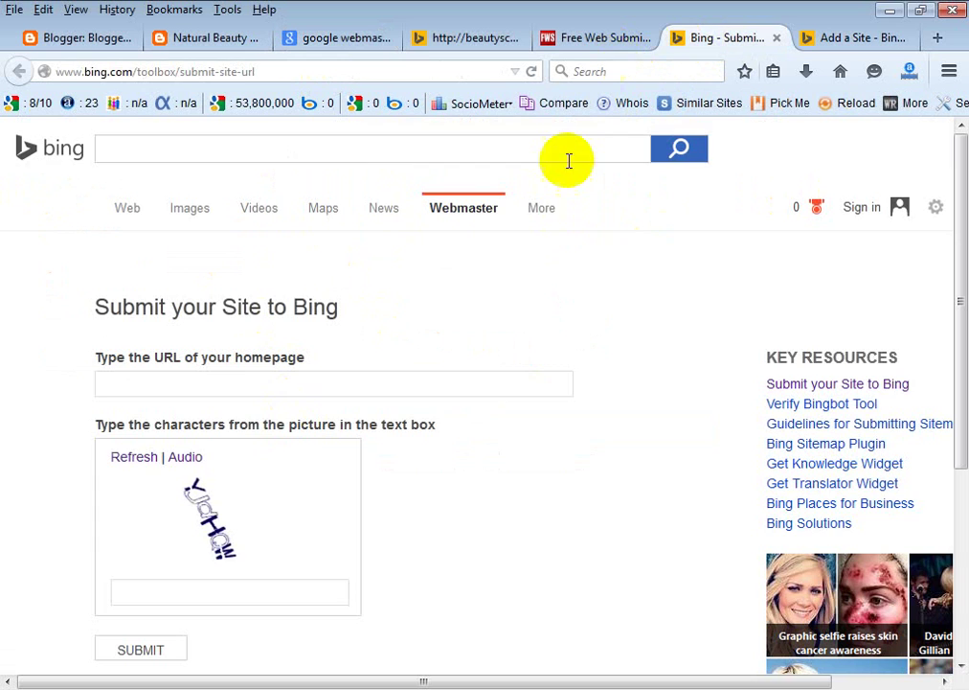
left_click(861, 39)
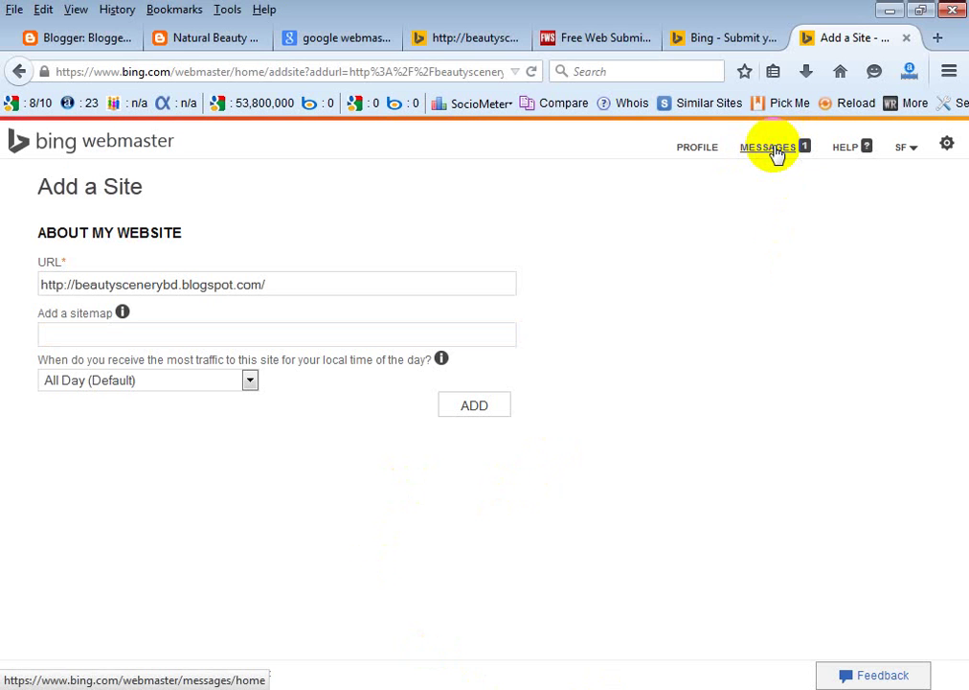
left_click(774, 149)
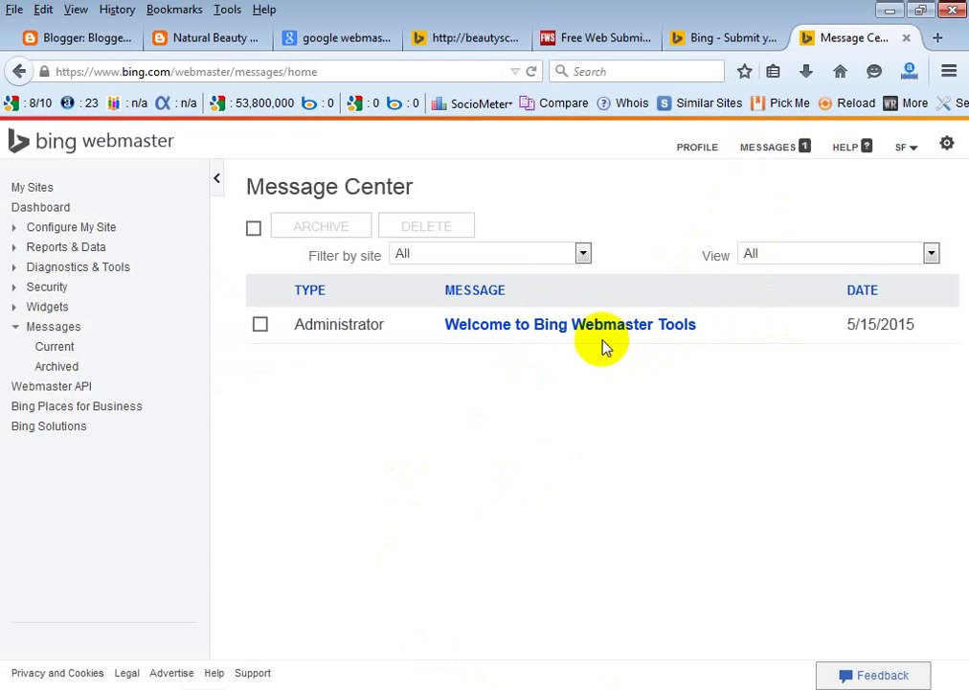
left_click(19, 72)
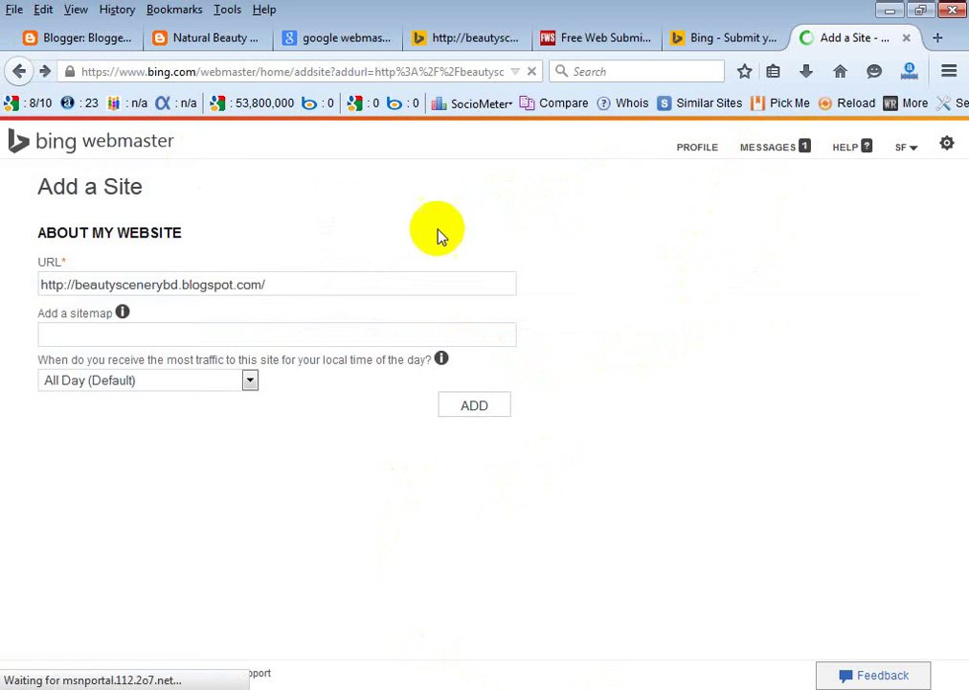
left_click(134, 335)
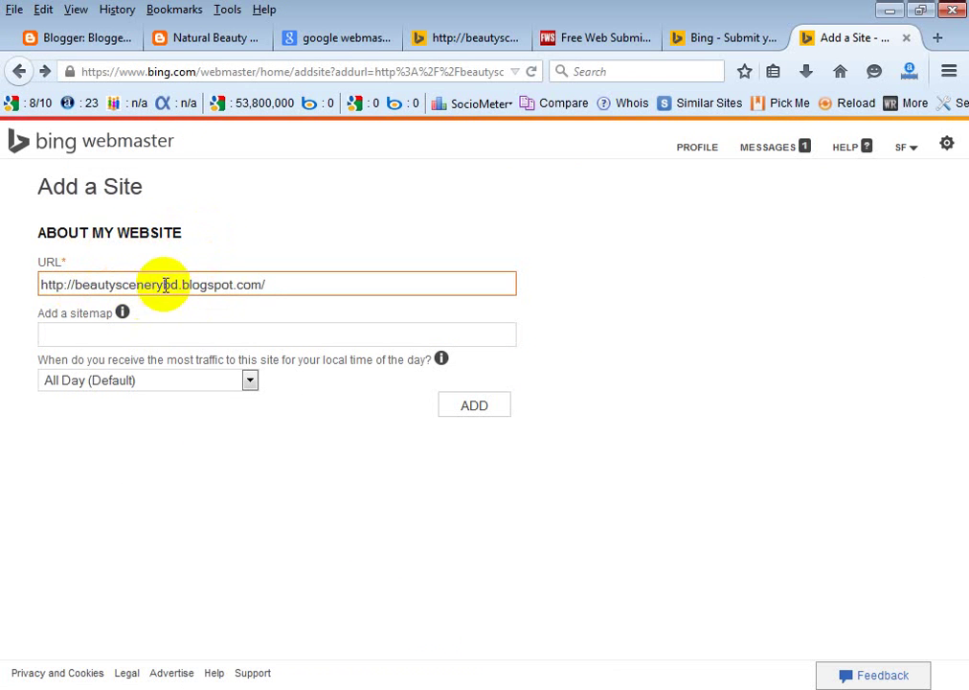
left_click_drag(271, 284, 17, 294)
left_click(337, 226)
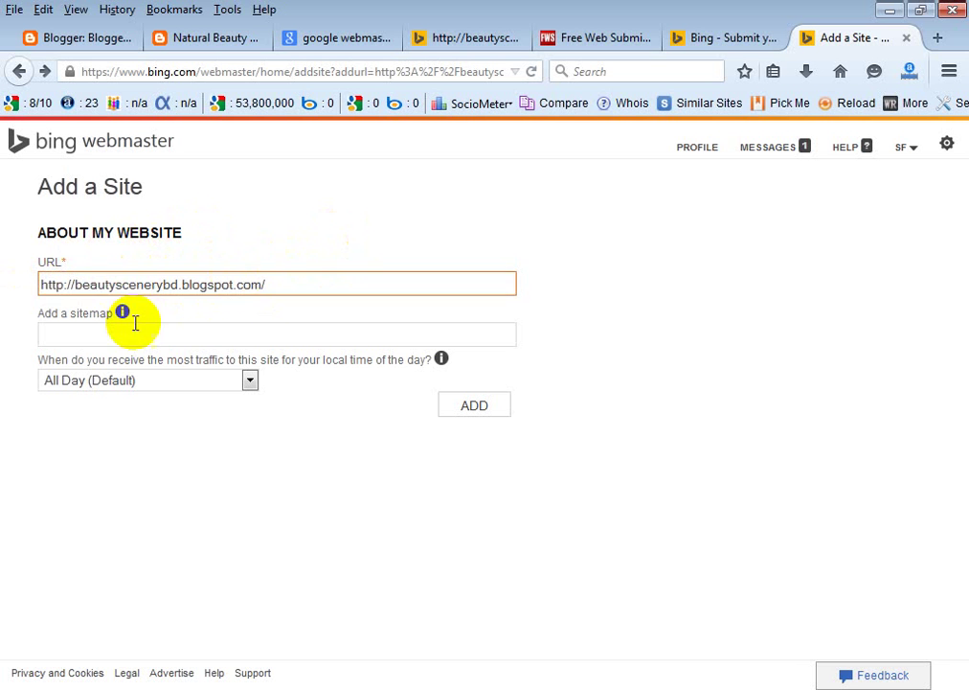
left_click(75, 333)
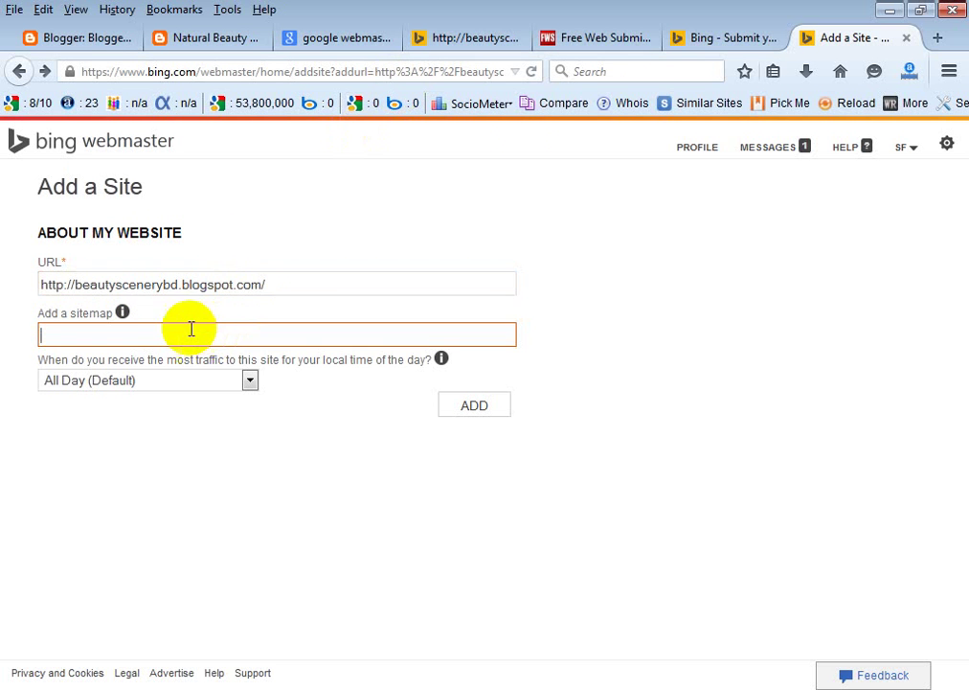
left_click_drag(265, 284, 39, 285)
right_click(137, 287)
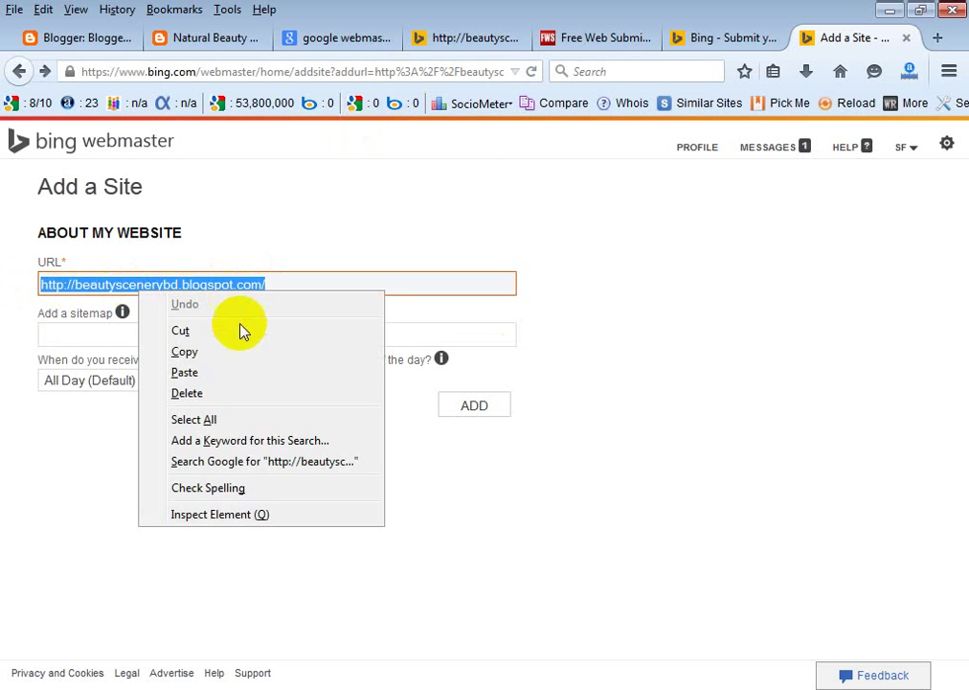
left_click(177, 351)
left_click(127, 338)
right_click(126, 339)
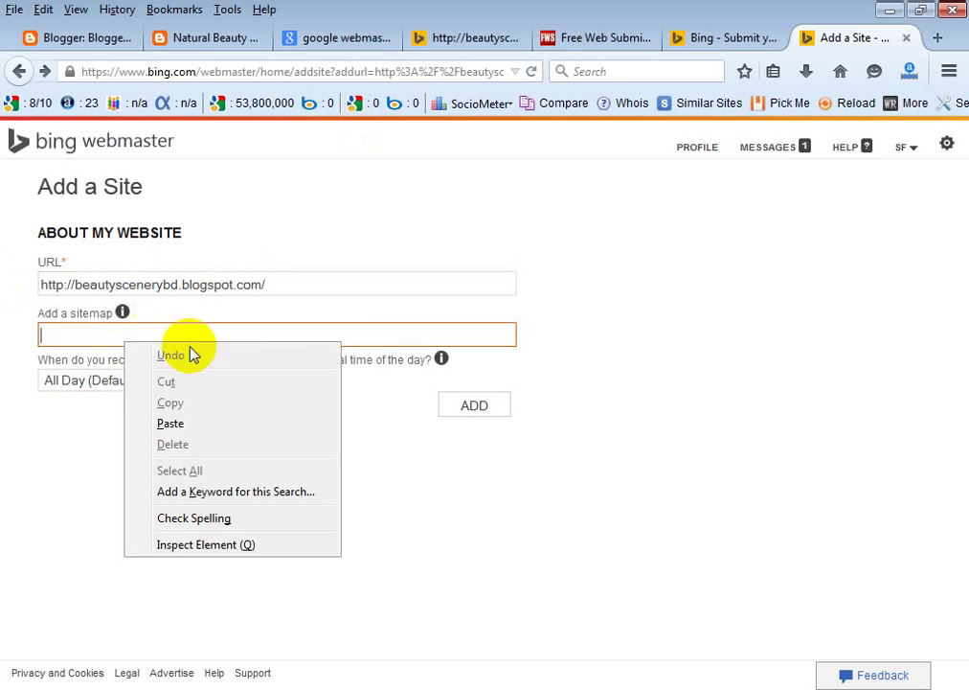
left_click(210, 424)
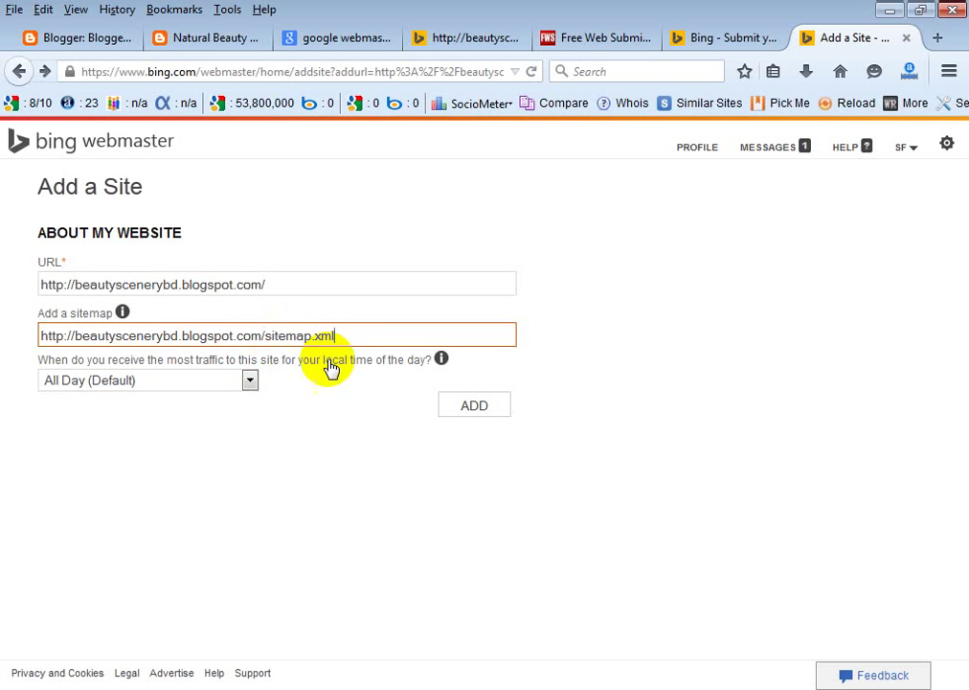
left_click(101, 382)
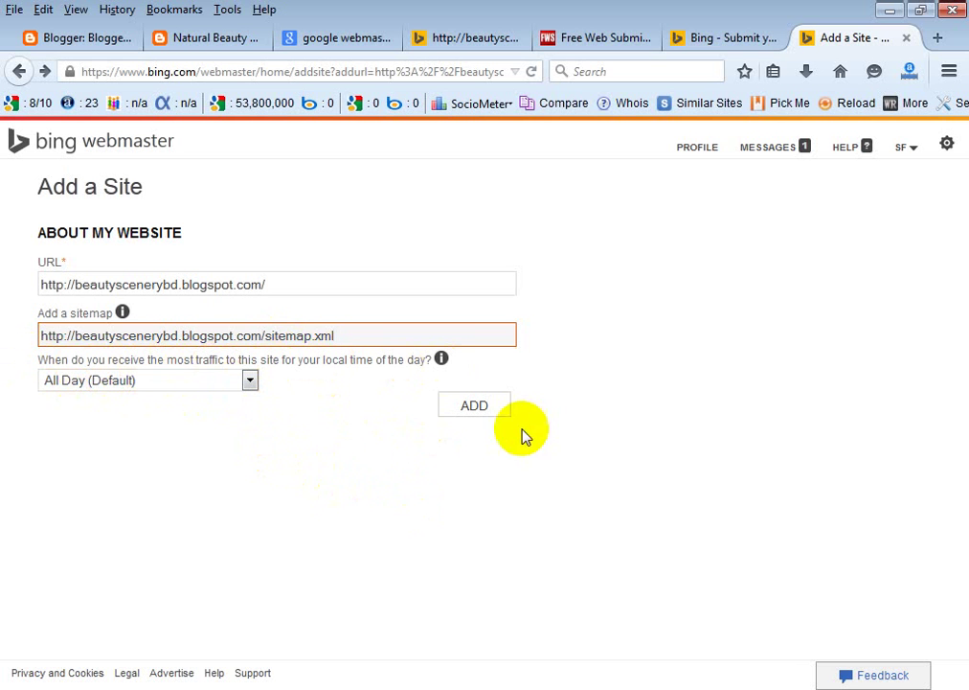
left_click(463, 407)
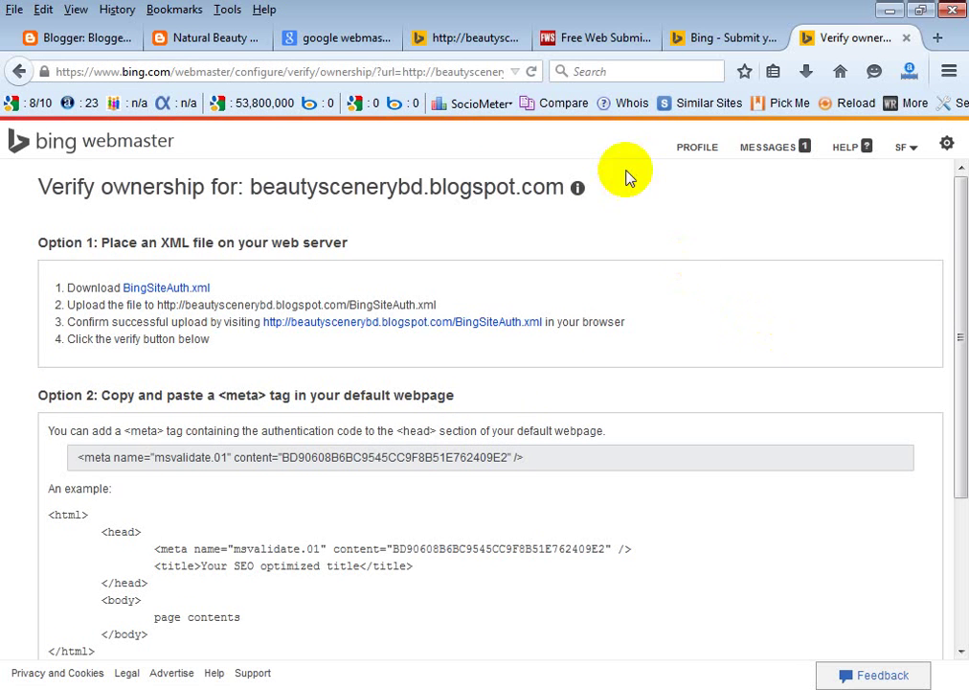
Open the Google Webmaster Tools result, then return to Bing's Verify ownership page and review it.
left_click(340, 38)
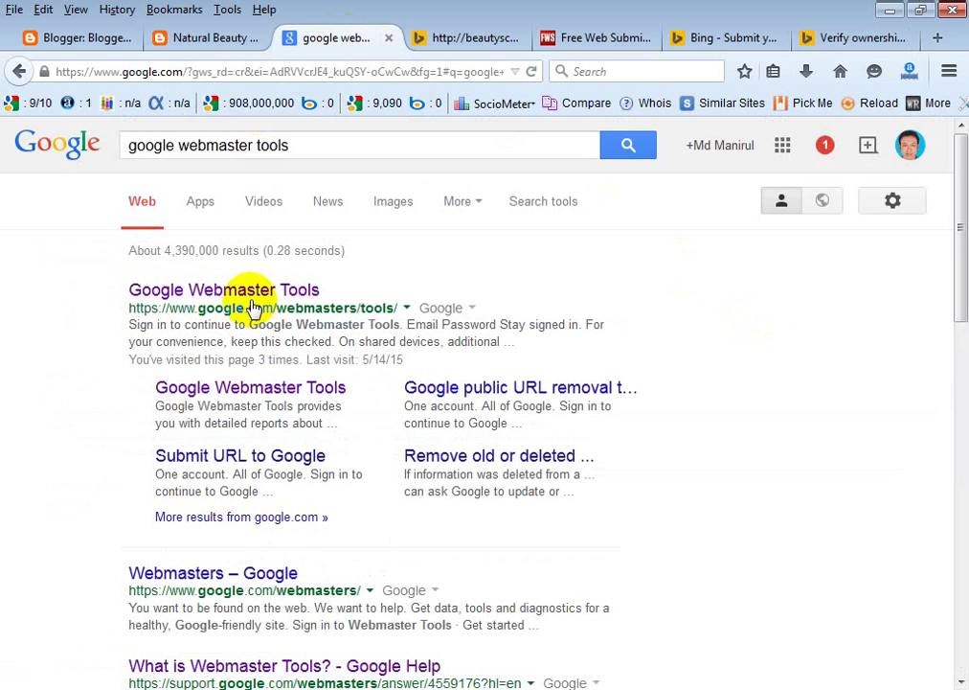
left_click(256, 294)
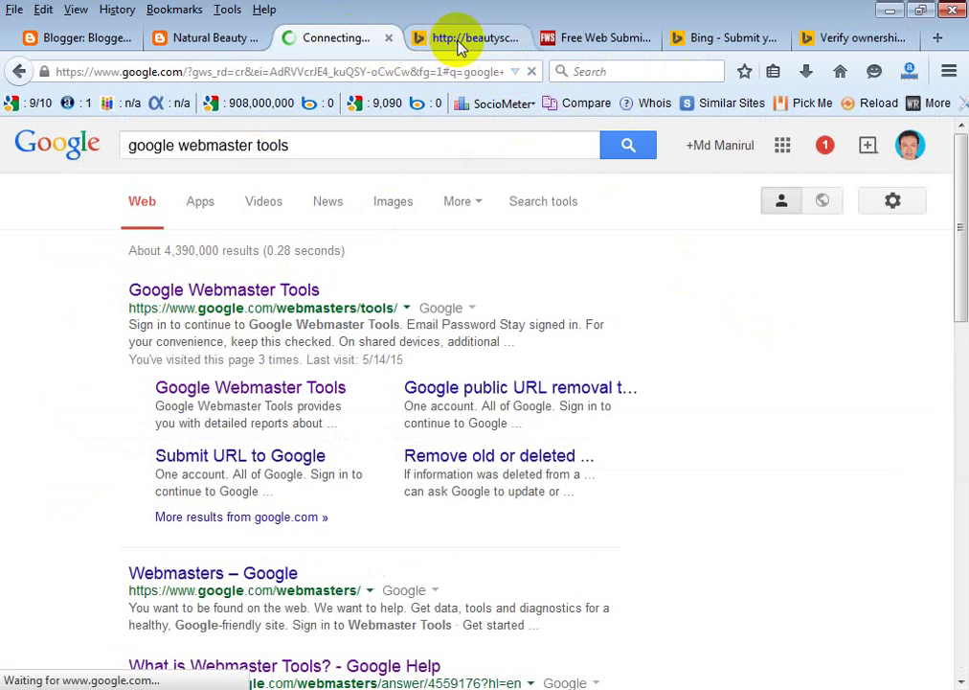
left_click(851, 36)
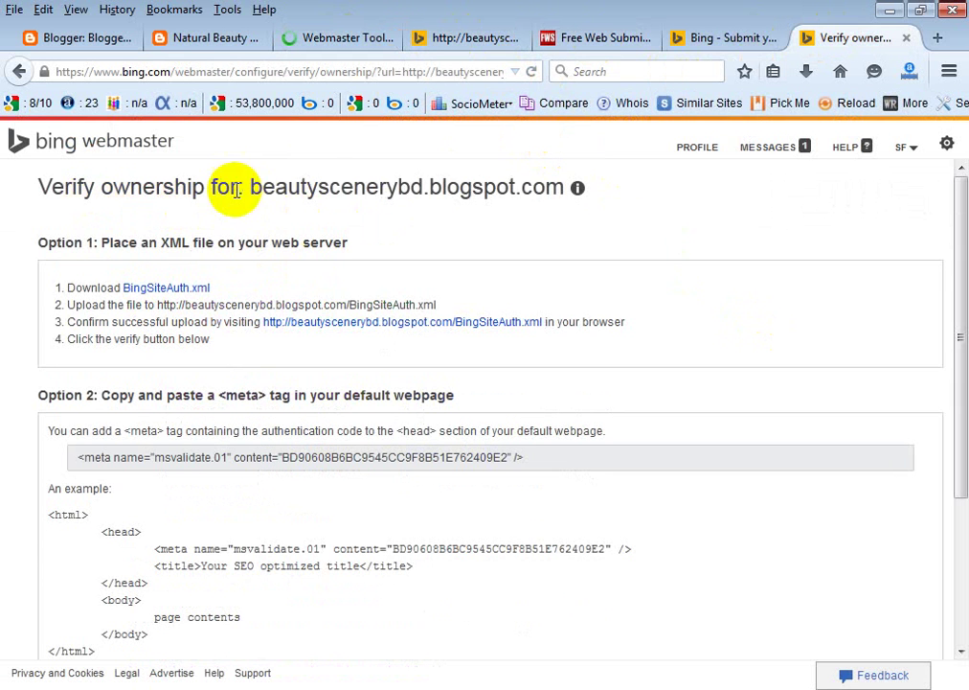
left_click_drag(253, 188, 567, 182)
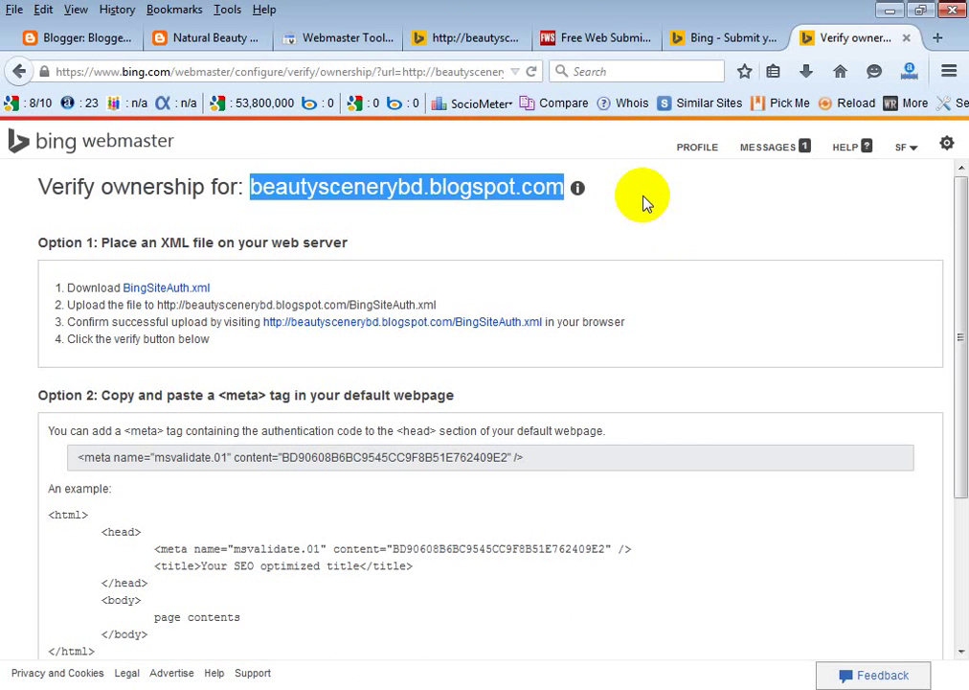
left_click(644, 203)
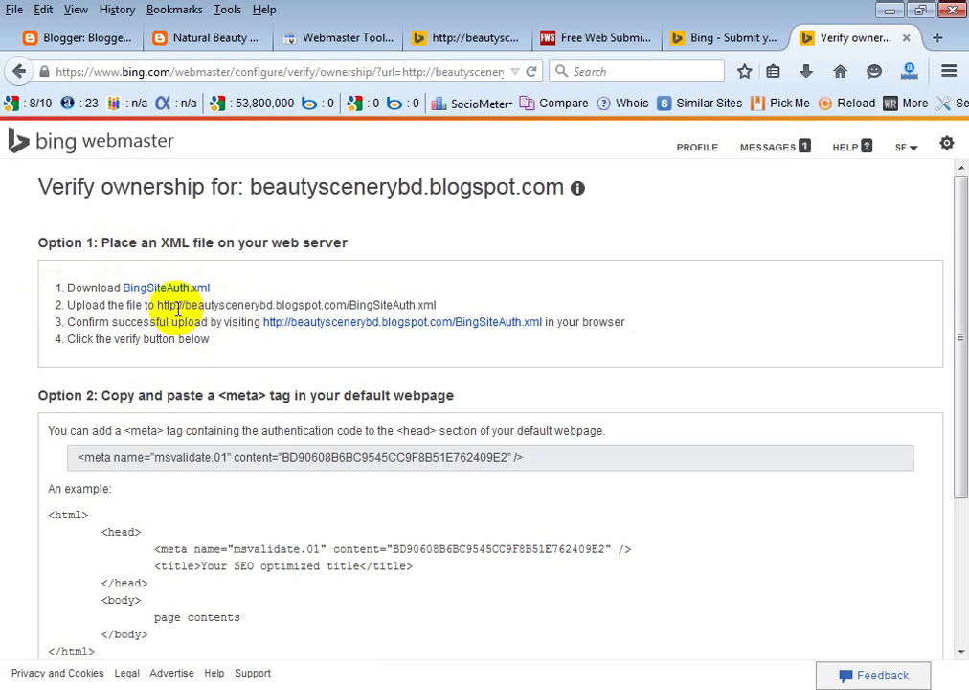
left_click_drag(182, 305, 445, 304)
left_click(504, 305)
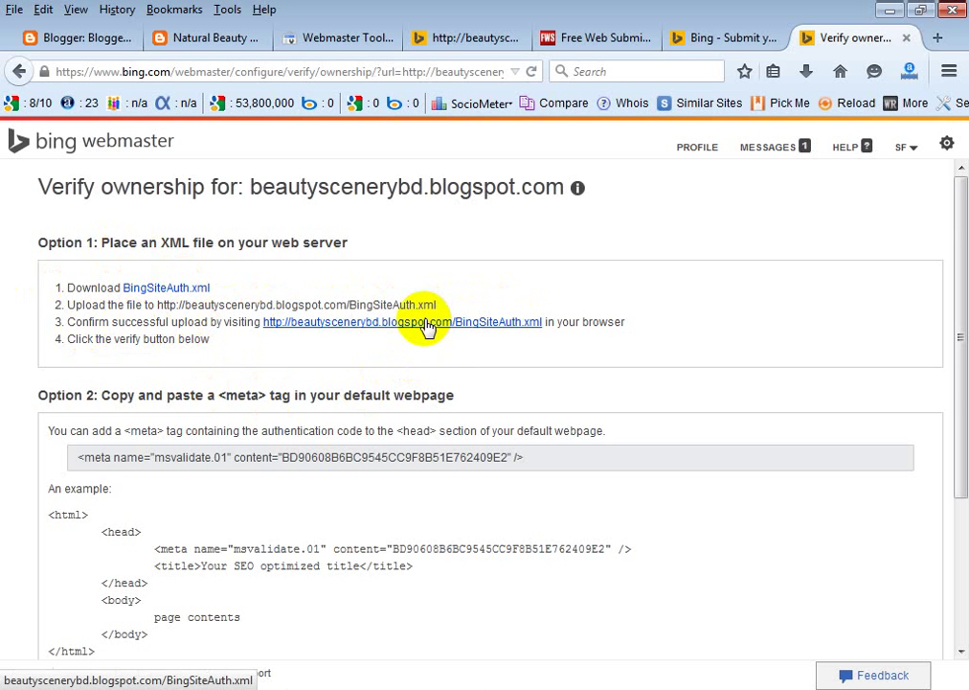
scroll(287, 403, "down", 3)
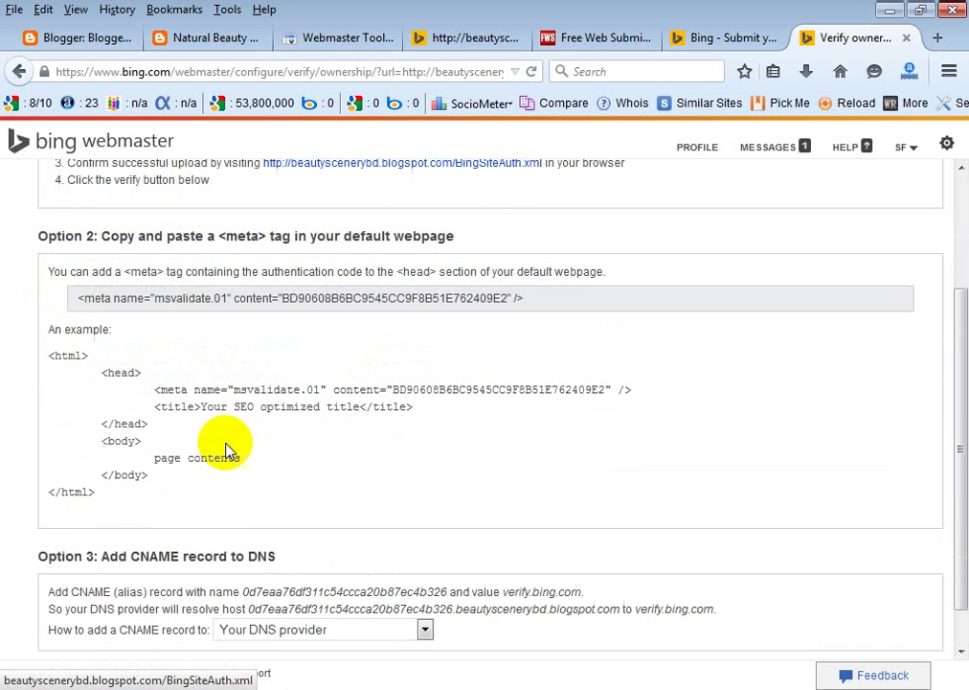
left_click(113, 639)
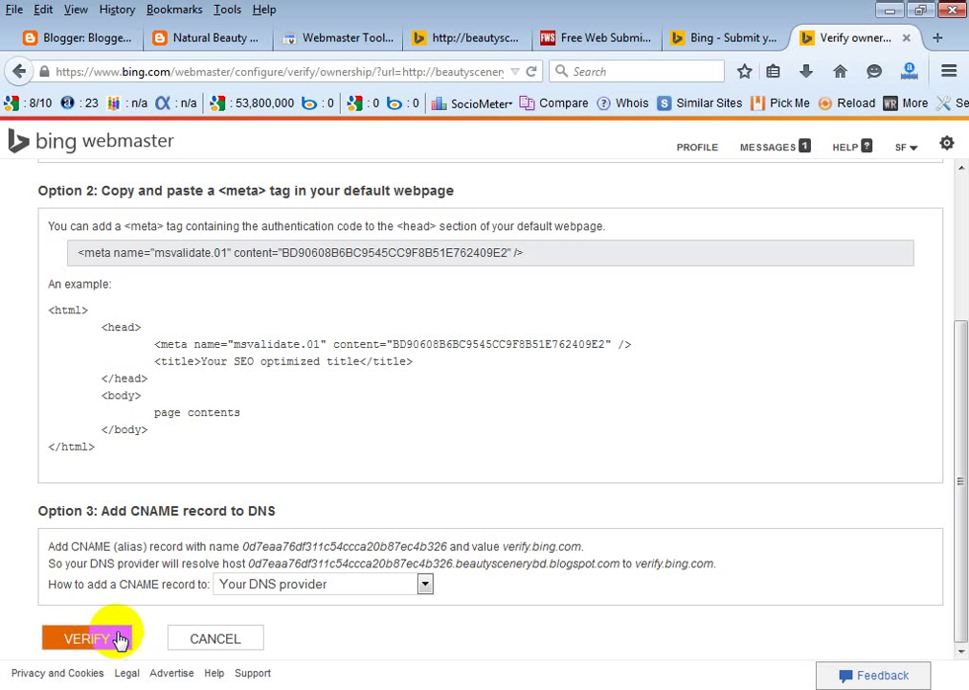
scroll(505, 340, "up", 5)
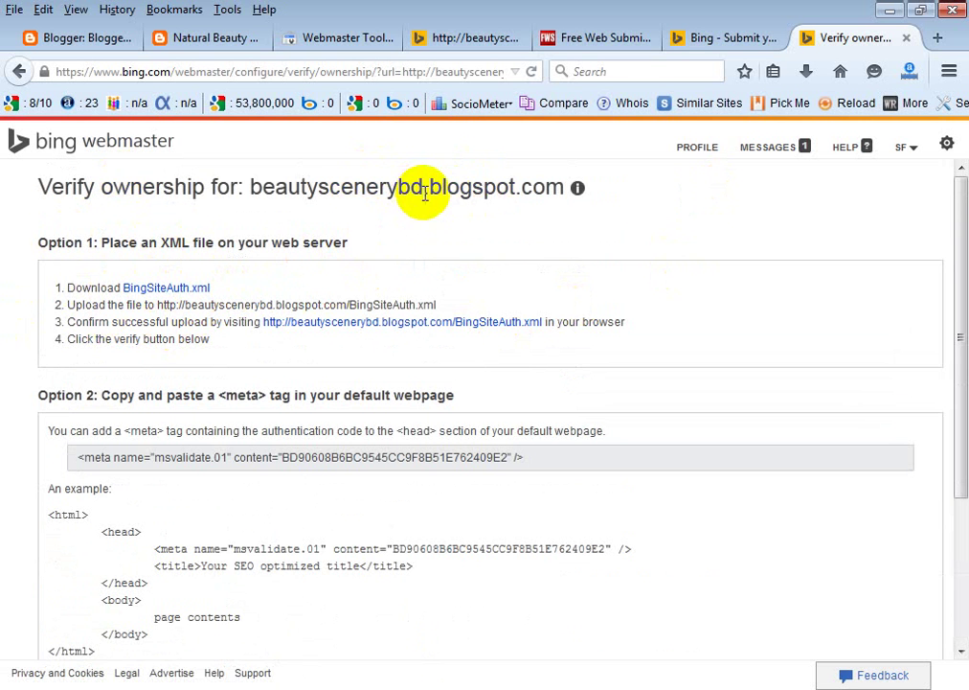
Scroll down to the meta tag verification option and try selecting the tag.
double_click(498, 188)
left_click(540, 255)
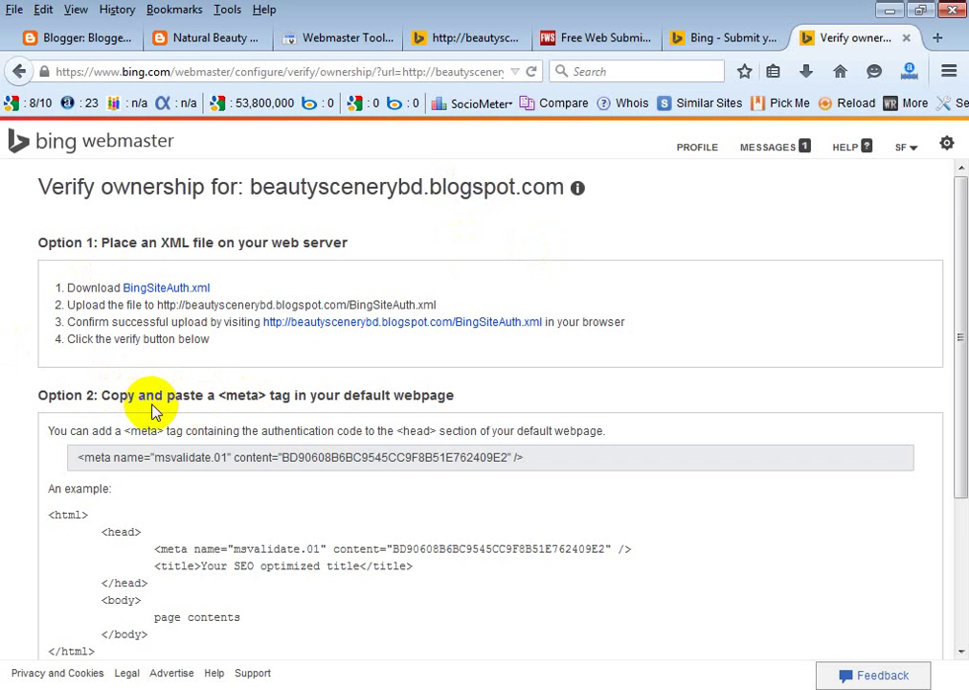
scroll(151, 410, "down", 1)
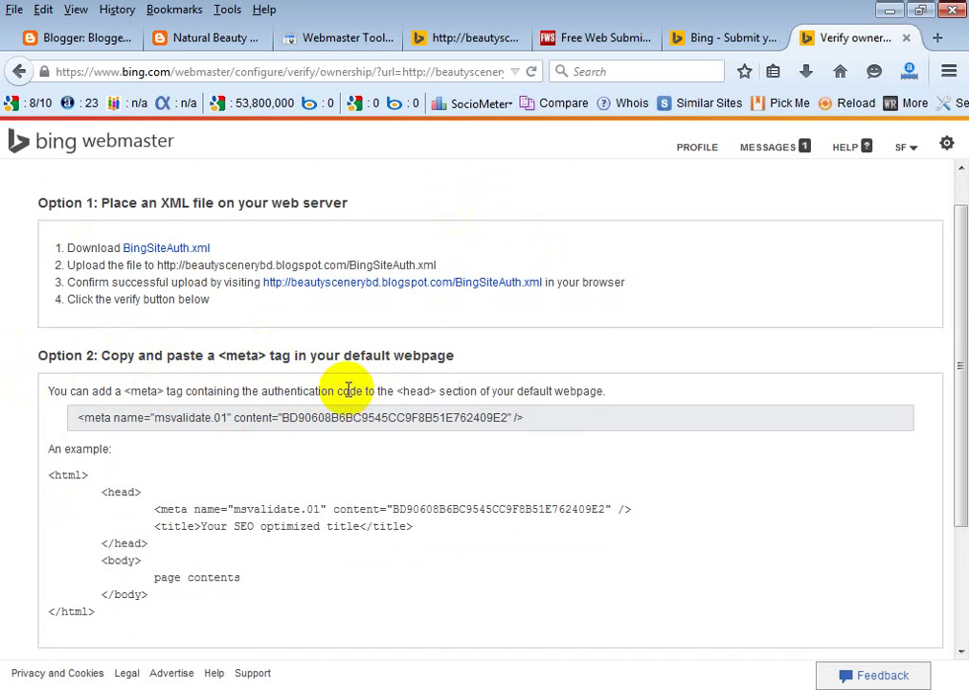
scroll(348, 390, "down", 1)
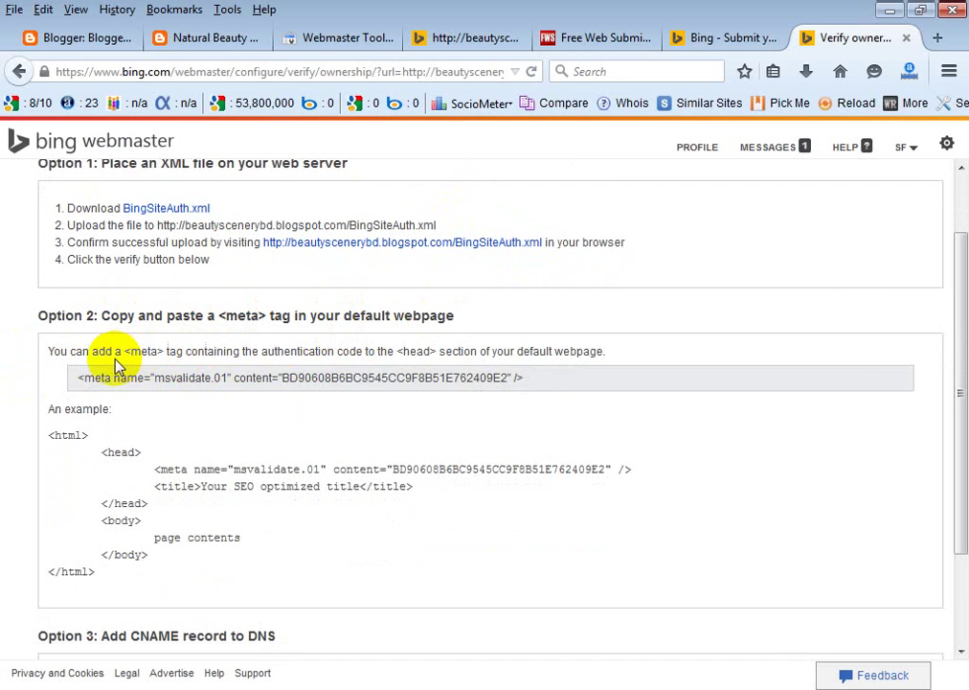
mouse_move(79, 381)
left_mouse_down()
mouse_move(558, 392)
mouse_move(69, 385)
left_mouse_up()
left_click(539, 435)
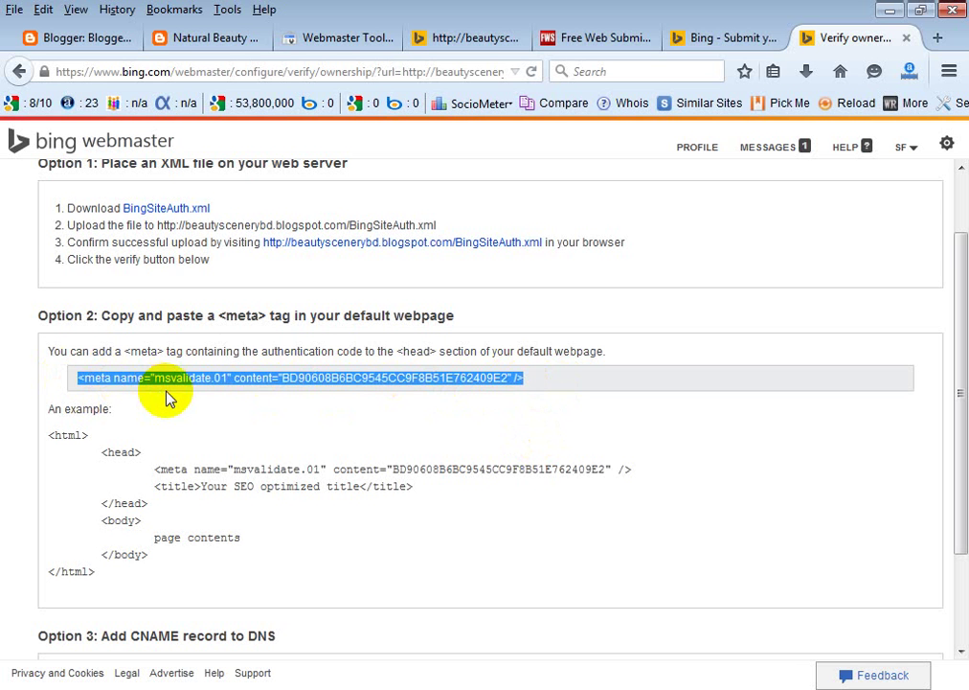
scroll(189, 410, "down", 1)
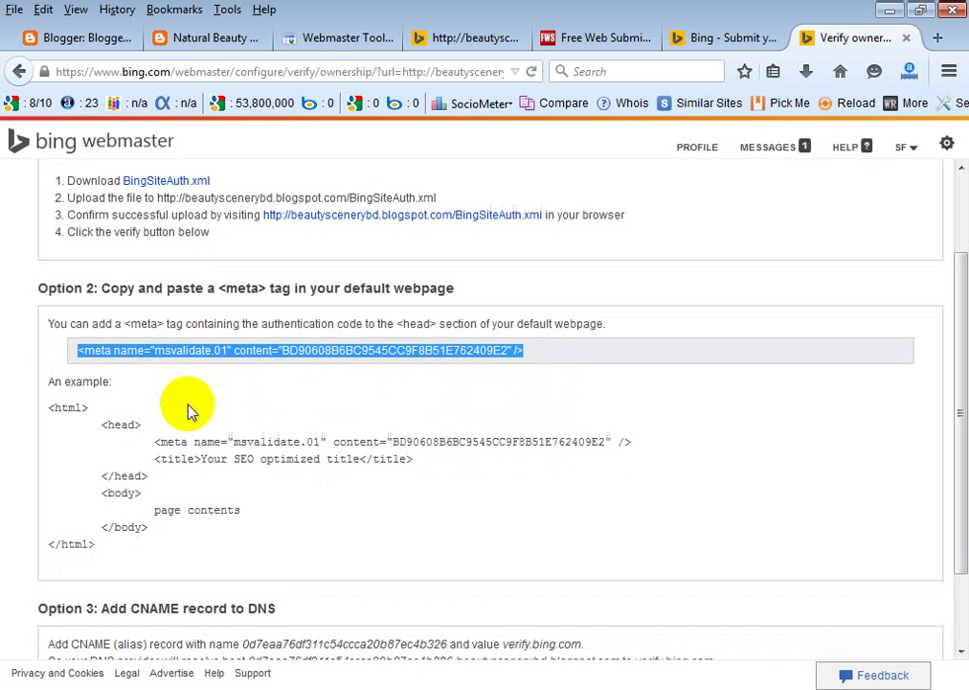
left_click(239, 407)
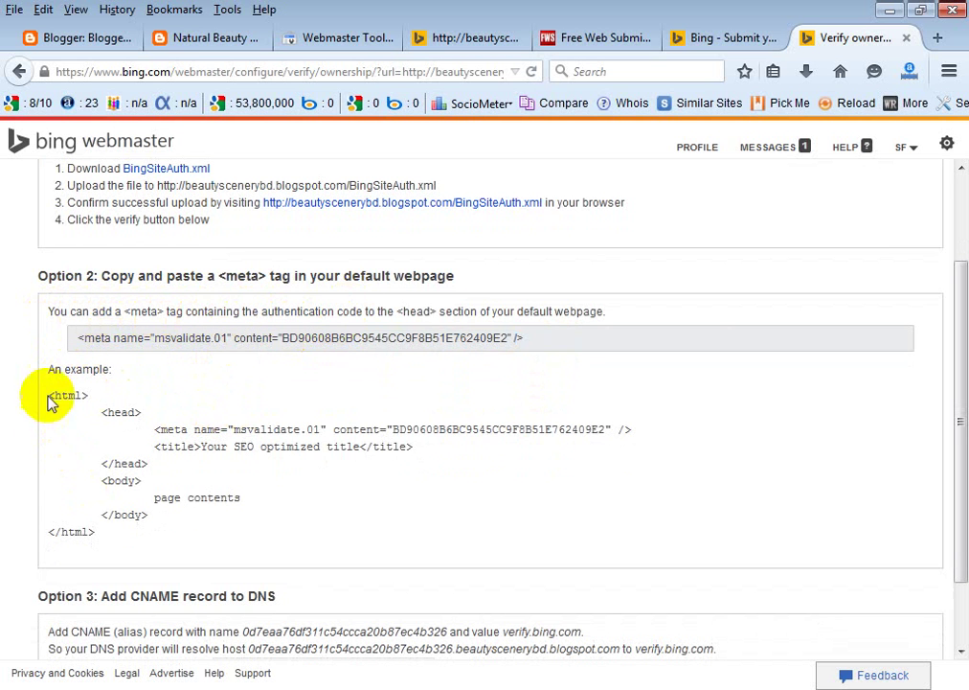
Check the head example, then select and copy the msvalidate.01 meta tag.
left_click_drag(48, 400, 92, 397)
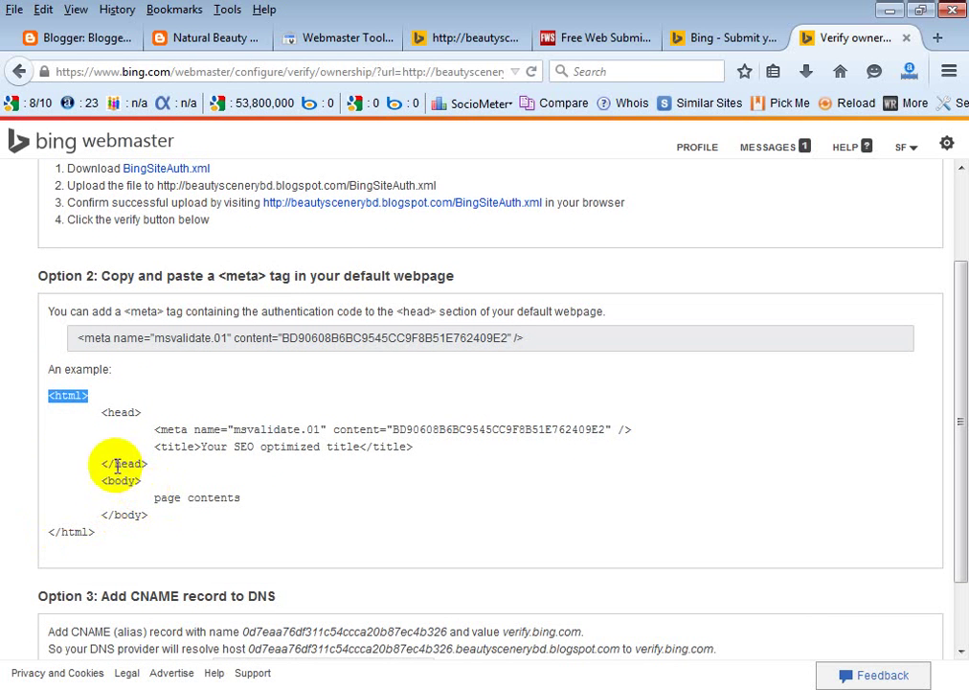
left_click_drag(102, 463, 149, 464)
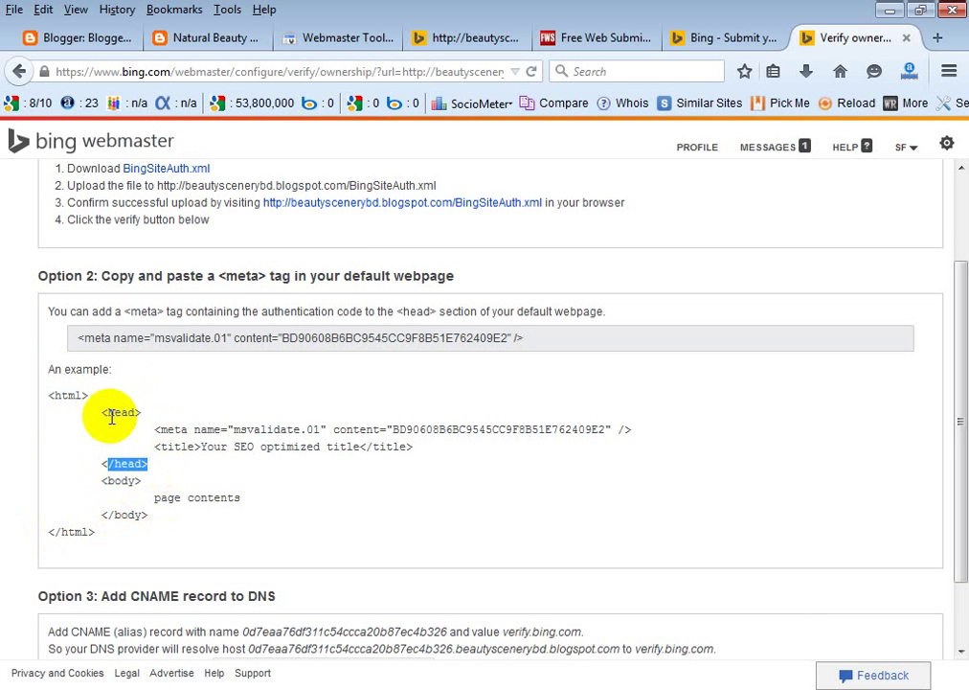
left_click_drag(103, 411, 141, 414)
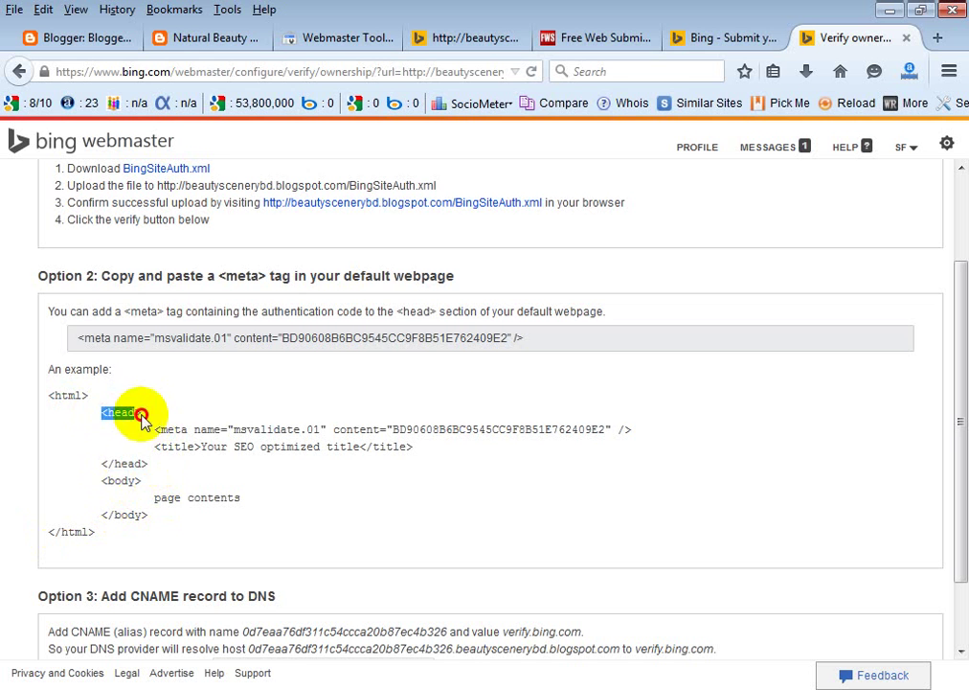
left_click_drag(102, 464, 413, 448)
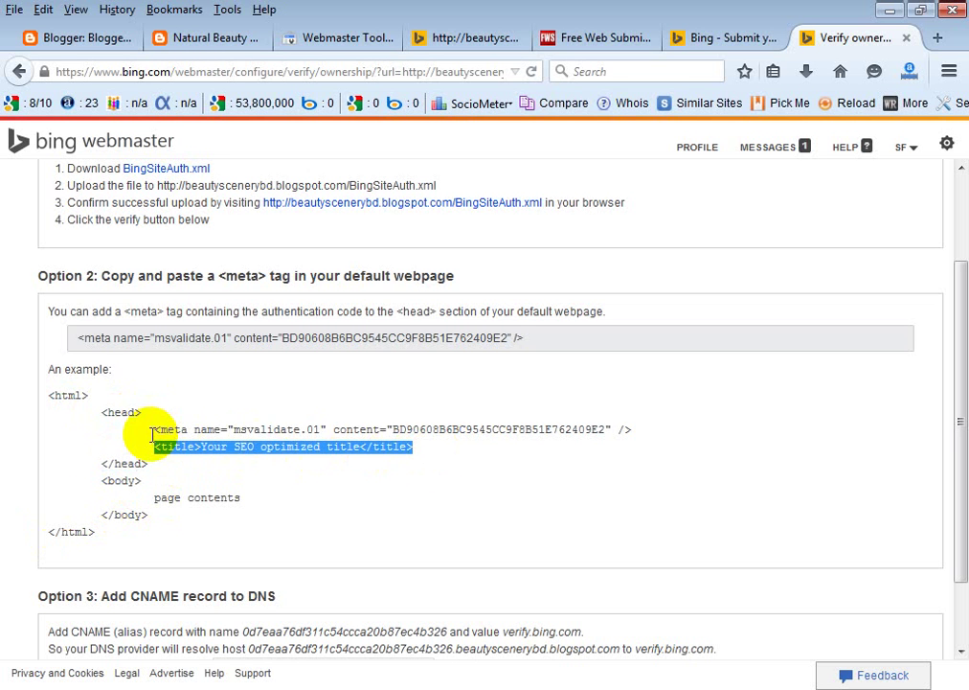
left_click_drag(154, 431, 618, 430)
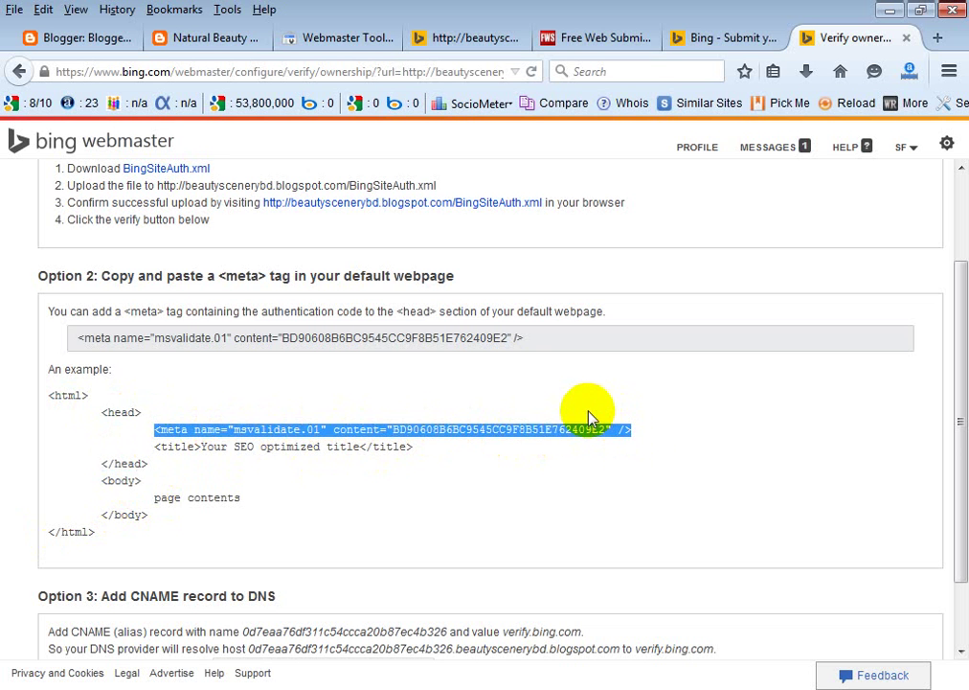
left_click_drag(525, 338, 65, 346)
right_click(161, 346)
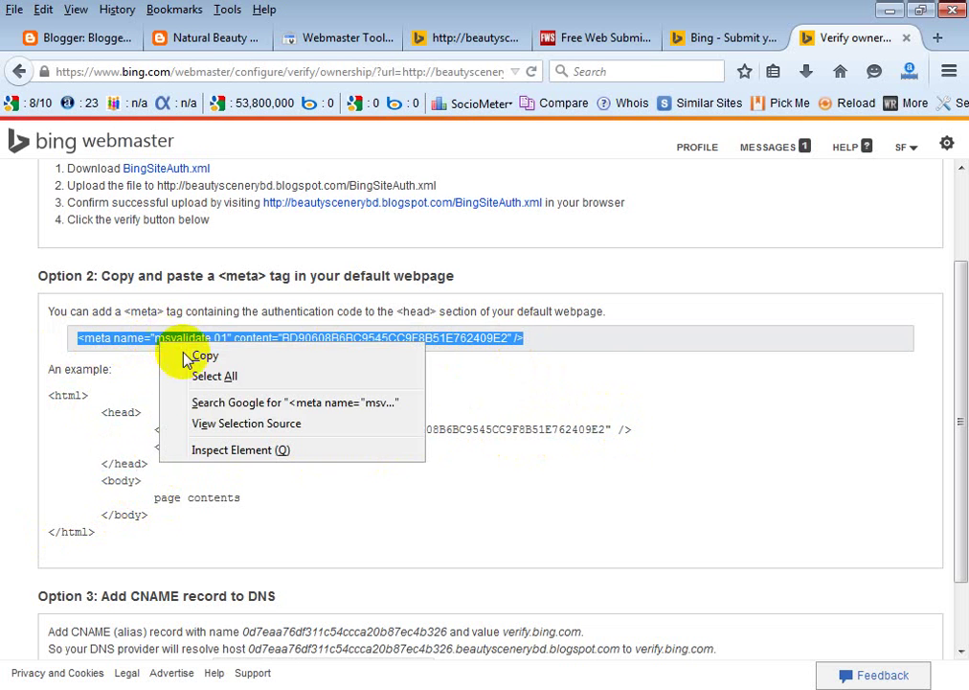
left_click(198, 357)
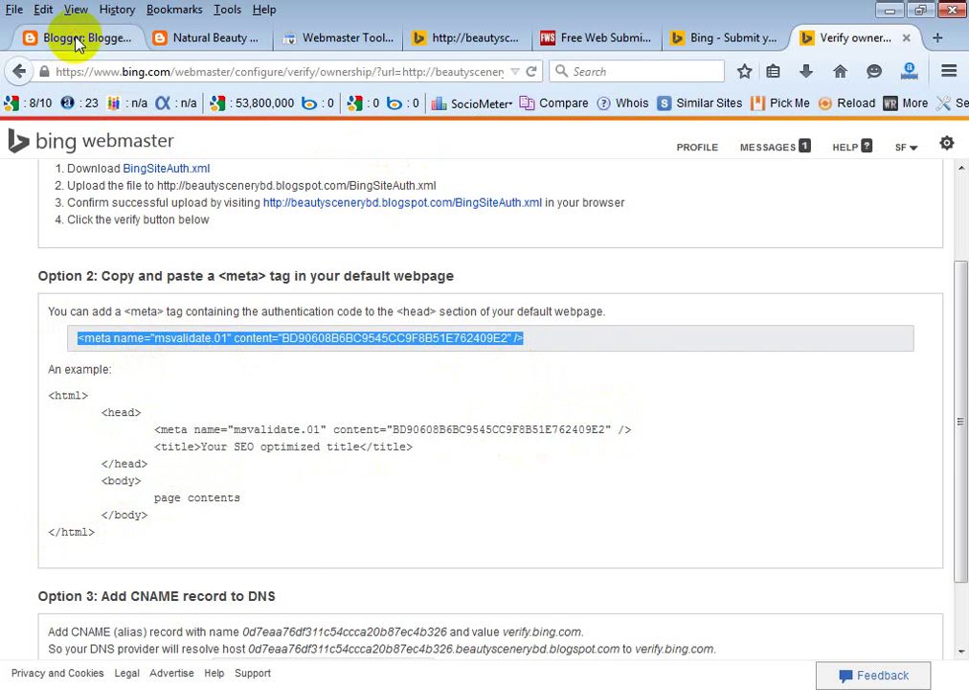
Go to the Natural Beauty of Bangladesh blog's Template page in the Blogger dashboard.
left_click(78, 43)
scroll(169, 309, "down", 3)
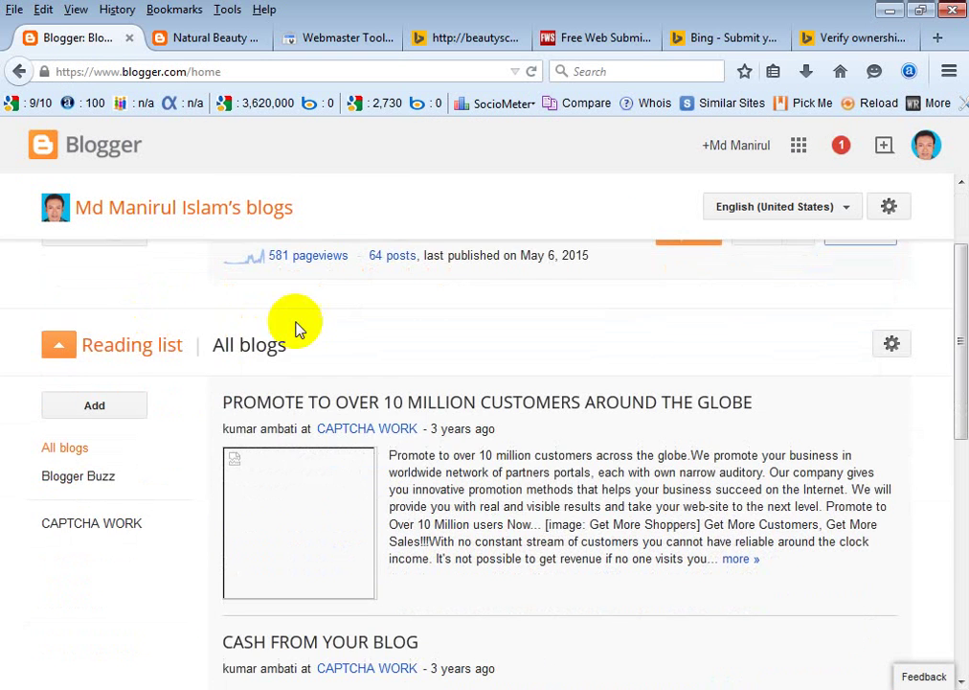
scroll(295, 328, "up", 3)
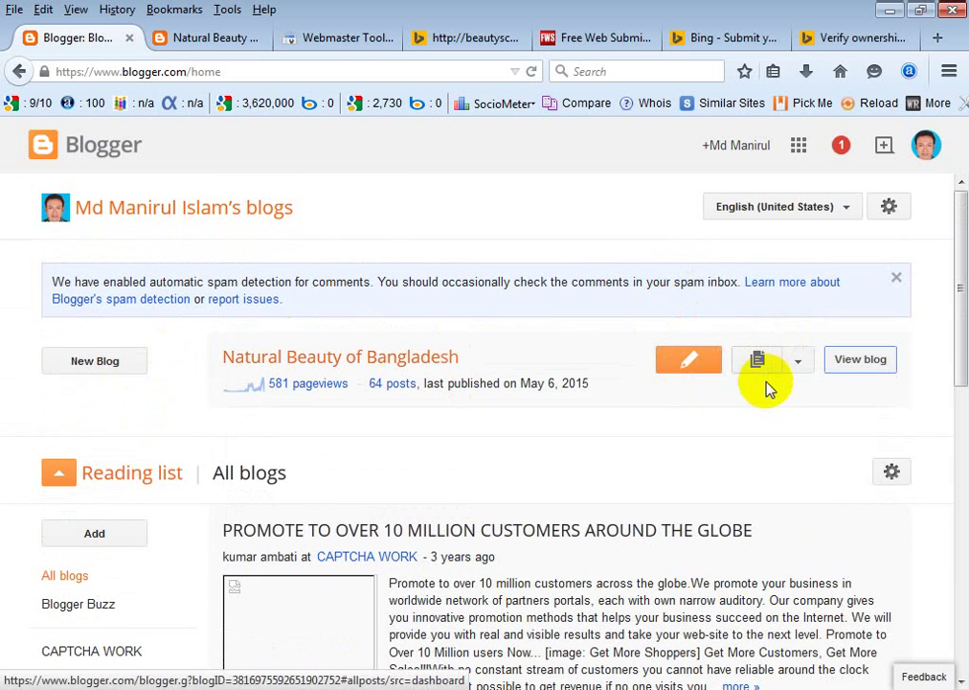
left_click(799, 362)
scroll(799, 421, "down", 2)
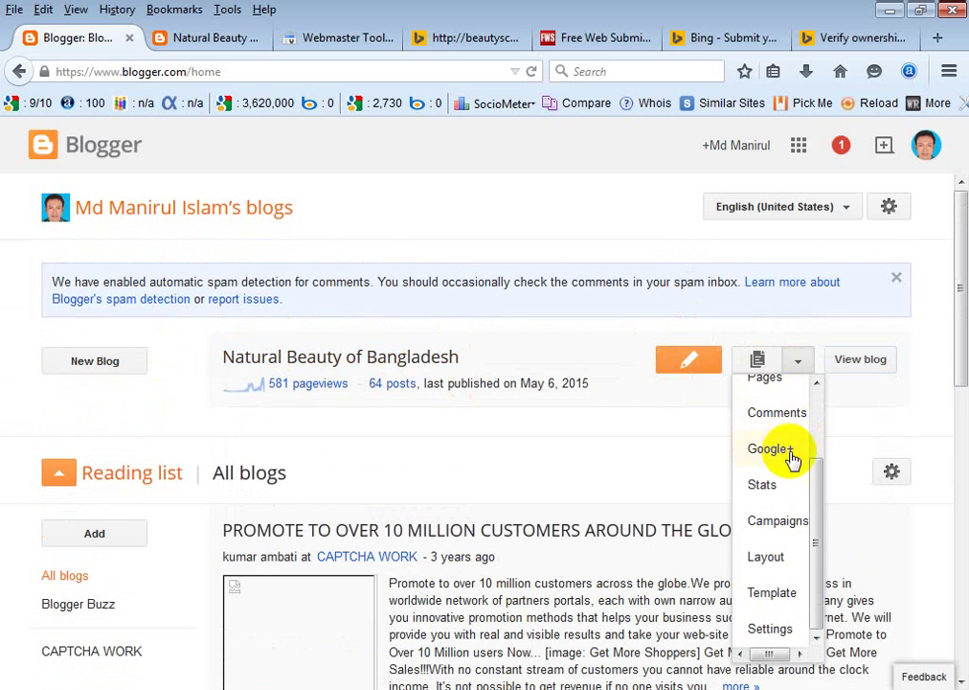
scroll(788, 536, "up", 2)
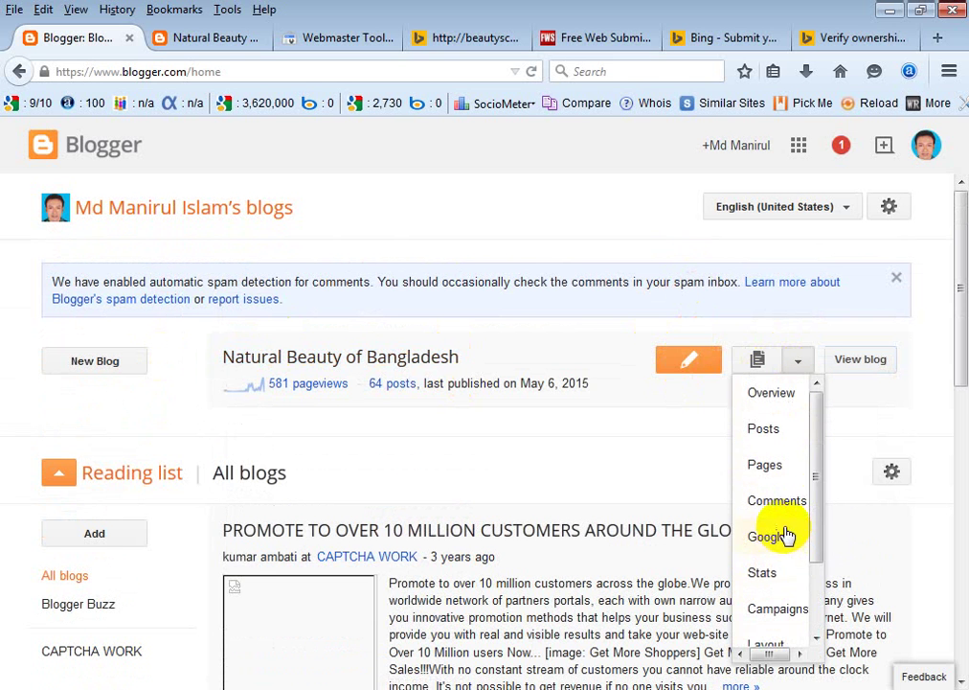
scroll(785, 537, "down", 2)
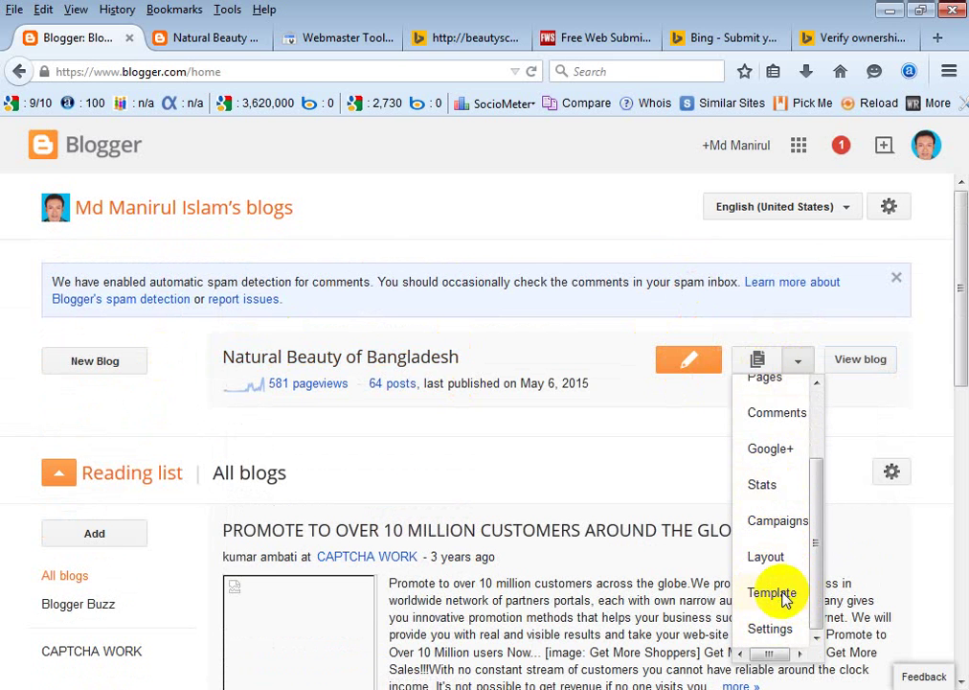
left_click(783, 595)
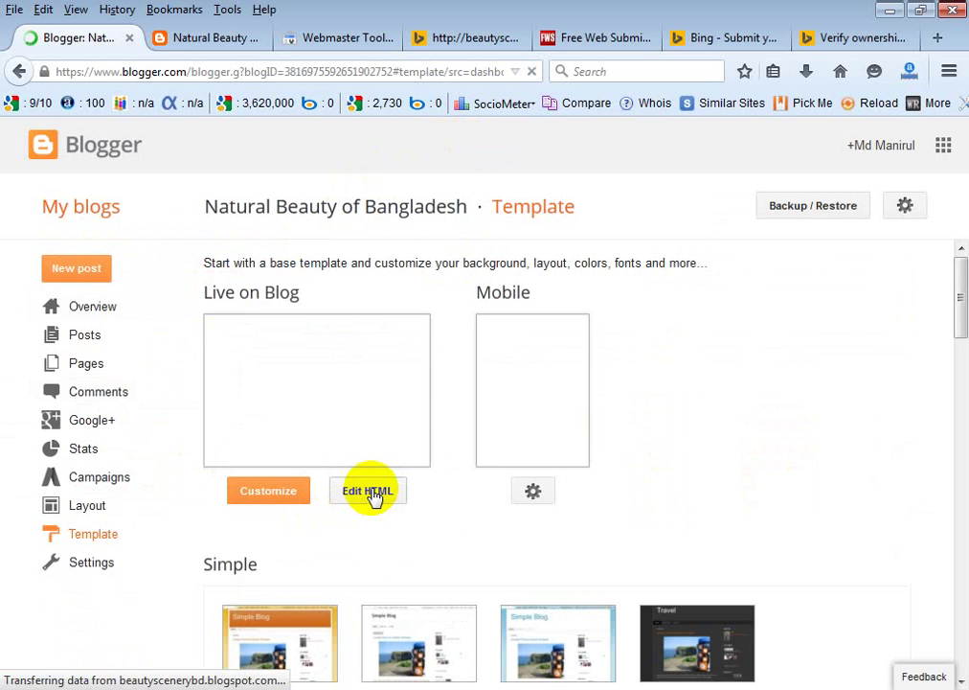
Open the template HTML editor, then bring Bing's ownership verification page back up.
left_click(372, 493)
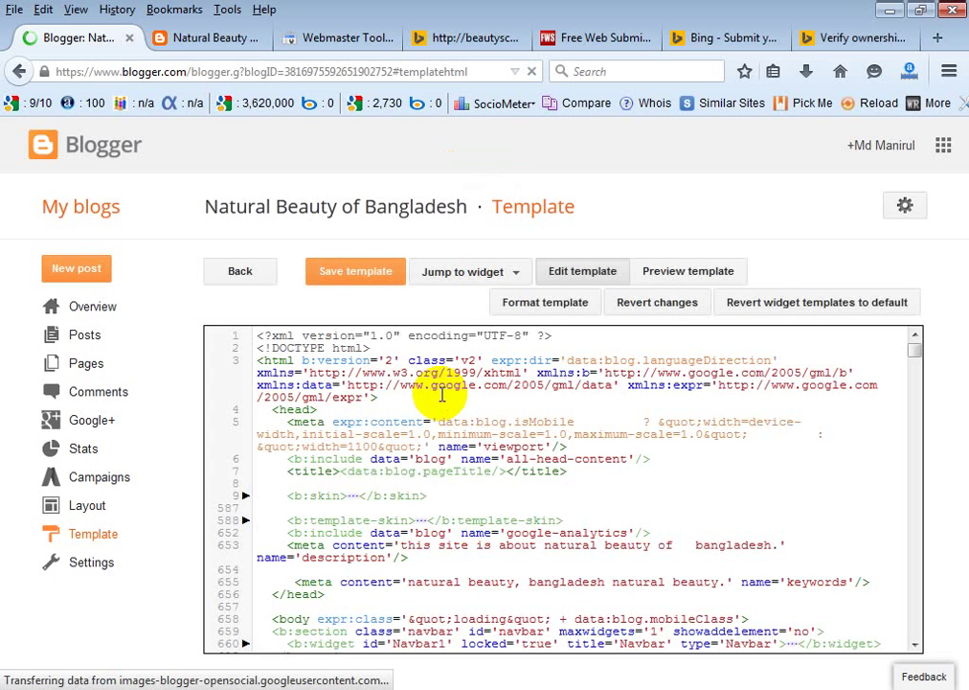
scroll(505, 404, "down", 4)
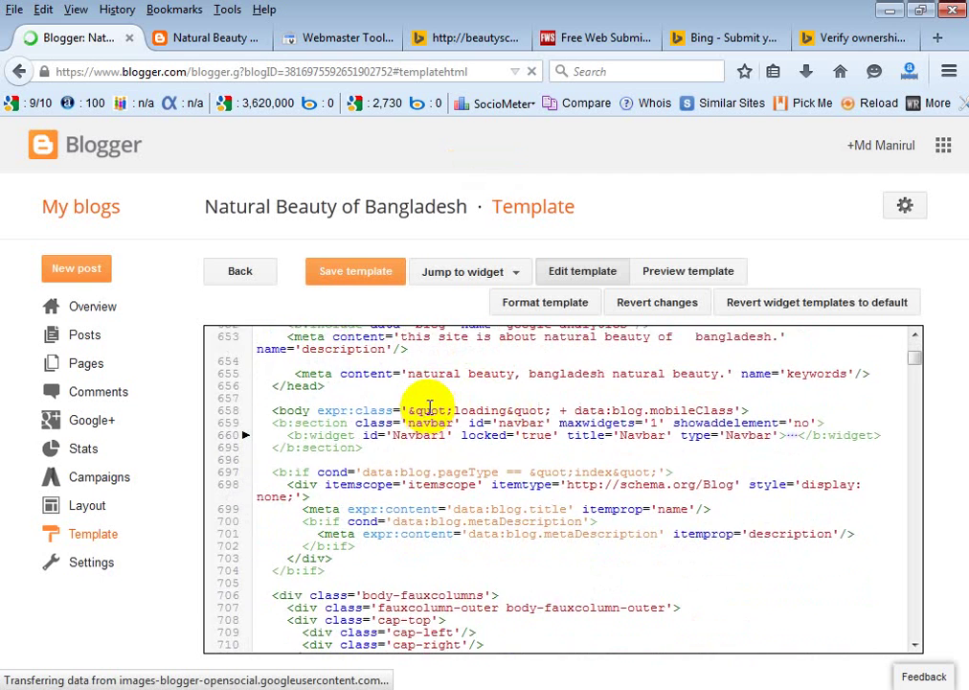
scroll(428, 407, "up", 4)
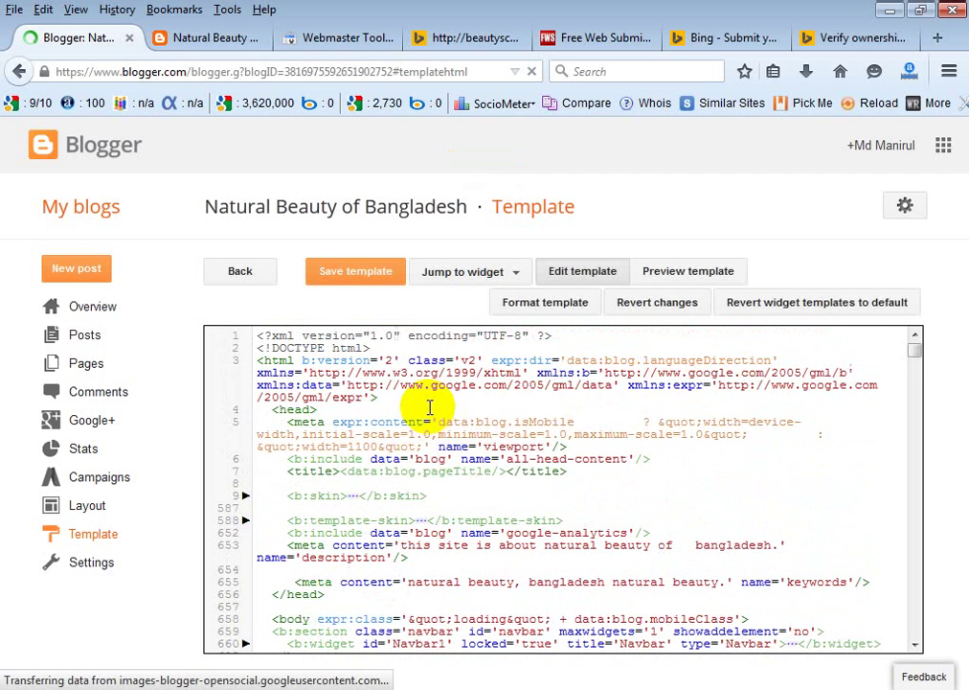
left_click(867, 37)
Highlight the <head>, </head>, meta and title lines in Bing's example code, then return to Blogger.
triple_click(151, 412)
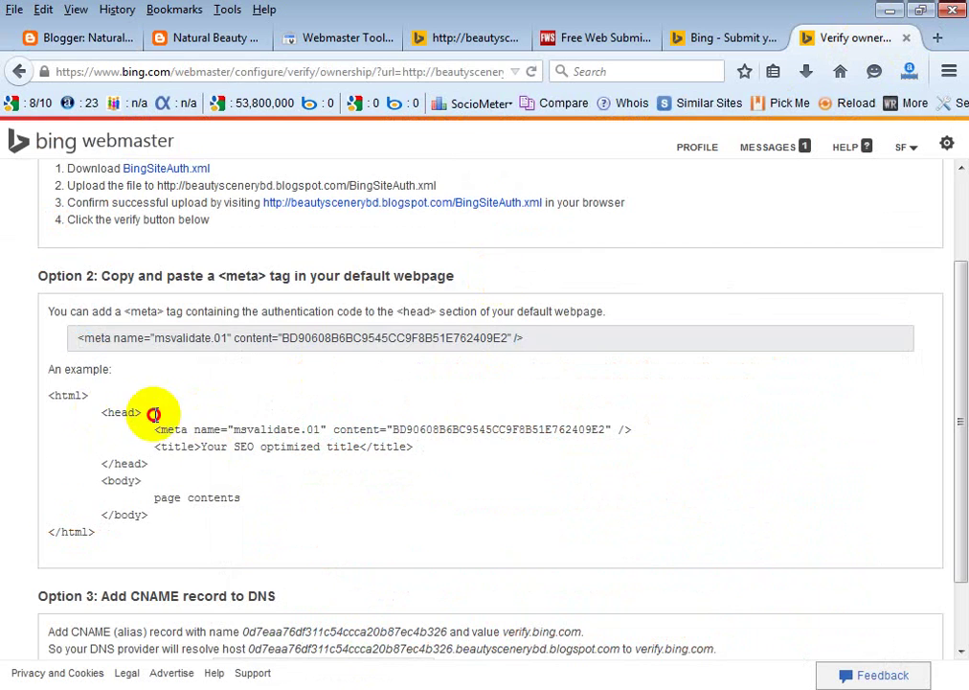
triple_click(111, 466)
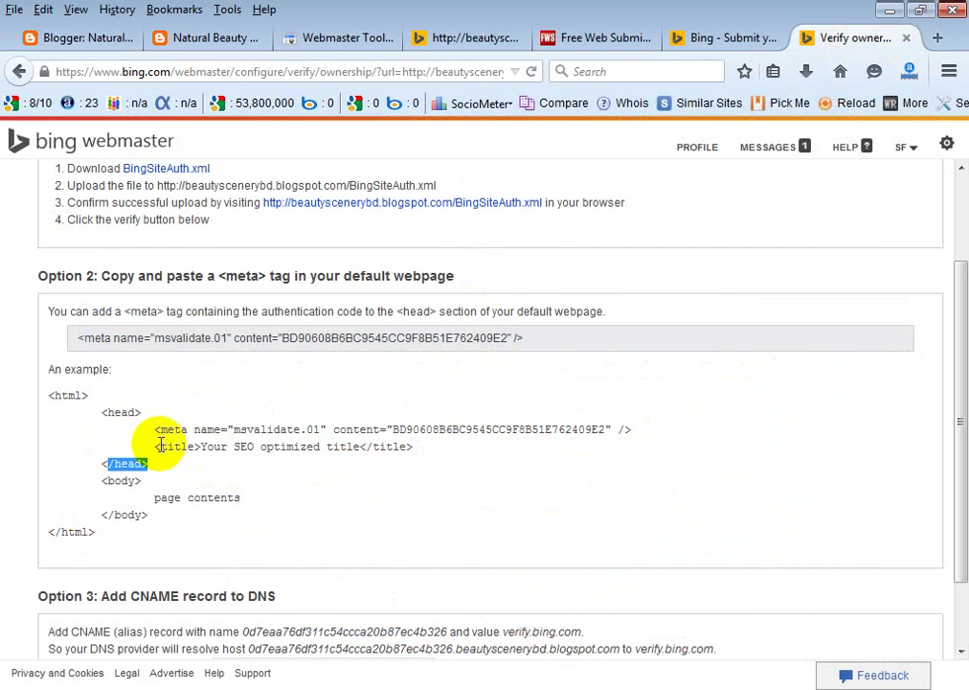
left_click_drag(157, 447, 433, 450)
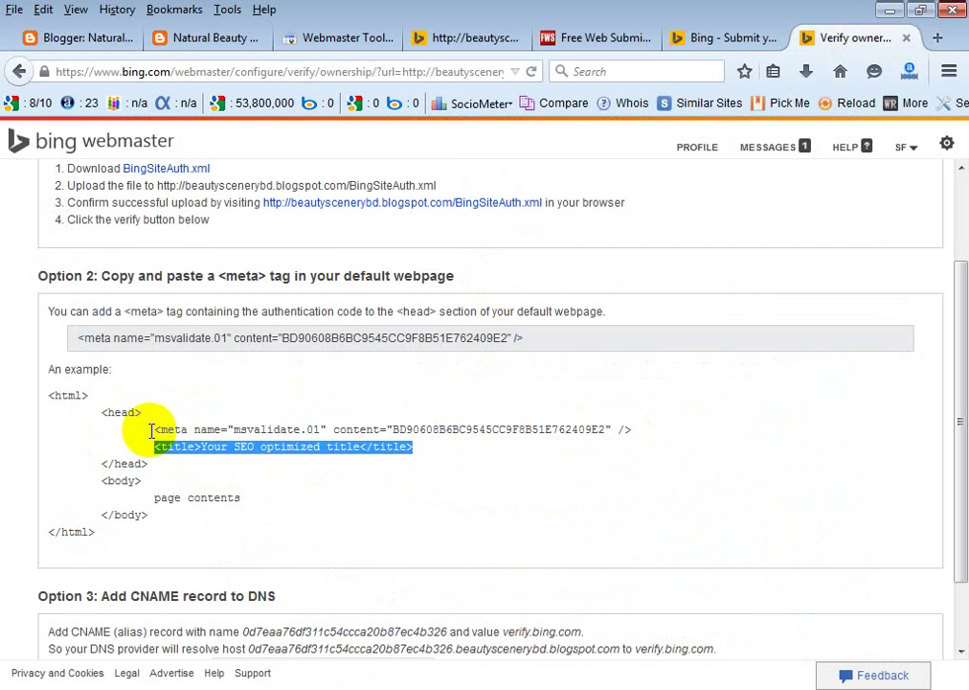
left_click_drag(153, 431, 651, 433)
key("ctrl+c")
left_click(683, 419)
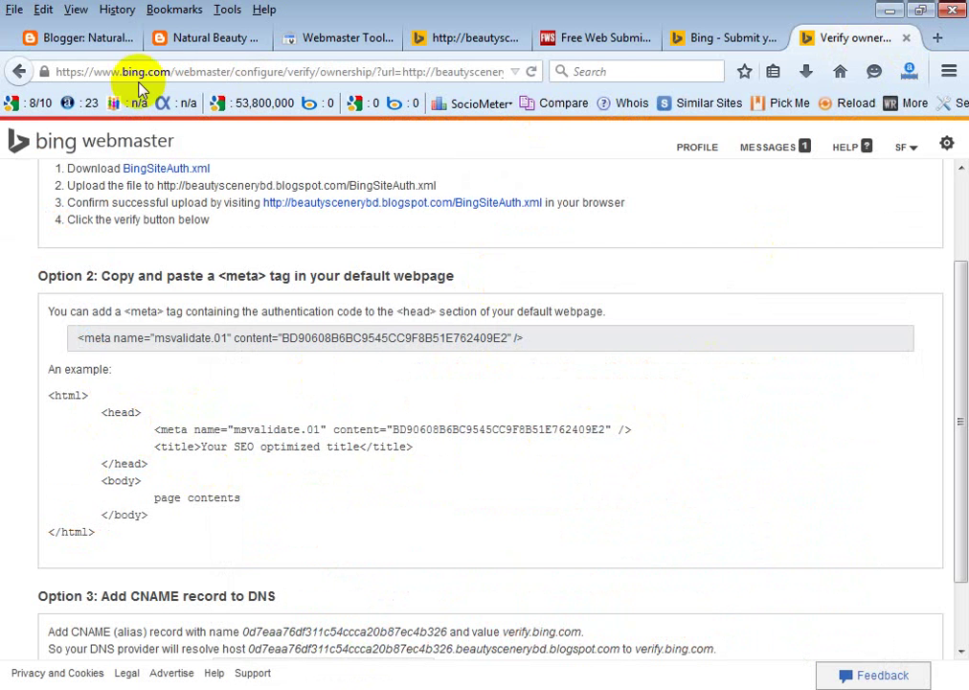
left_click(72, 39)
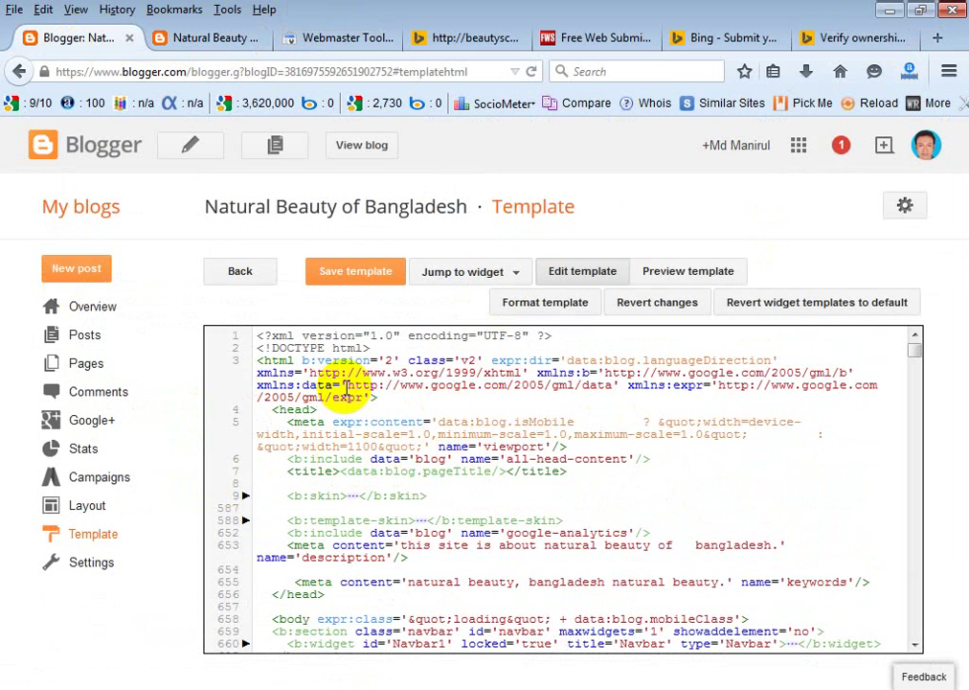
Locate the template's closing head tag on line 656 and opening head tag on line 4.
scroll(336, 494, "down", 1)
scroll(350, 494, "down", 1)
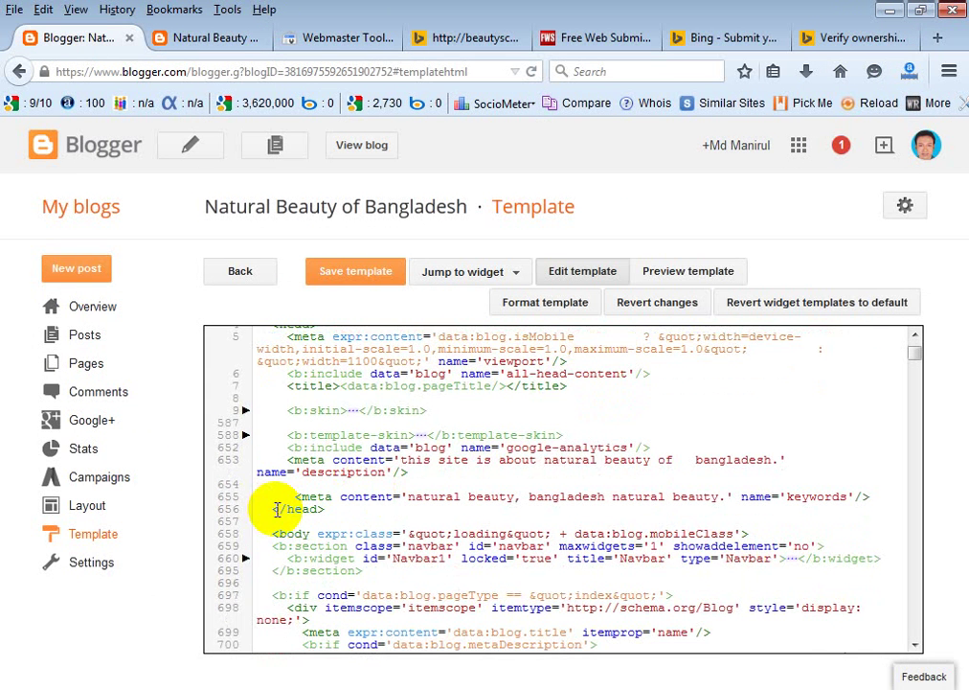
left_click_drag(273, 510, 337, 510)
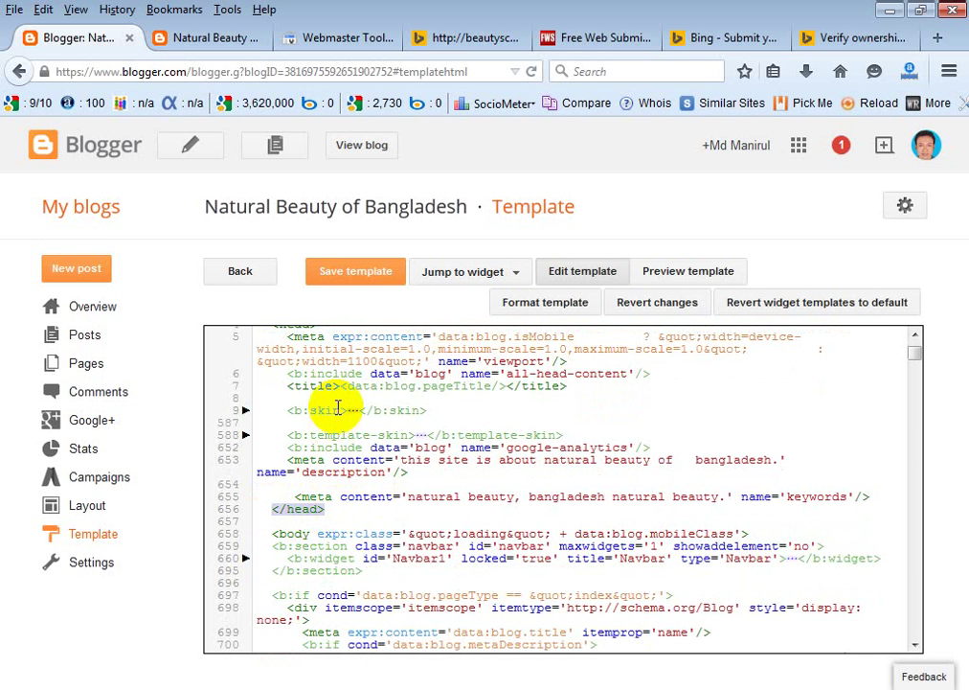
scroll(337, 410, "up", 1)
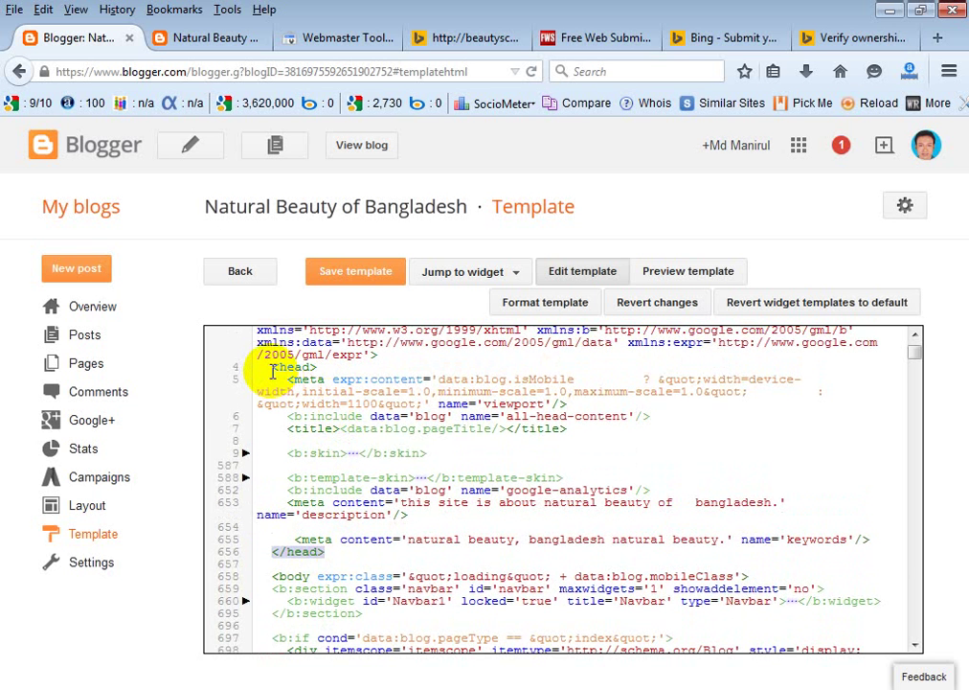
left_click_drag(272, 372, 324, 371)
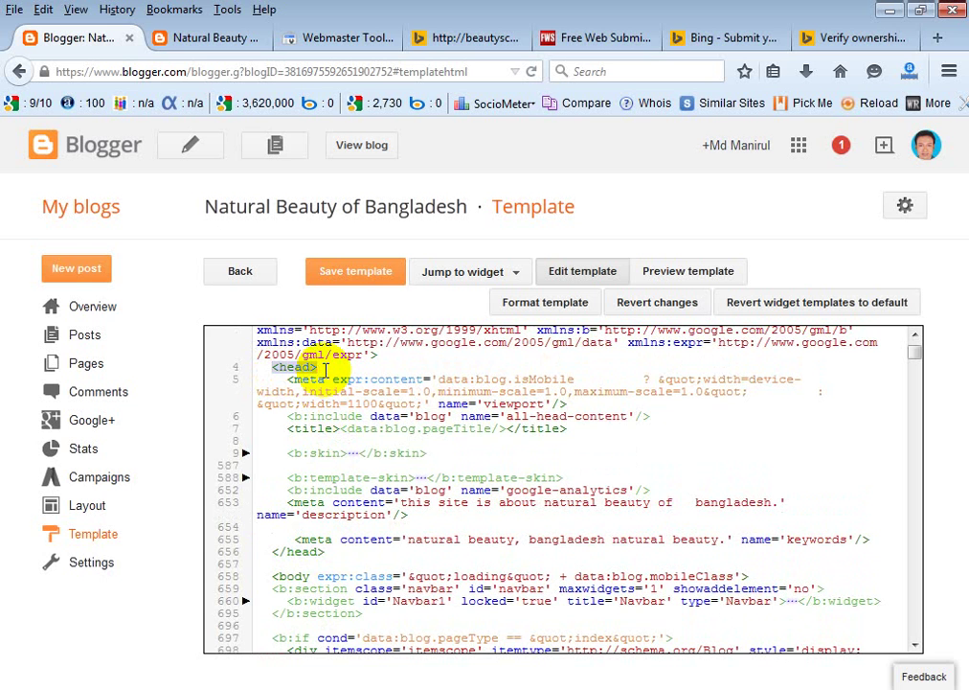
left_click(288, 429)
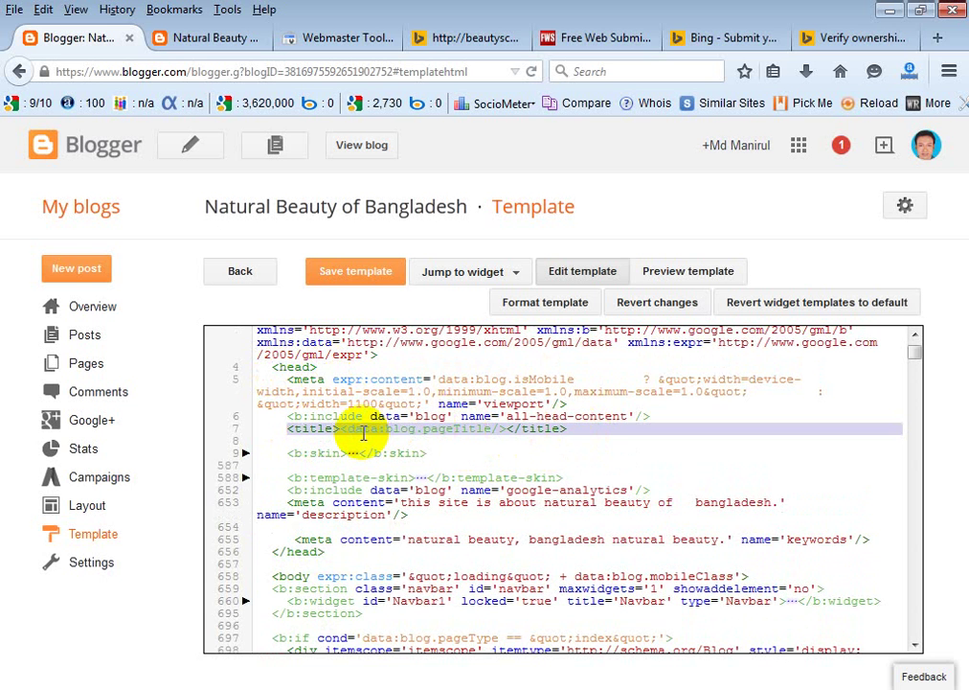
Paste the msvalidate.01 meta tag on a new line 7 and save the template.
left_click(657, 413)
key("Return")
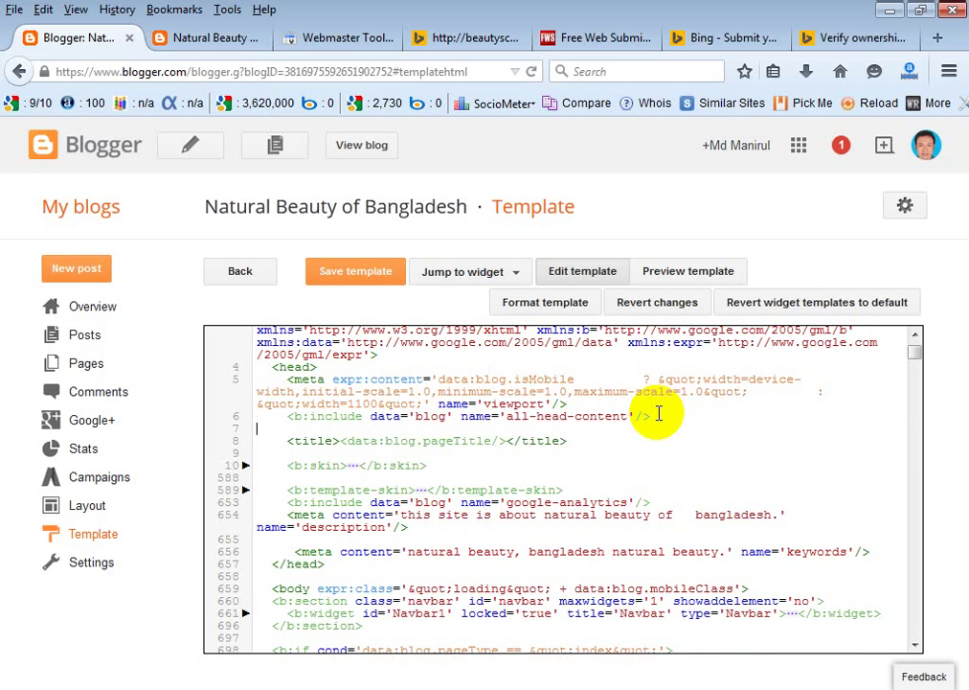
right_click(257, 428)
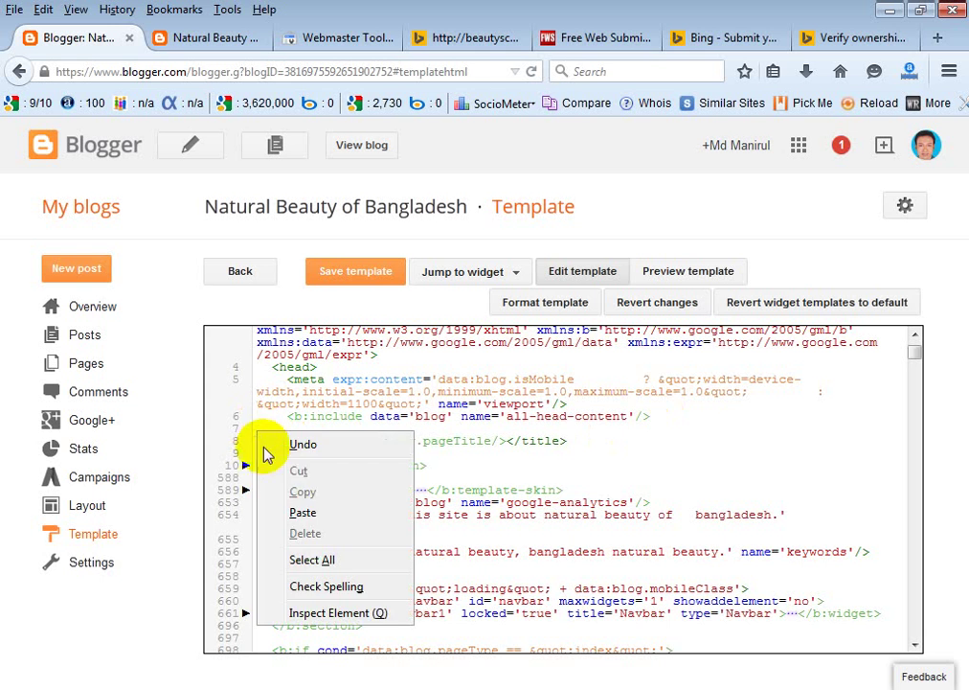
left_click(299, 513)
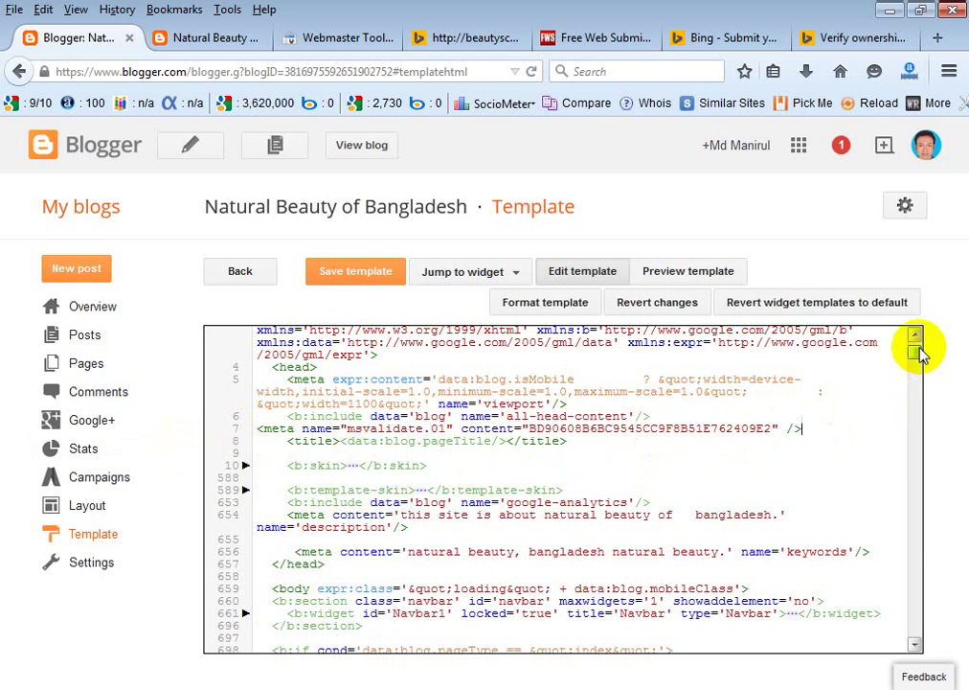
left_click(358, 276)
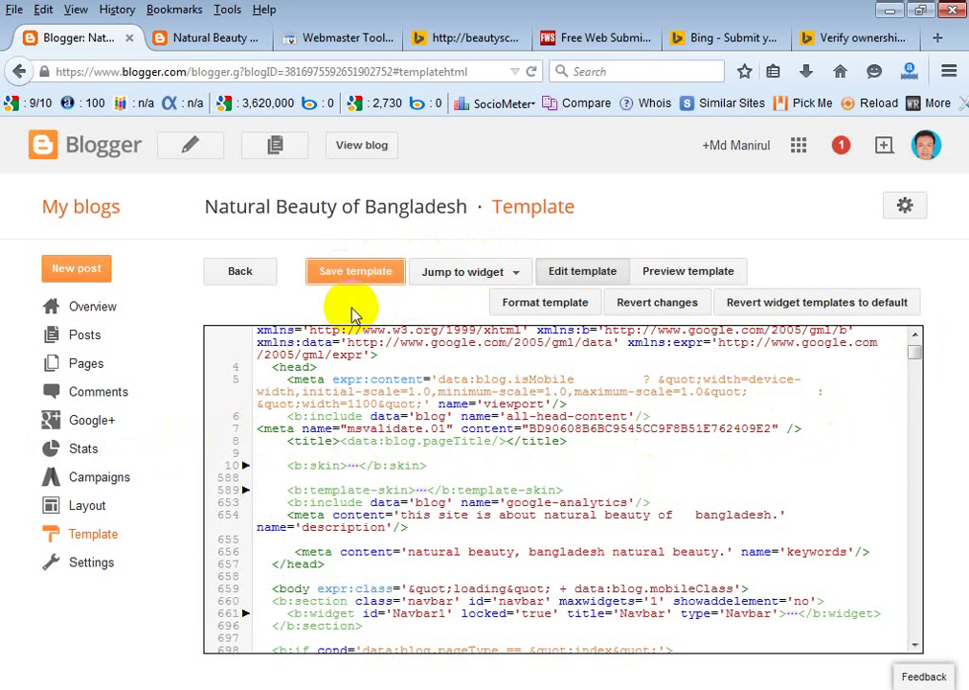
left_click(862, 40)
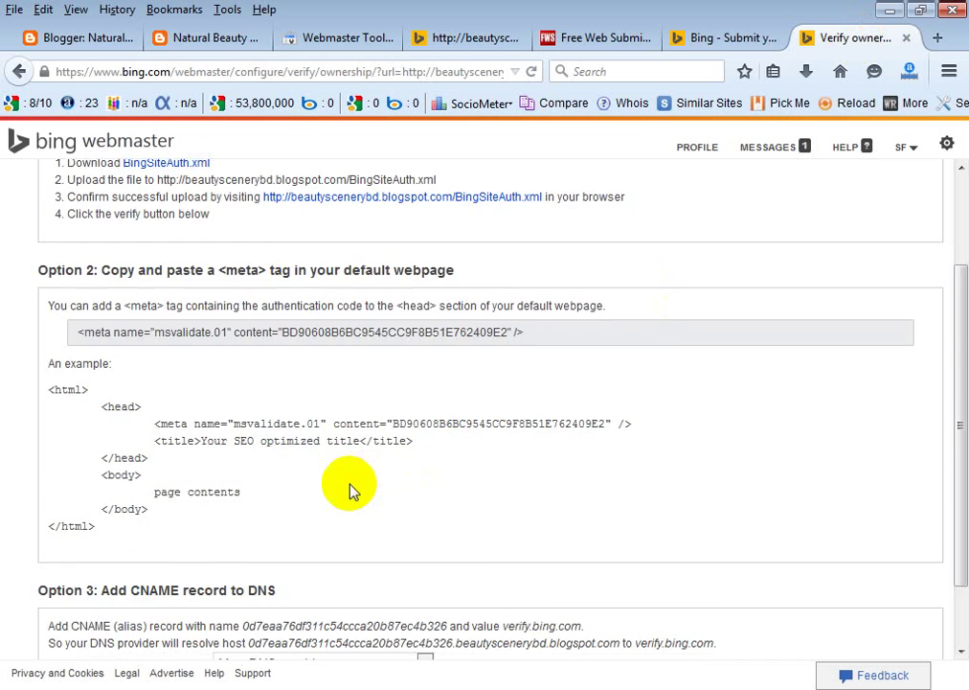
Run VERIFY and check the Dashboard shows sitemap.xml submitted 5/15/2015 as Pending.
scroll(349, 490, "down", 1)
left_click(84, 639)
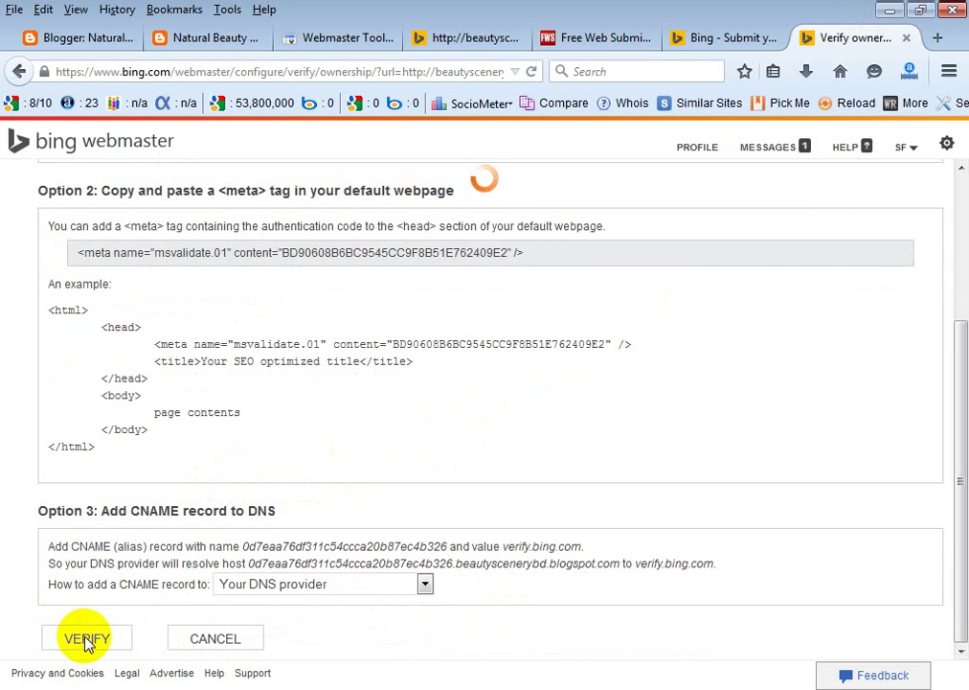
left_click(86, 642)
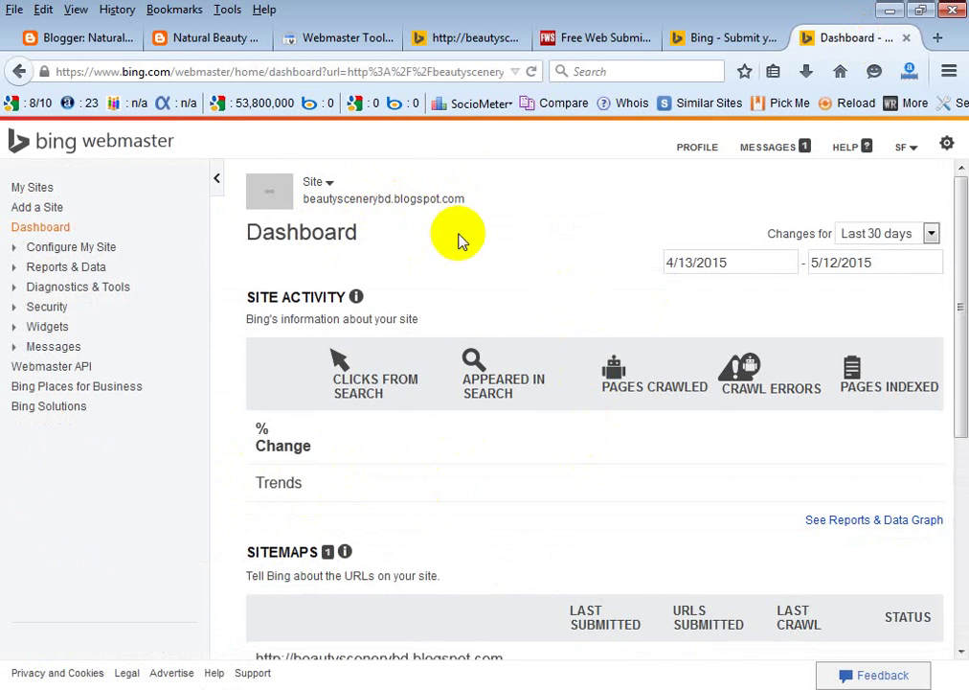
scroll(459, 241, "down", 2)
mouse_move(364, 488)
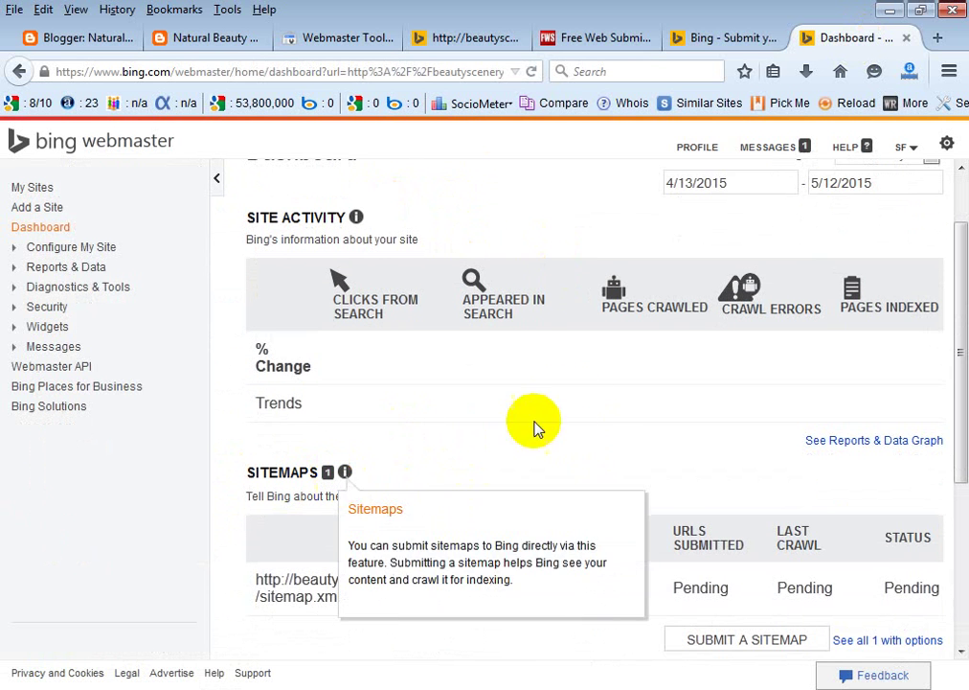
scroll(625, 398, "down", 1)
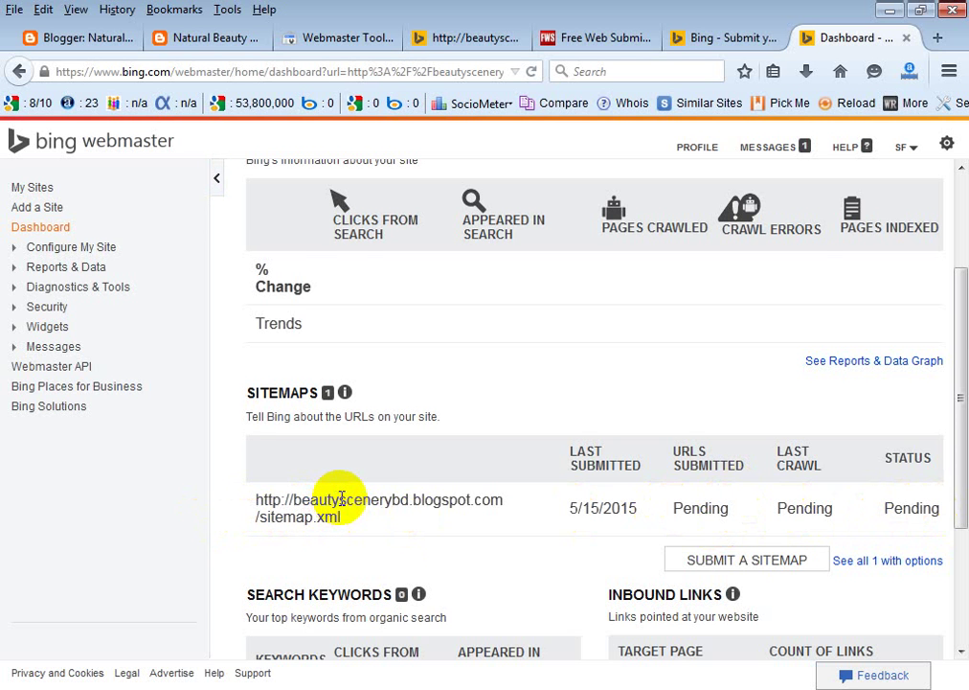
scroll(342, 500, "up", 3)
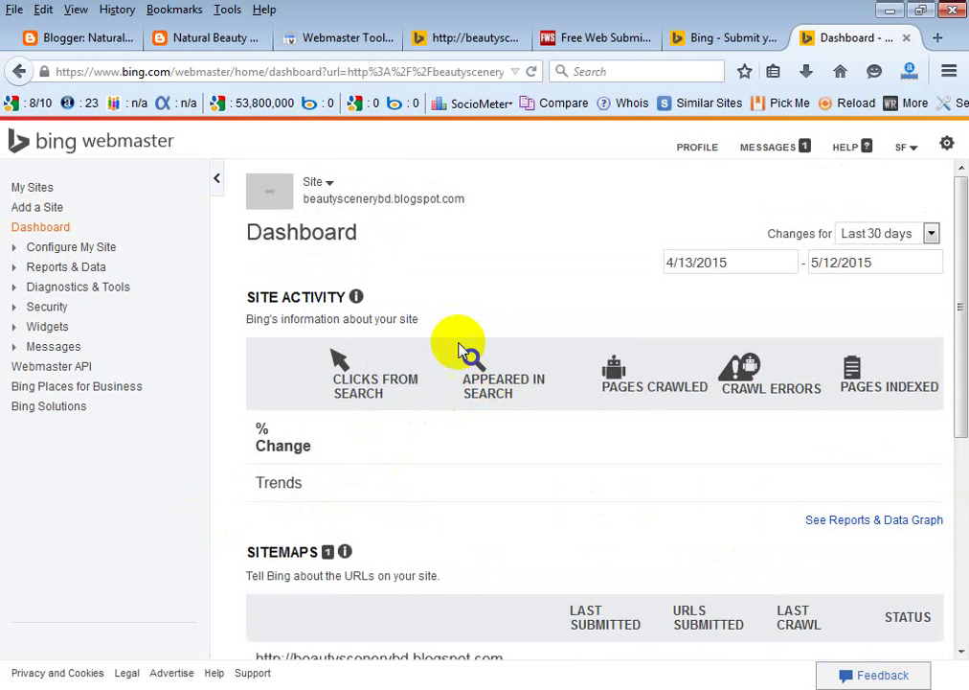
Highlight the msvalidate.01 meta tag on line 7, just below the opening head tag.
left_click(97, 44)
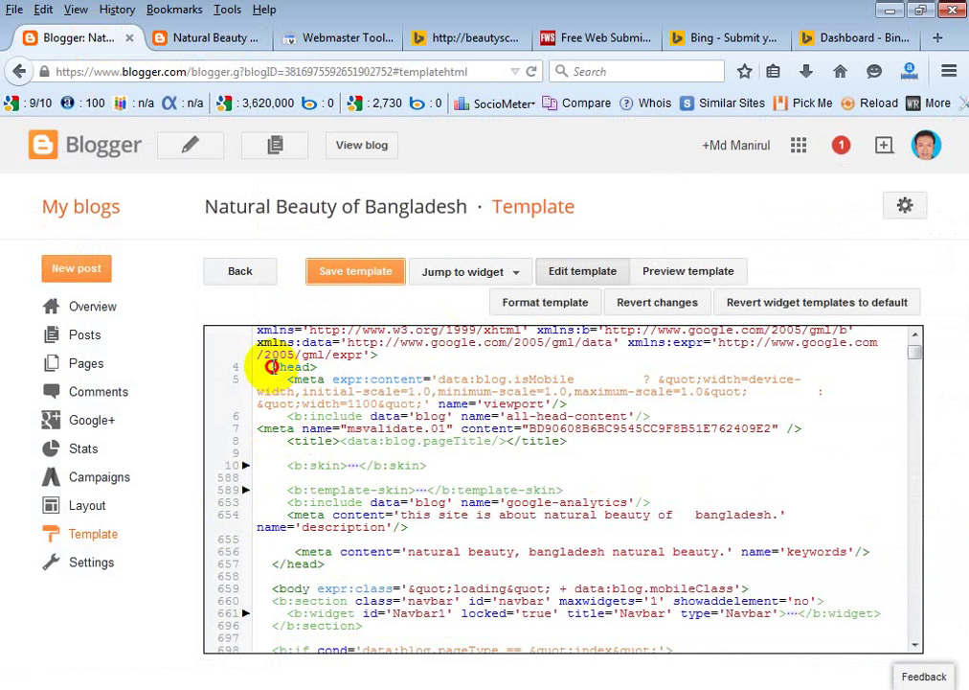
left_click(272, 366)
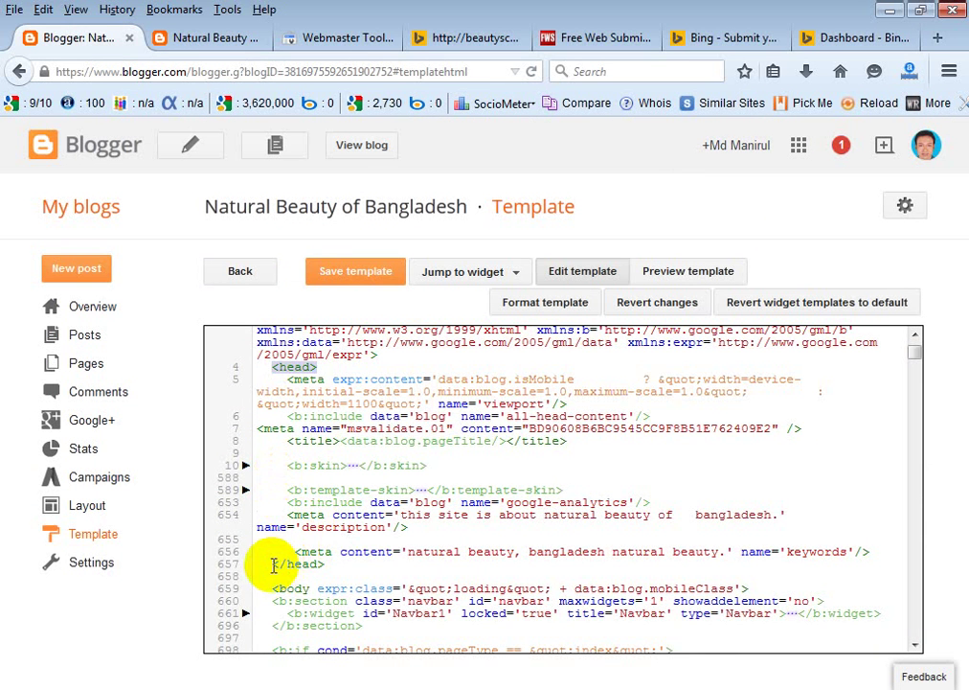
left_click(407, 443)
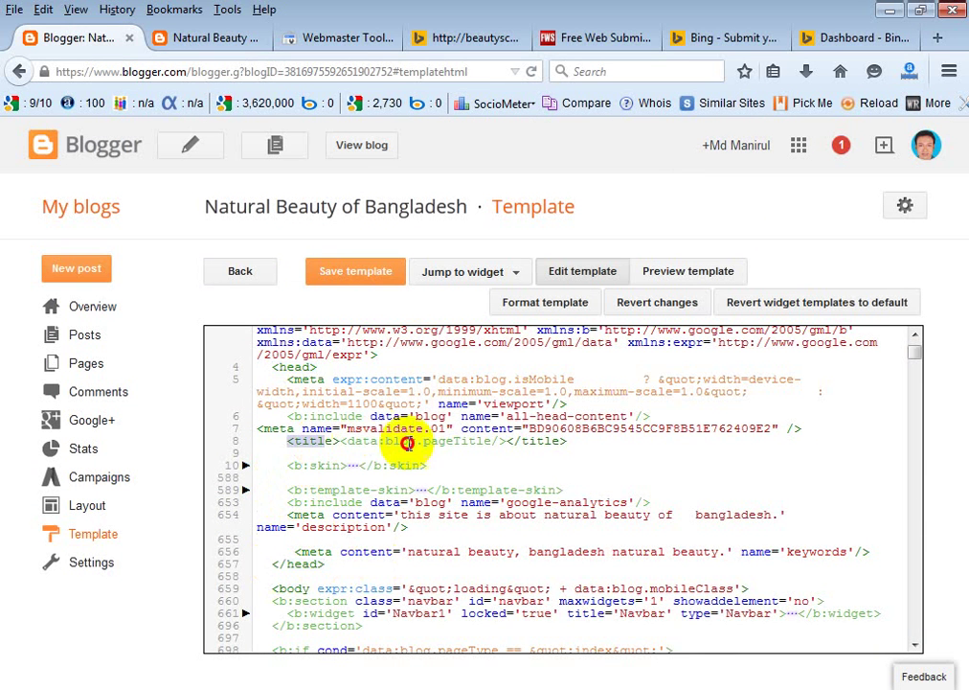
left_click_drag(802, 429, 238, 428)
left_click(625, 463)
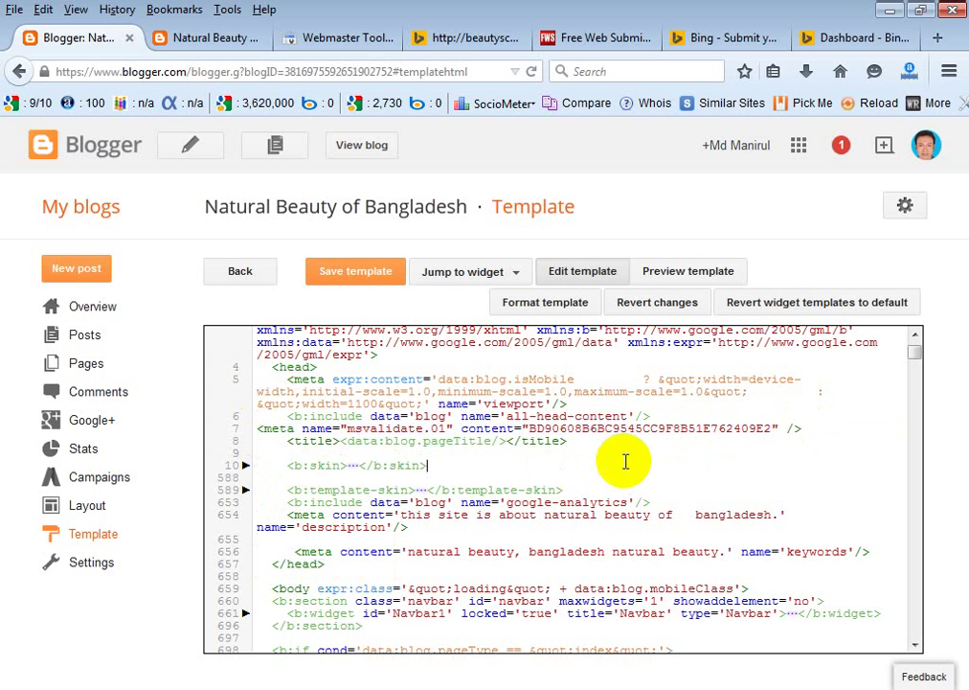
Look over the Add a Site URL and sitemap fields, then go to Submit your Site to Bing.
left_click(866, 44)
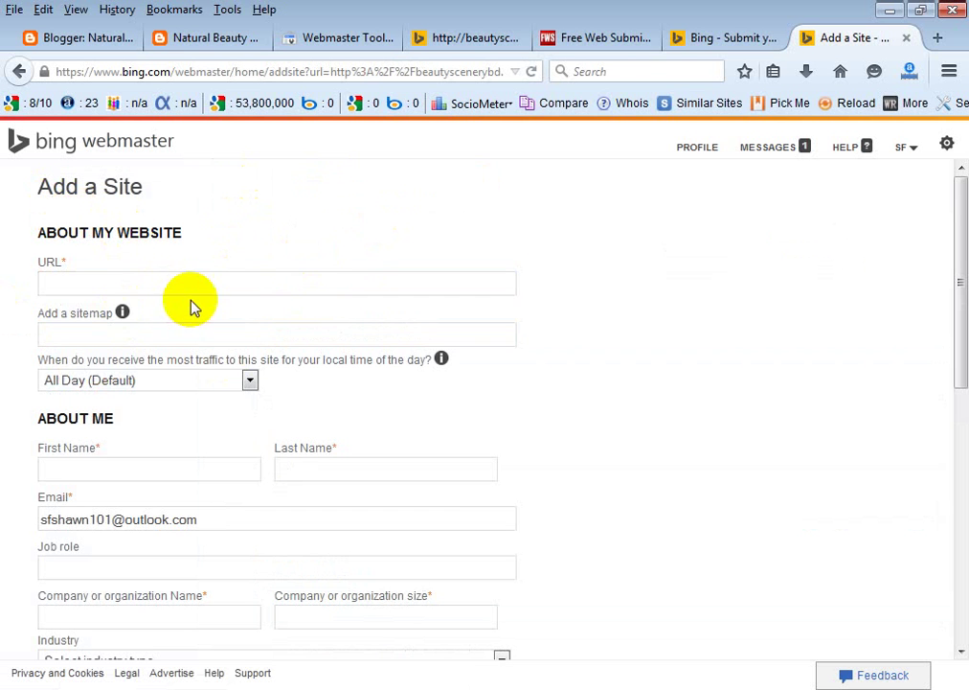
left_click(107, 284)
left_click(65, 335)
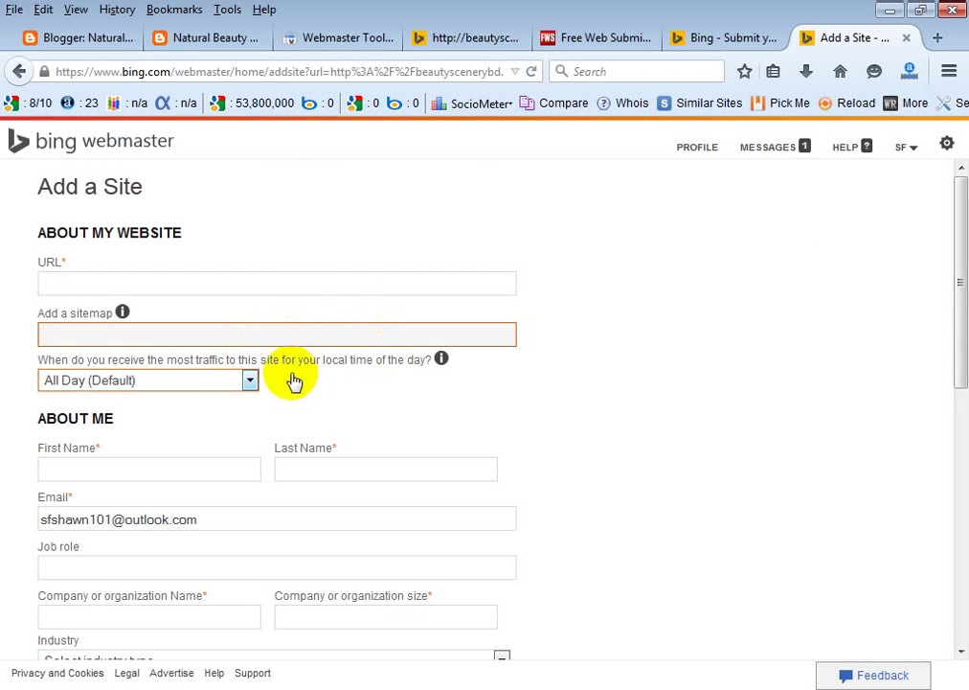
scroll(623, 328, "down", 2)
scroll(676, 325, "down", 8)
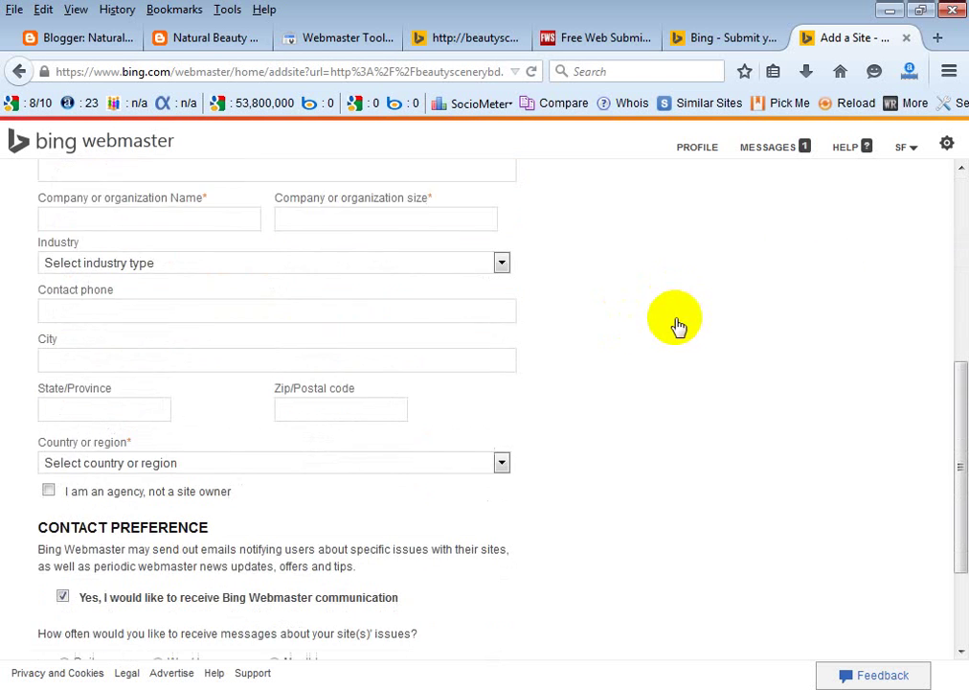
scroll(676, 326, "up", 10)
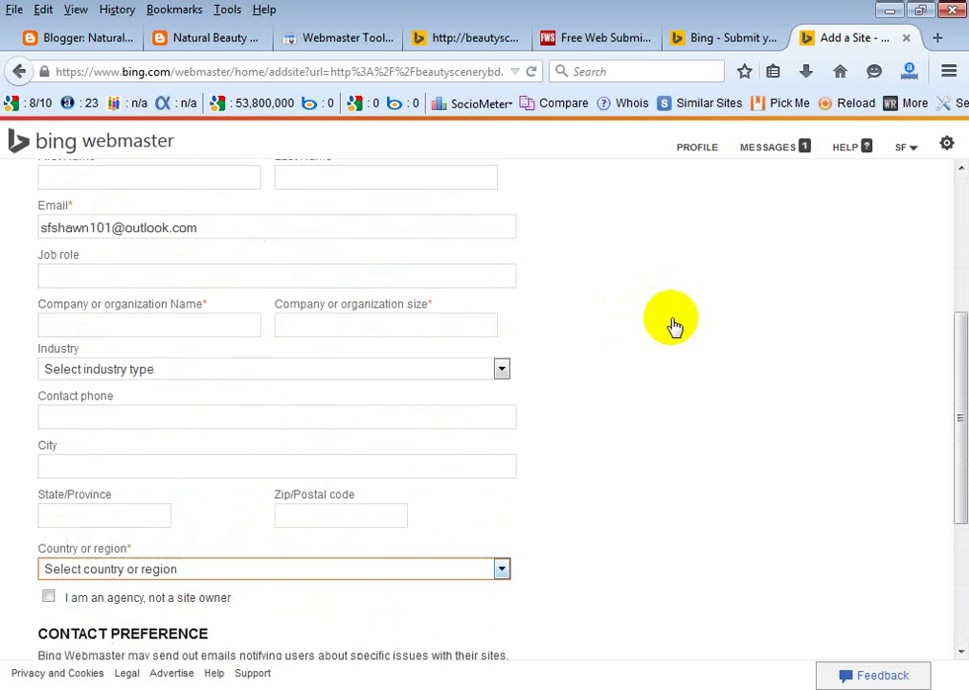
left_click(726, 38)
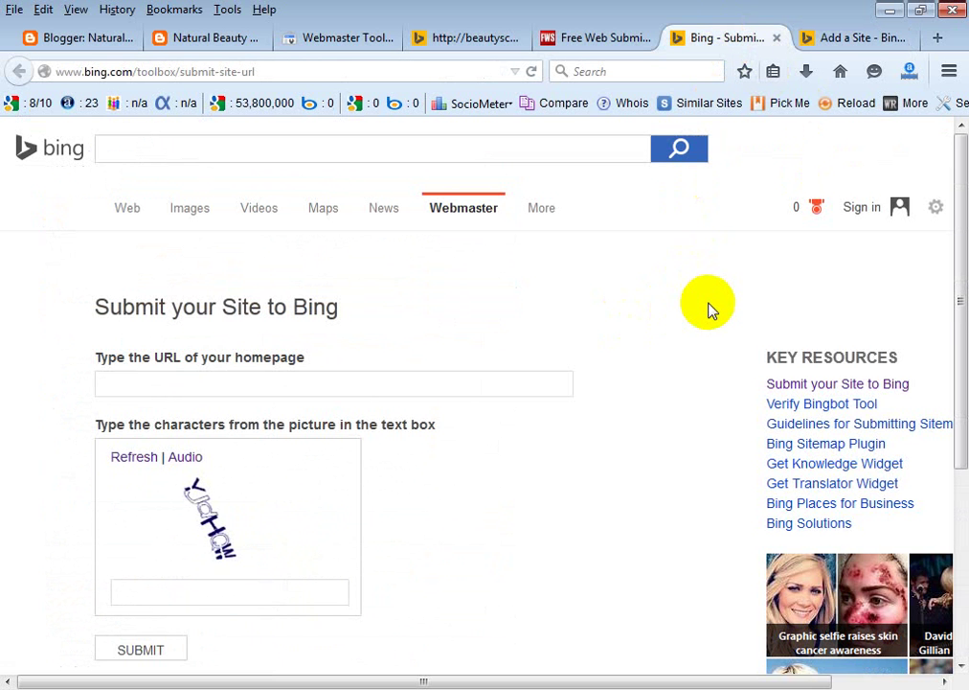
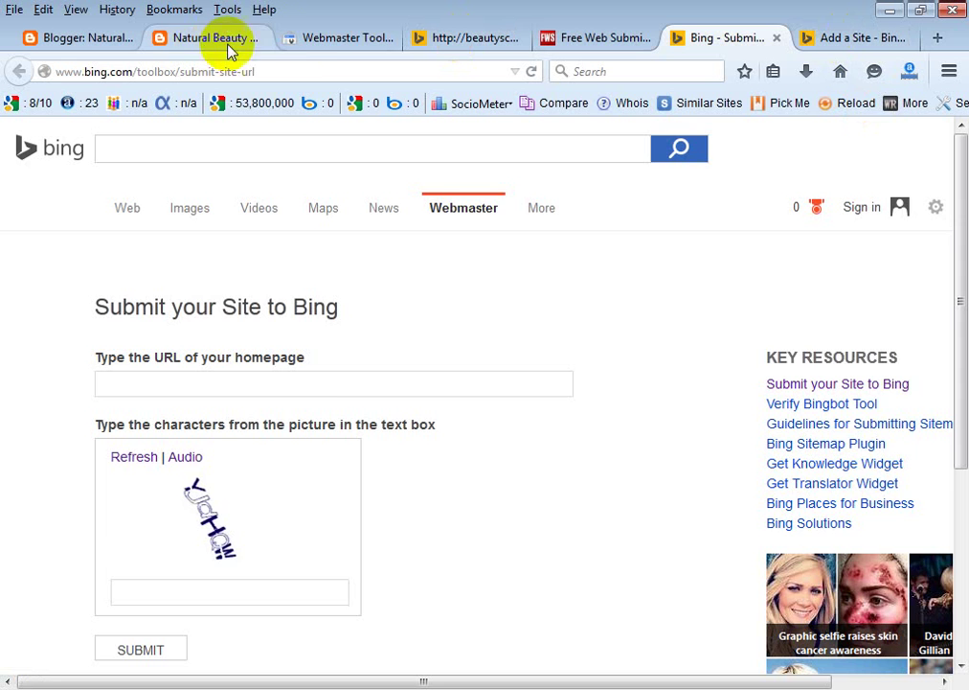
Select the Natural Beauty blog's web address in its tab.
left_click(368, 38)
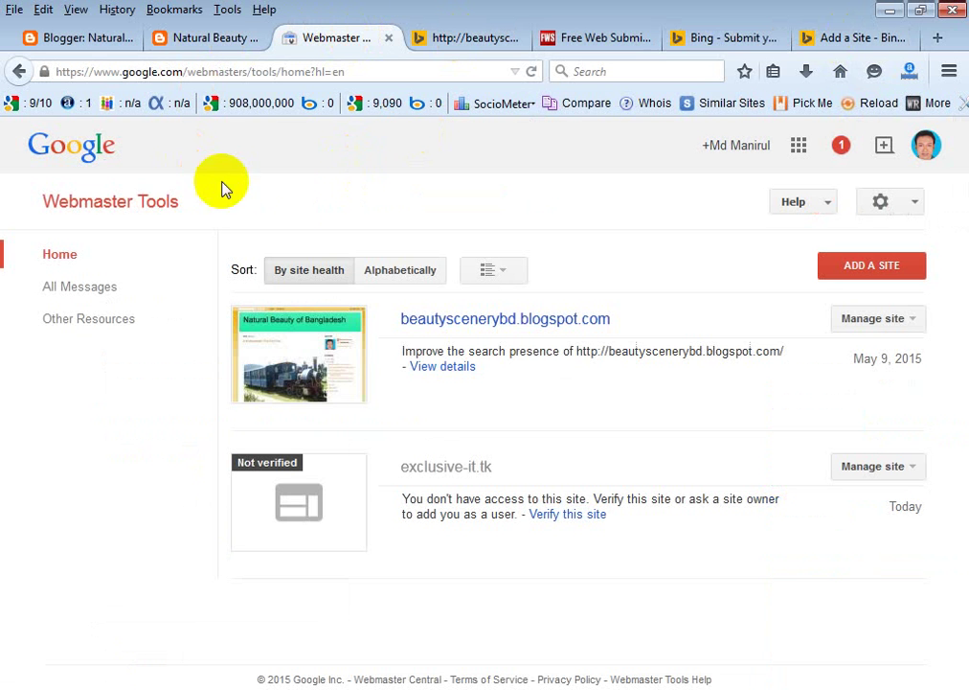
left_click(230, 40)
left_click(242, 75)
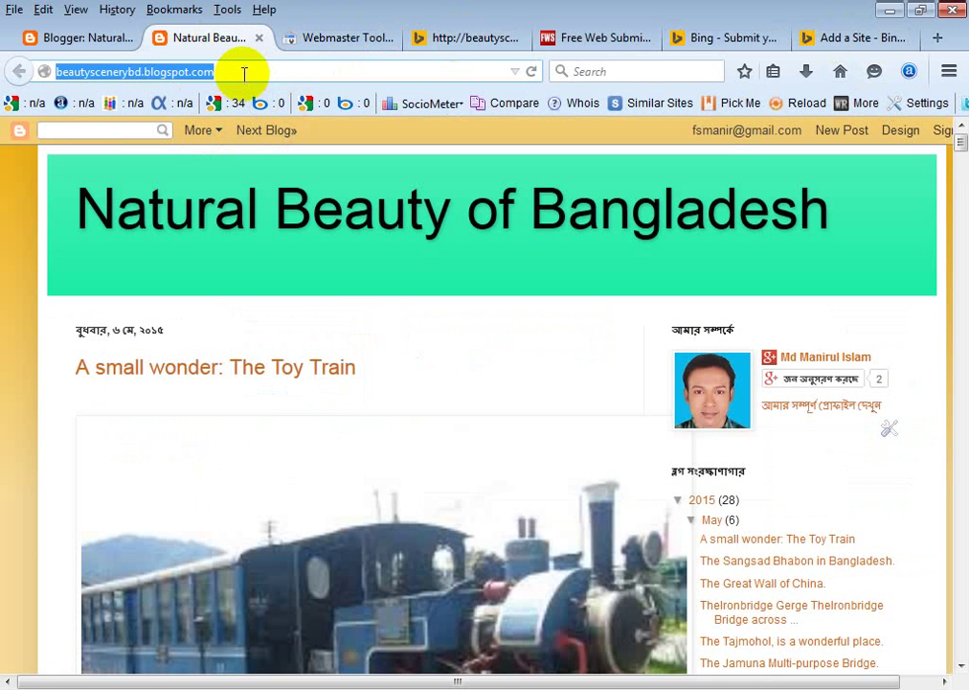
left_click(935, 38)
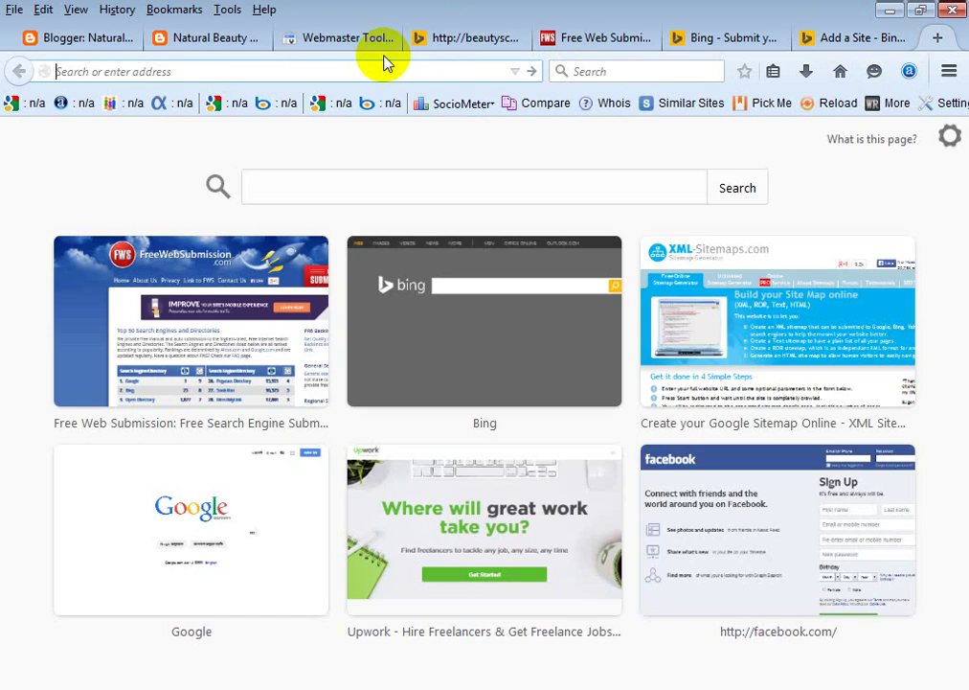
type("ww")
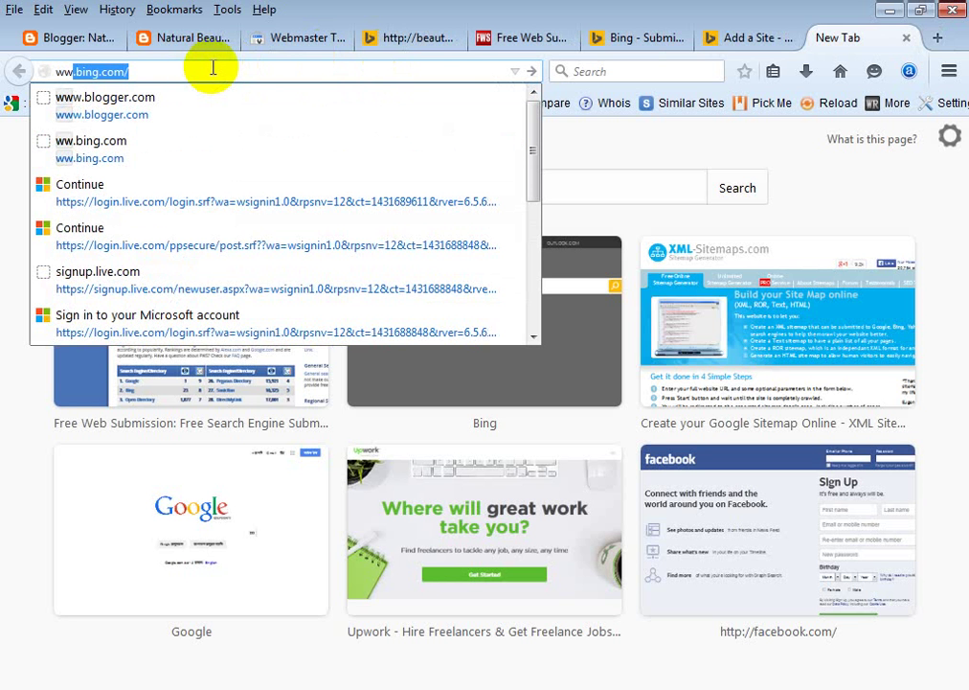
type("w.")
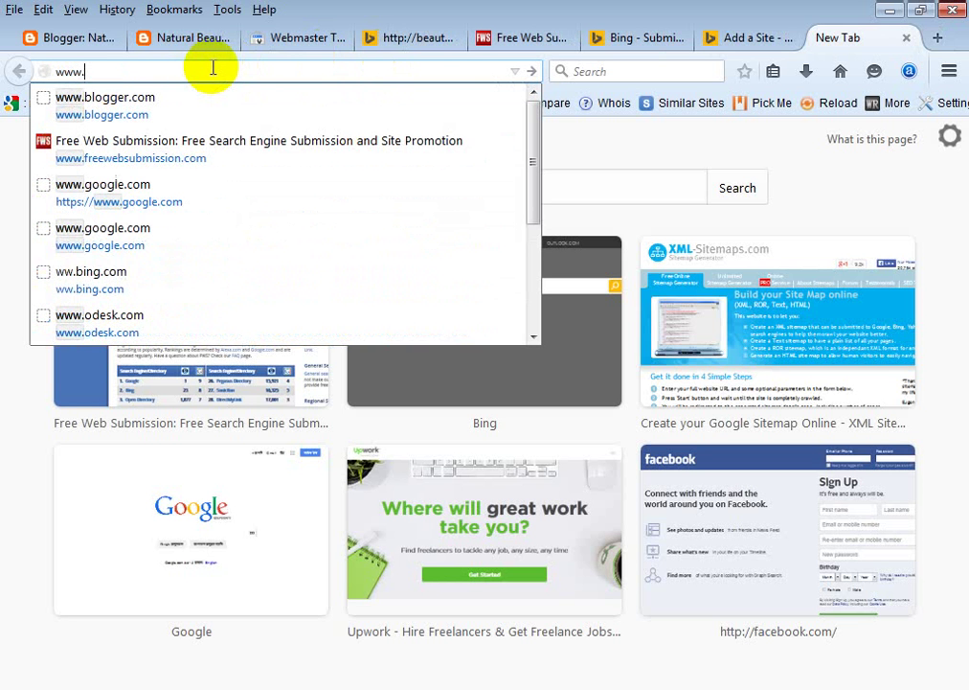
type("goo")
key("Return")
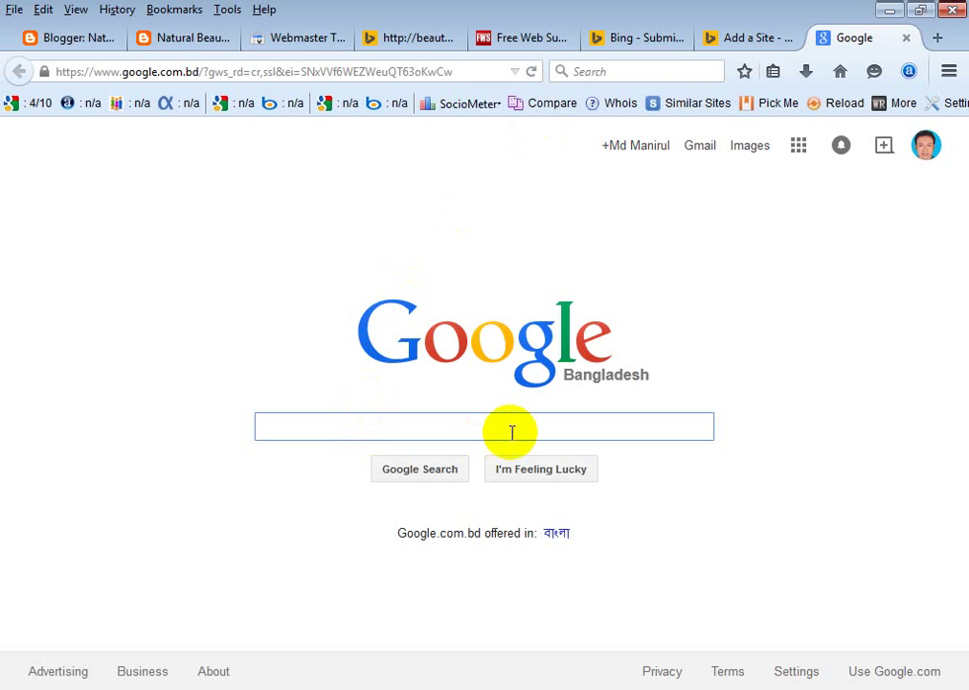
Search Google for 'ping', shortening the suggested 'pinger' query, and skim the results.
type("pin")
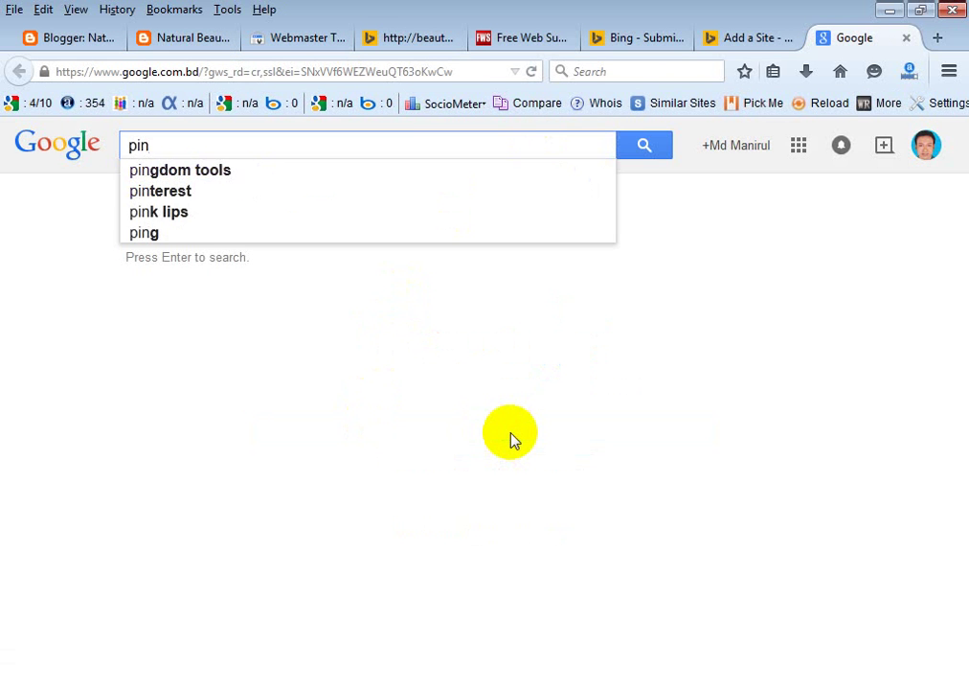
type("ng")
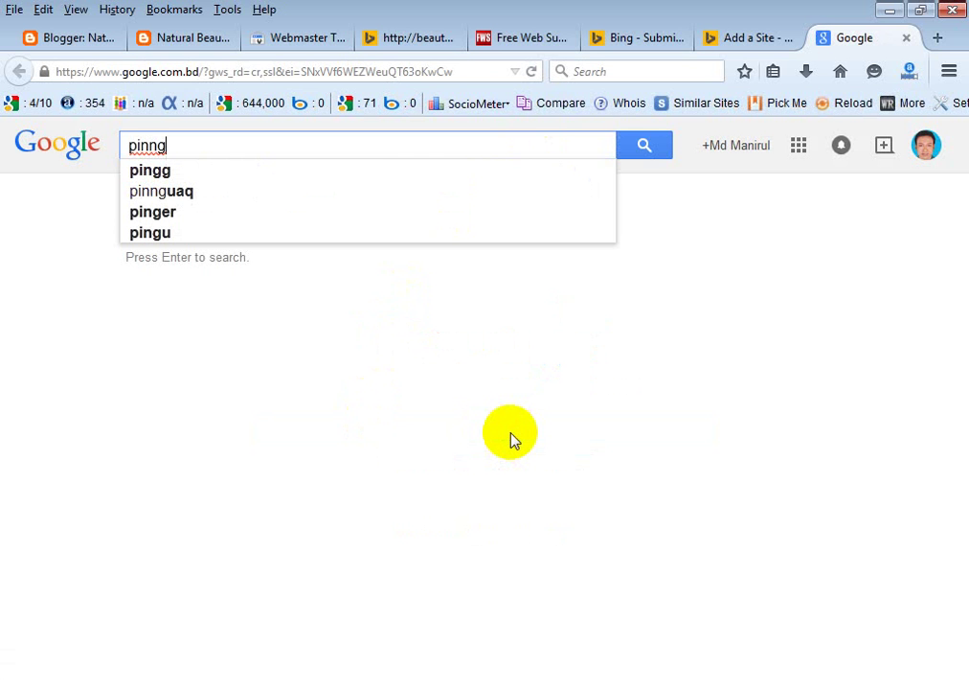
left_click(185, 219)
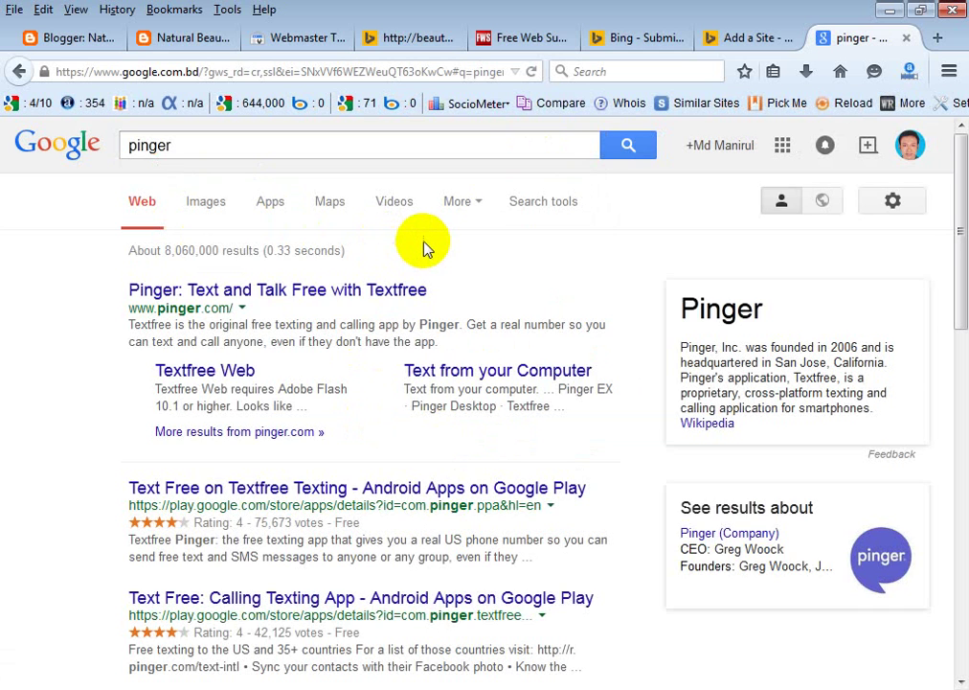
scroll(502, 238, "down", 5)
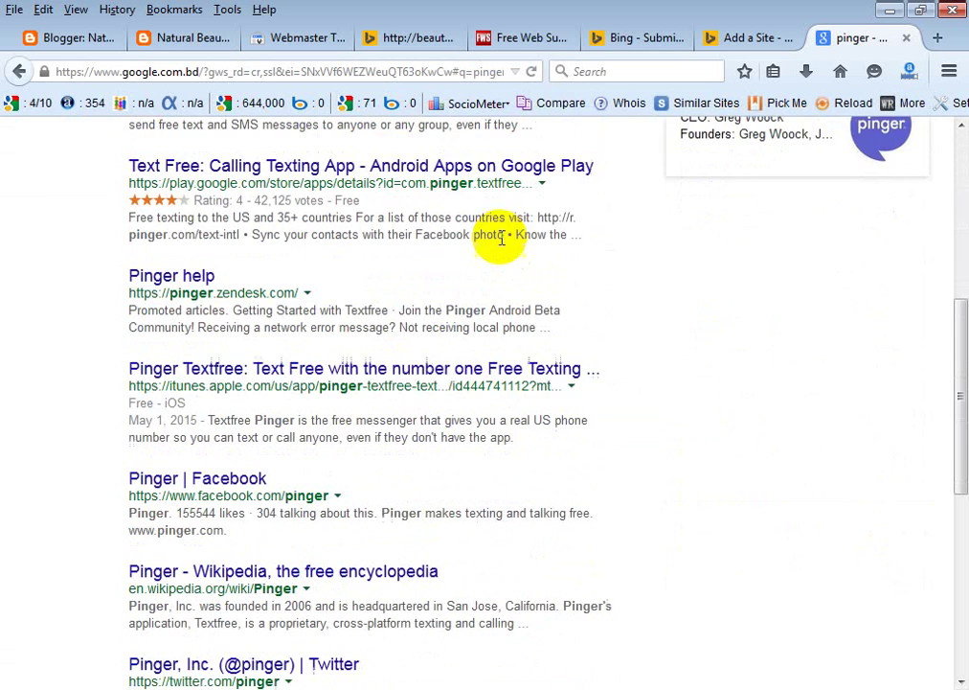
scroll(461, 255, "up", 5)
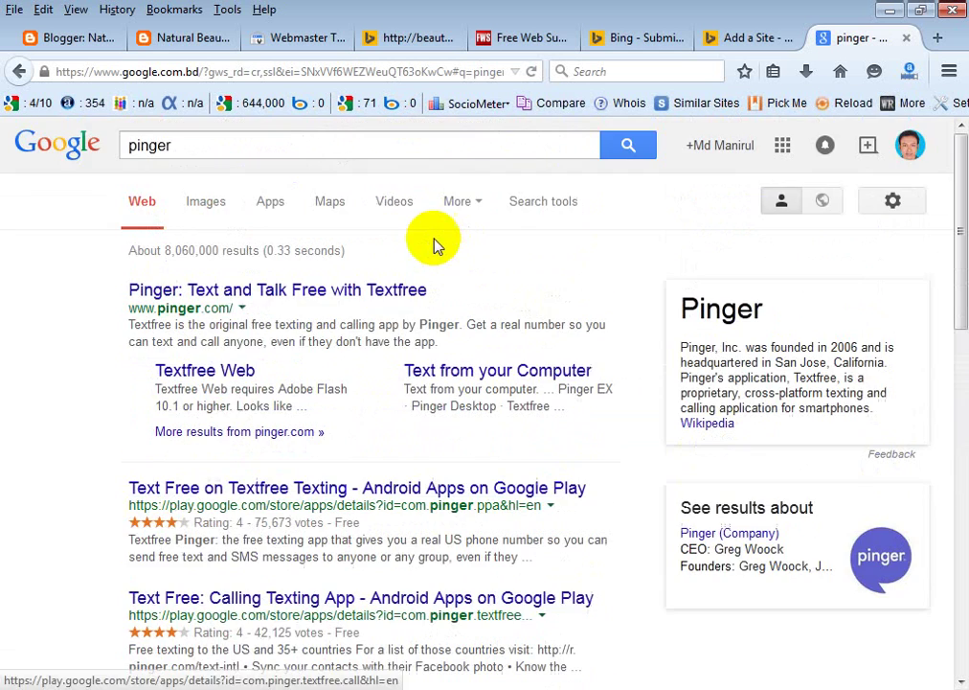
left_click(203, 146)
key("BackSpace")
key("BackSpace")
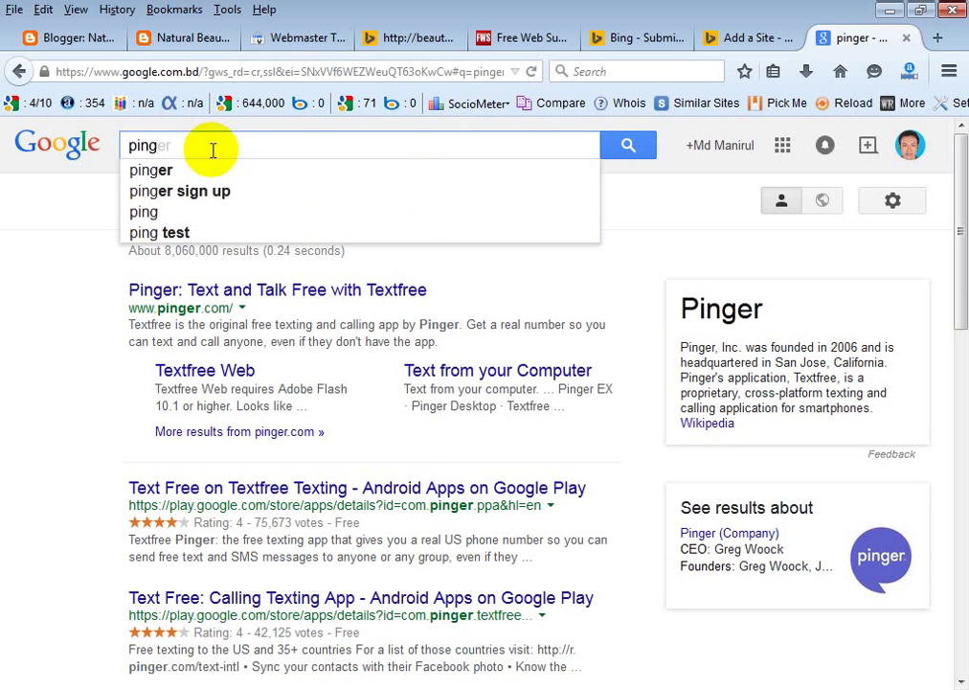
left_click(144, 212)
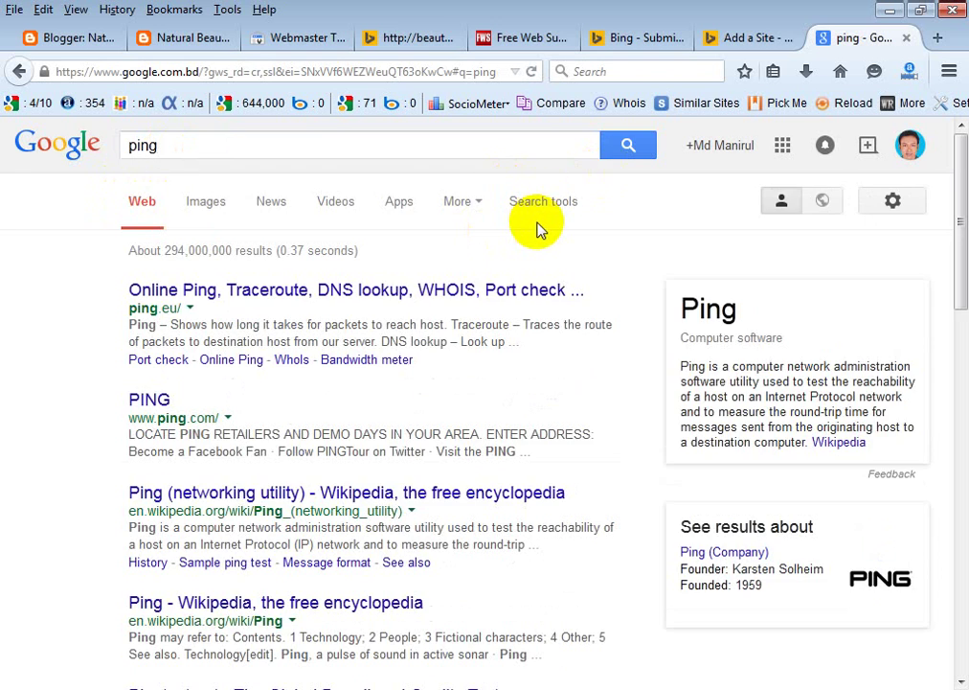
scroll(537, 228, "down", 5)
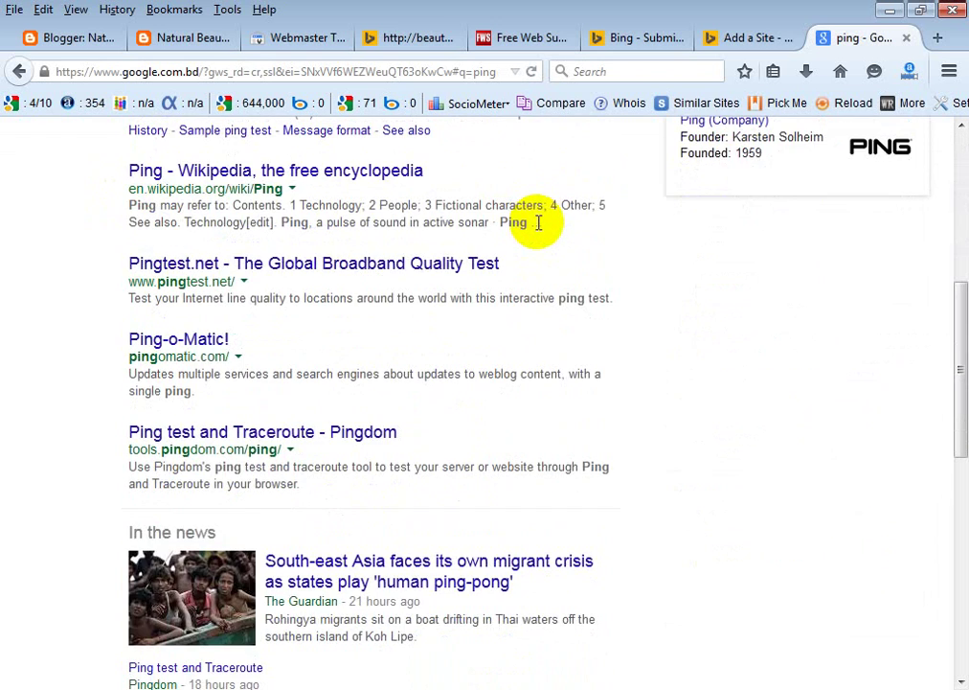
scroll(537, 222, "down", 6)
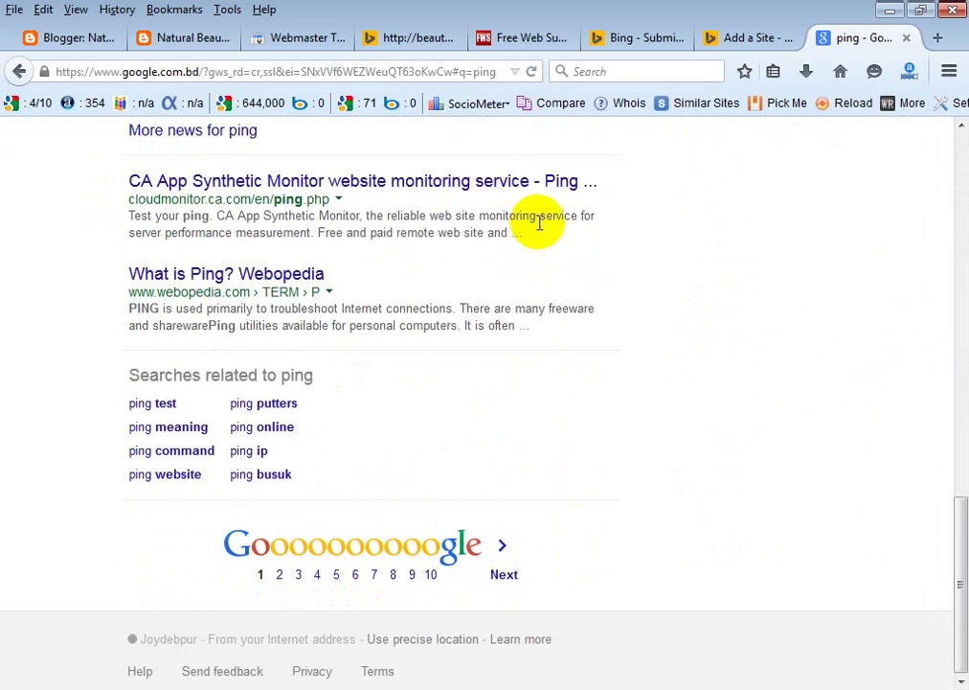
scroll(538, 222, "up", 12)
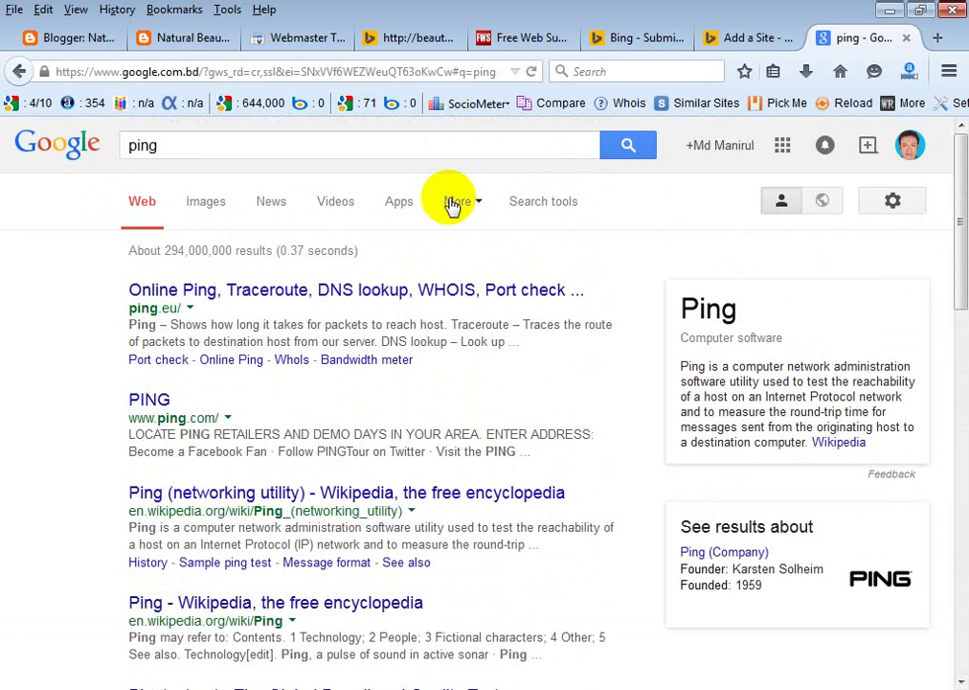
left_click(938, 38)
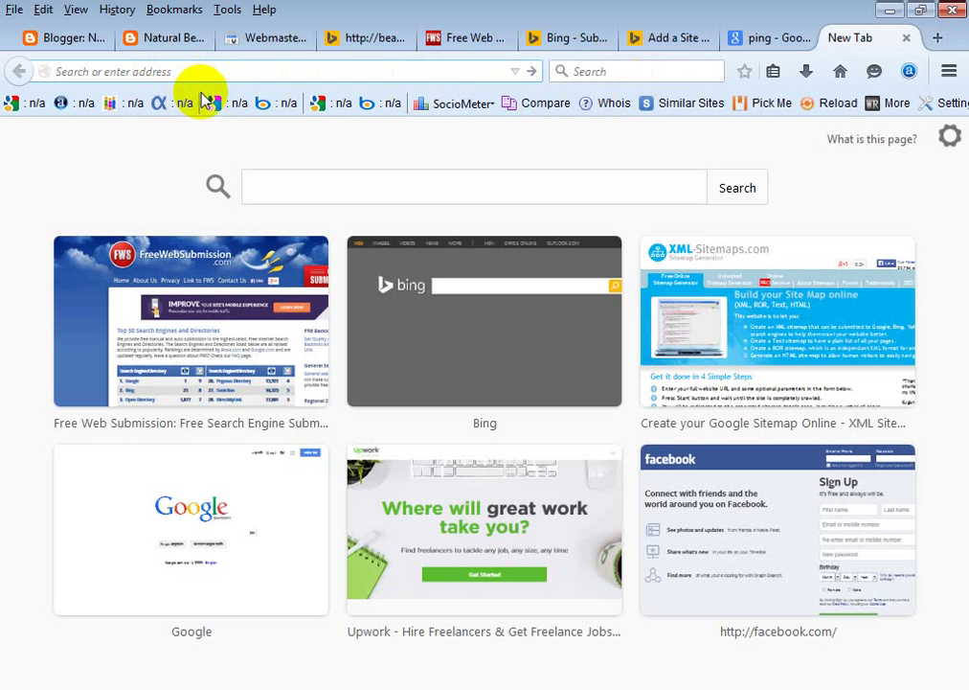
type("www")
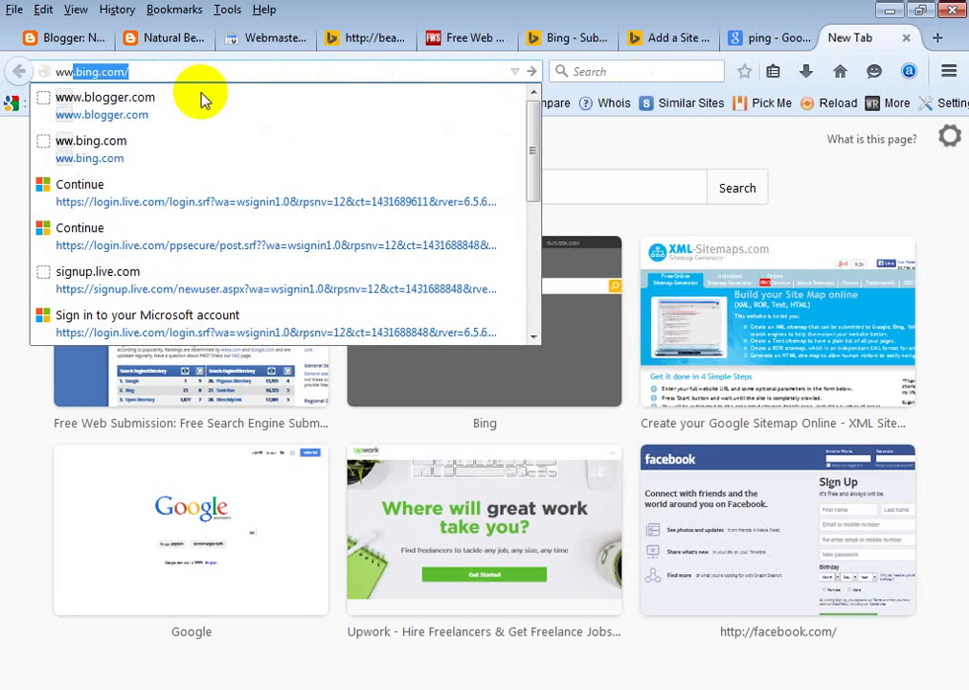
key("BackSpace")
type(".")
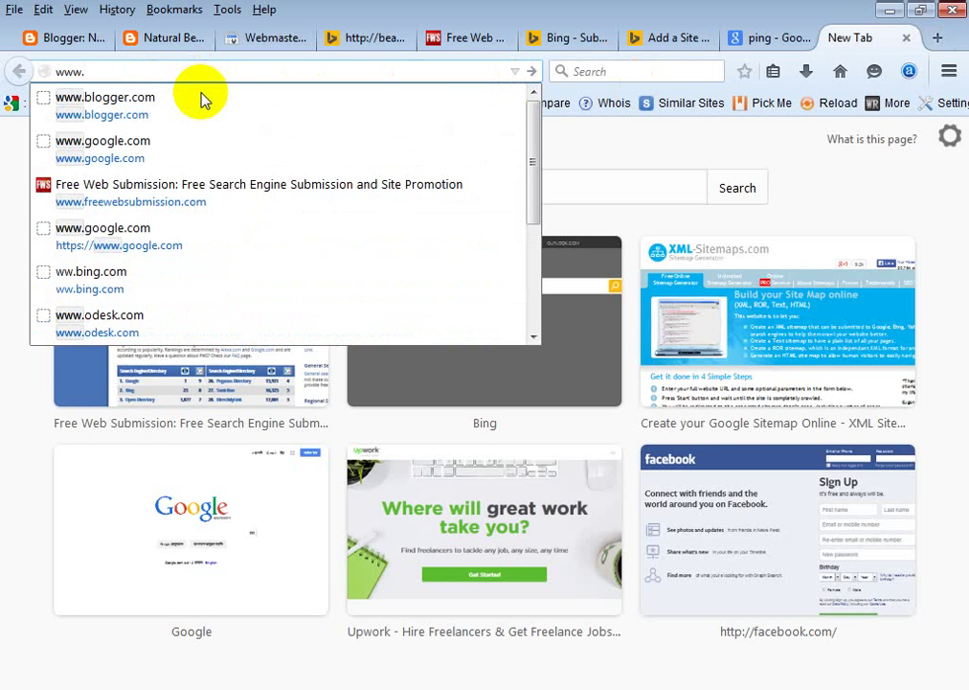
type("pi")
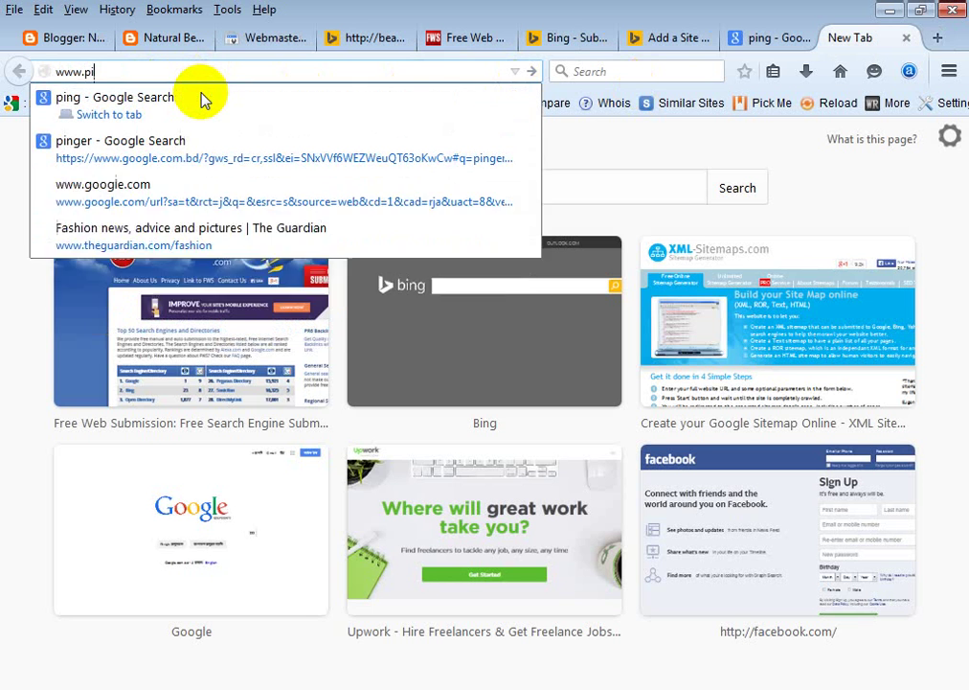
type("ngler")
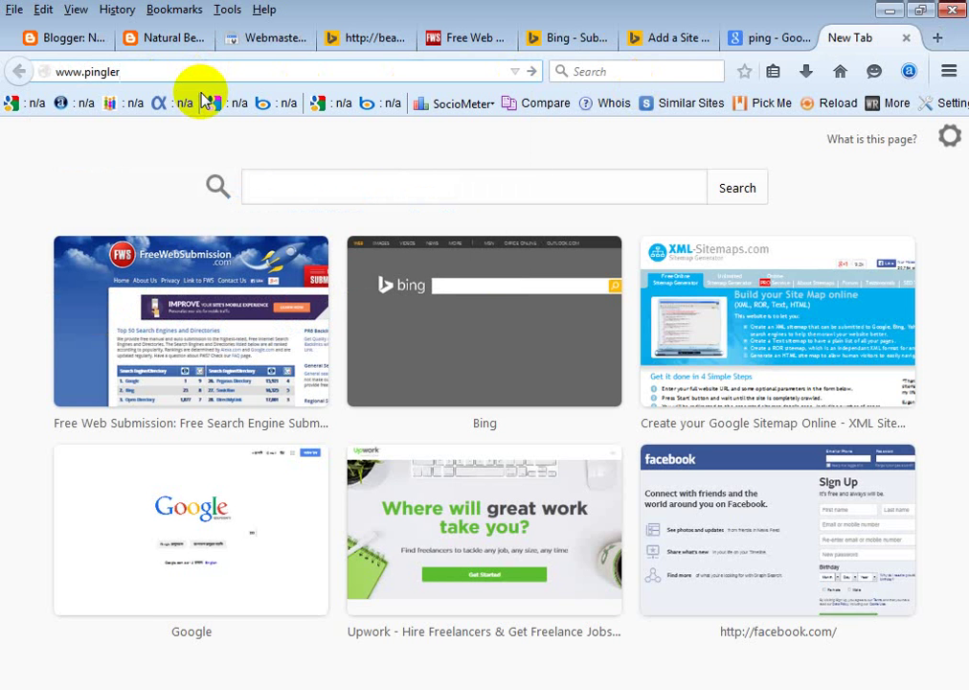
type(".com")
key("Return")
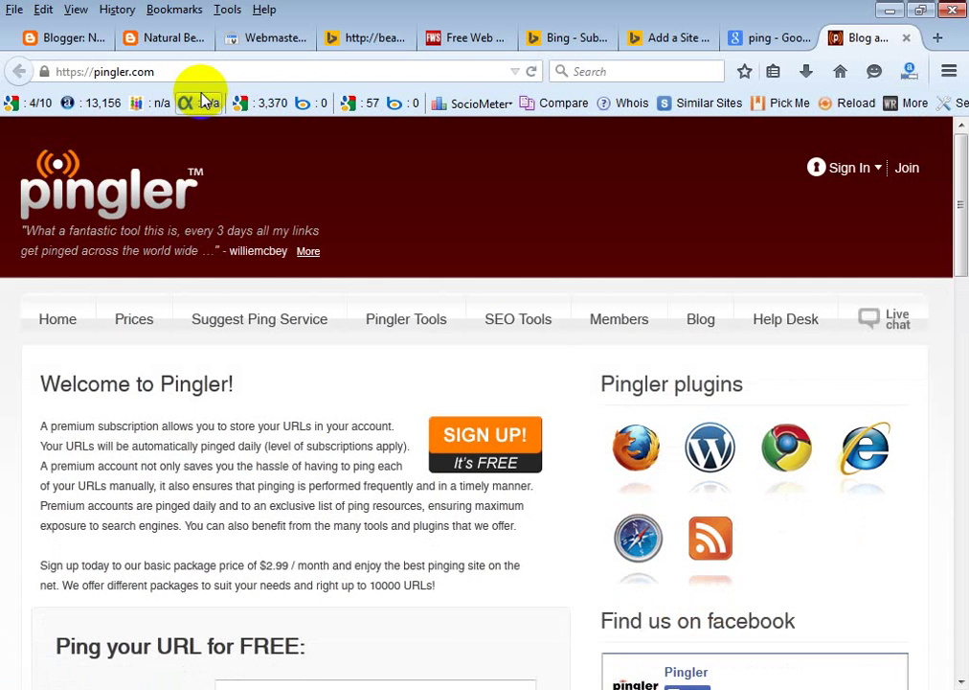
Scroll to Pingler's free ping form and try its Title and URL fields.
left_click(318, 171)
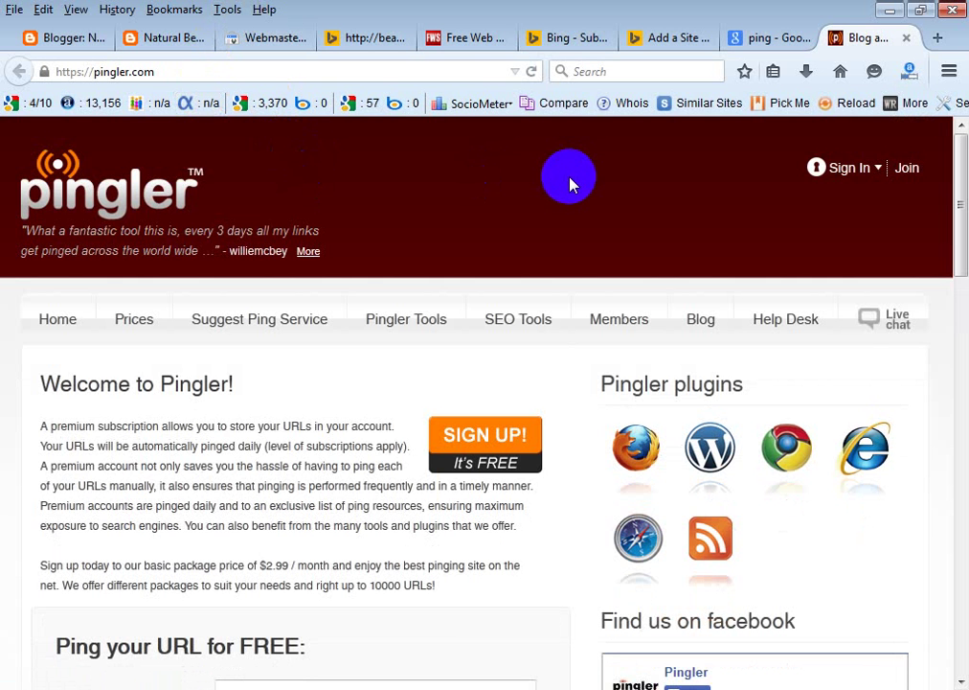
scroll(569, 182, "down", 5)
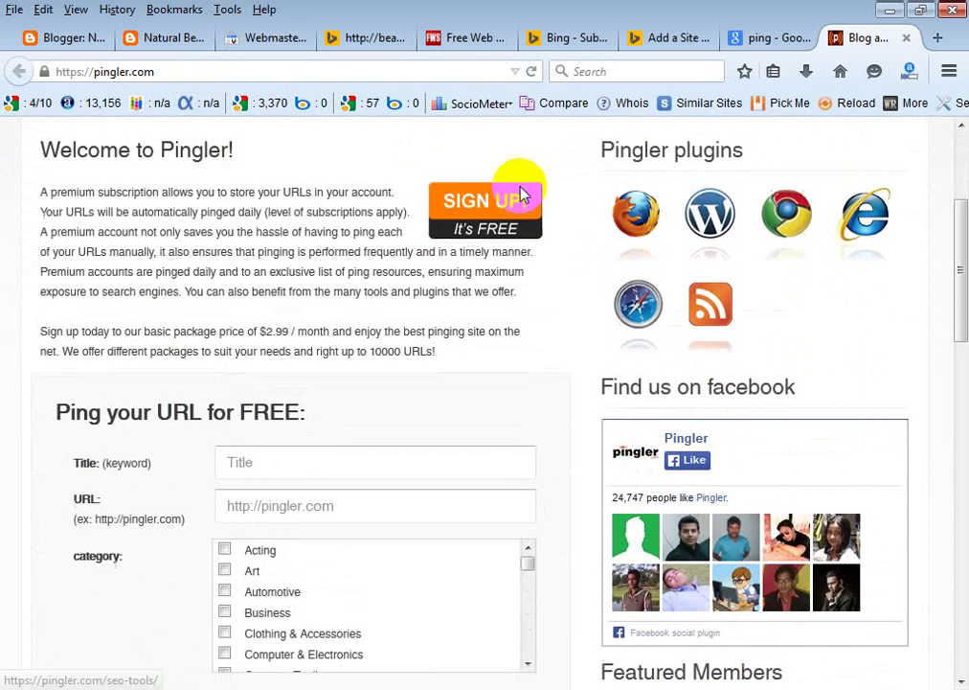
scroll(522, 195, "up", 5)
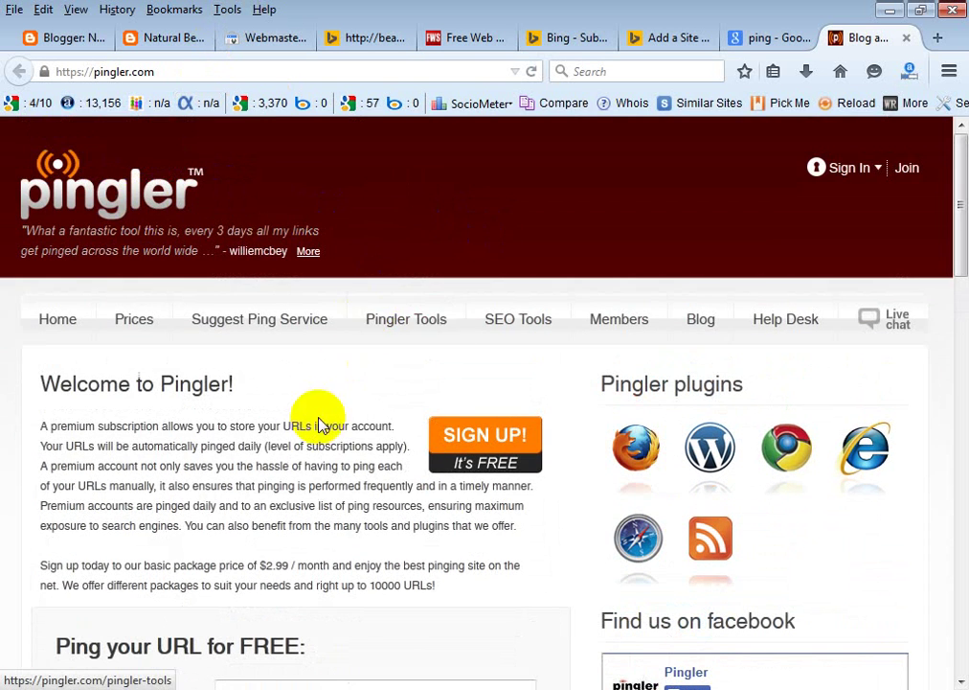
scroll(321, 427, "down", 5)
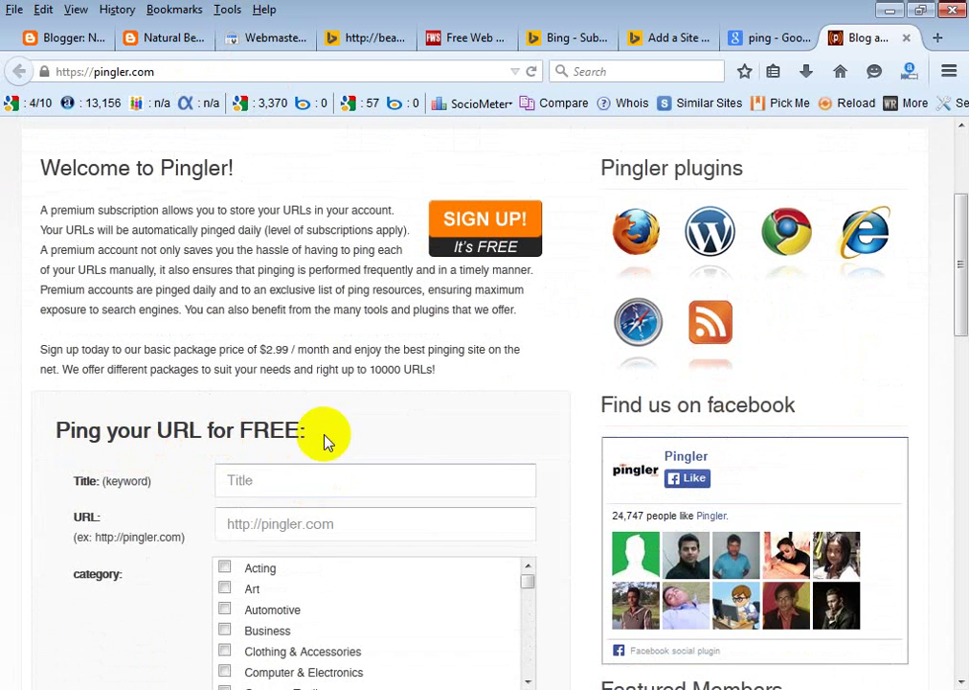
left_click(282, 480)
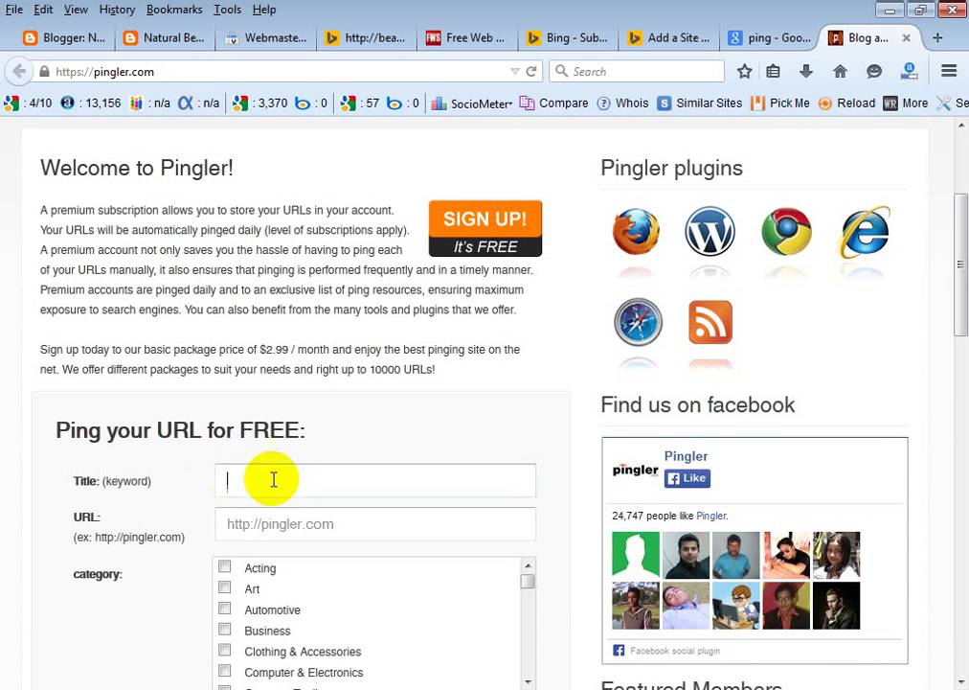
left_click(223, 521)
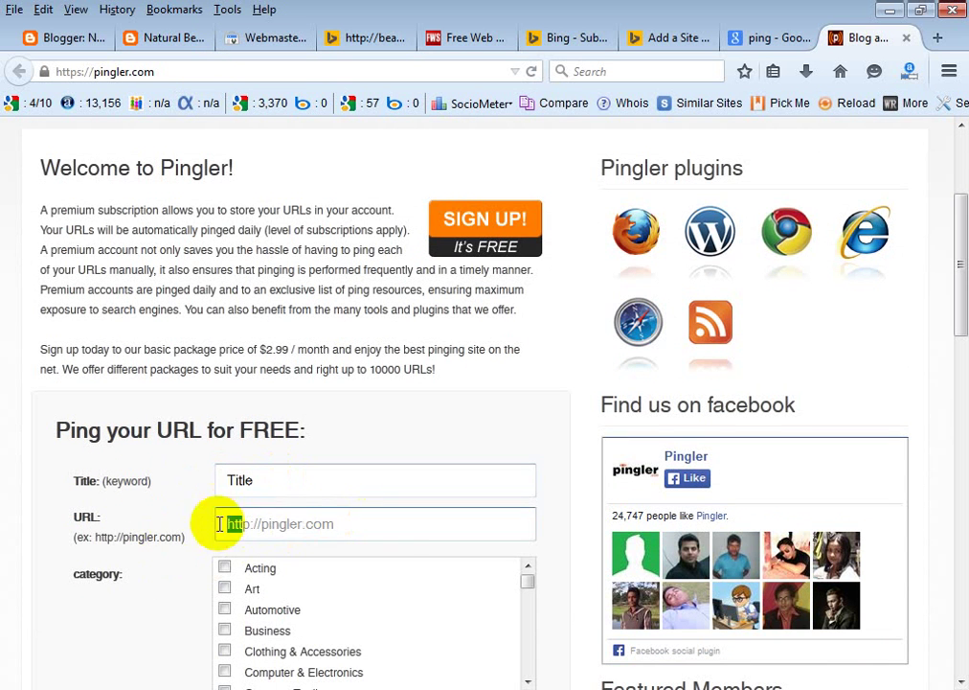
scroll(398, 521, "down", 3)
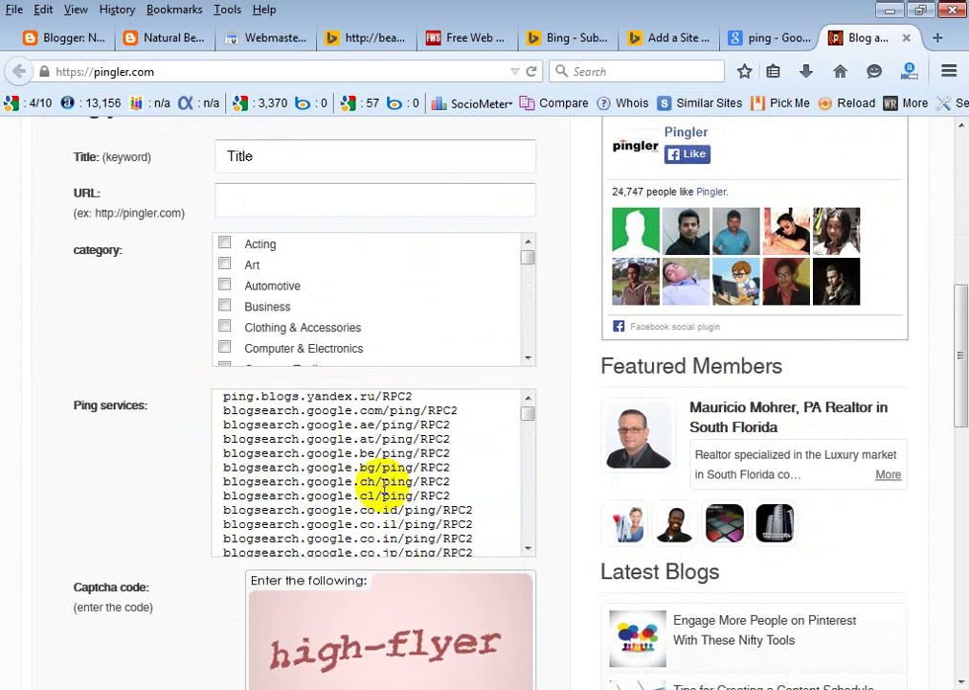
scroll(213, 452, "down", 1)
scroll(213, 453, "down", 1)
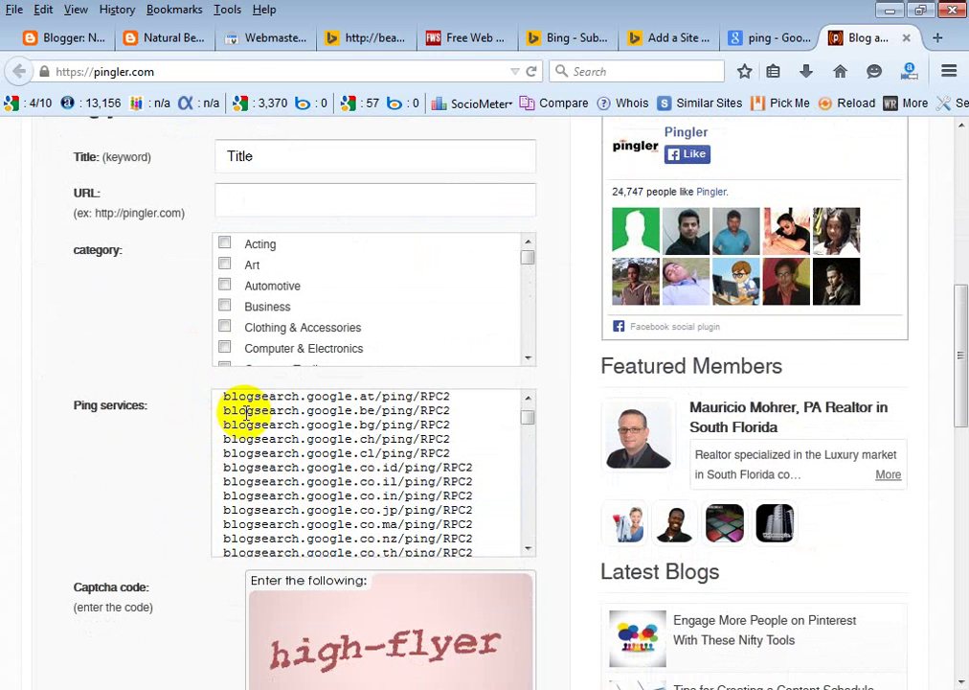
scroll(190, 447, "up", 5)
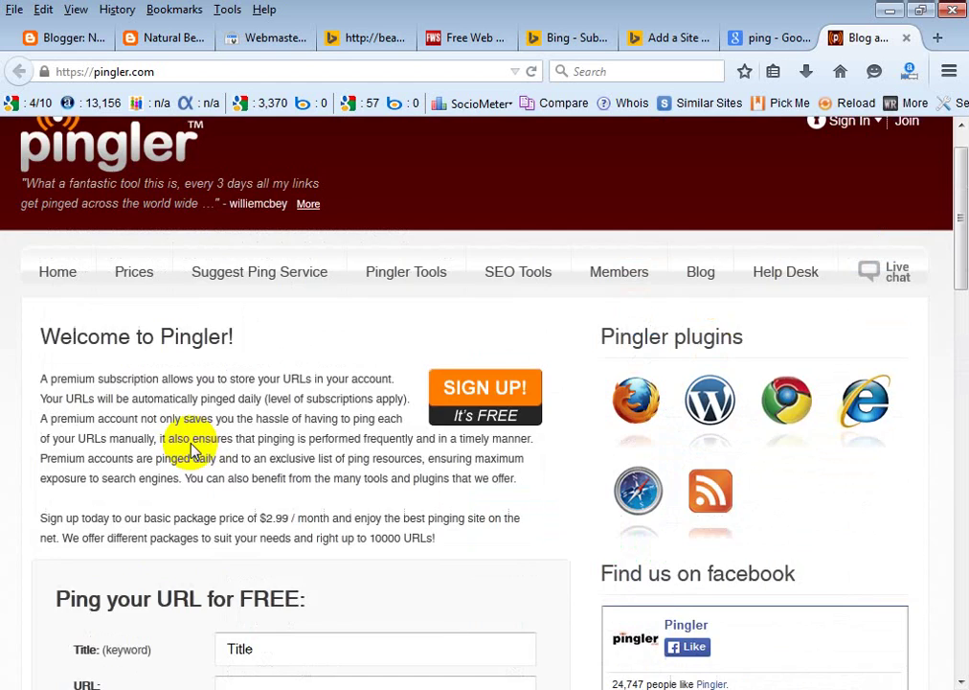
scroll(240, 498, "down", 5)
left_click(227, 206)
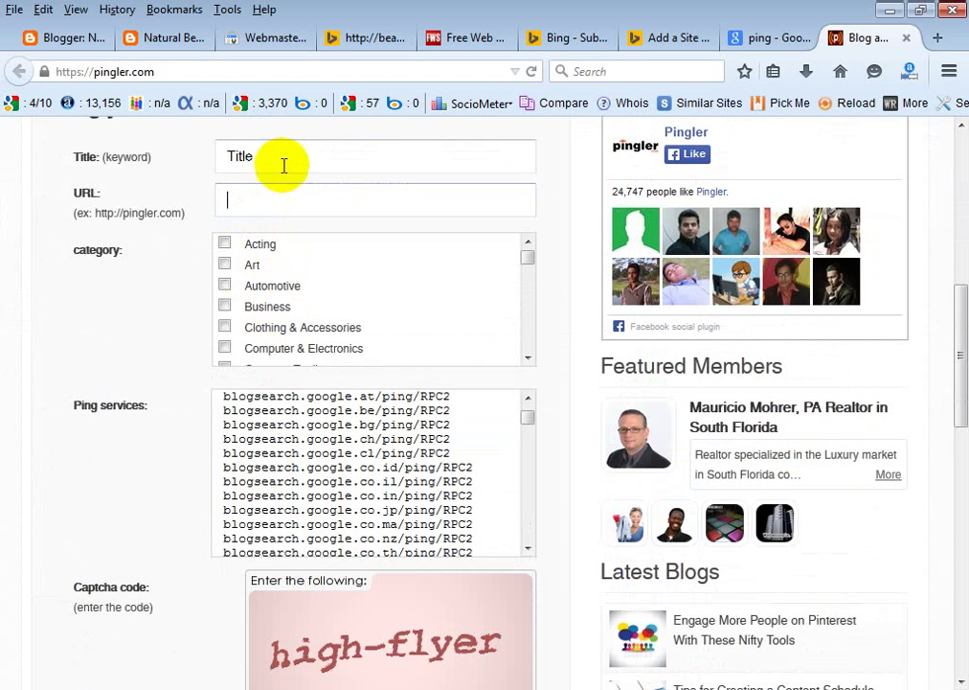
type("http://pingler.com")
left_click(249, 164)
Copy the blog heading 'Natural Beauty of Bangladesh' and paste it as the ping title.
left_click(177, 41)
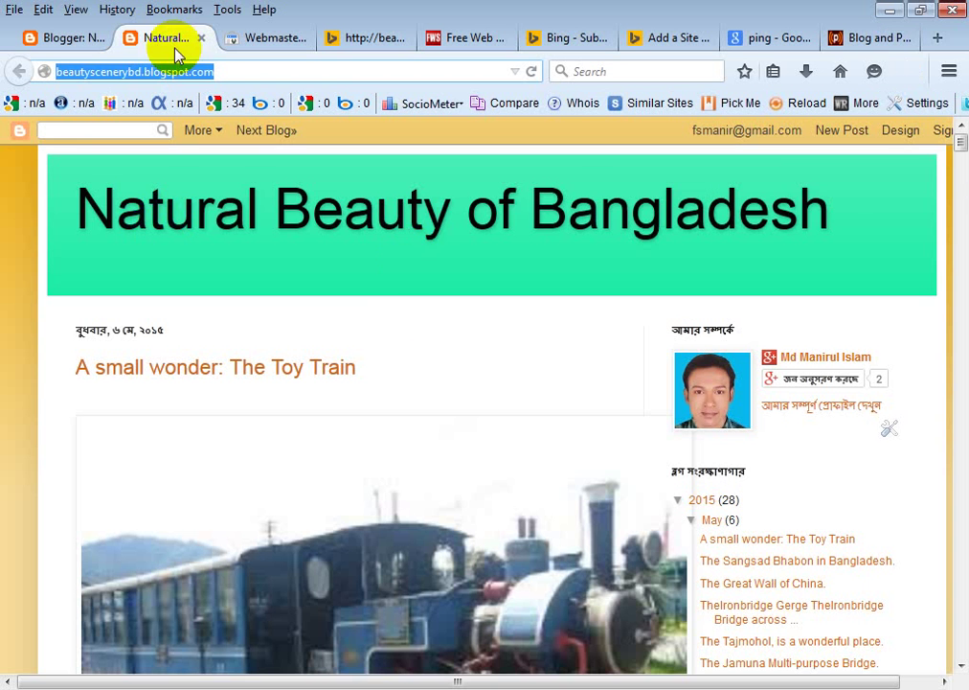
left_click_drag(843, 223, 84, 225)
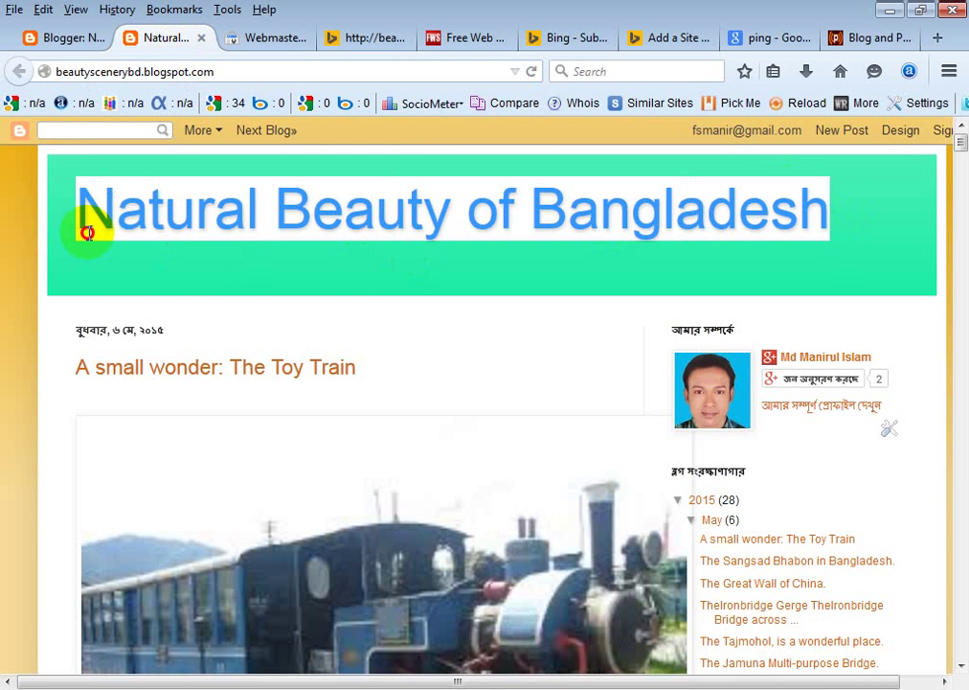
right_click(122, 220)
left_click(178, 238)
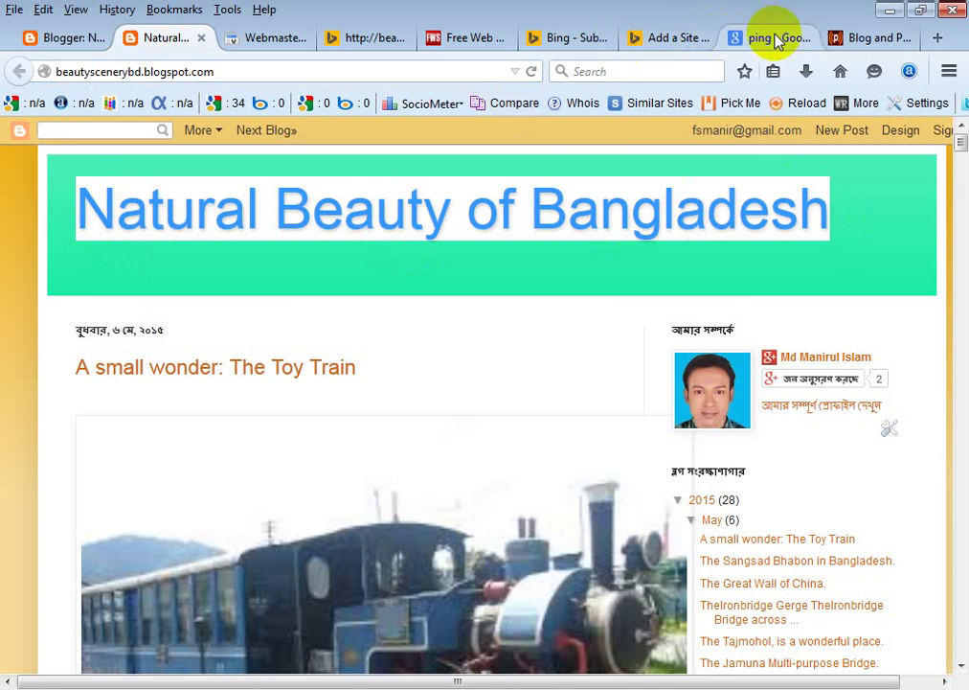
left_click(872, 38)
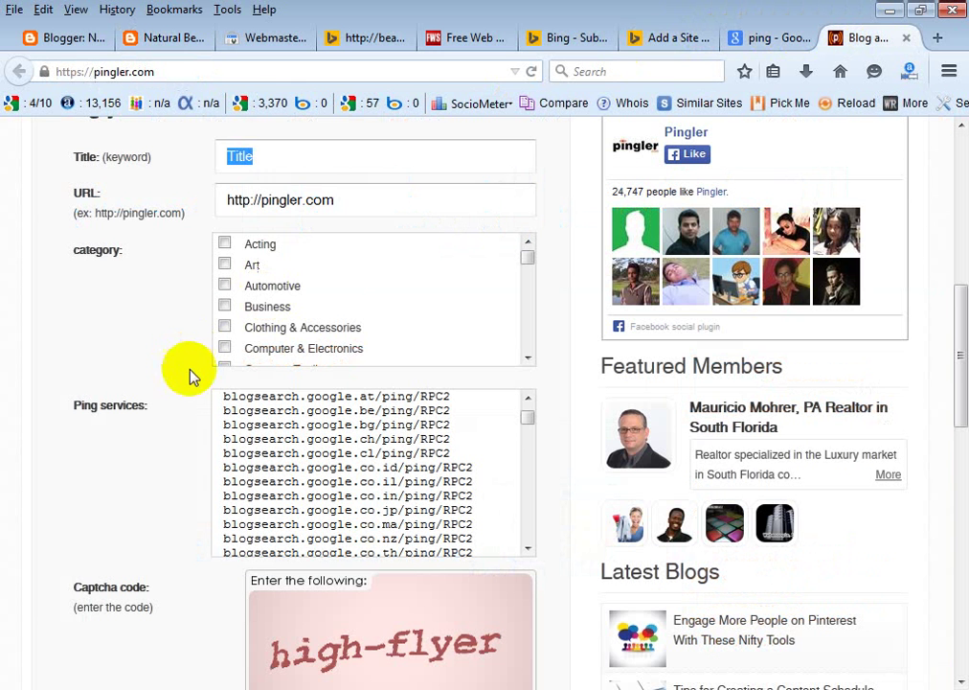
right_click(280, 155)
left_click(289, 234)
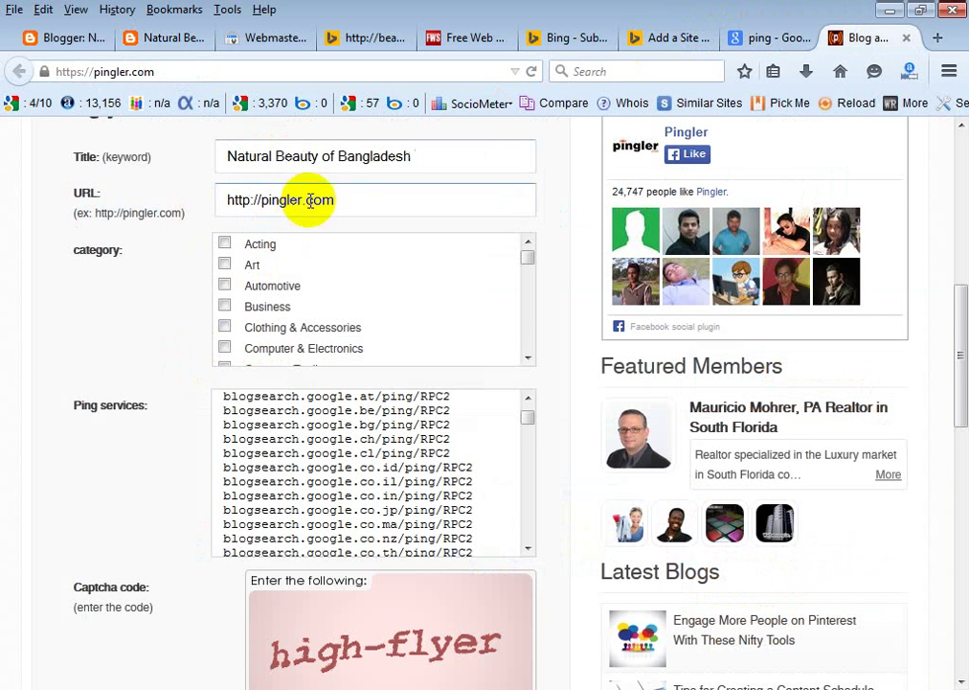
left_click_drag(307, 200, 206, 203)
key("ctrl+a")
key("BackSpace")
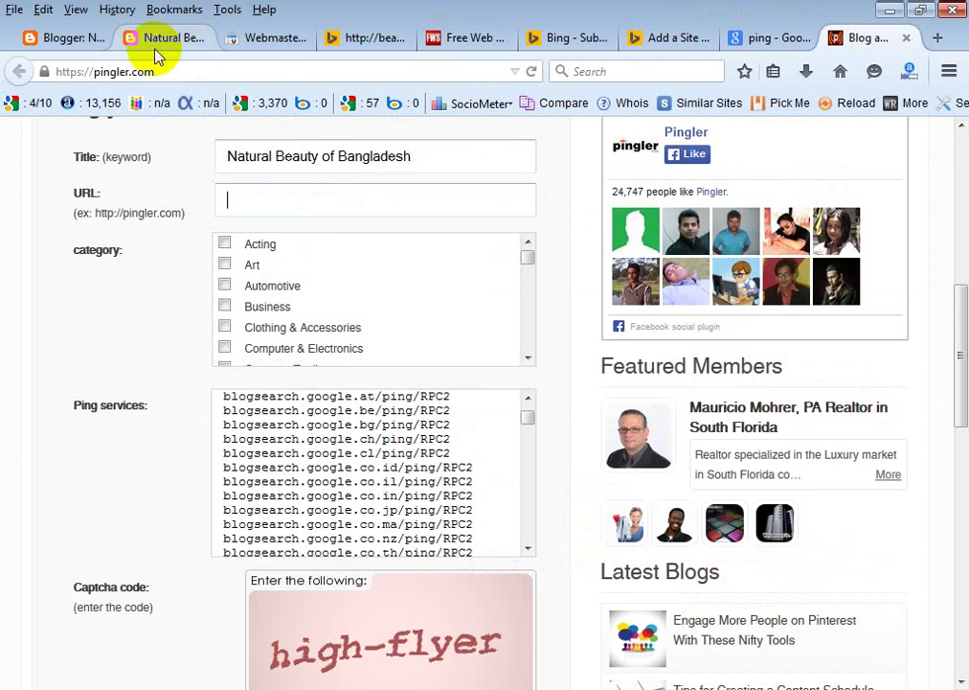
left_click(161, 38)
left_click_drag(222, 74, 36, 70)
right_click(111, 75)
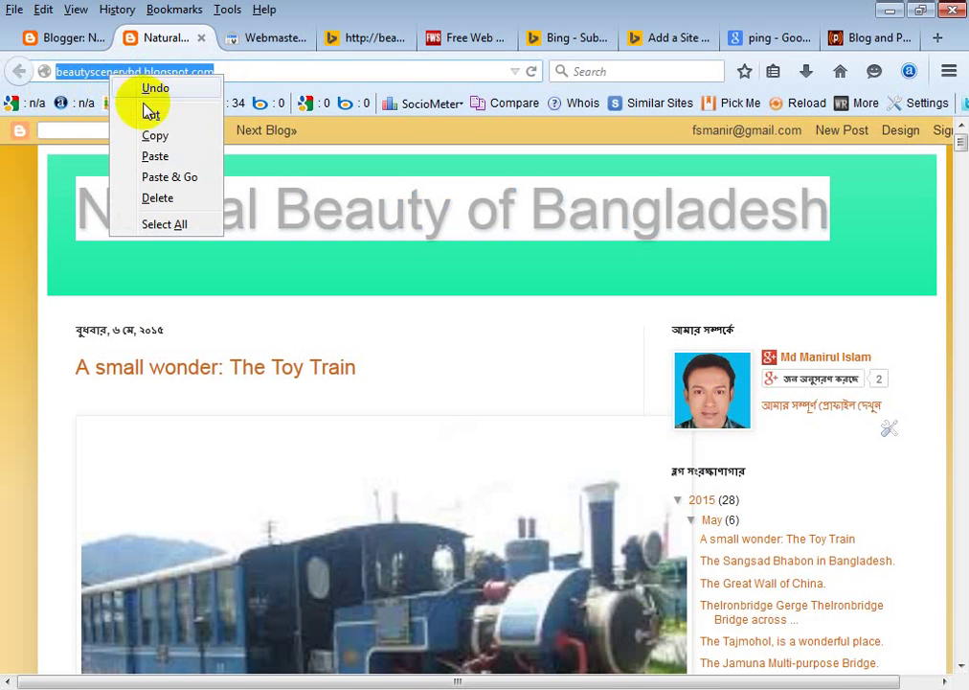
left_click(155, 135)
left_click(839, 38)
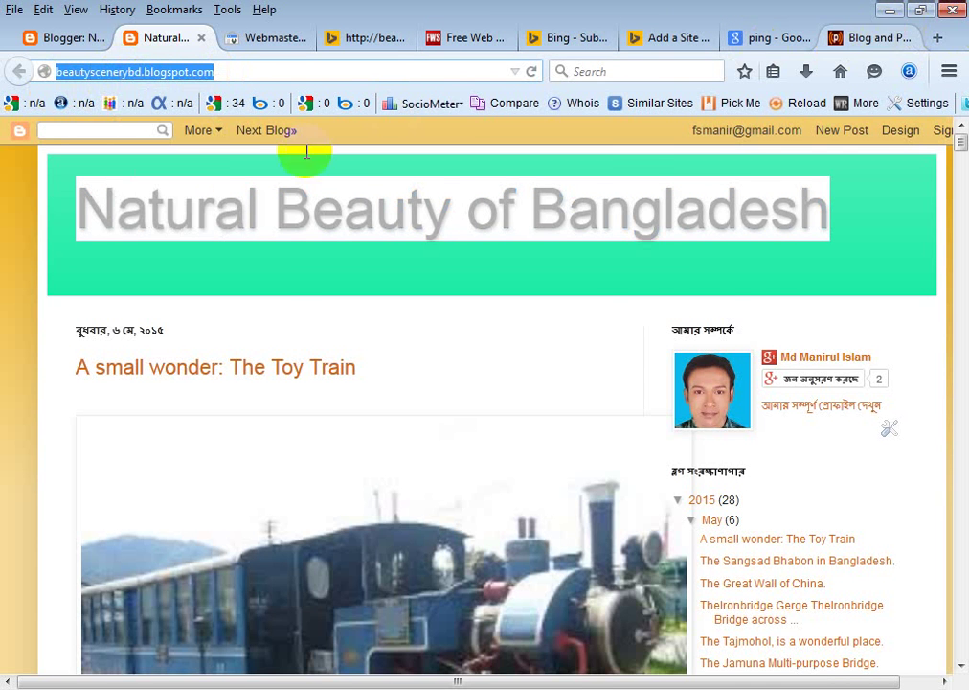
left_click(306, 203)
right_click(309, 201)
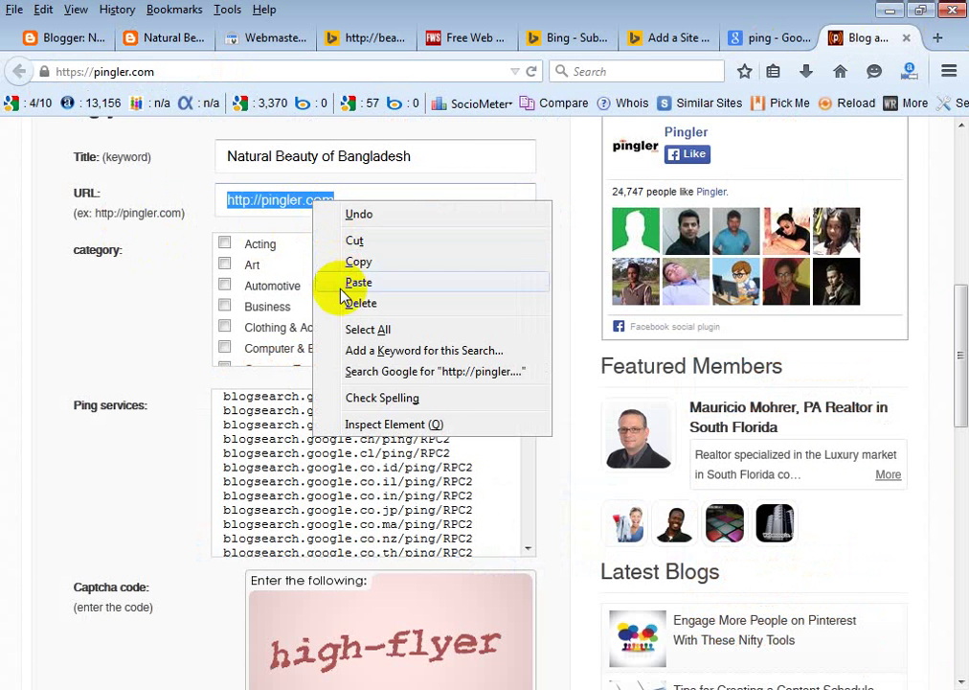
left_click(324, 283)
left_click(288, 232)
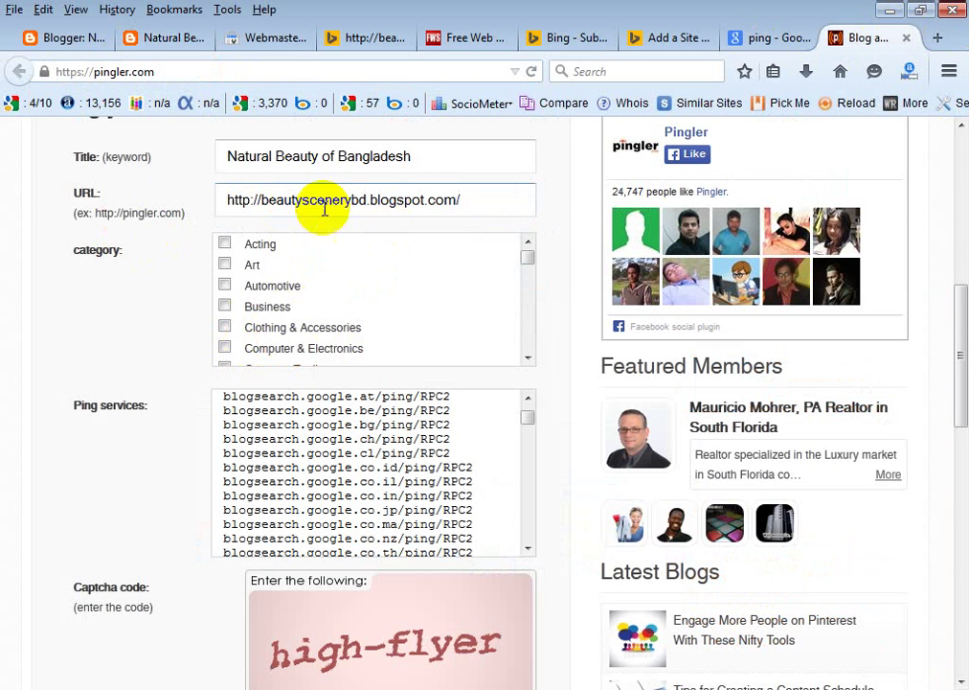
Scroll down the category list and tick Travel.
scroll(263, 302, "down", 5)
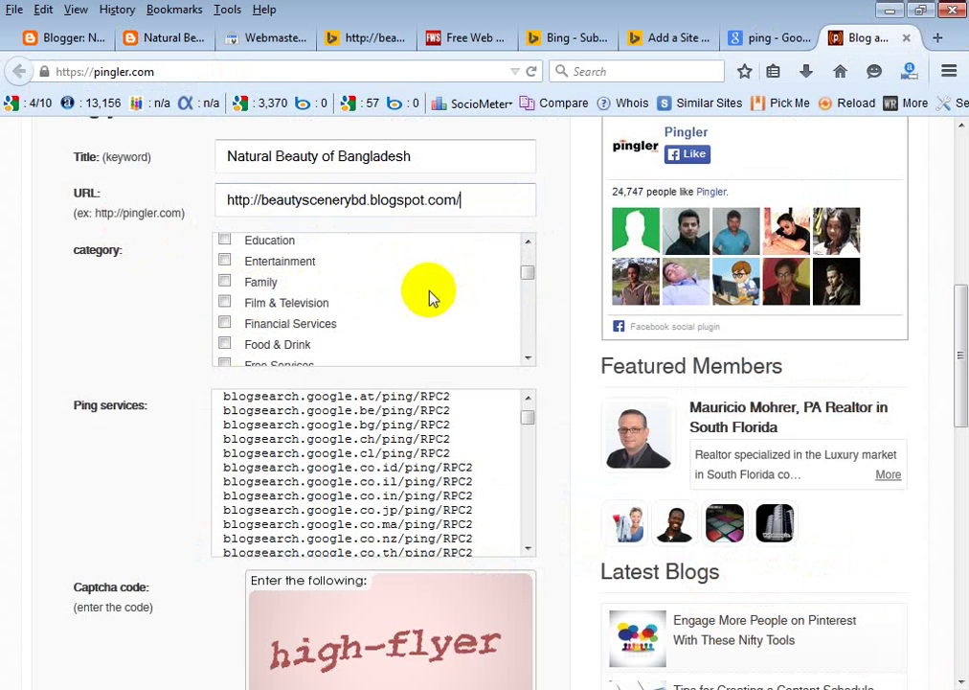
scroll(264, 301, "down", 2)
scroll(320, 303, "down", 4)
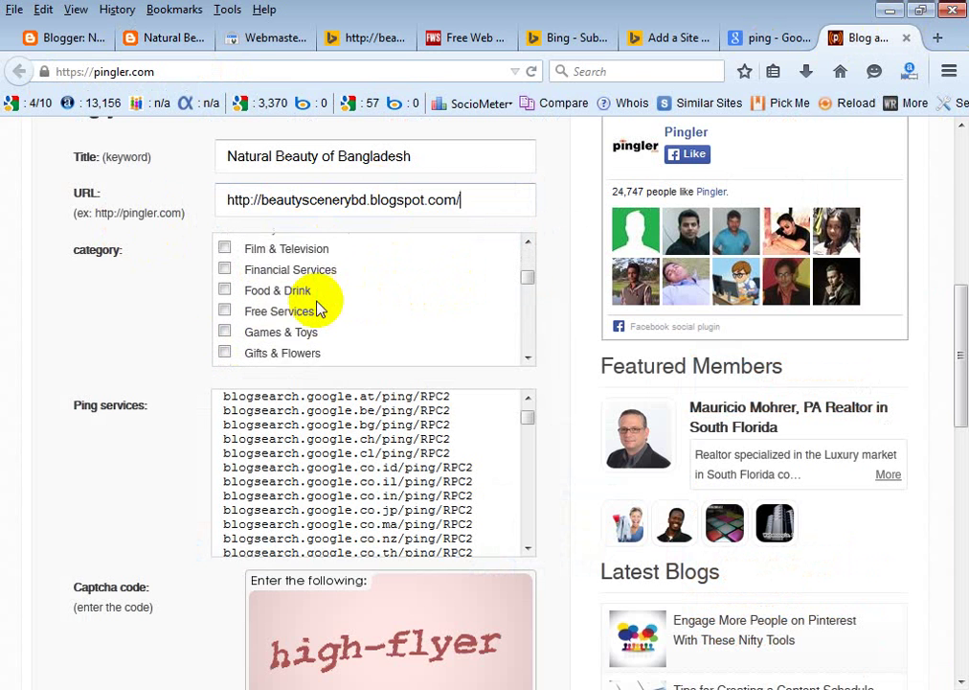
scroll(382, 301, "down", 9)
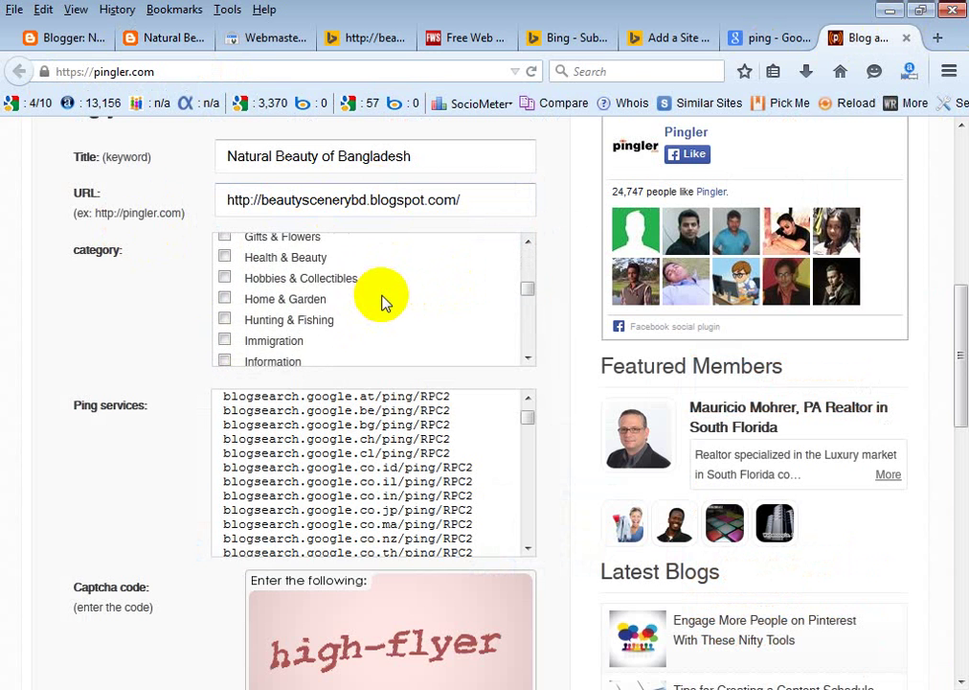
scroll(344, 299, "down", 7)
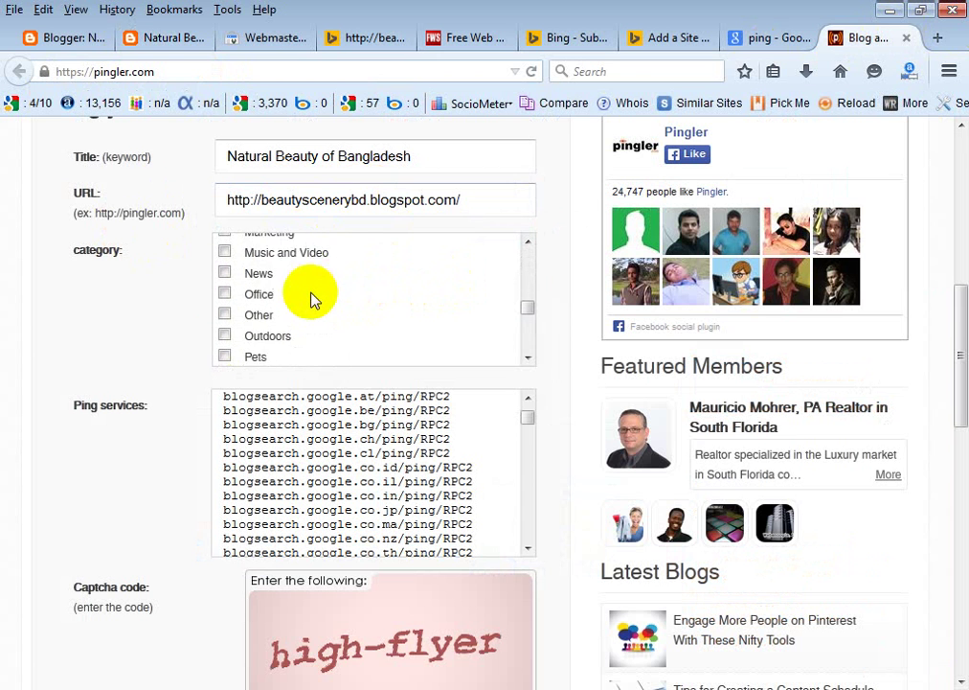
scroll(315, 297, "down", 5)
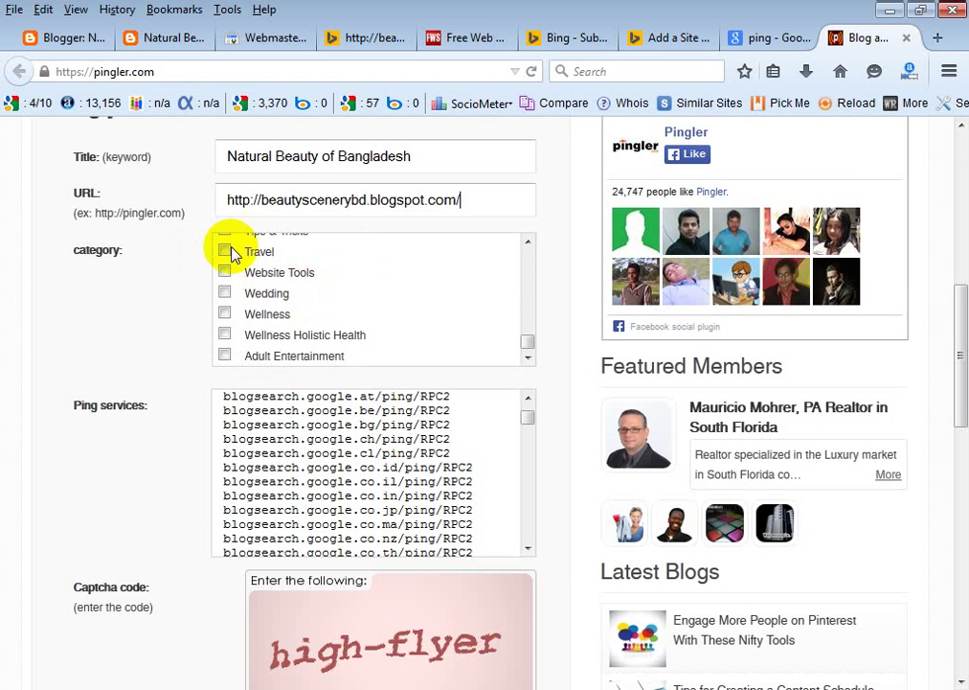
left_click(225, 251)
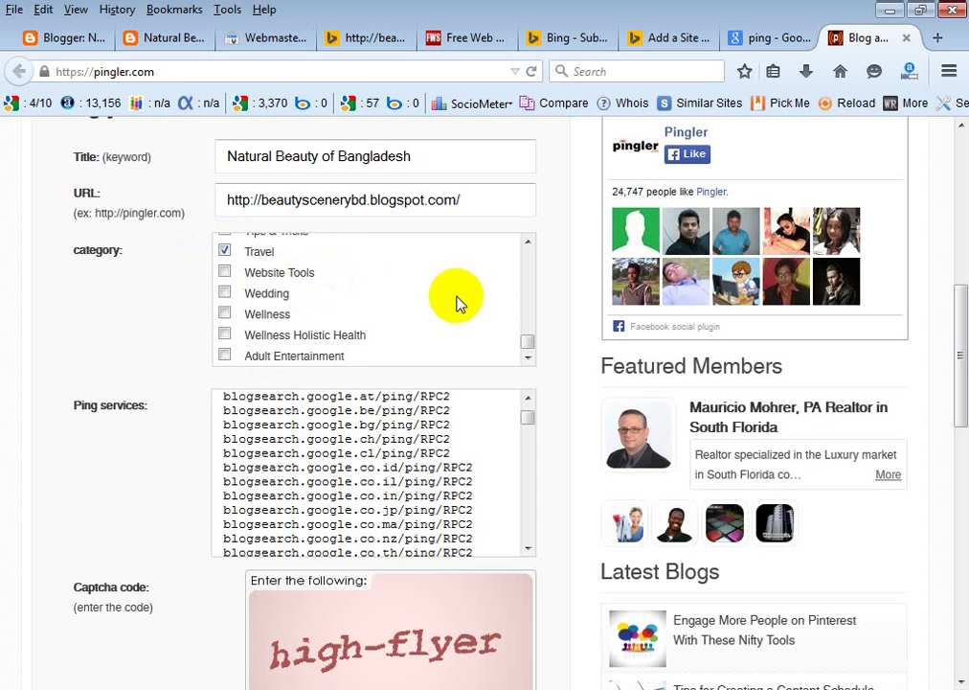
Fill in the captcha answer and send the ping with the Ping! button.
scroll(457, 303, "up", 1)
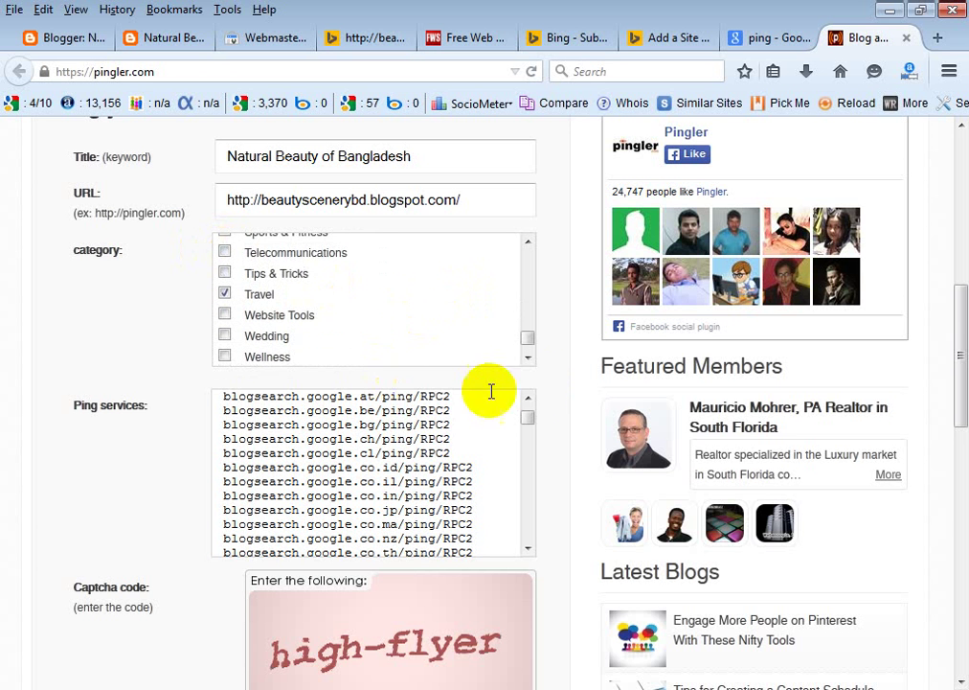
scroll(188, 485, "down", 3)
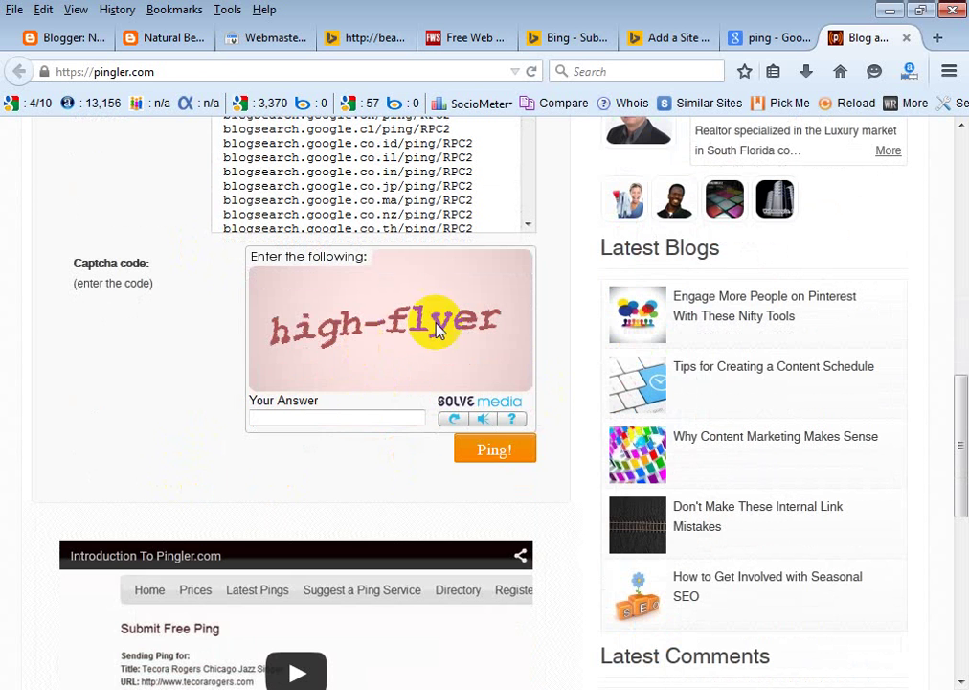
left_click(321, 419)
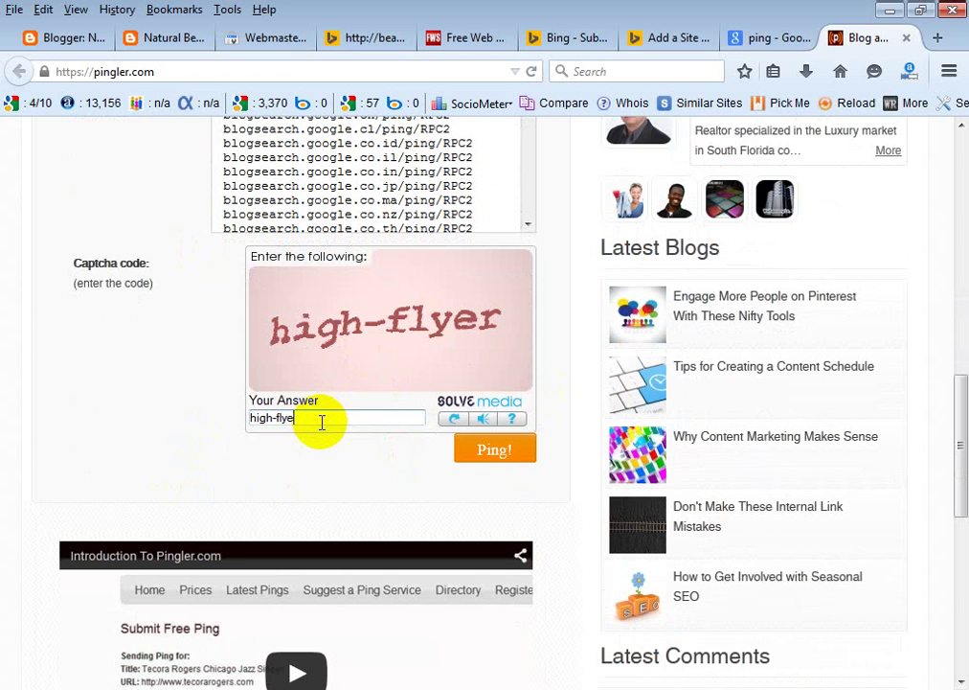
left_click(503, 457)
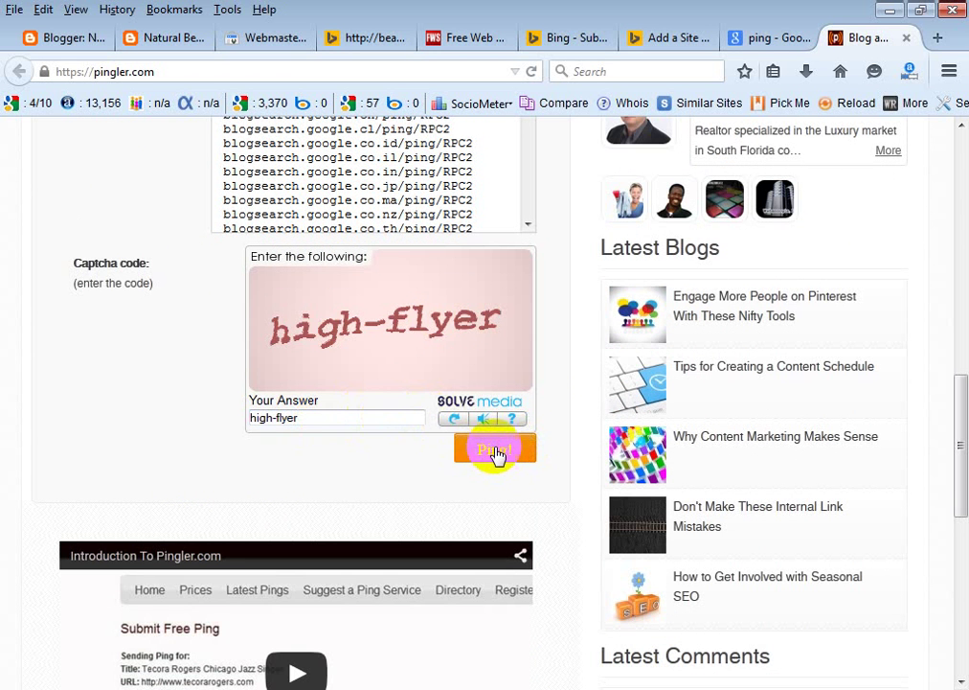
left_click(493, 451)
Watch the Starting Ping Process box until the results page, with its Email Report section, finishes loading.
scroll(491, 452, "up", 5)
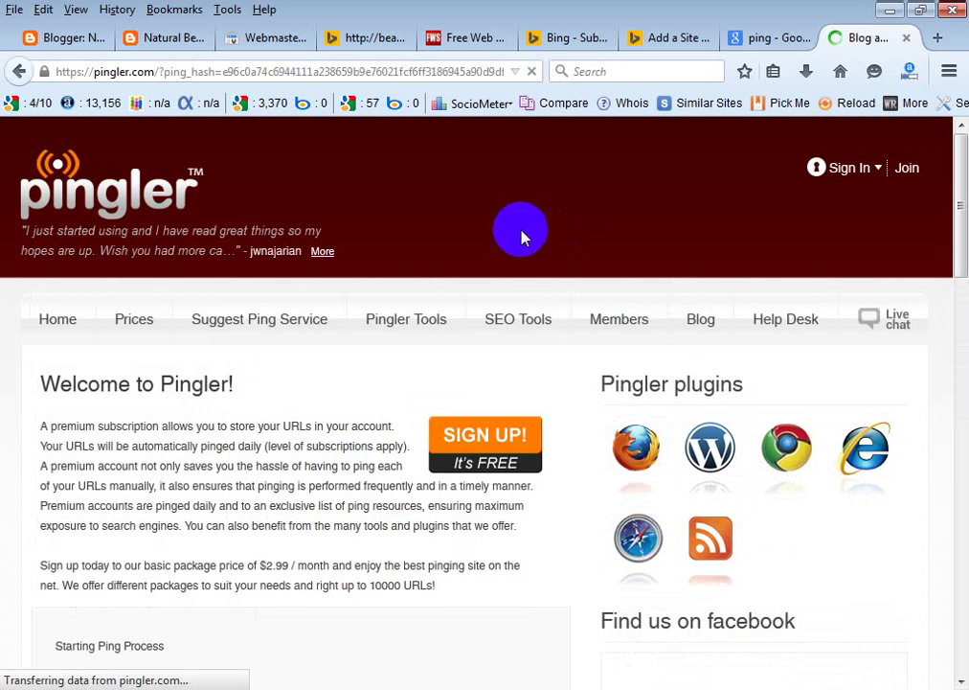
scroll(364, 309, "down", 3)
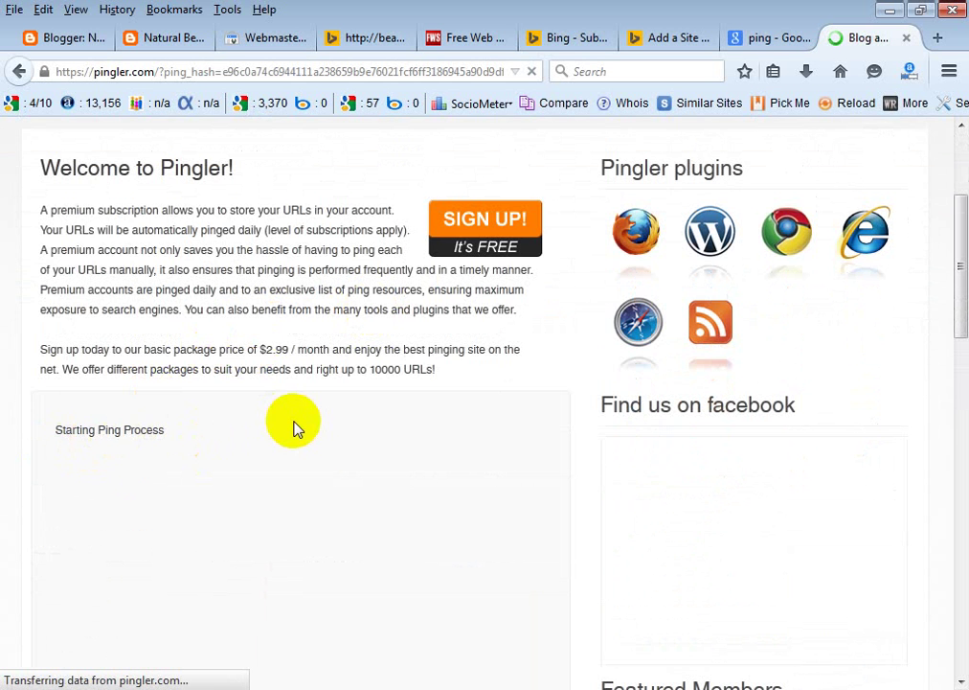
scroll(306, 417, "down", 5)
scroll(320, 406, "up", 5)
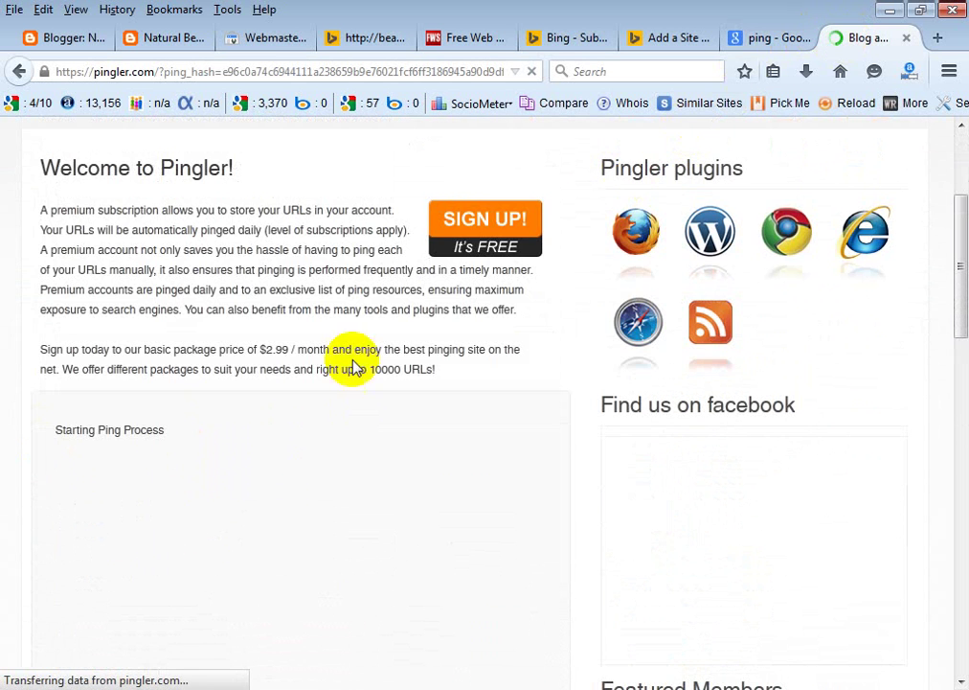
scroll(253, 506, "down", 5)
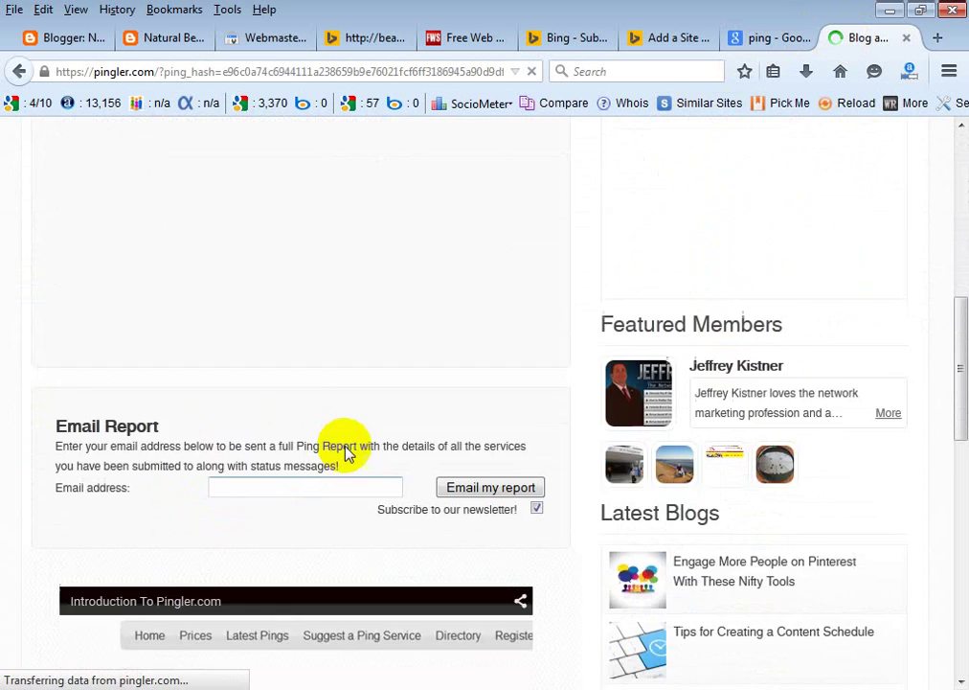
scroll(347, 453, "down", 1)
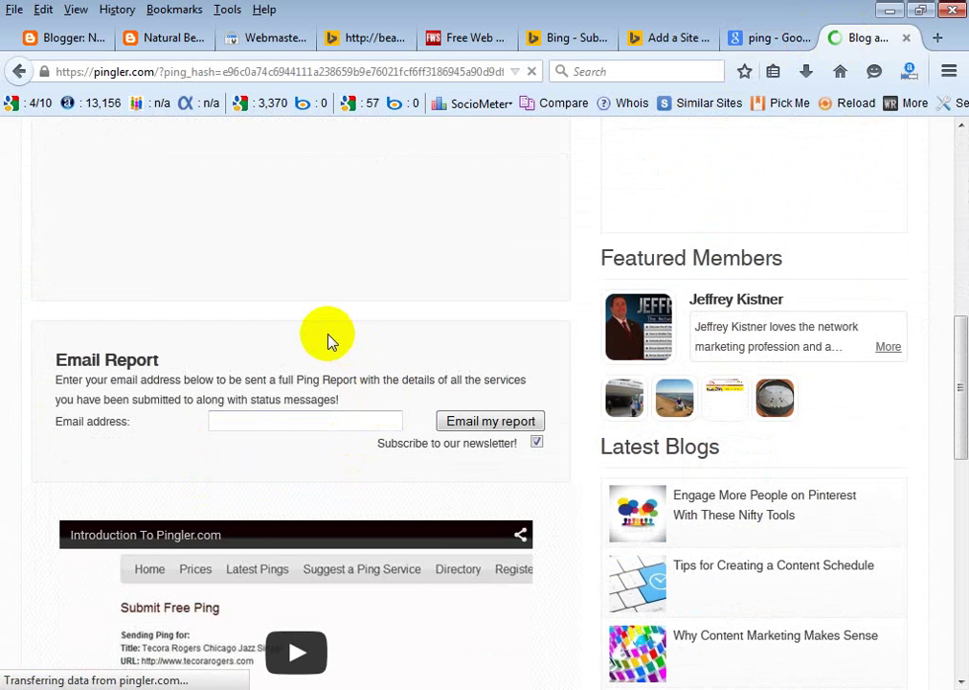
scroll(328, 340, "down", 10)
scroll(343, 345, "up", 9)
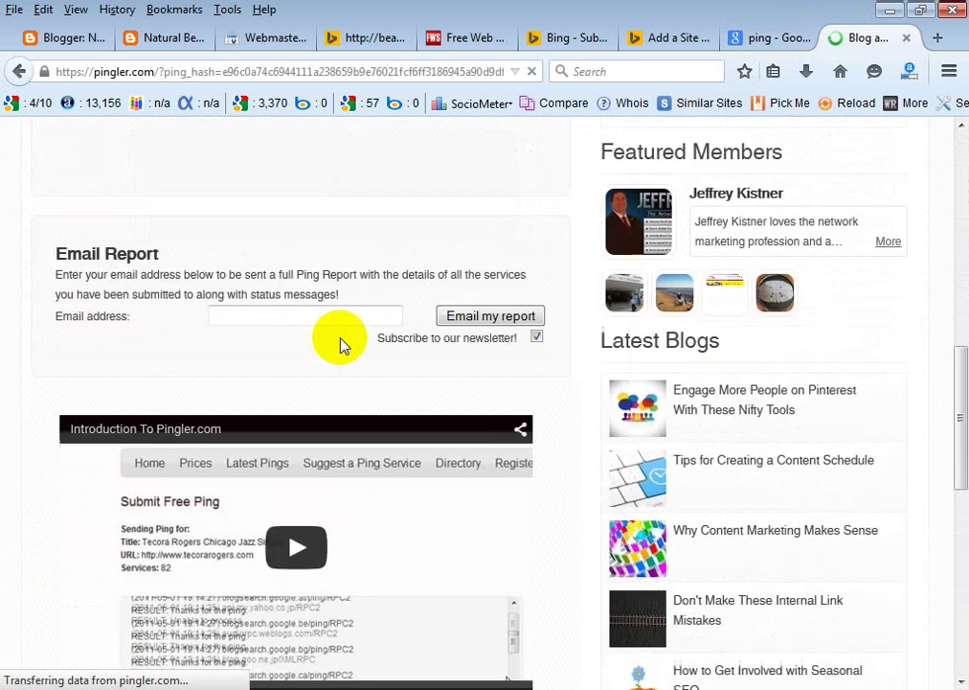
scroll(326, 355, "up", 7)
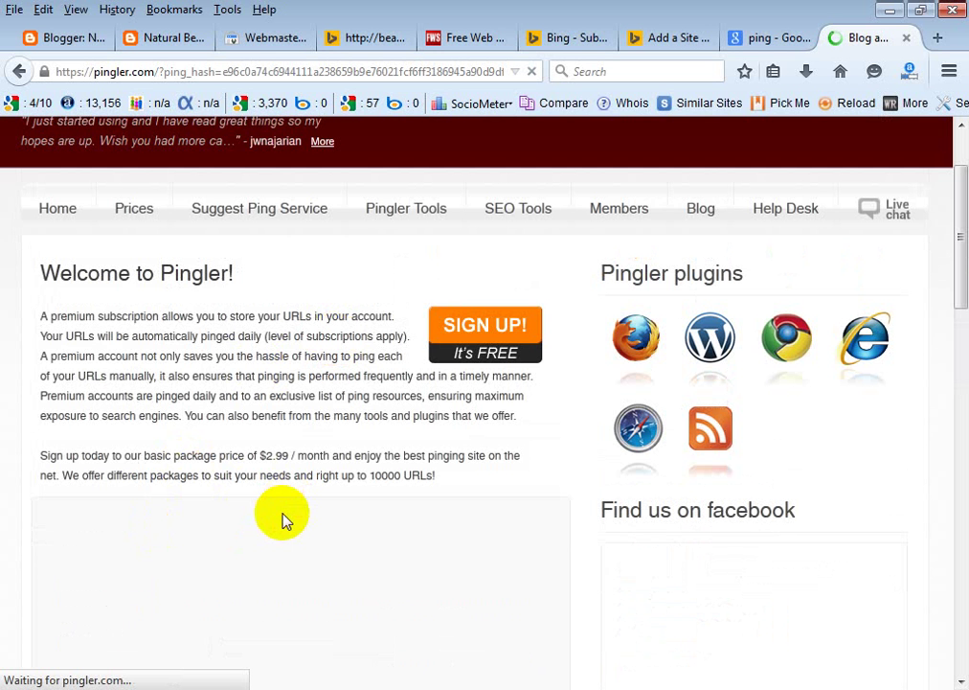
scroll(282, 520, "down", 5)
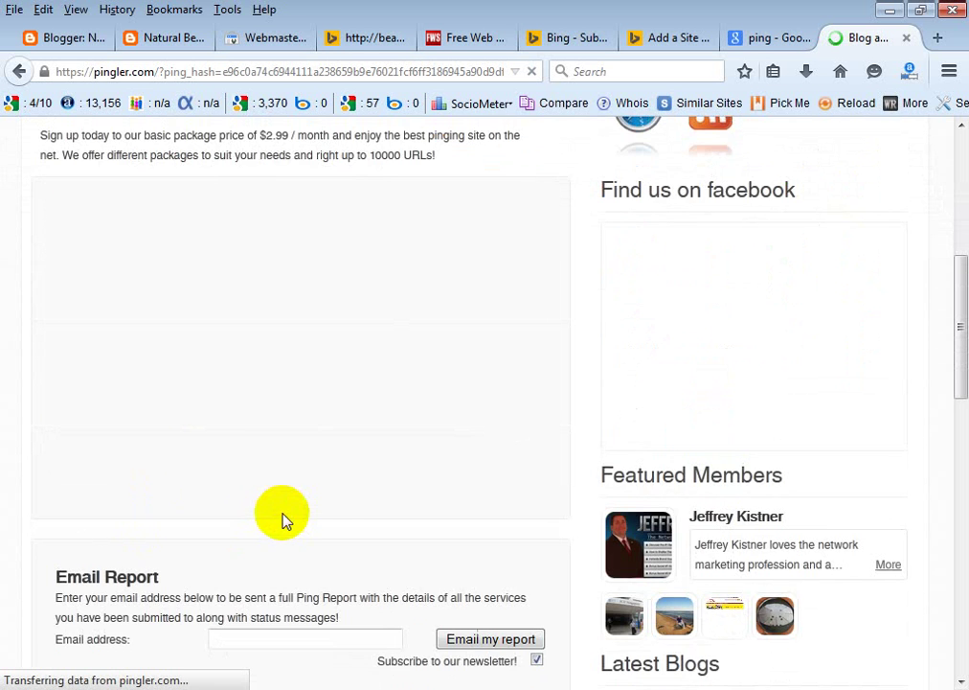
scroll(282, 520, "down", 2)
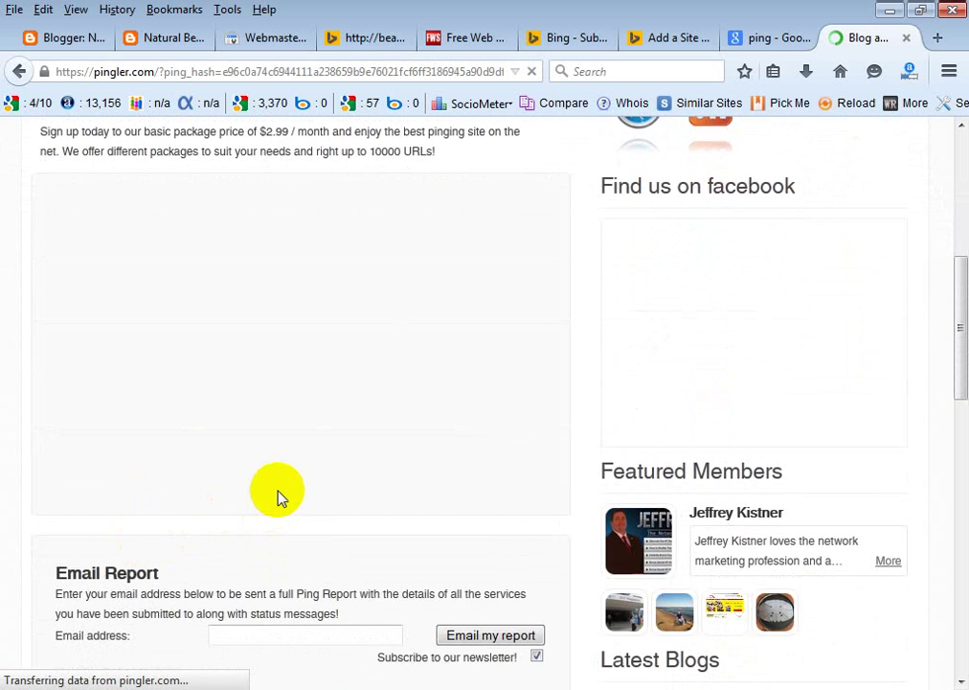
scroll(277, 493, "up", 2)
scroll(277, 497, "up", 2)
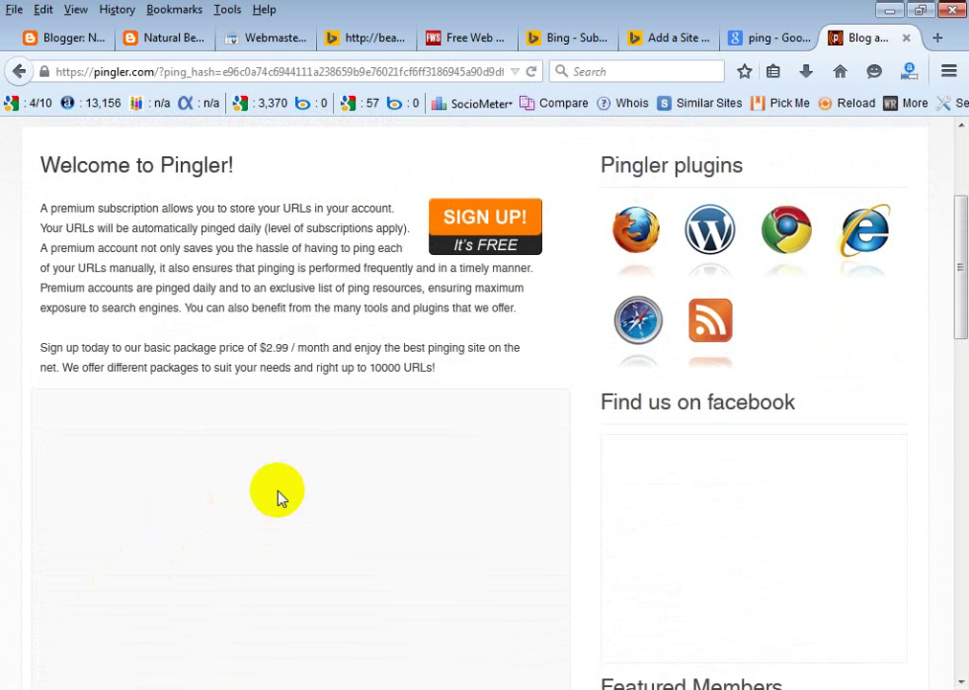
scroll(277, 496, "down", 4)
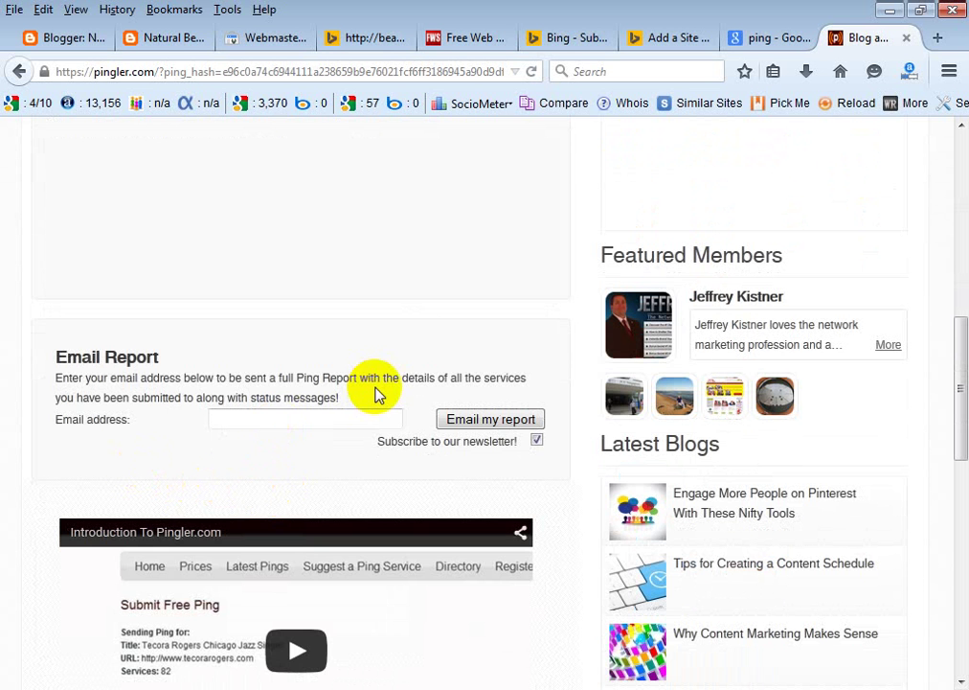
Read through the ping log, noting blogsearch.google.com.ar and .com.au returned RESULT:OK while most failed.
scroll(421, 378, "up", 4)
scroll(418, 383, "down", 4)
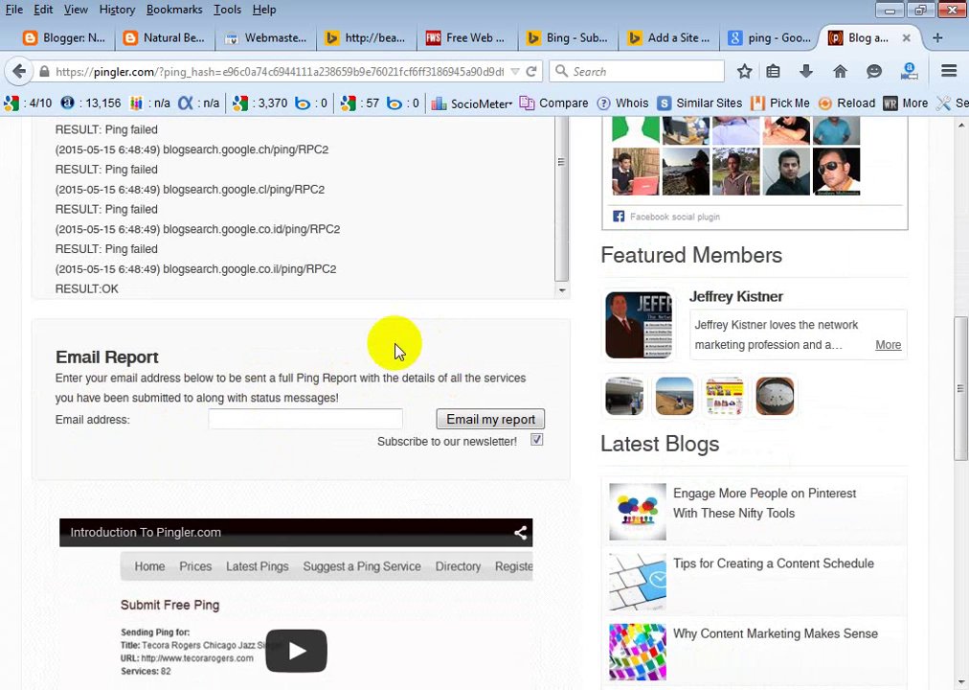
scroll(287, 324, "up", 2)
scroll(284, 332, "up", 3)
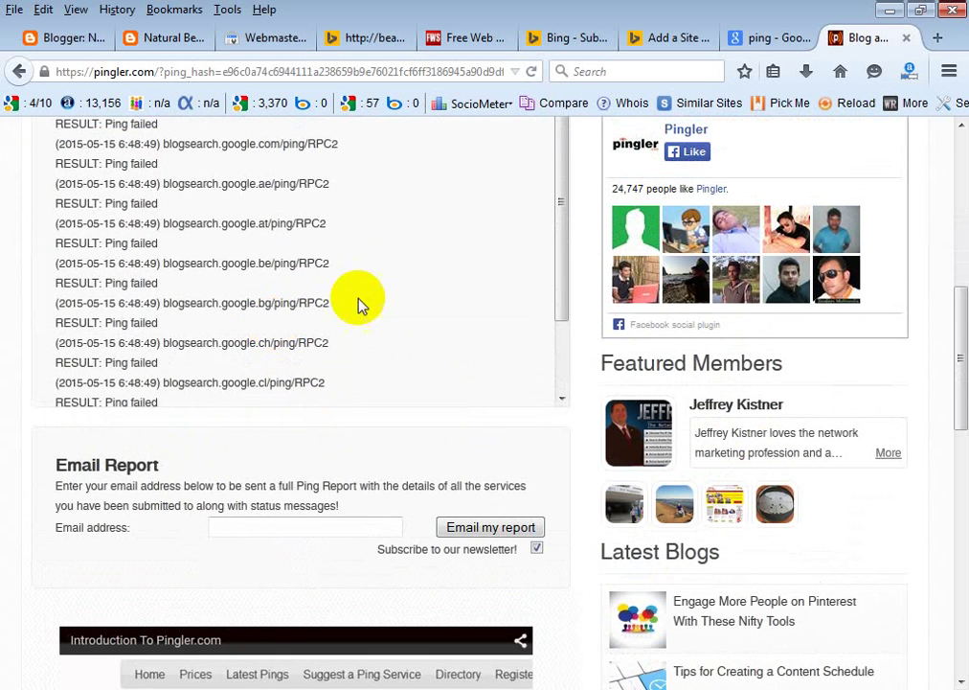
scroll(375, 287, "up", 6)
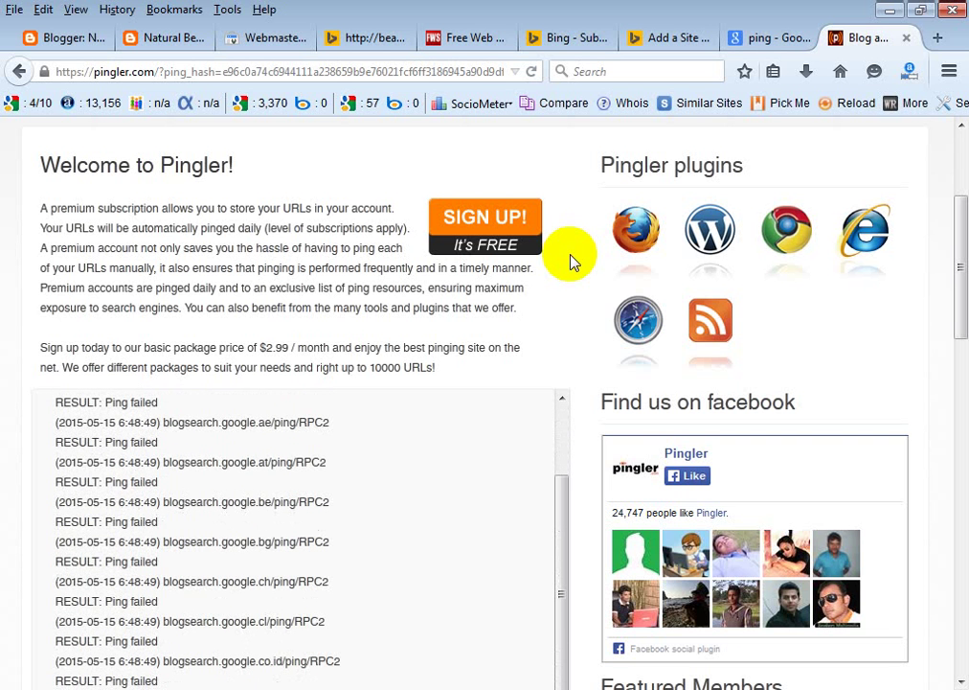
scroll(162, 412, "down", 2)
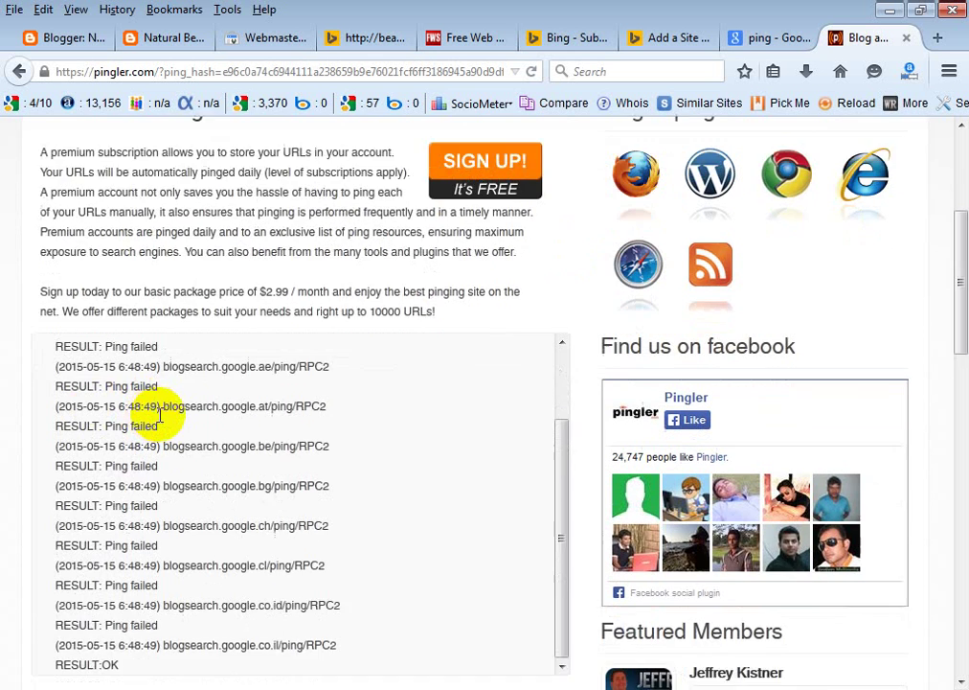
scroll(201, 412, "down", 4)
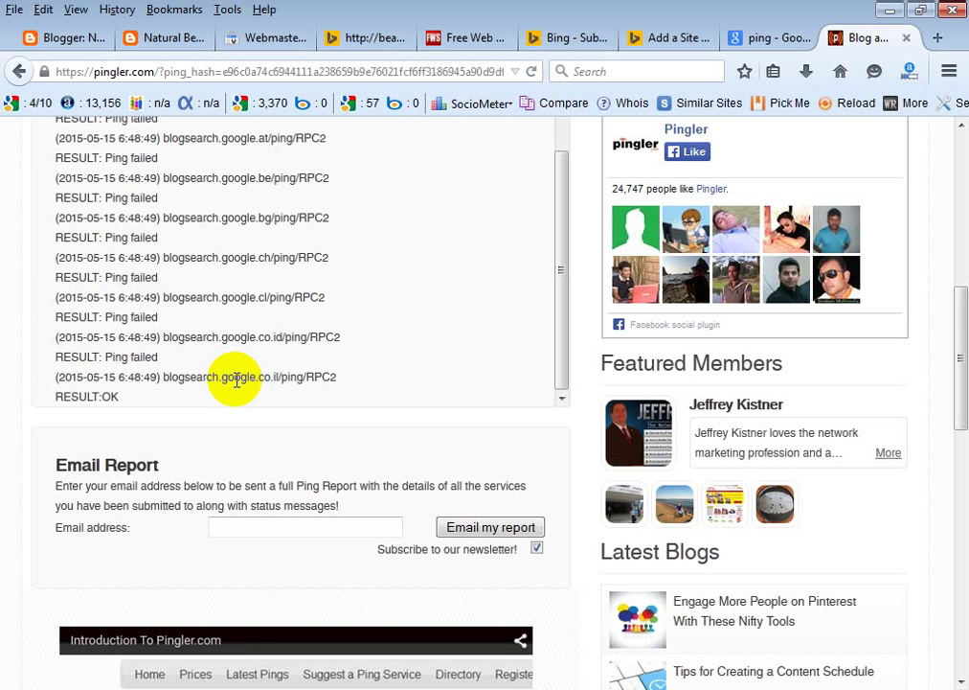
scroll(235, 379, "up", 2)
scroll(287, 373, "down", 2)
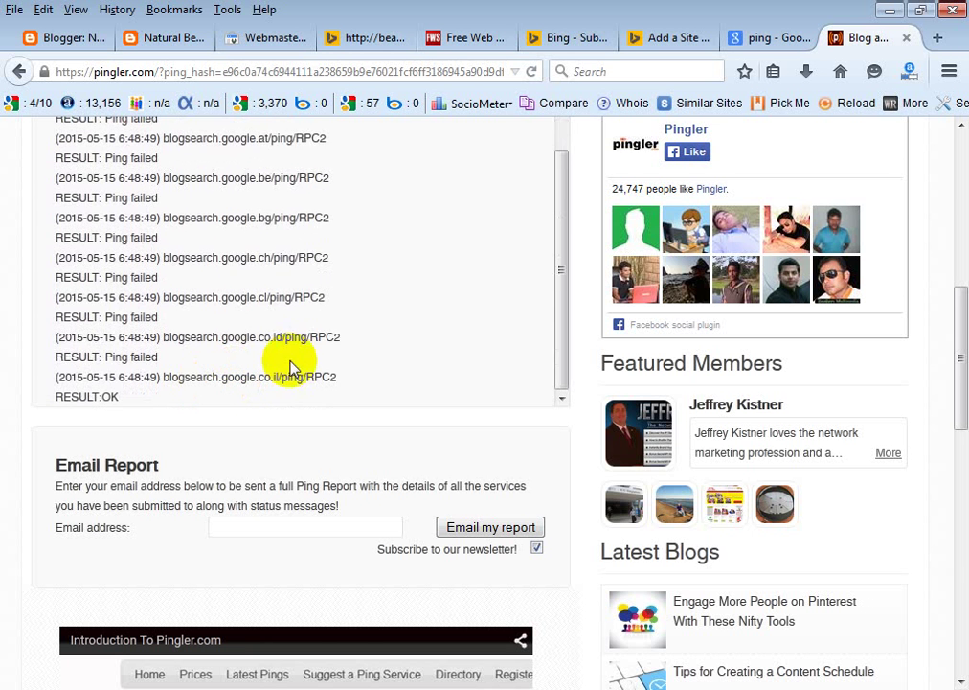
scroll(154, 323, "up", 2)
scroll(155, 323, "up", 5)
scroll(238, 432, "down", 3)
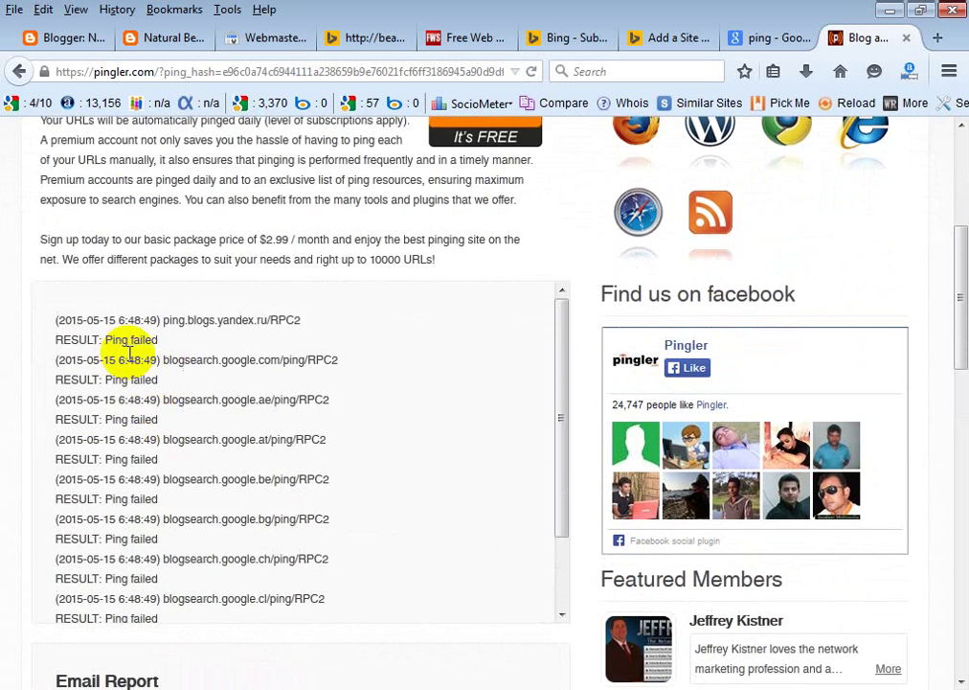
scroll(129, 346, "down", 2)
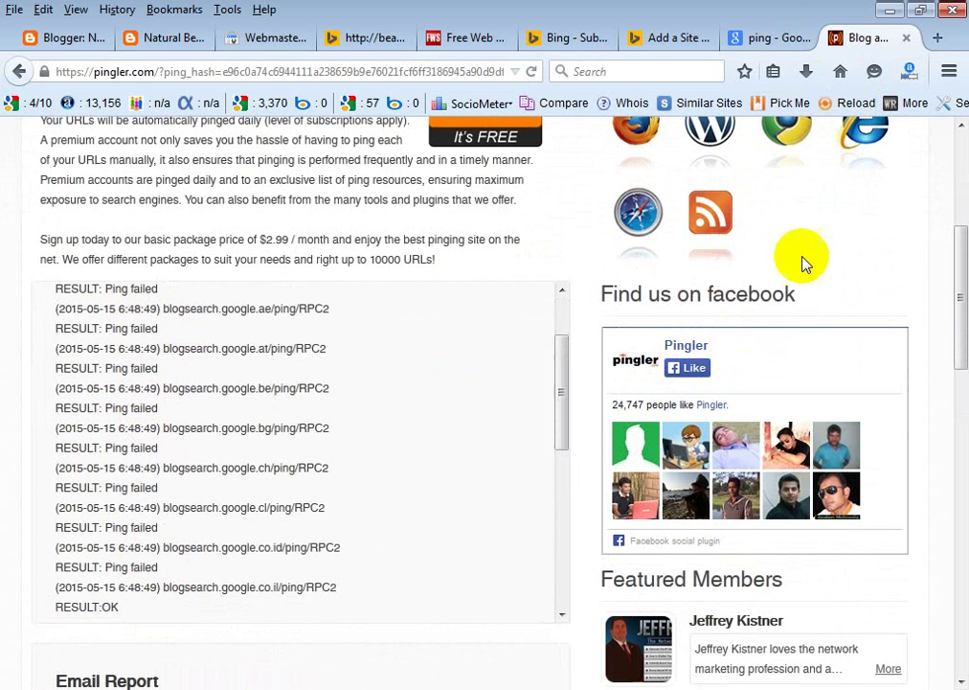
scroll(319, 383, "down", 5)
scroll(319, 383, "down", 5)
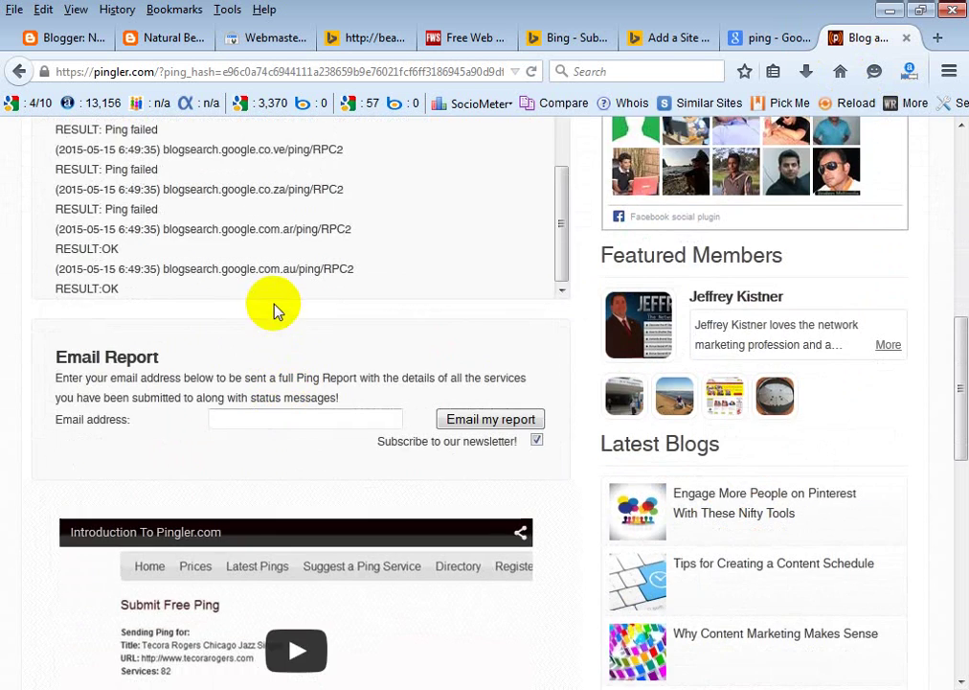
scroll(275, 310, "up", 3)
scroll(383, 354, "up", 3)
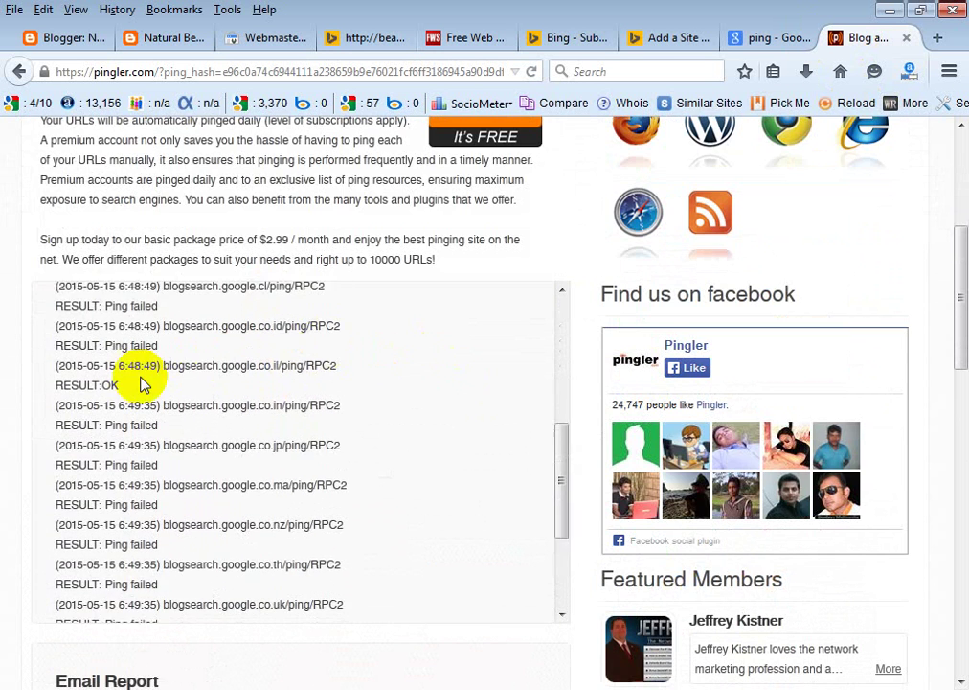
scroll(115, 402, "down", 3)
scroll(67, 426, "down", 3)
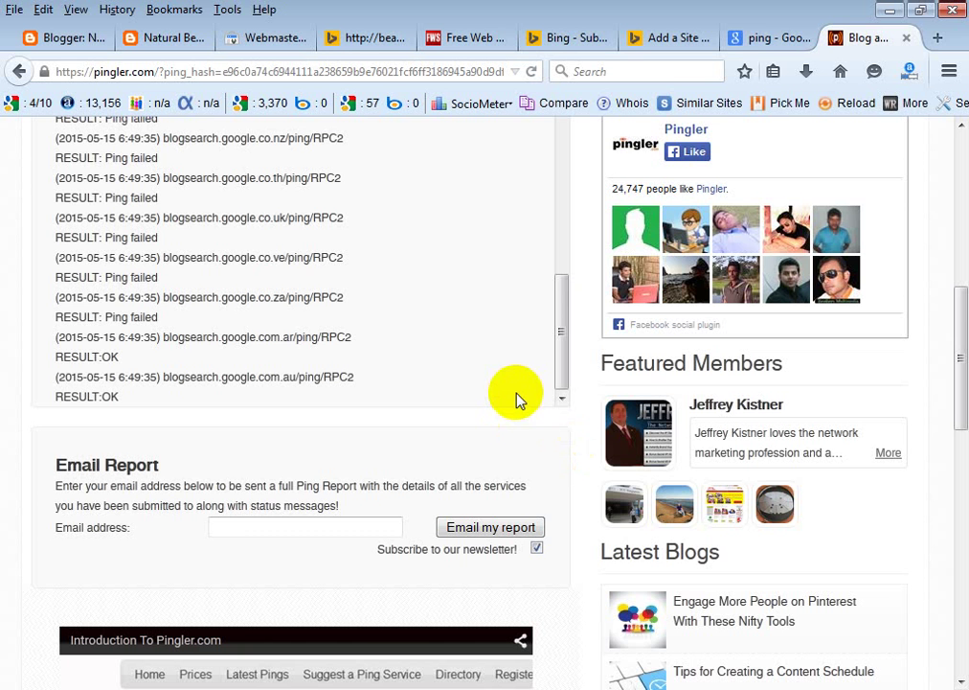
Step back through the Google and Bing tabs to Free Web Submission and scroll its engine list.
left_click(757, 38)
left_click(676, 38)
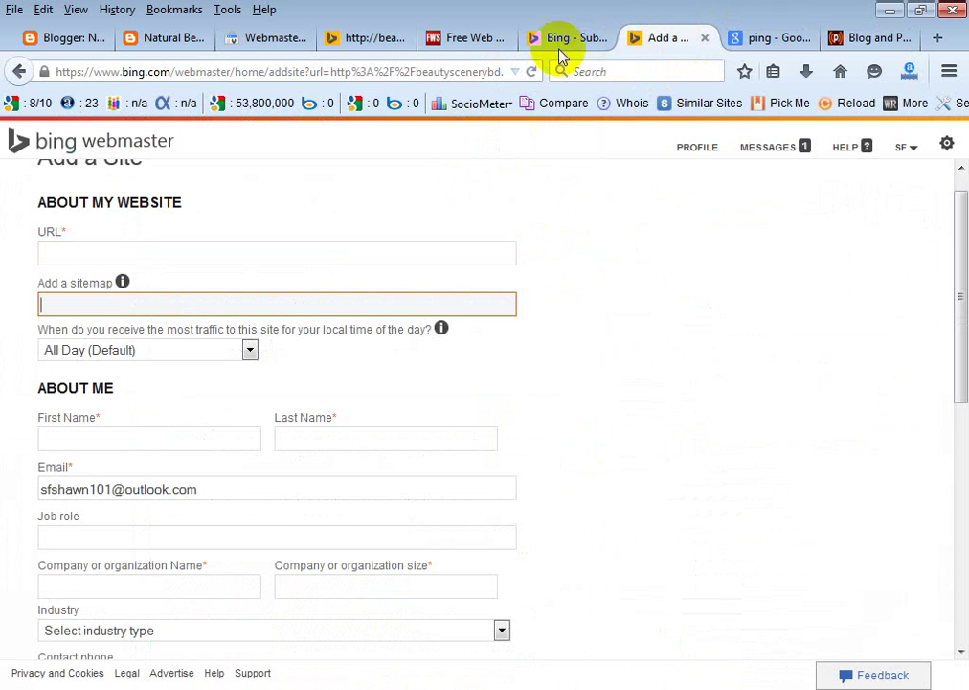
left_click(472, 43)
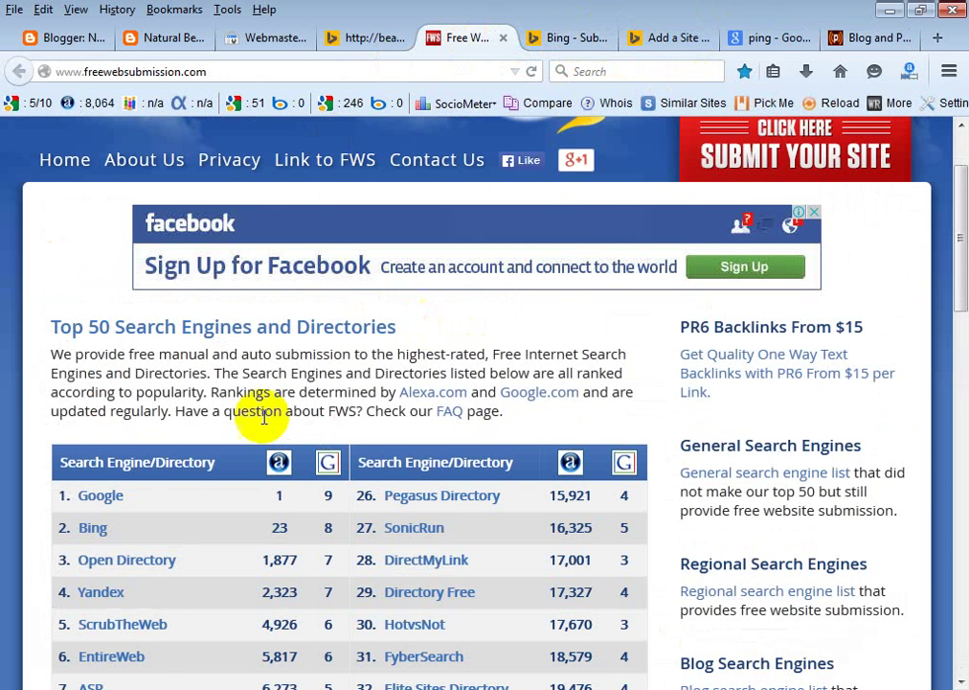
scroll(136, 511, "down", 2)
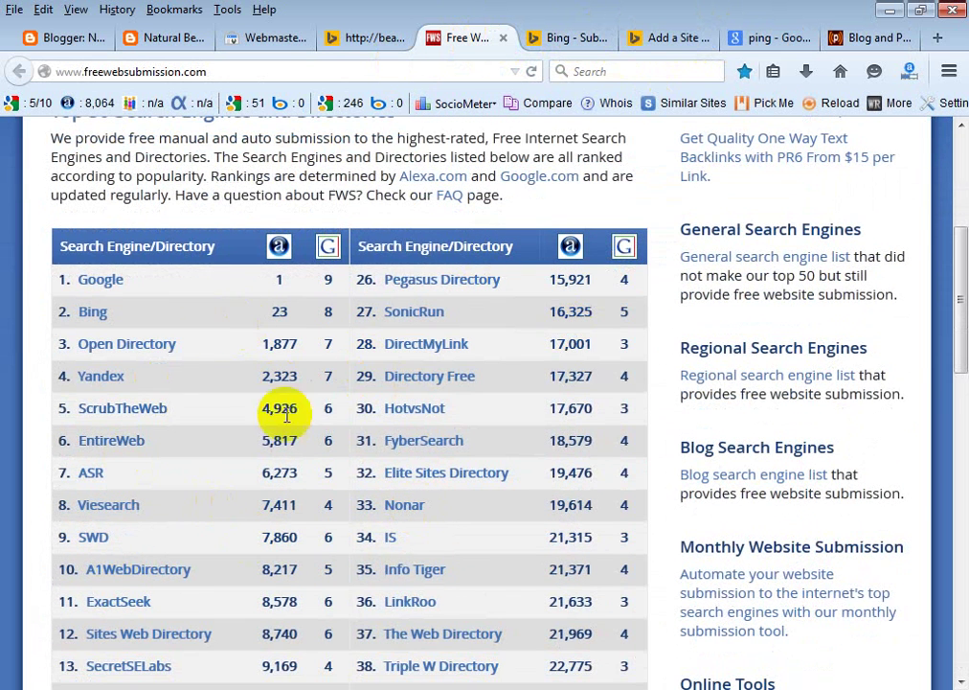